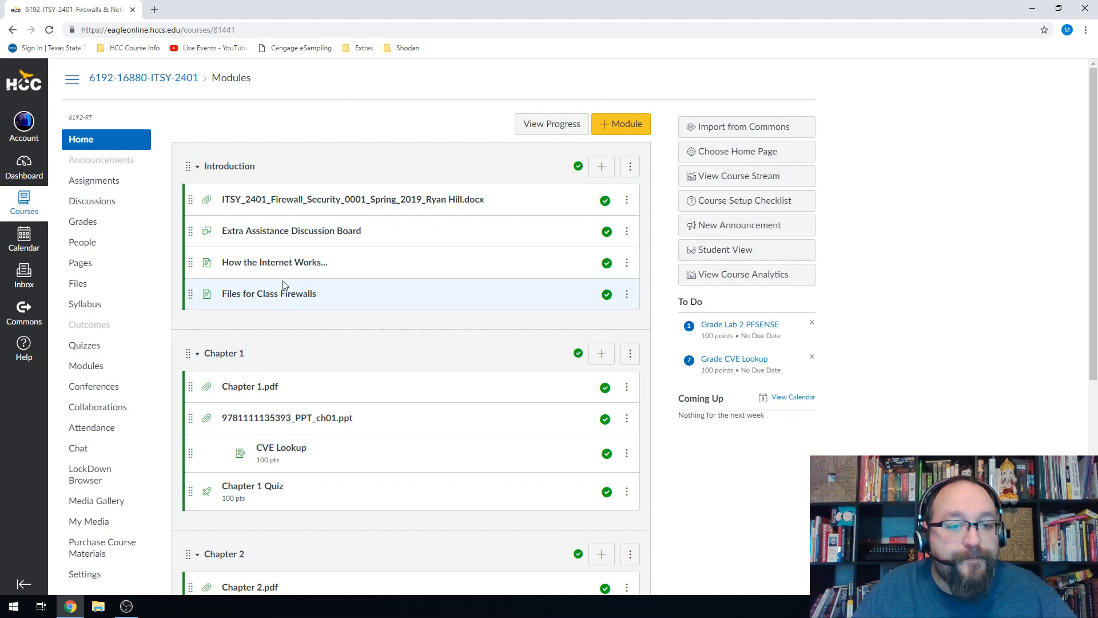
# Follow Files for Class Firewalls to the shared Drive's PFSense folder, then start a new tab.
pyautogui.click(280, 297)
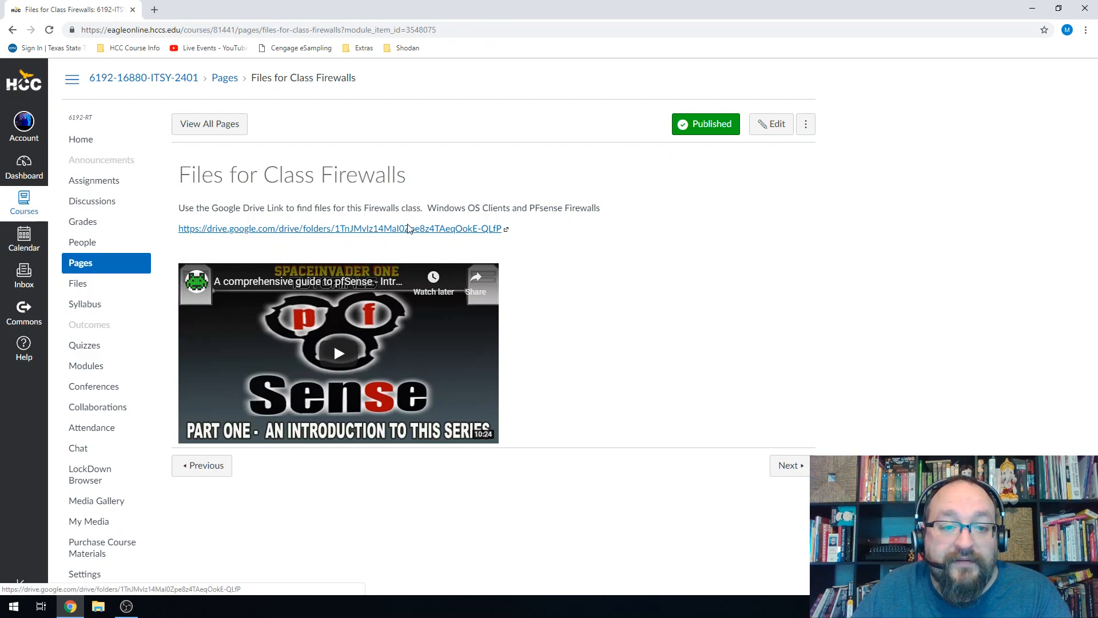
pyautogui.click(350, 230)
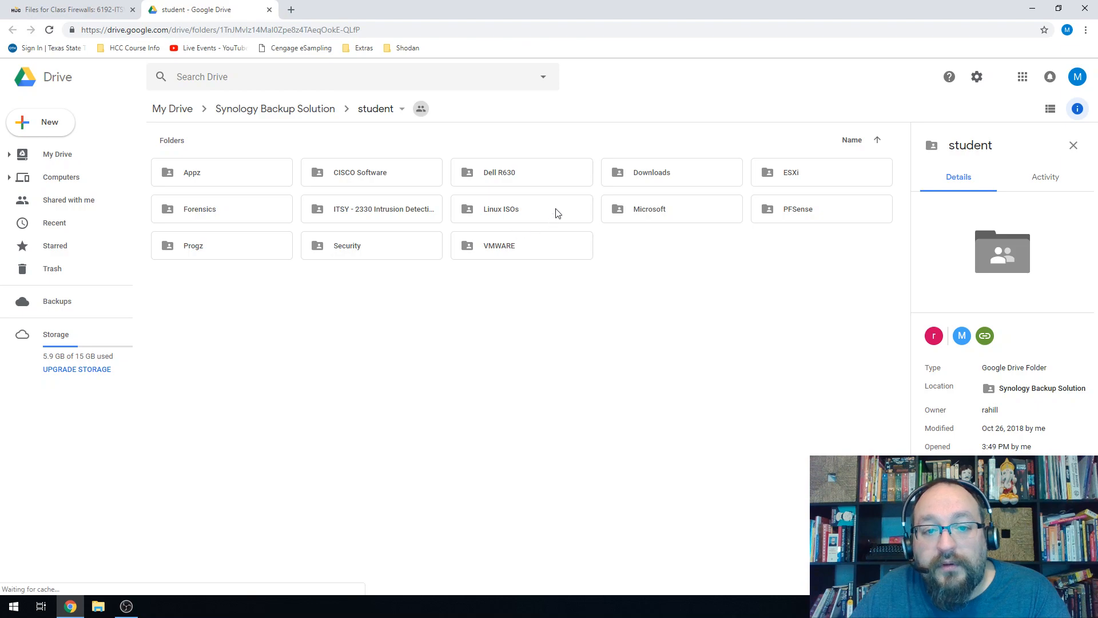
pyautogui.doubleClick(808, 209)
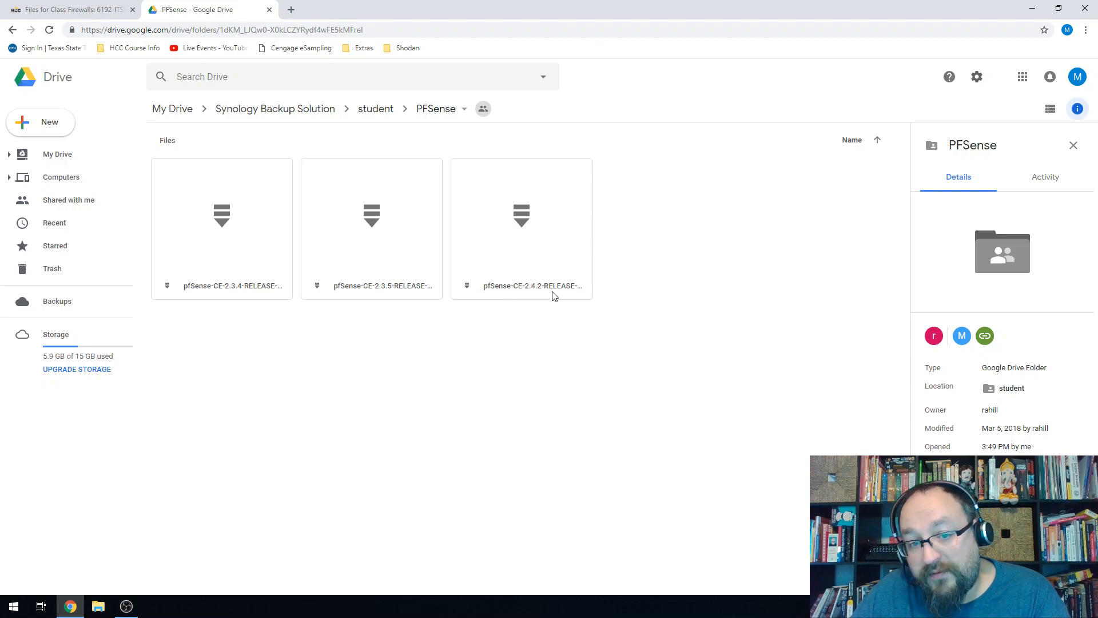
pyautogui.click(291, 10)
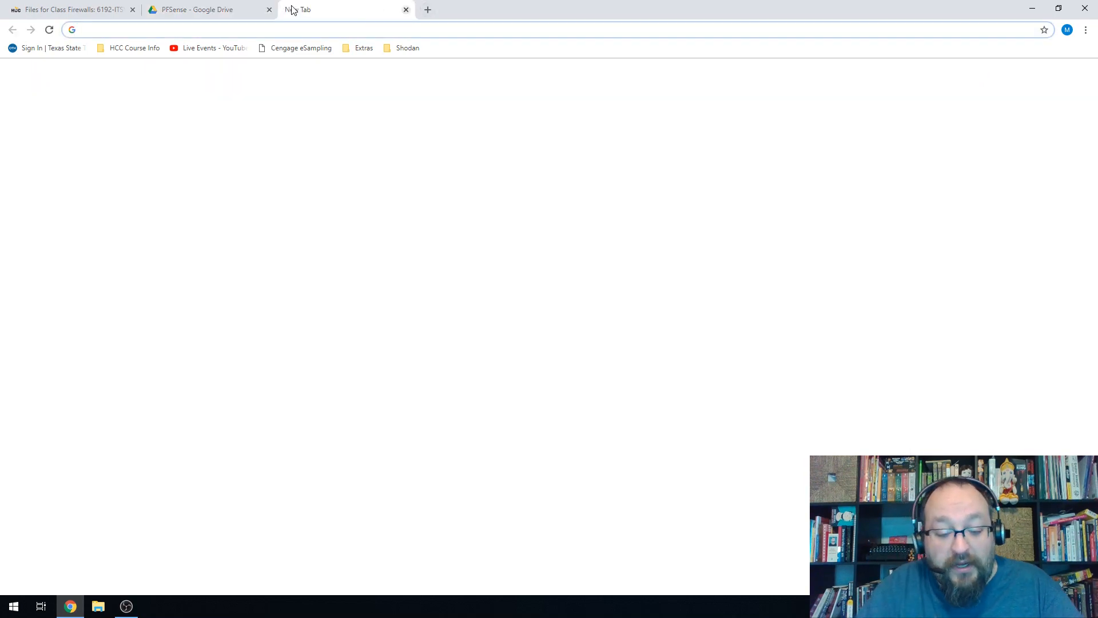
# Search Google for pfsense and go to the pfSense download page.
pyautogui.write('pfse')
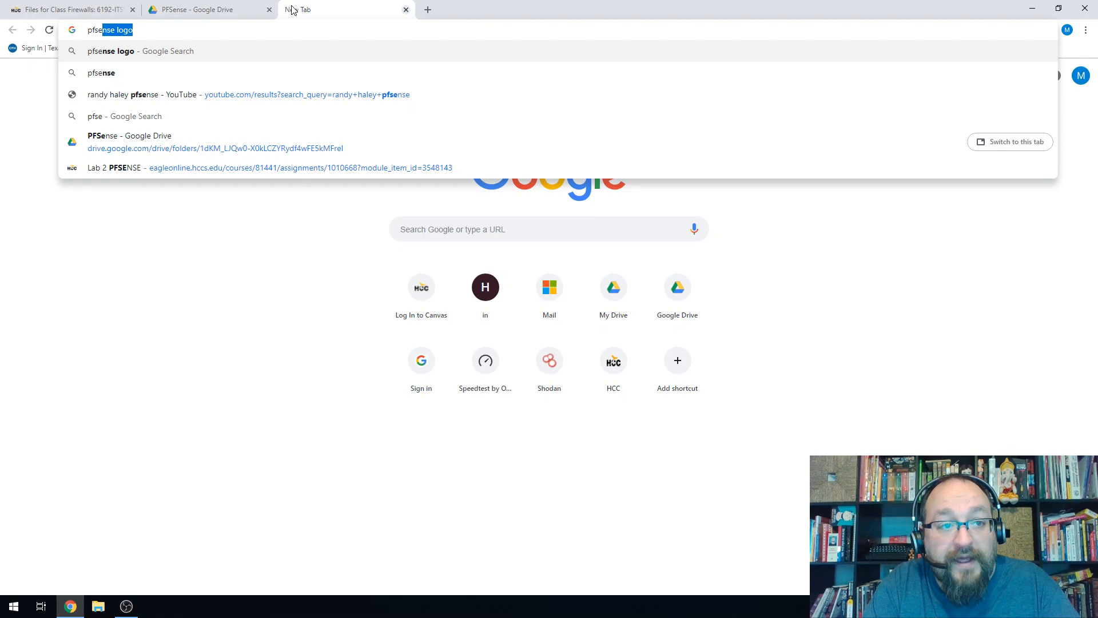
pyautogui.write('nse')
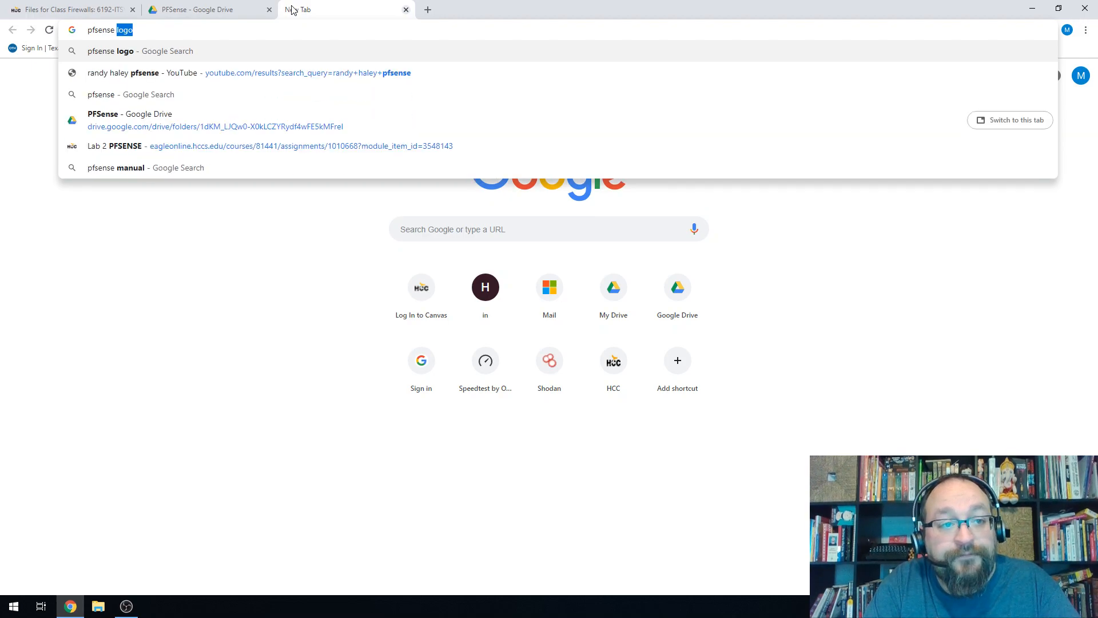
pyautogui.press('BackSpace')
pyautogui.press('Return')
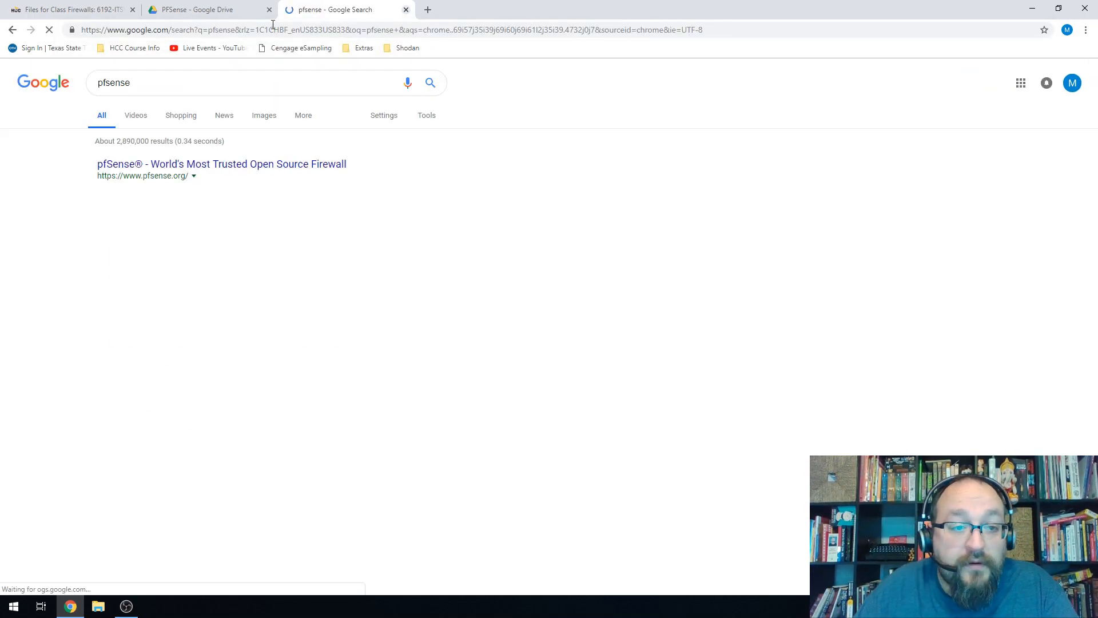
pyautogui.click(136, 241)
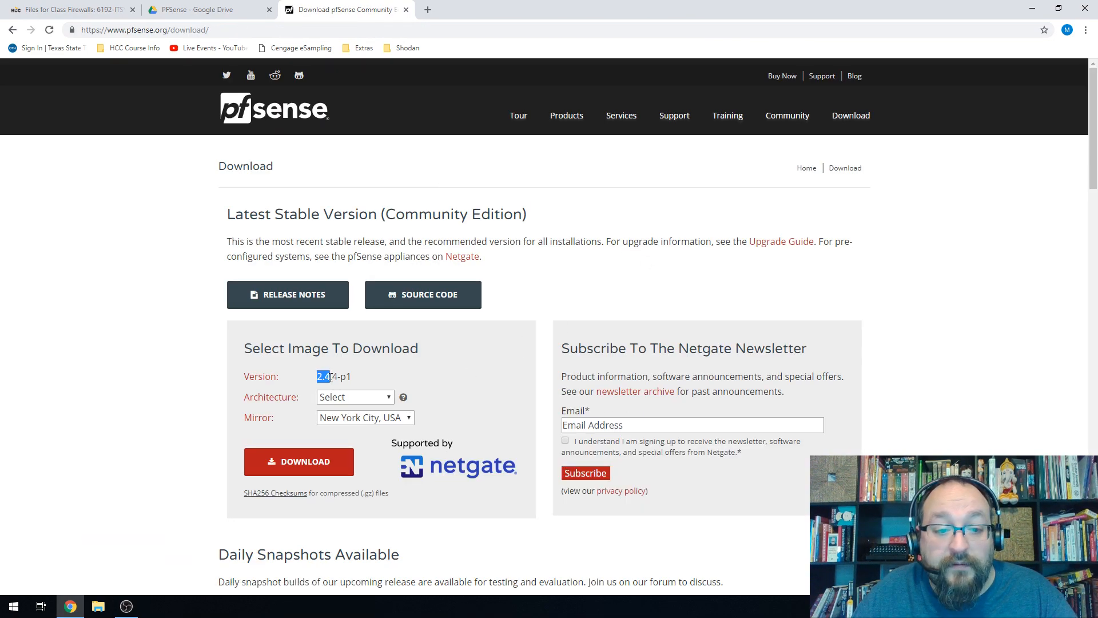
# Choose AMD64 architecture, CD Image (ISO) Installer and the Austin, TX USA mirror.
pyautogui.click(352, 396)
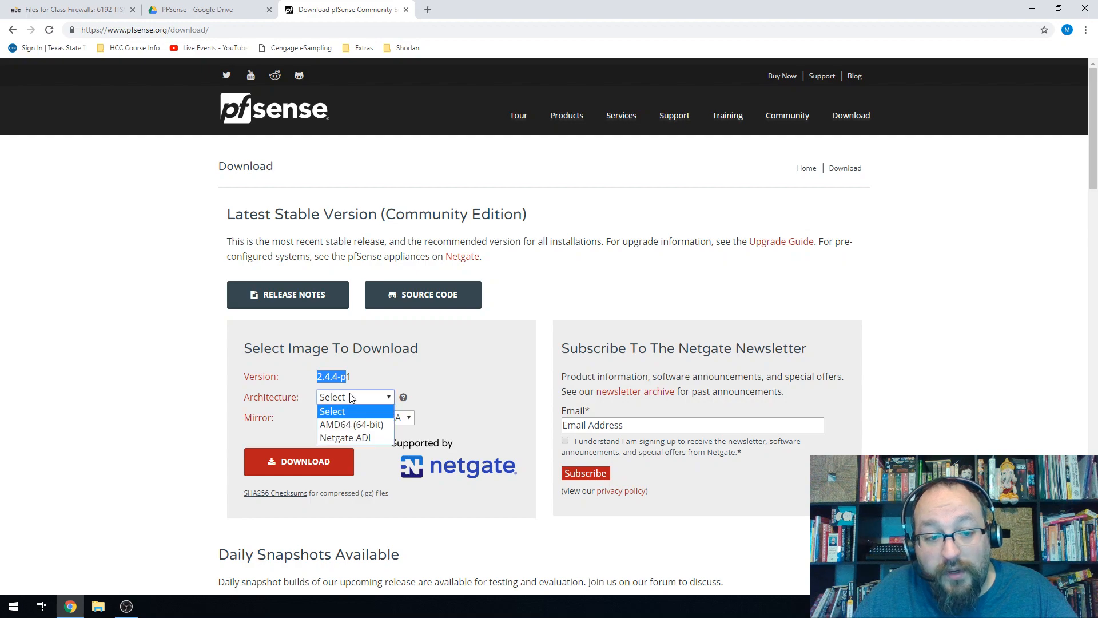
pyautogui.click(377, 431)
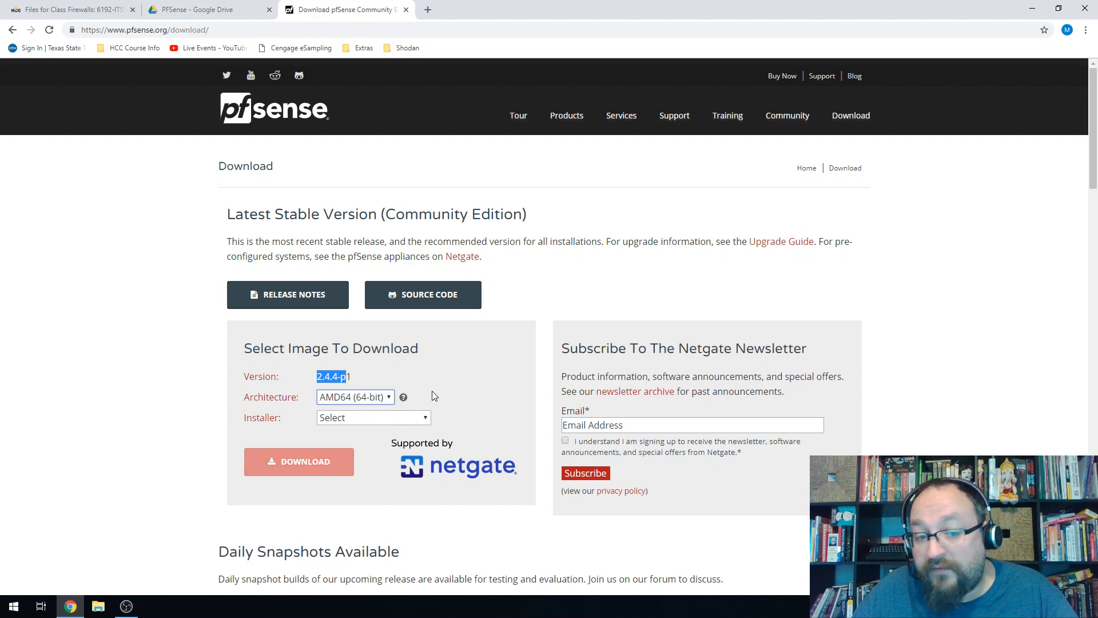
pyautogui.click(346, 402)
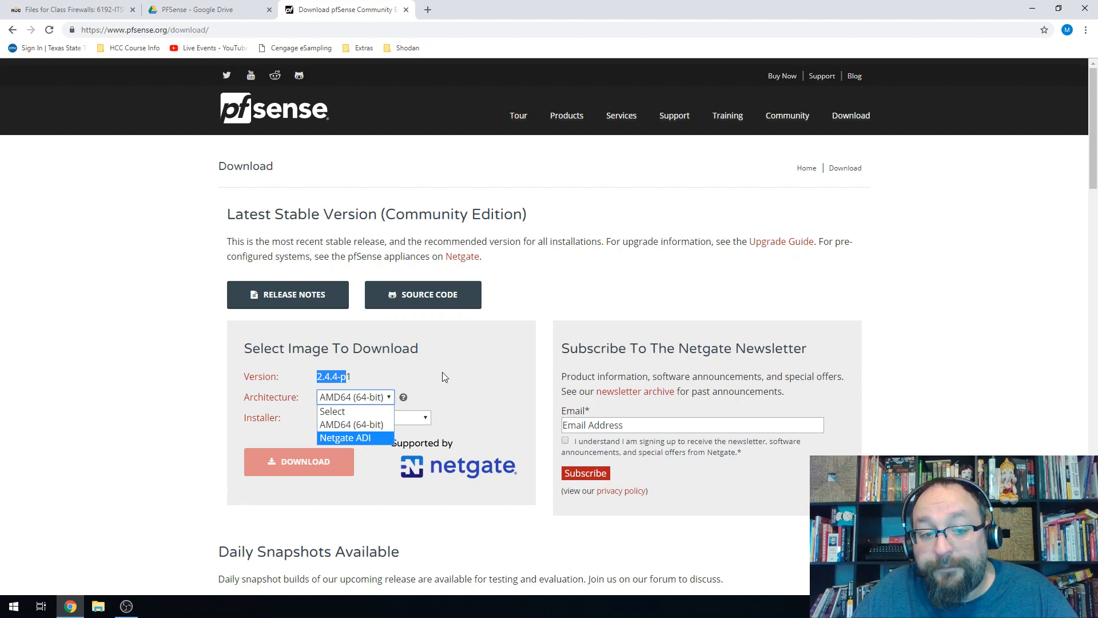
pyautogui.click(437, 358)
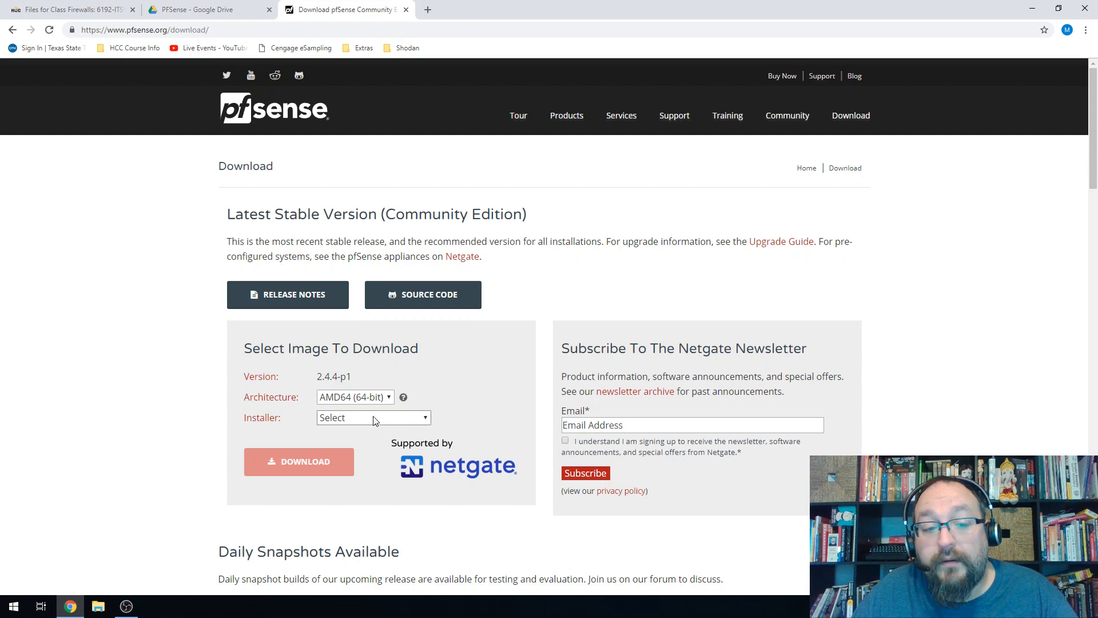
pyautogui.click(363, 423)
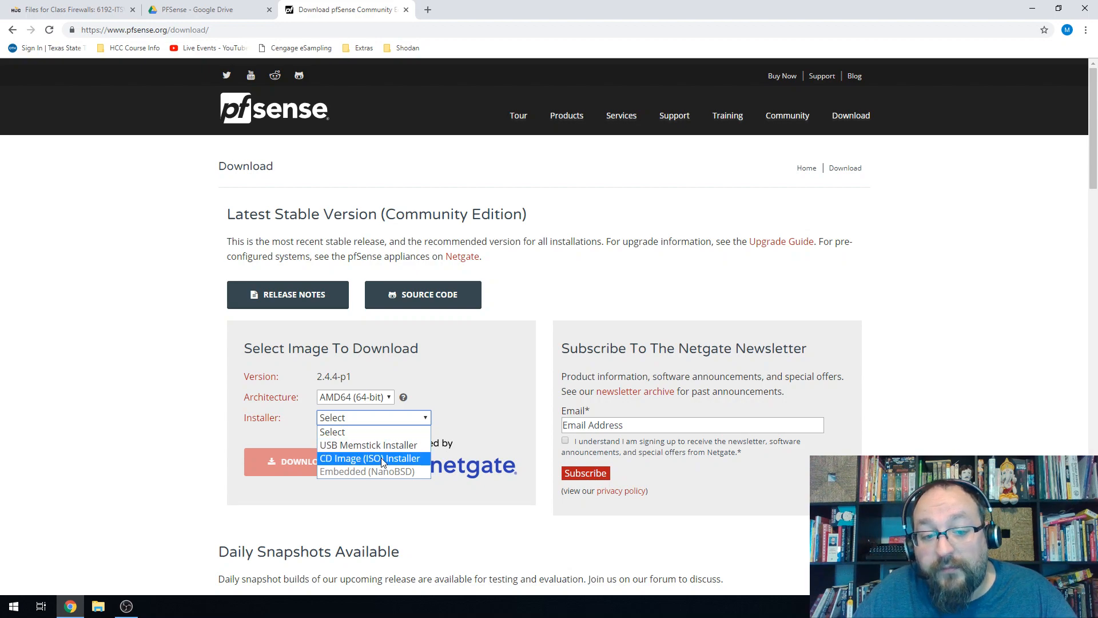
pyautogui.click(383, 458)
pyautogui.click(364, 444)
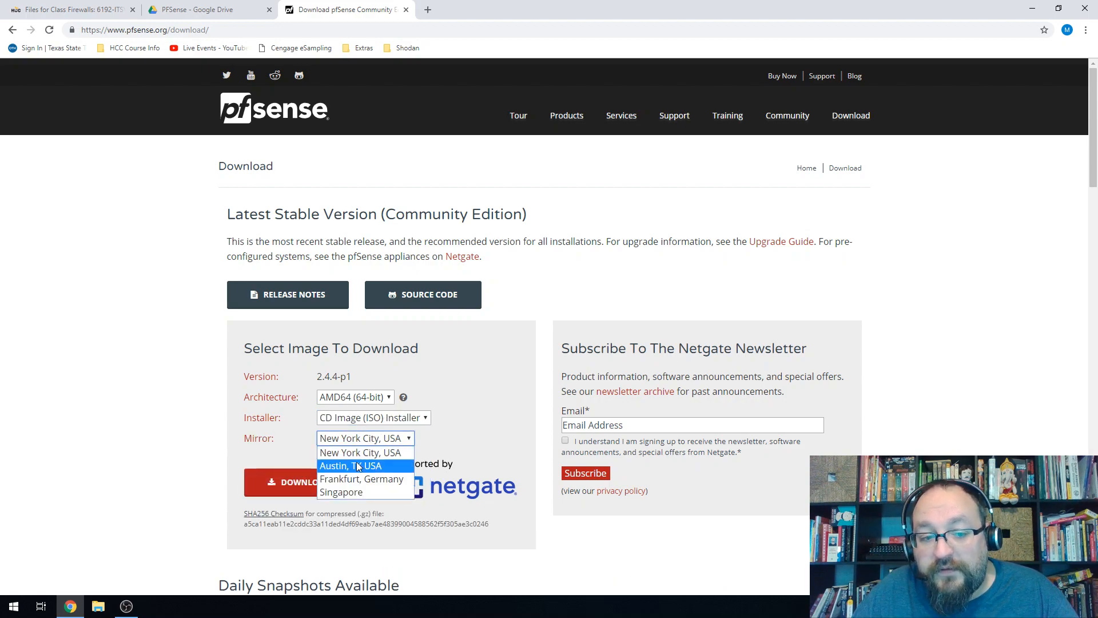
pyautogui.click(356, 465)
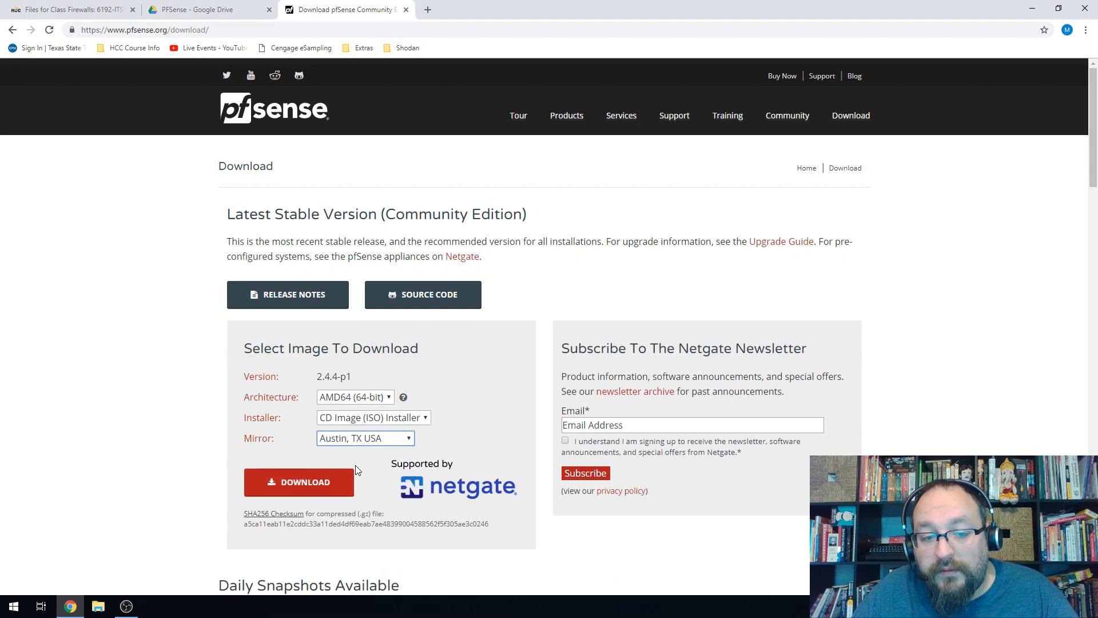
# Start the pfSense ISO download, cancel it, and close the download tab.
pyautogui.click(319, 486)
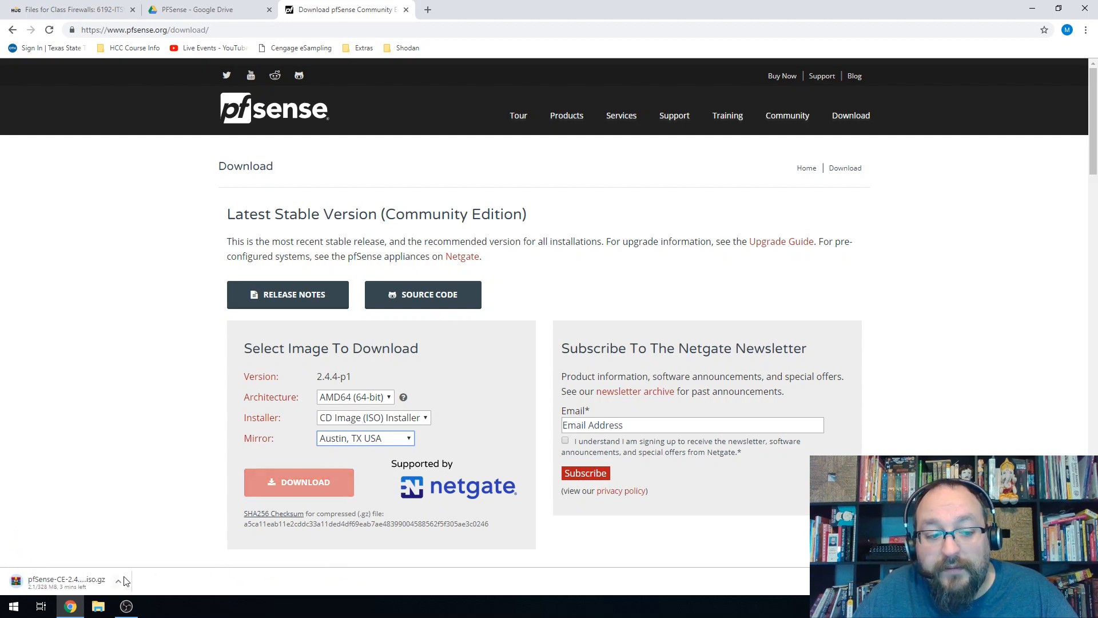
pyautogui.click(119, 583)
pyautogui.click(137, 561)
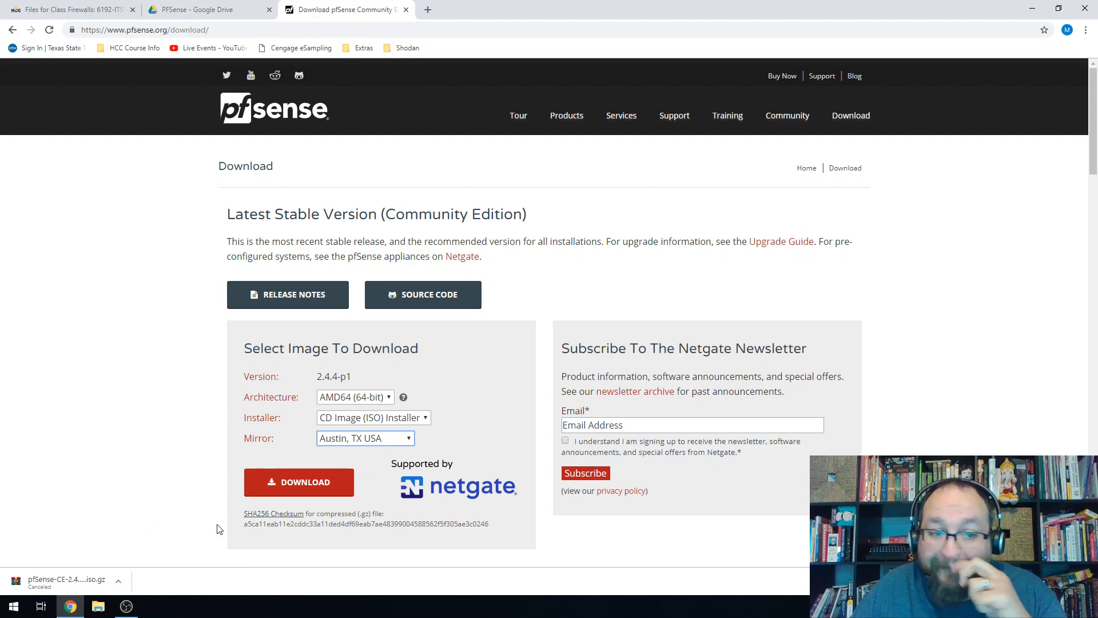
pyautogui.click(406, 10)
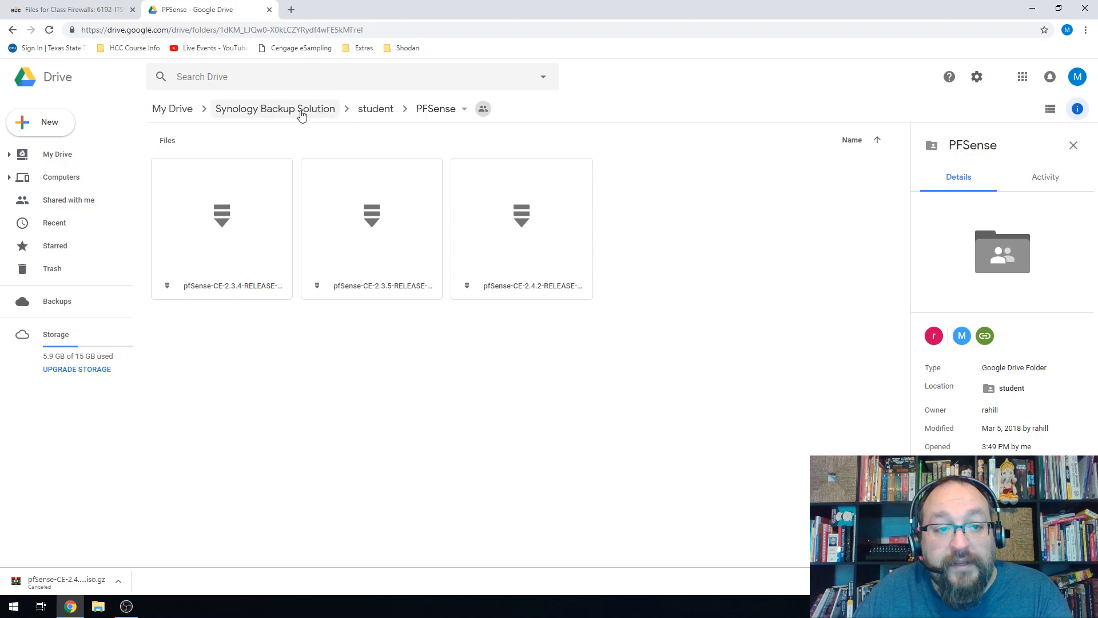
# Browse Synology Backup Solution › student › Microsoft › Client into the Win 10 folder.
pyautogui.click(283, 110)
pyautogui.doubleClick(355, 189)
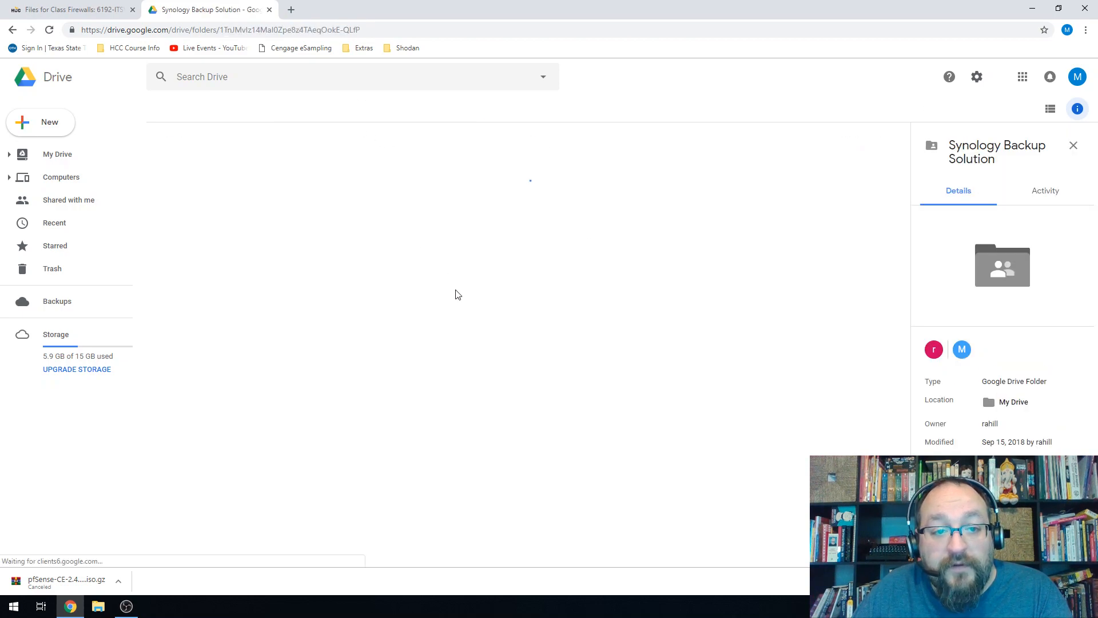
pyautogui.doubleClick(651, 210)
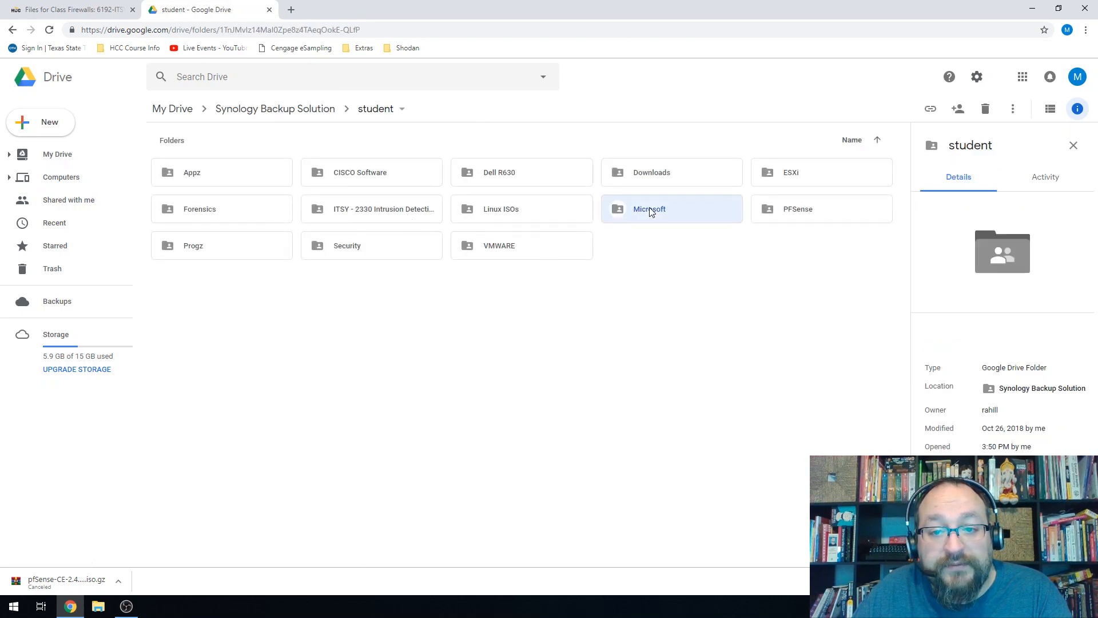
pyautogui.click(234, 184)
pyautogui.doubleClick(233, 185)
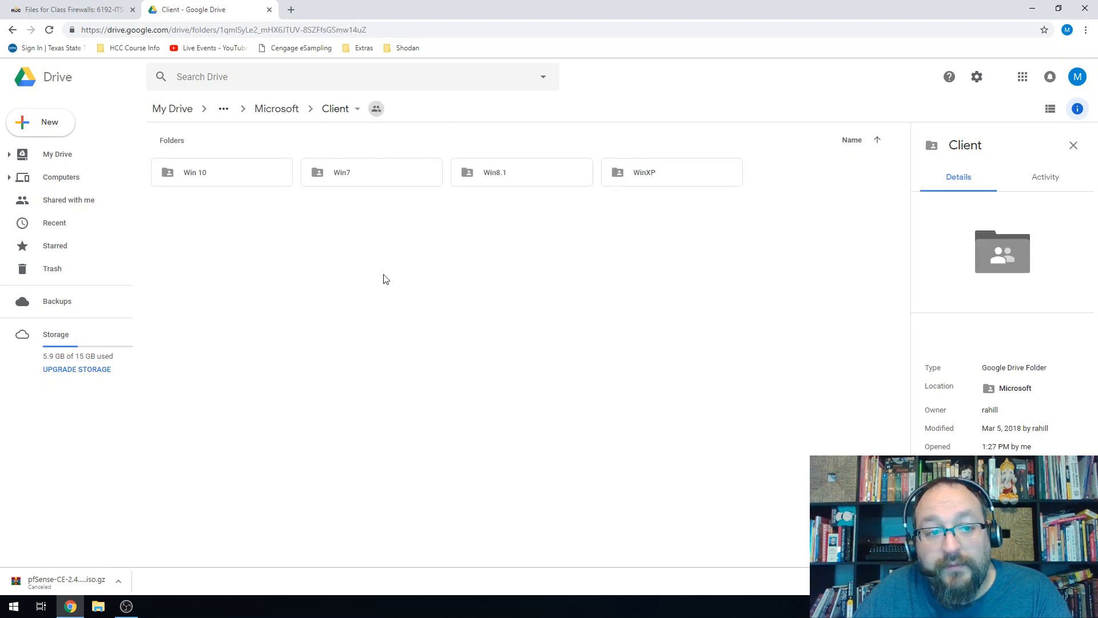
pyautogui.click(222, 183)
pyautogui.click(341, 179)
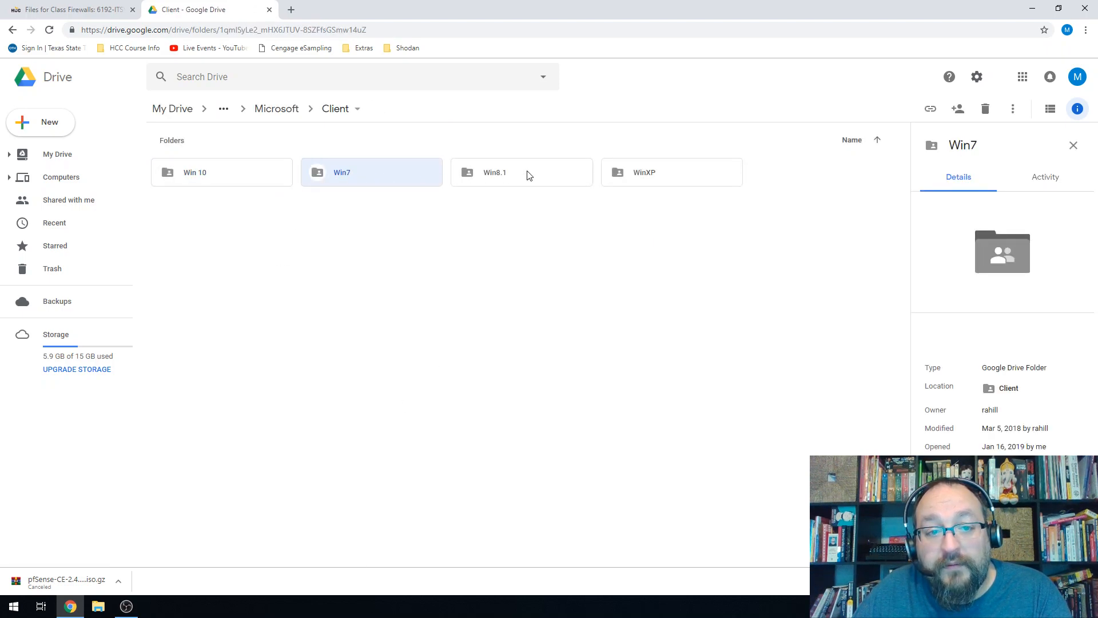
pyautogui.click(523, 174)
pyautogui.click(285, 182)
pyautogui.click(345, 177)
pyautogui.click(477, 180)
pyautogui.click(644, 184)
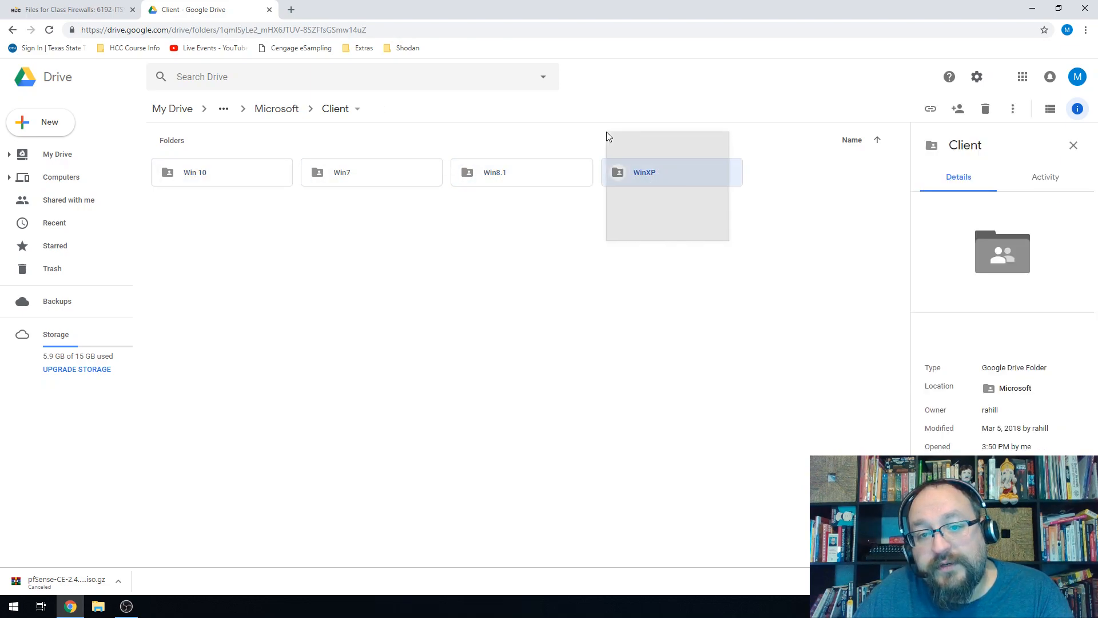
pyautogui.click(223, 190)
pyautogui.doubleClick(215, 176)
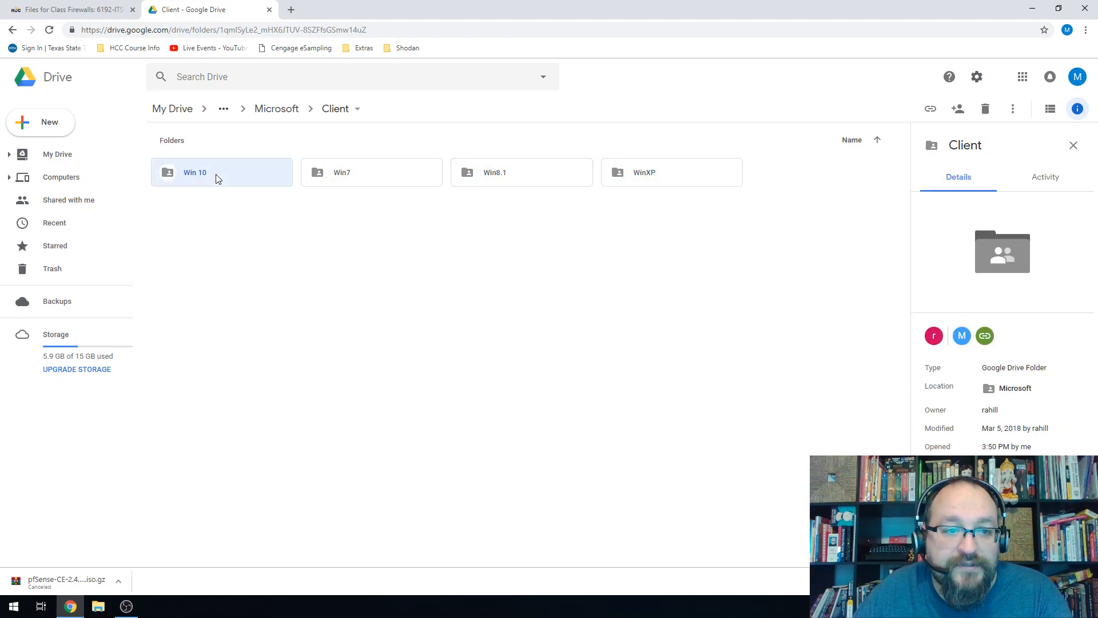
# Preview the Win 10 Key Educ.txt licence key file, then close it and the Drive tab.
pyautogui.click(224, 216)
pyautogui.rightClick(224, 216)
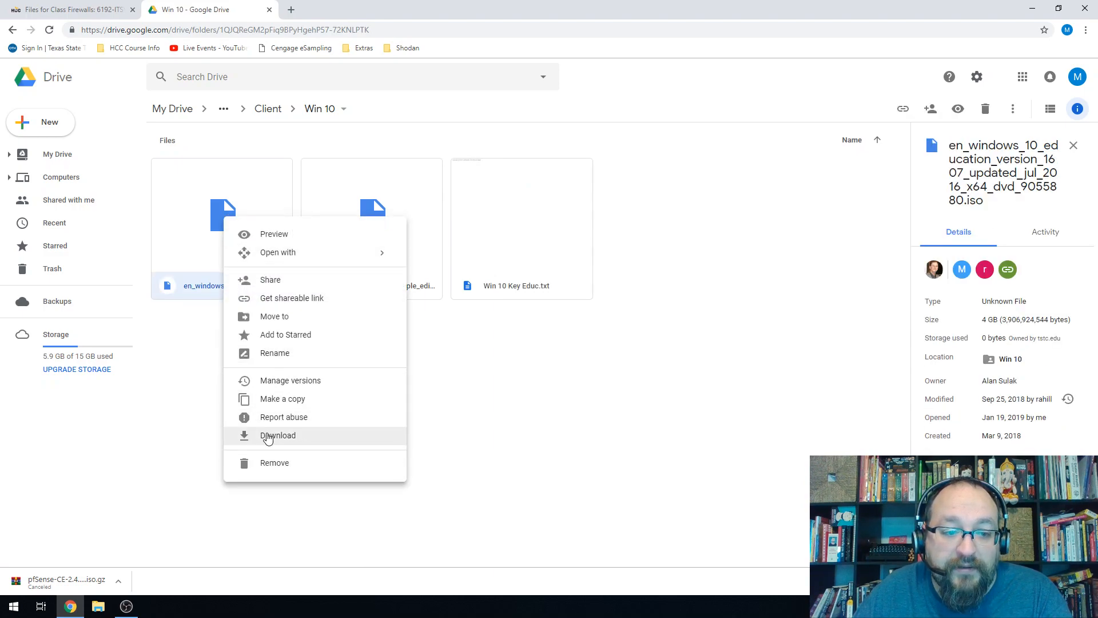
pyautogui.click(451, 387)
pyautogui.doubleClick(517, 260)
pyautogui.moveTo(268, 107); pyautogui.dragTo(211, 102)
pyautogui.moveTo(90, 100); pyautogui.dragTo(133, 122)
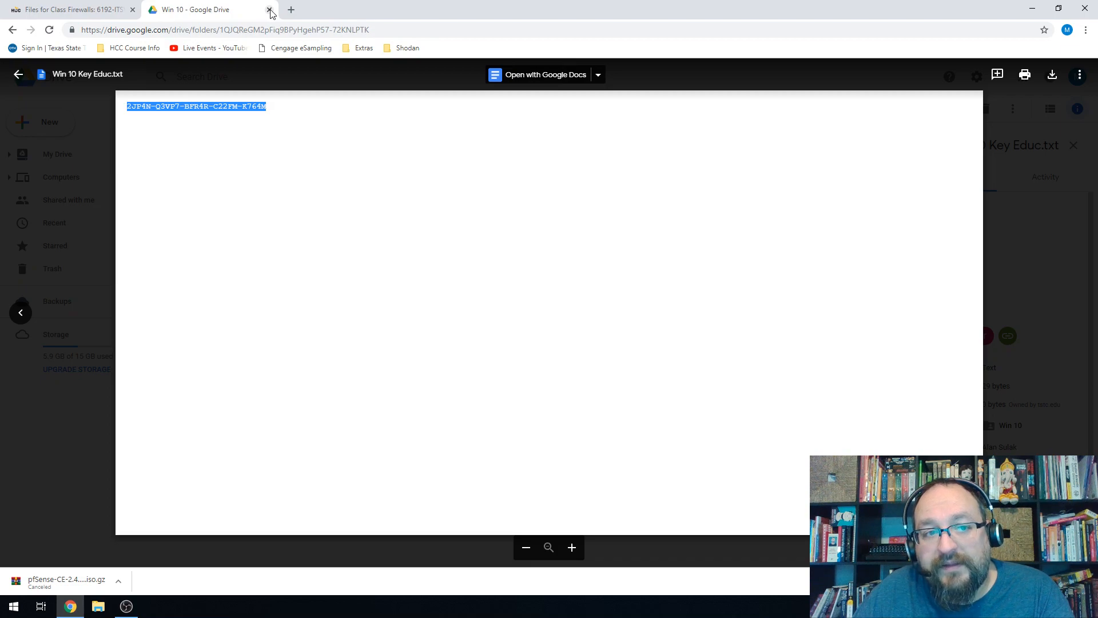
pyautogui.click(1010, 232)
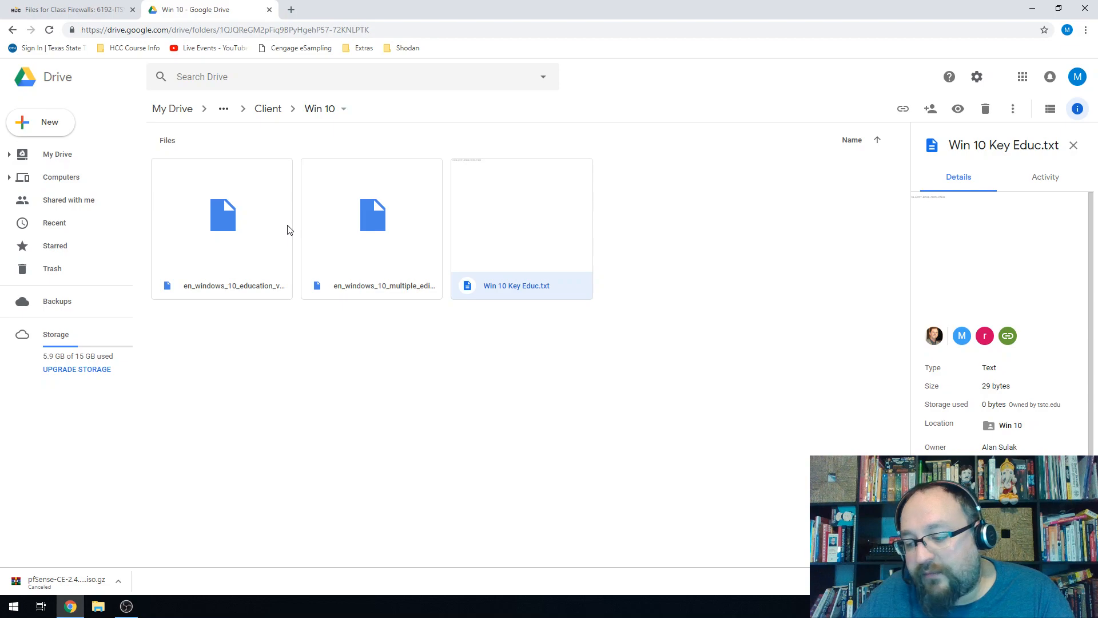
pyautogui.click(269, 10)
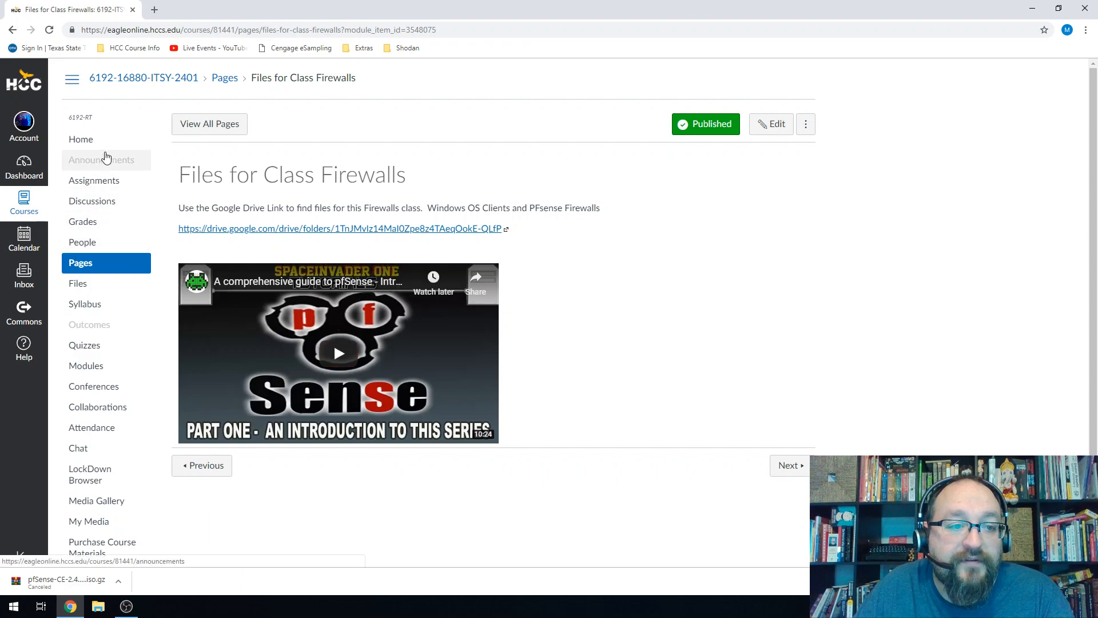
# Highlight the Lab 2 VM configuration, screenshot, firewall and default login requirements, then close Chrome.
pyautogui.click(92, 142)
pyautogui.scroll(-6, 331, 420)
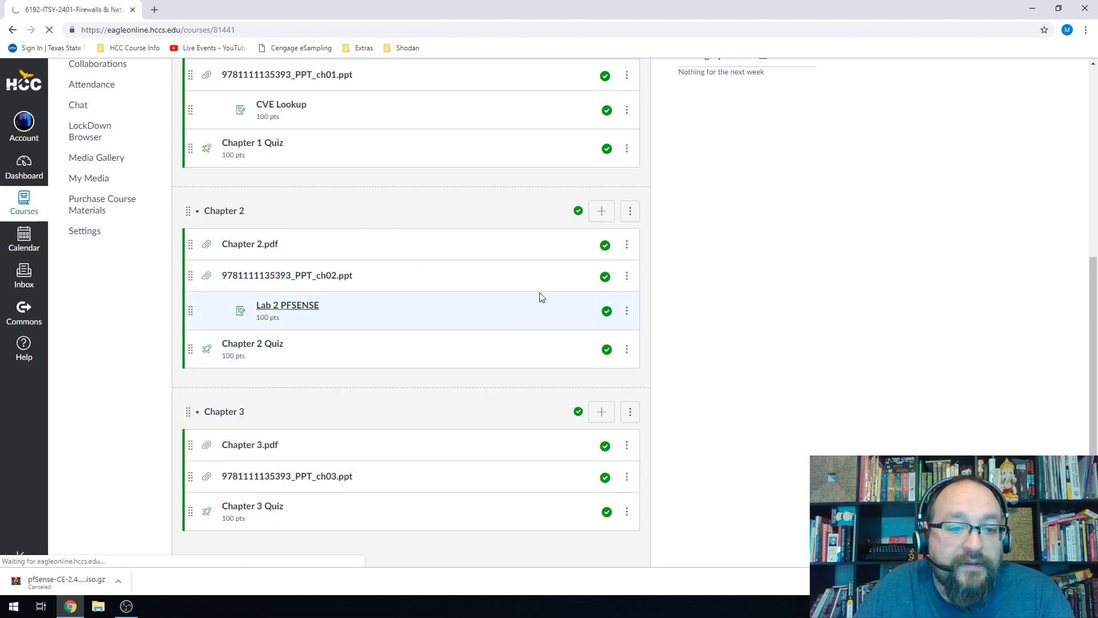
pyautogui.moveTo(196, 195); pyautogui.dragTo(565, 204)
pyautogui.click(481, 193)
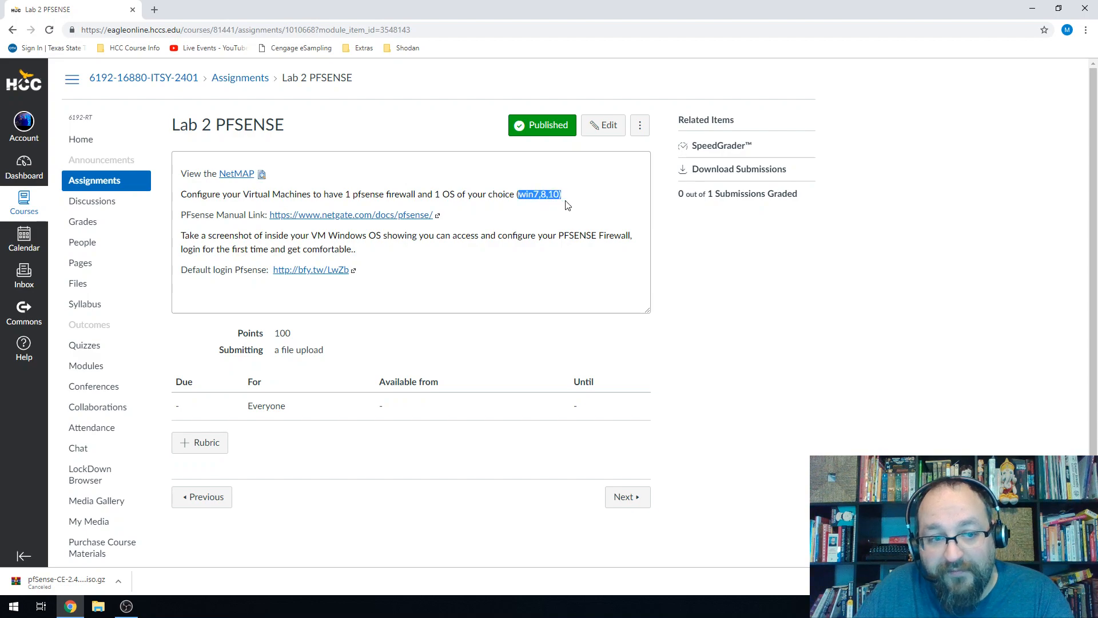
pyautogui.moveTo(208, 232); pyautogui.dragTo(606, 251)
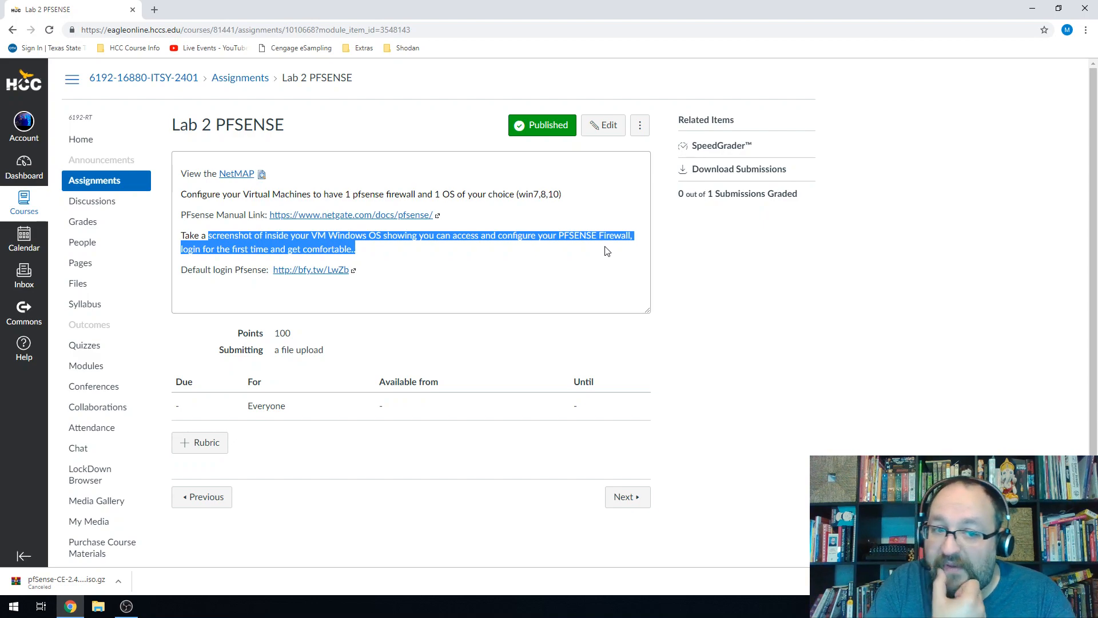
pyautogui.click(316, 235)
pyautogui.moveTo(312, 235); pyautogui.dragTo(382, 233)
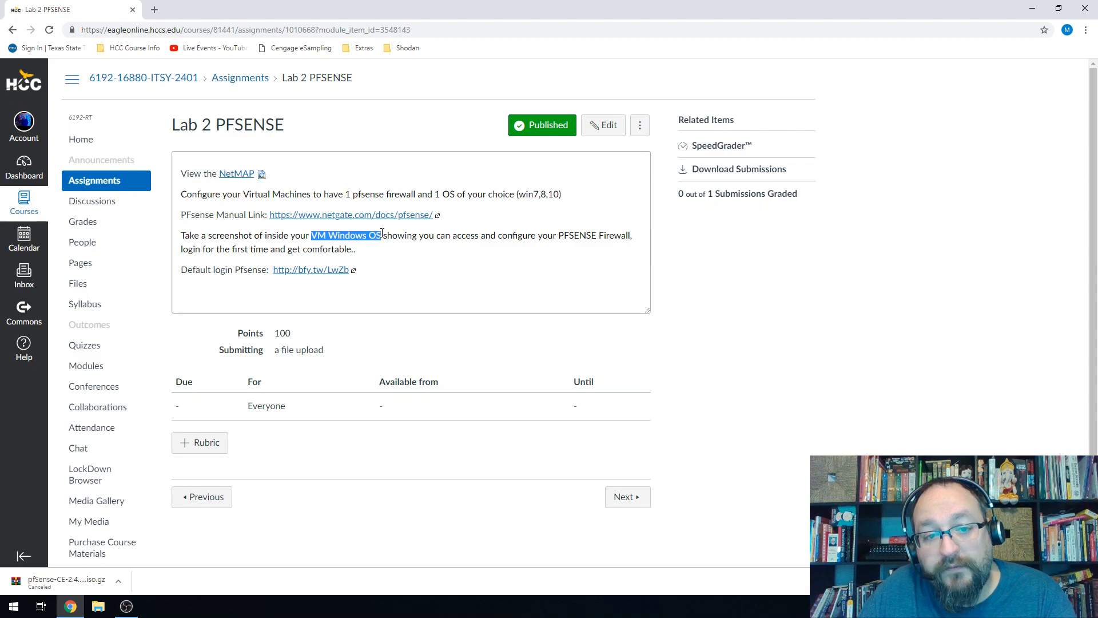
pyautogui.moveTo(453, 235); pyautogui.dragTo(613, 239)
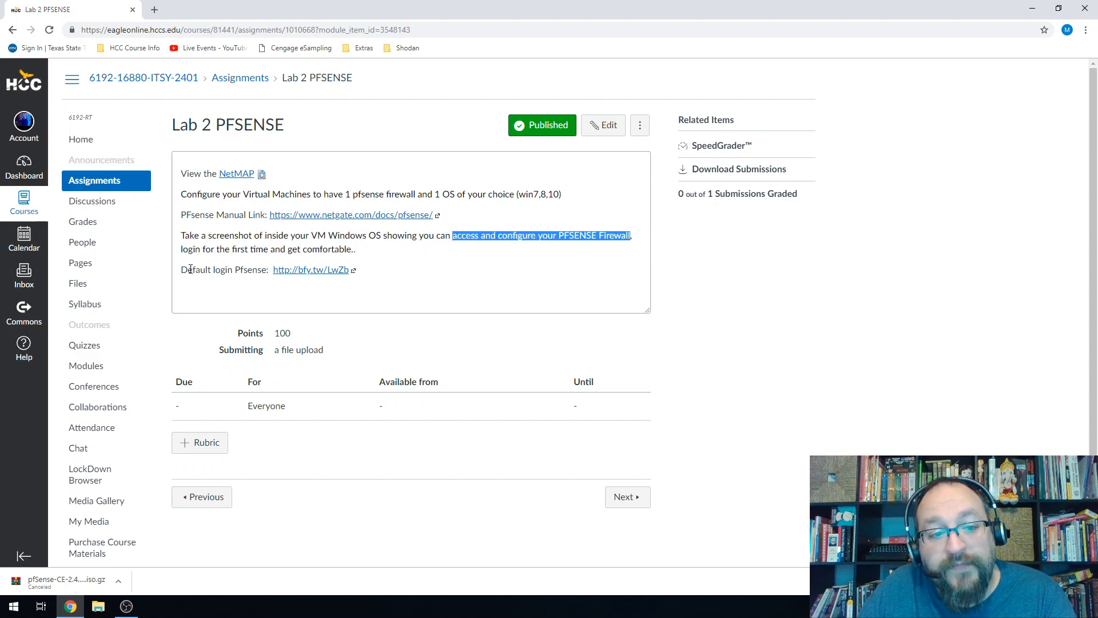
pyautogui.moveTo(191, 271); pyautogui.dragTo(241, 267)
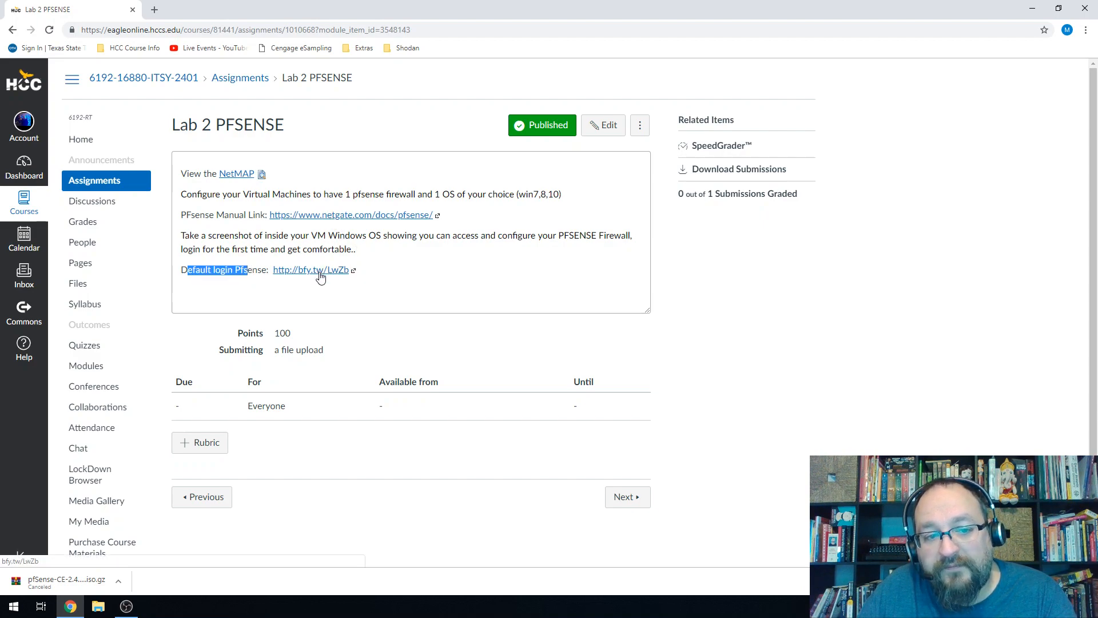
pyautogui.click(133, 10)
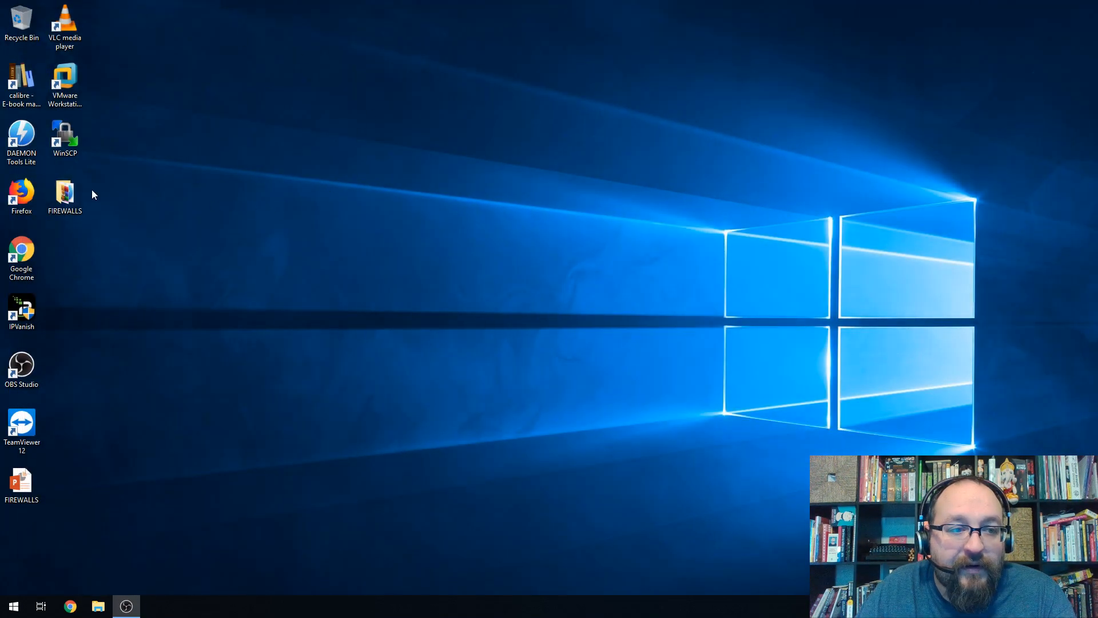
# Open the FIREWALLS folder and turn on file name extensions.
pyautogui.doubleClick(71, 194)
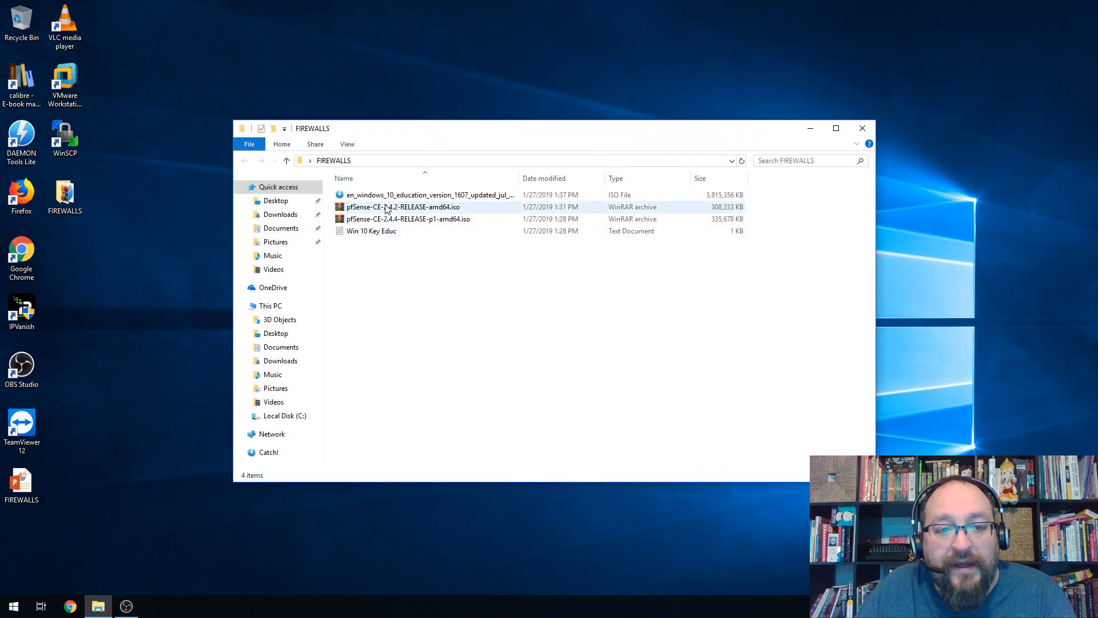
pyautogui.click(408, 195)
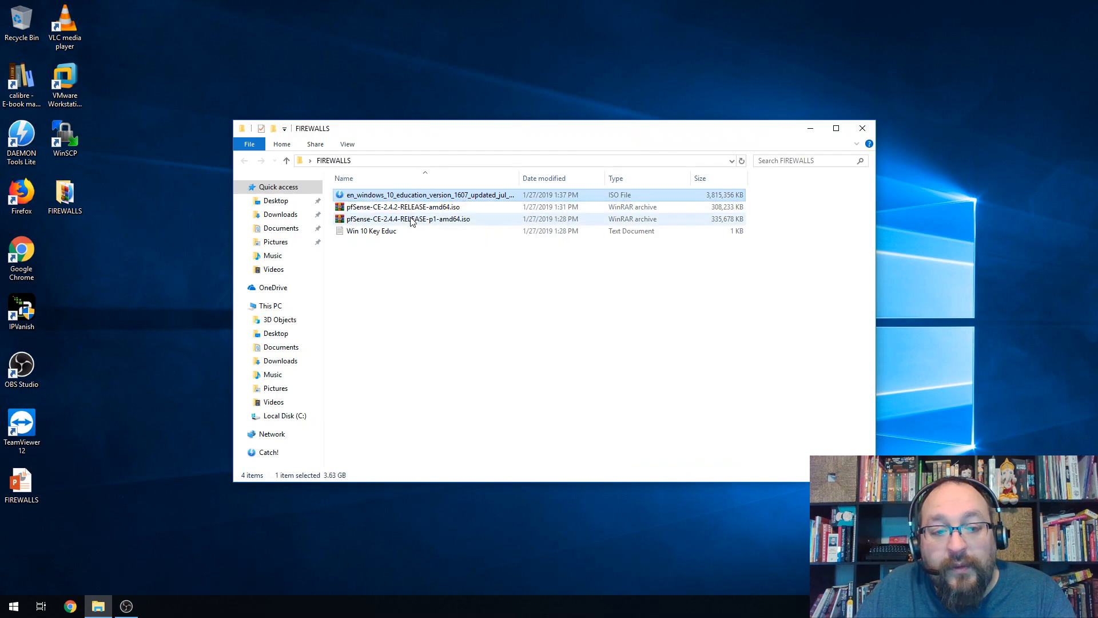
pyautogui.click(410, 220)
pyautogui.click(415, 209)
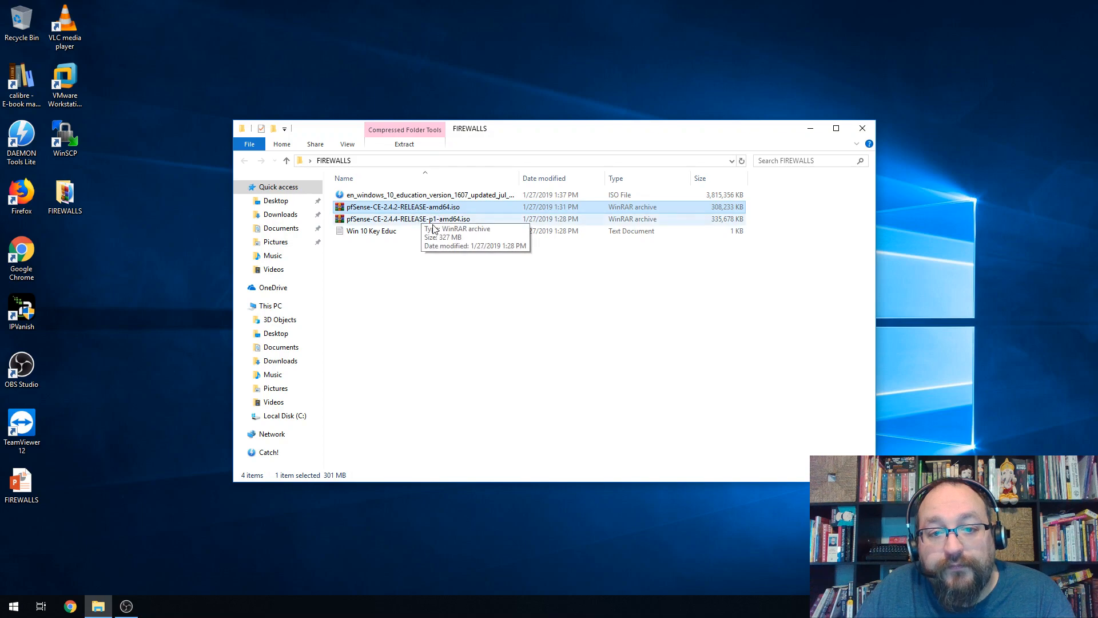
pyautogui.click(347, 146)
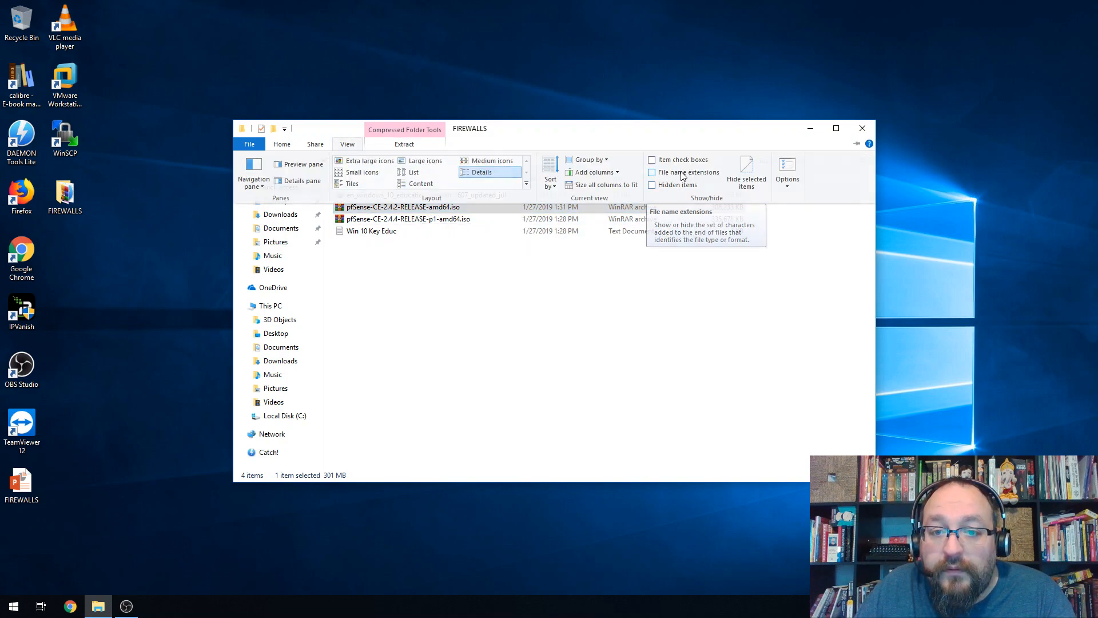
pyautogui.click(664, 175)
pyautogui.click(499, 266)
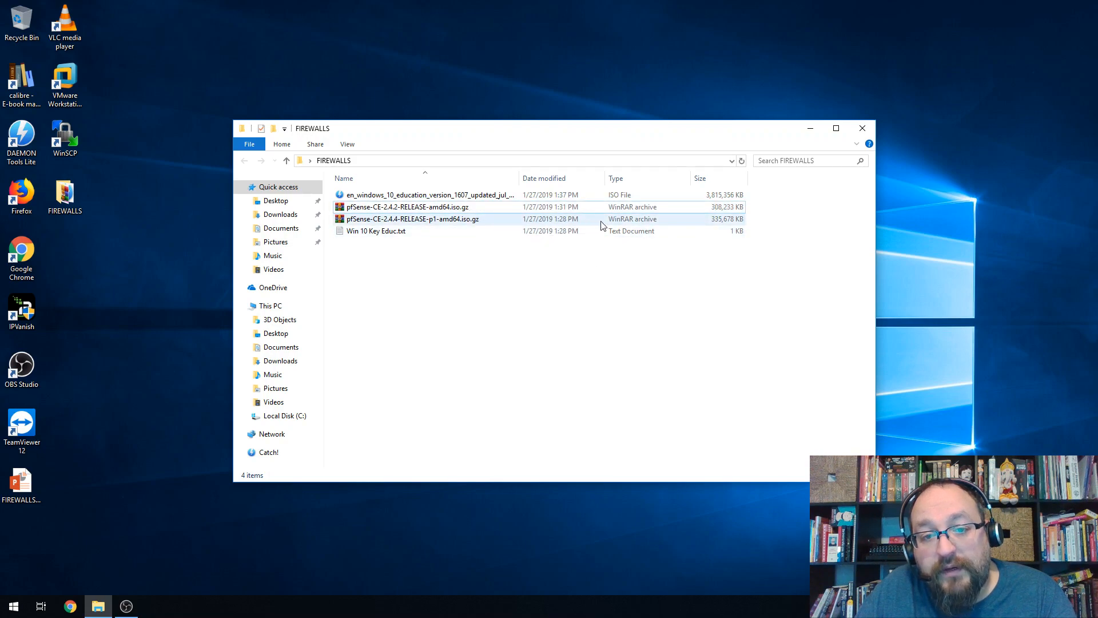
# Extract the pfSense 2.4.2 .iso.gz archive here with 7-Zip, yielding pfSense-CE-2.4.2-RELEASE-amd64.iso.
pyautogui.rightClick(430, 221)
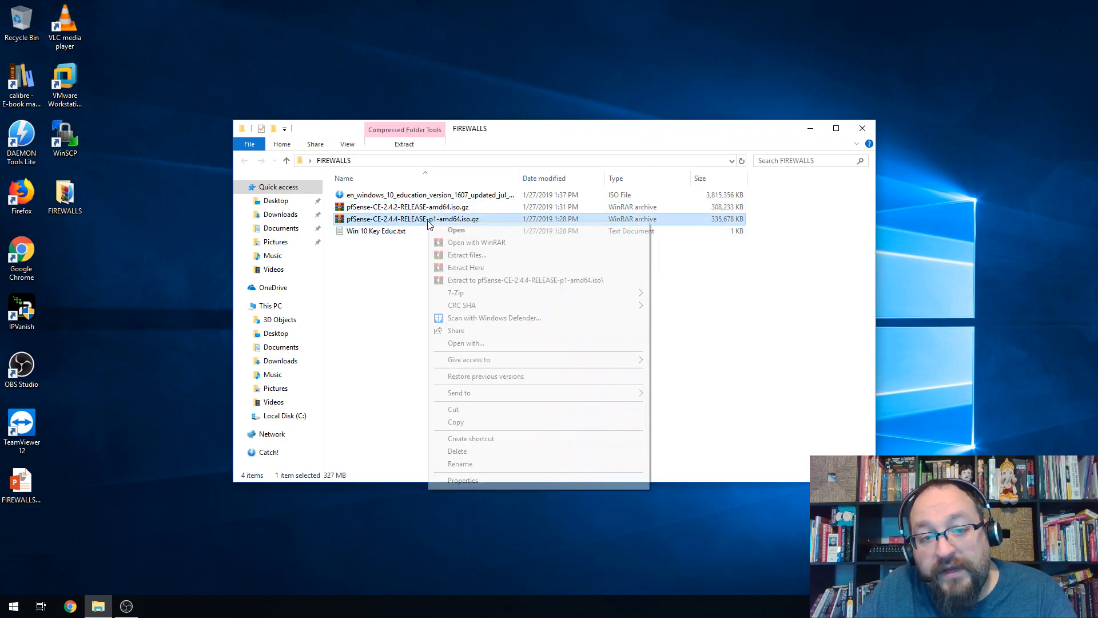
pyautogui.moveTo(461, 298)
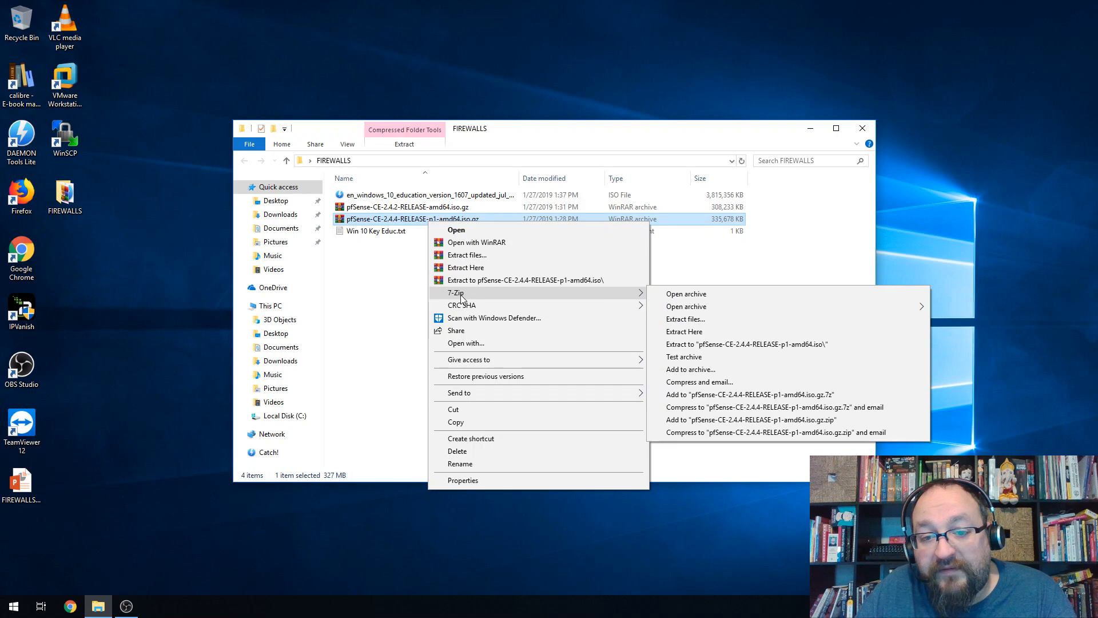
pyautogui.click(382, 274)
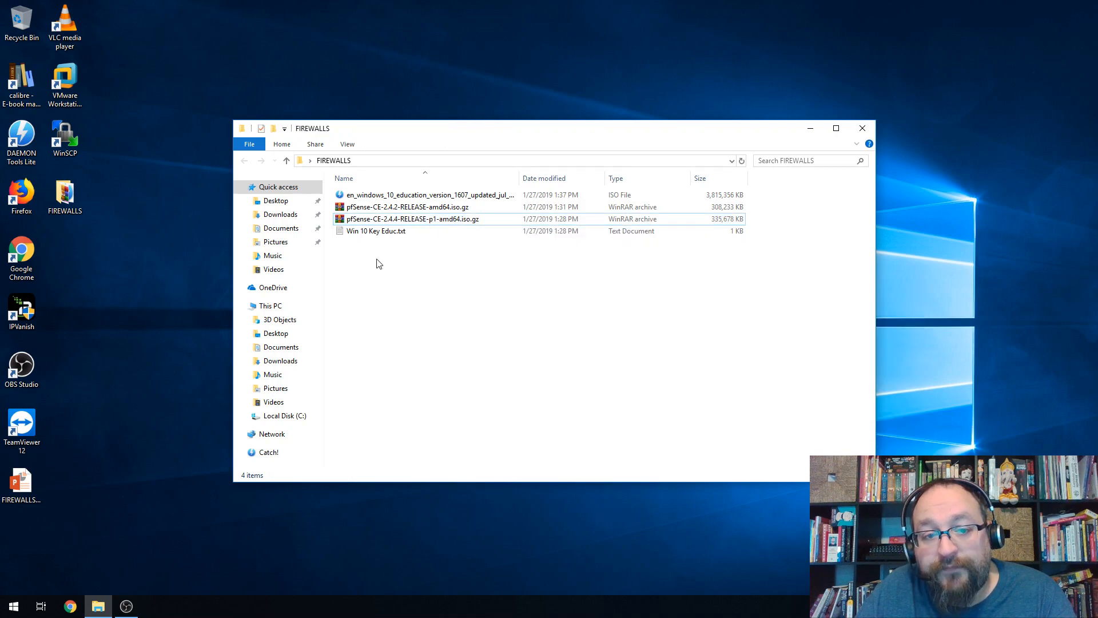
pyautogui.rightClick(383, 210)
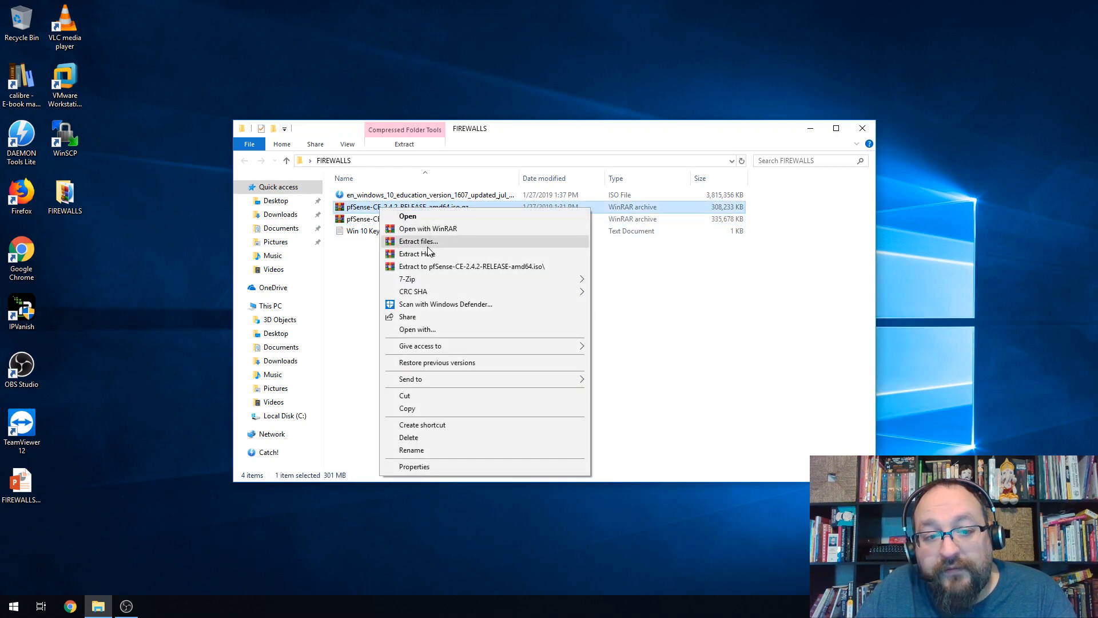
pyautogui.moveTo(456, 280)
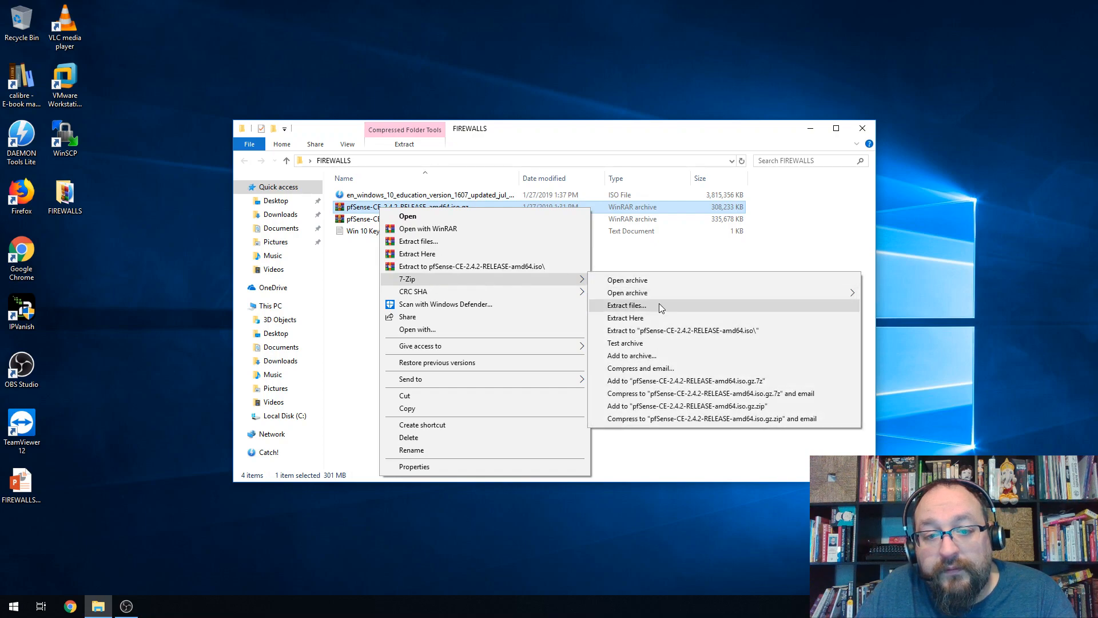
pyautogui.click(654, 317)
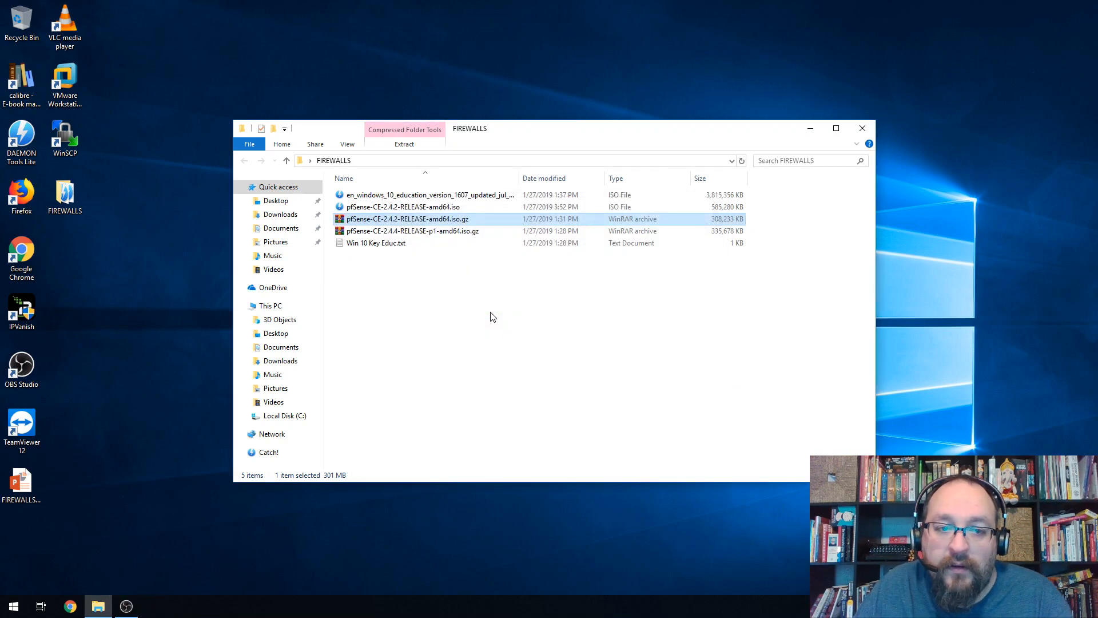
pyautogui.click(461, 210)
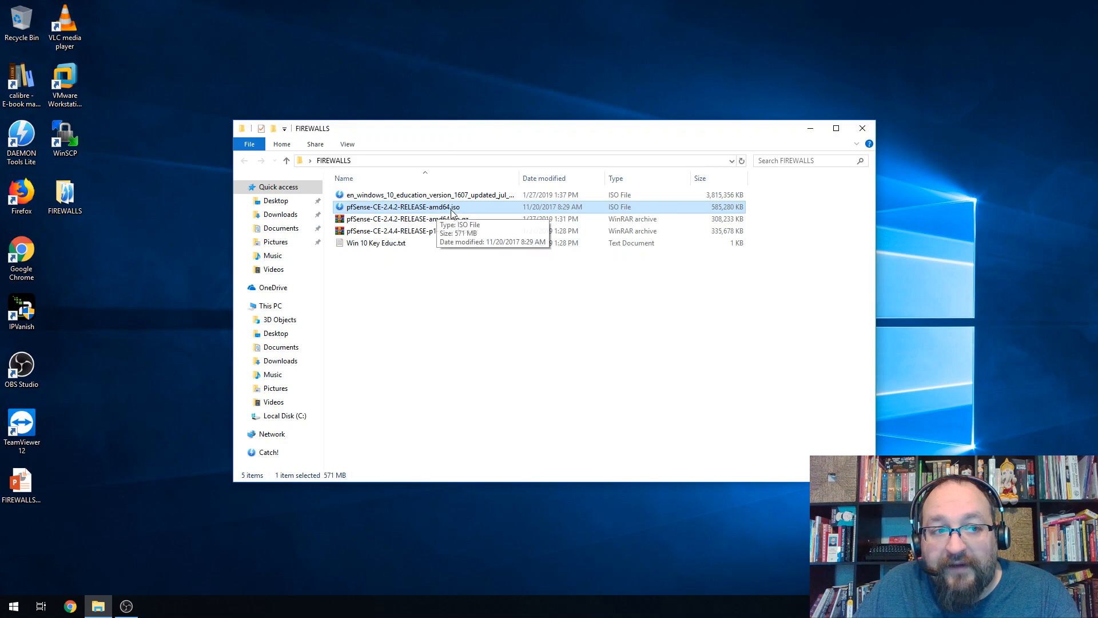
pyautogui.click(67, 84)
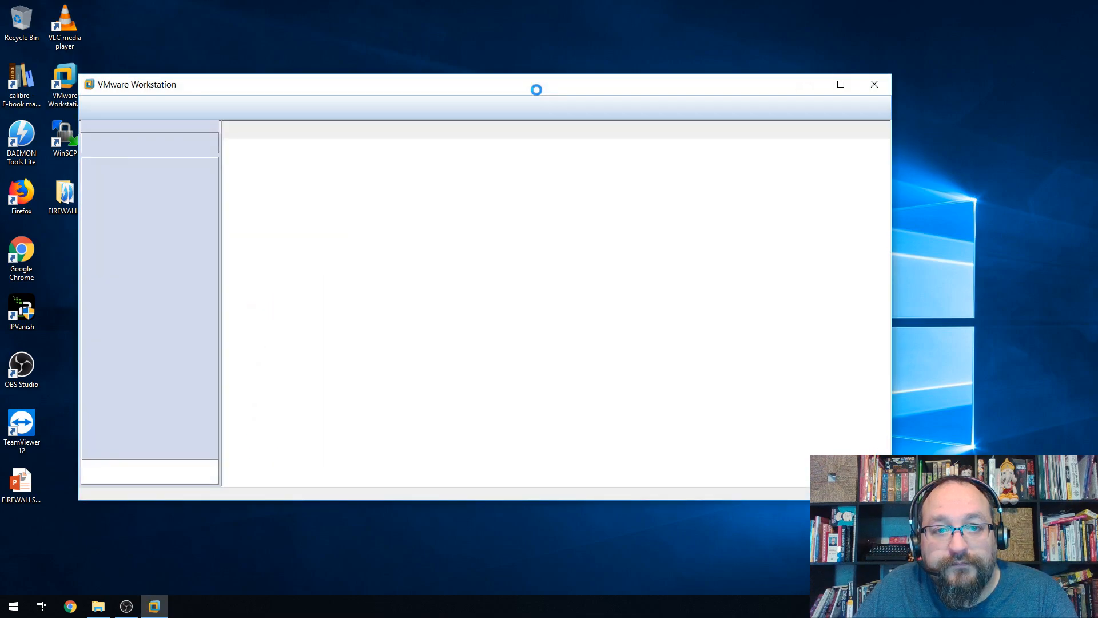
# Create a library folder named FIRW under My Computer and postpone the update offer.
pyautogui.doubleClick(556, 82)
pyautogui.click(57, 85)
pyautogui.rightClick(64, 125)
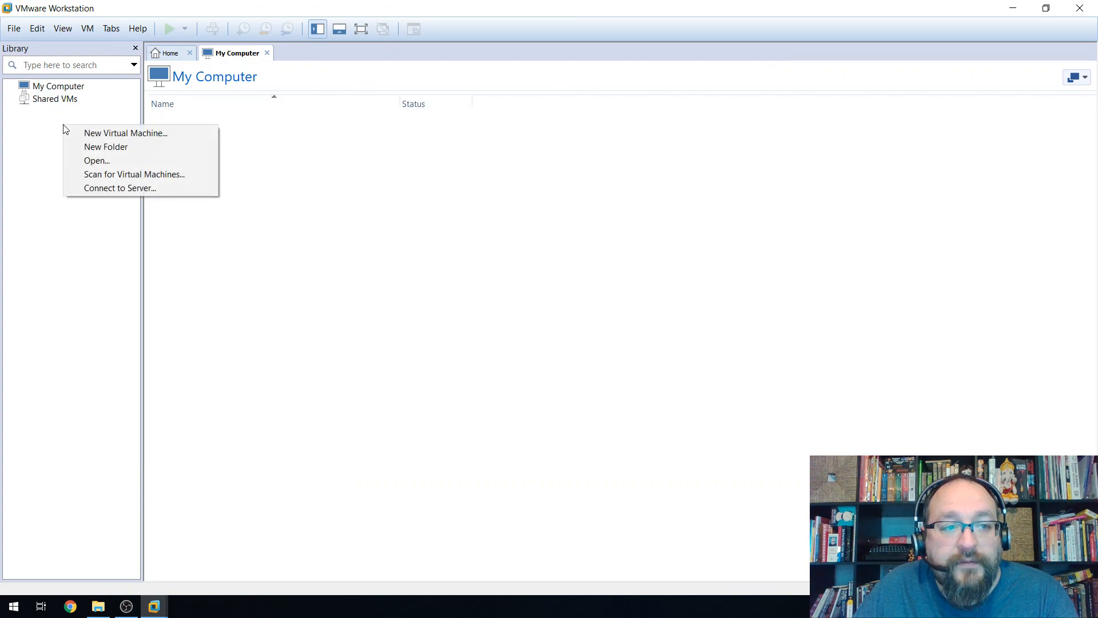
pyautogui.click(123, 146)
pyautogui.write('FIRW')
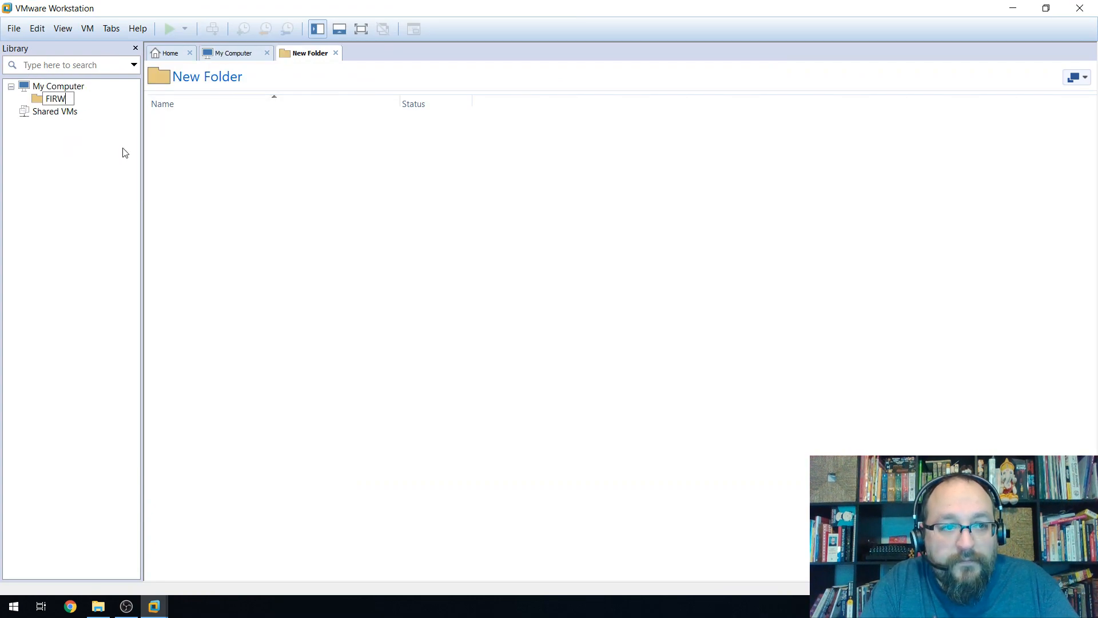
pyautogui.press('Return')
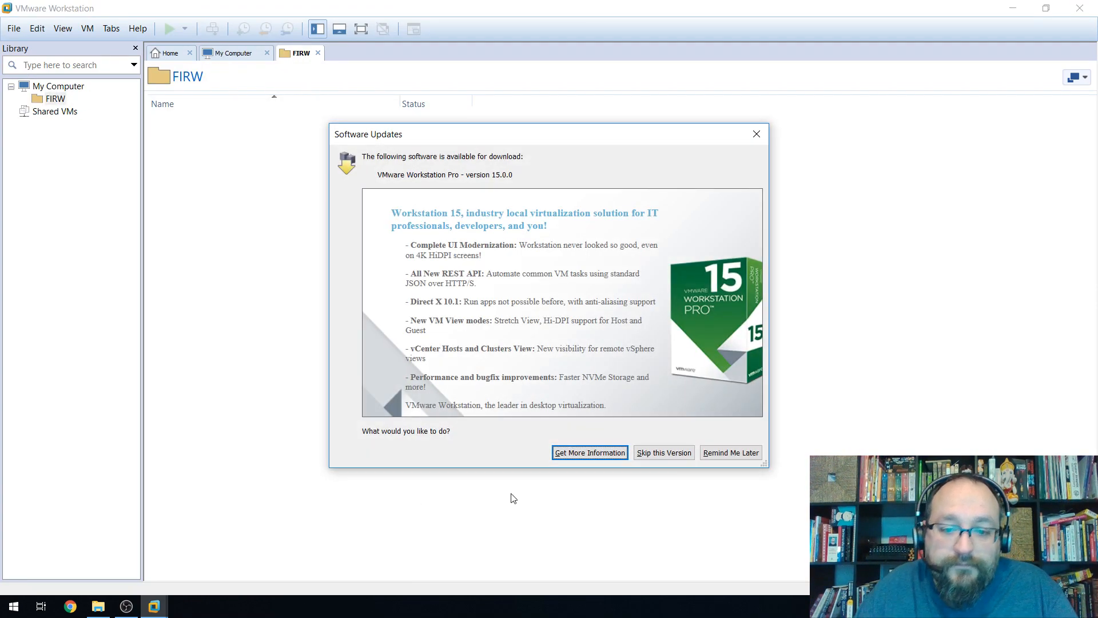
pyautogui.click(733, 452)
# Rename the FIRW folder to FIREWALLS and close the folder and My Computer tabs.
pyautogui.click(86, 101)
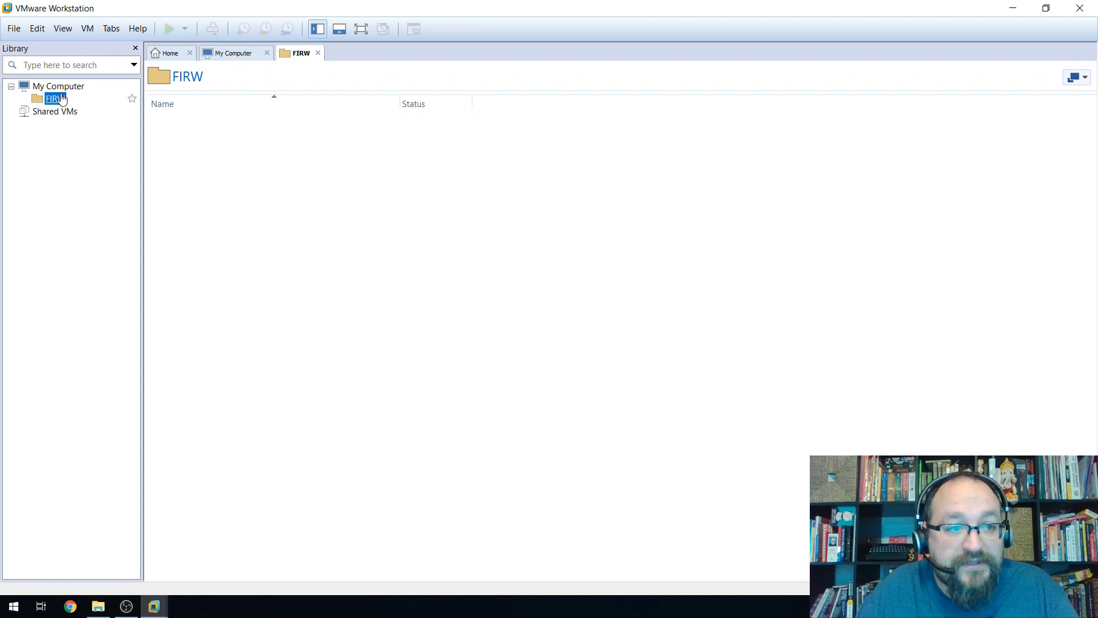
pyautogui.rightClick(62, 98)
pyautogui.click(109, 165)
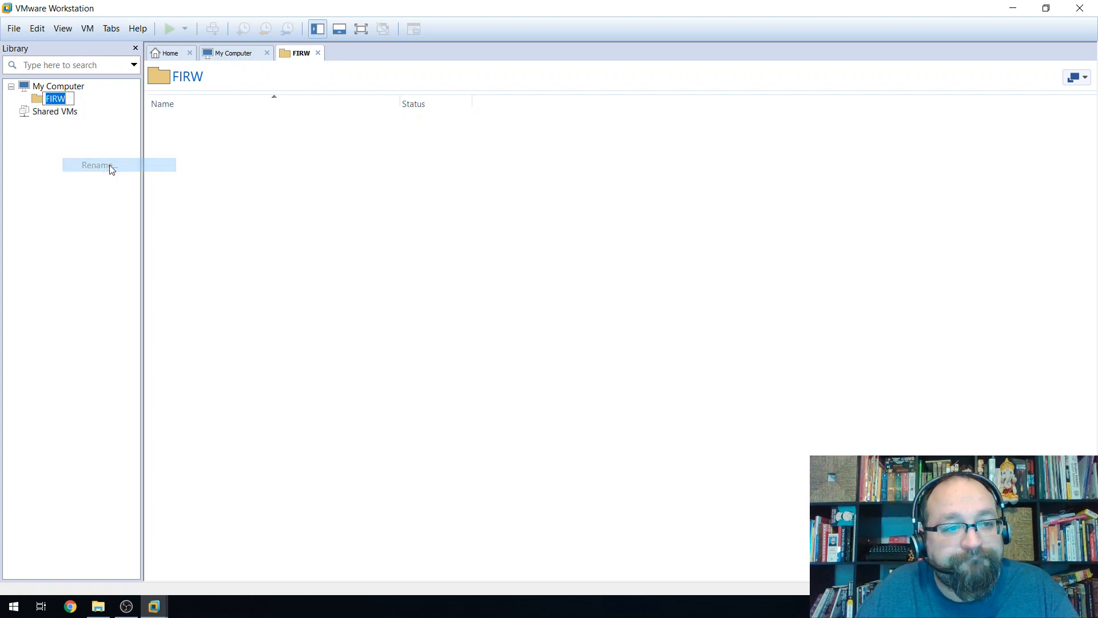
pyautogui.write('FIREWALLS')
pyautogui.press('Return')
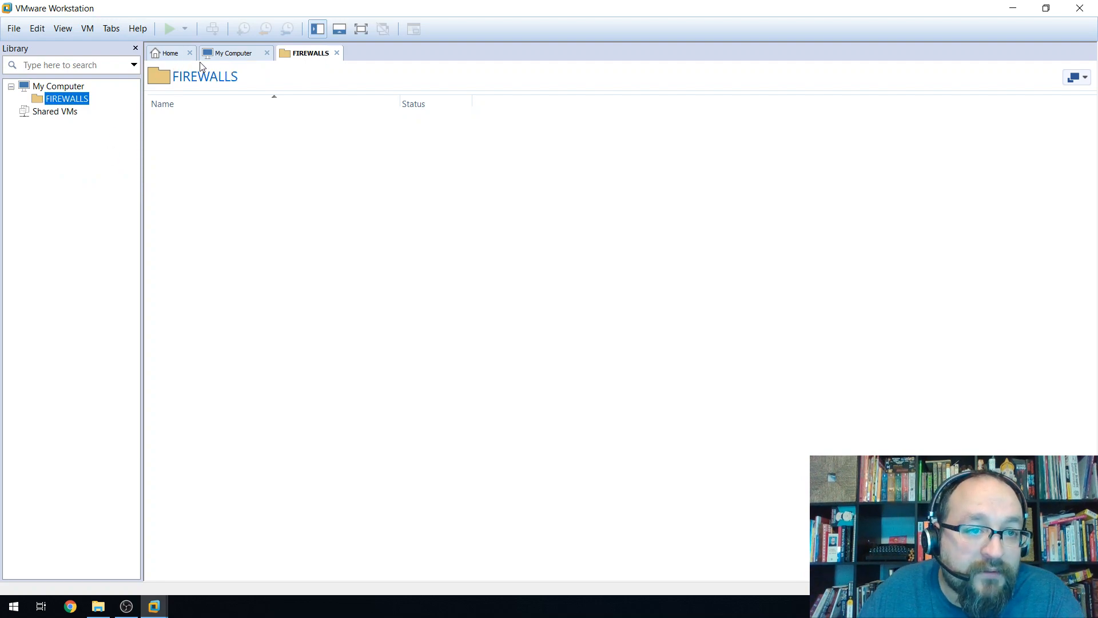
pyautogui.click(337, 53)
pyautogui.click(267, 53)
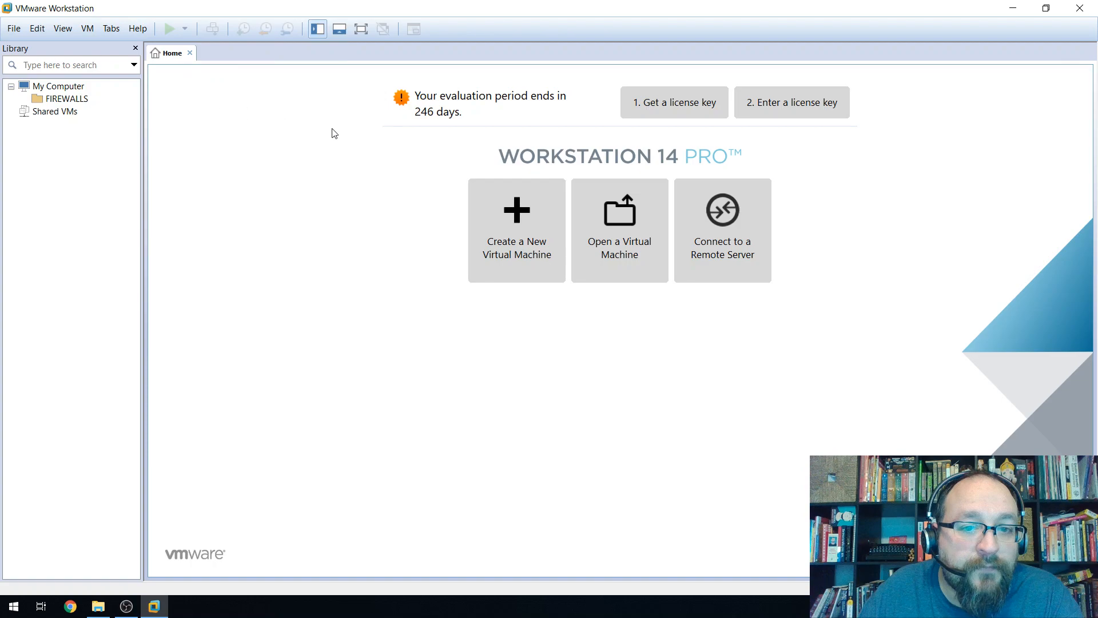
# Start a Custom new virtual machine with Workstation 14.x hardware compatibility.
pyautogui.click(522, 228)
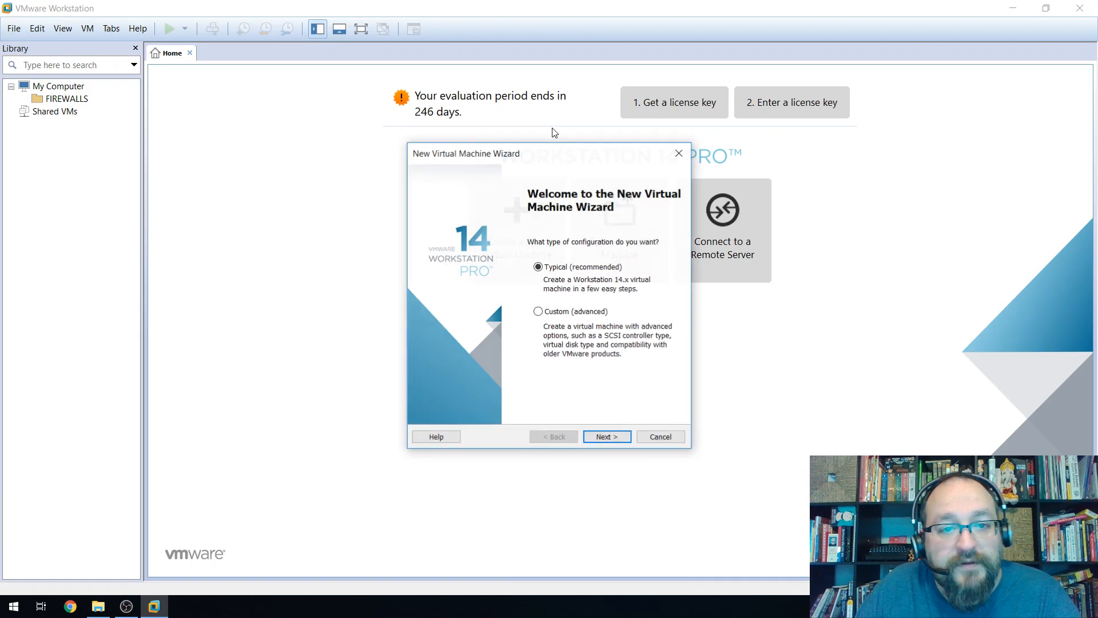
pyautogui.click(538, 311)
pyautogui.click(607, 437)
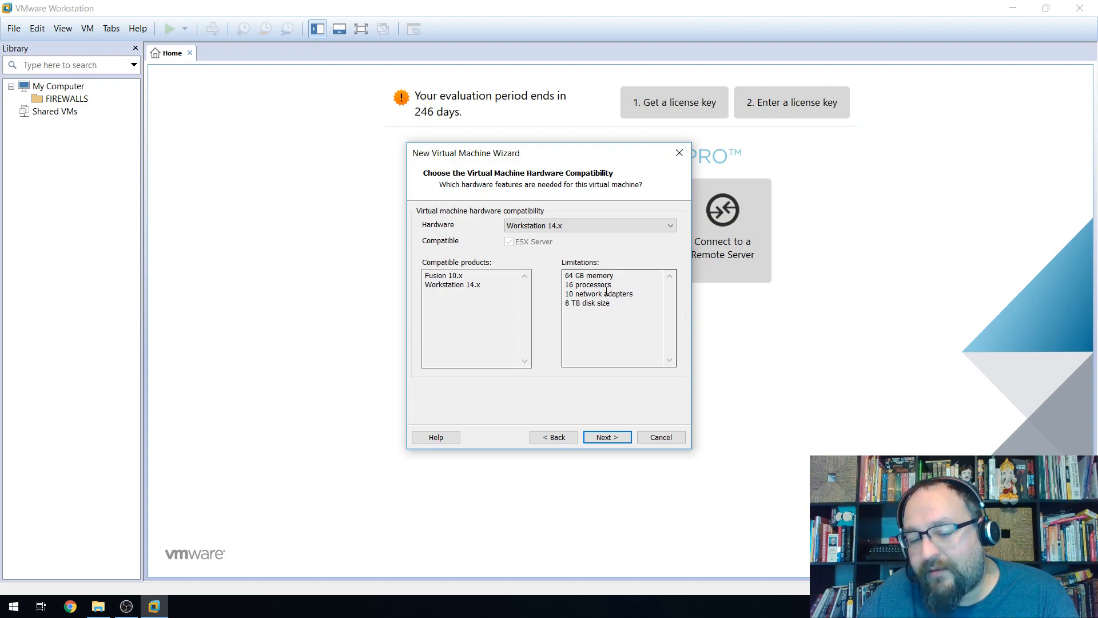
pyautogui.click(606, 436)
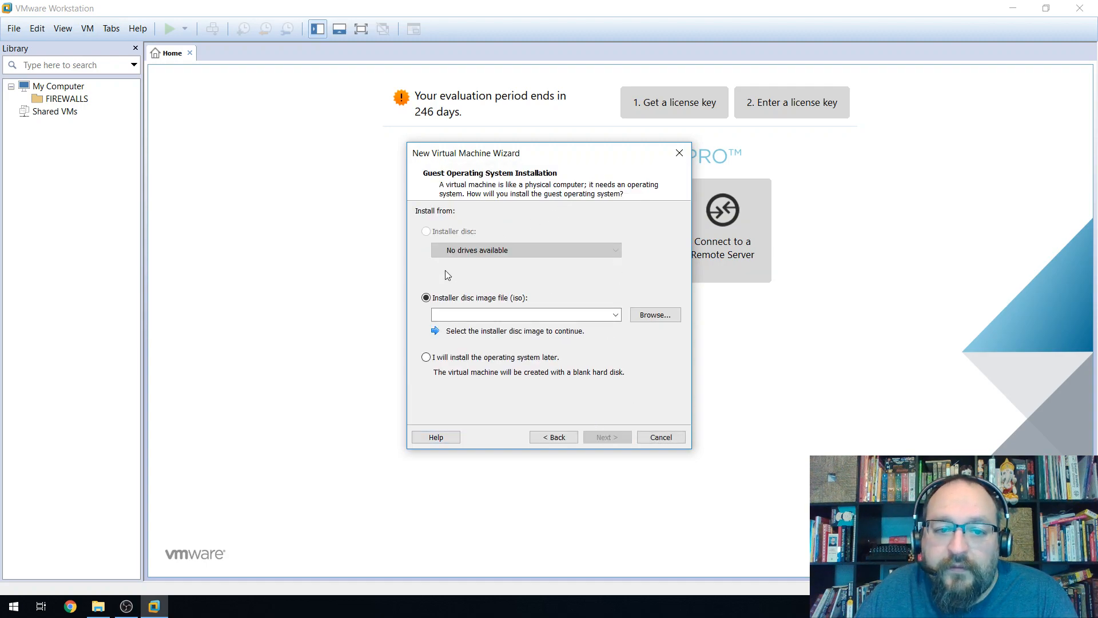
# Use Desktop\FIREWALLS\pfSense-CE-2.4.2-RELEASE-amd64.iso as the installer disc image.
pyautogui.click(655, 314)
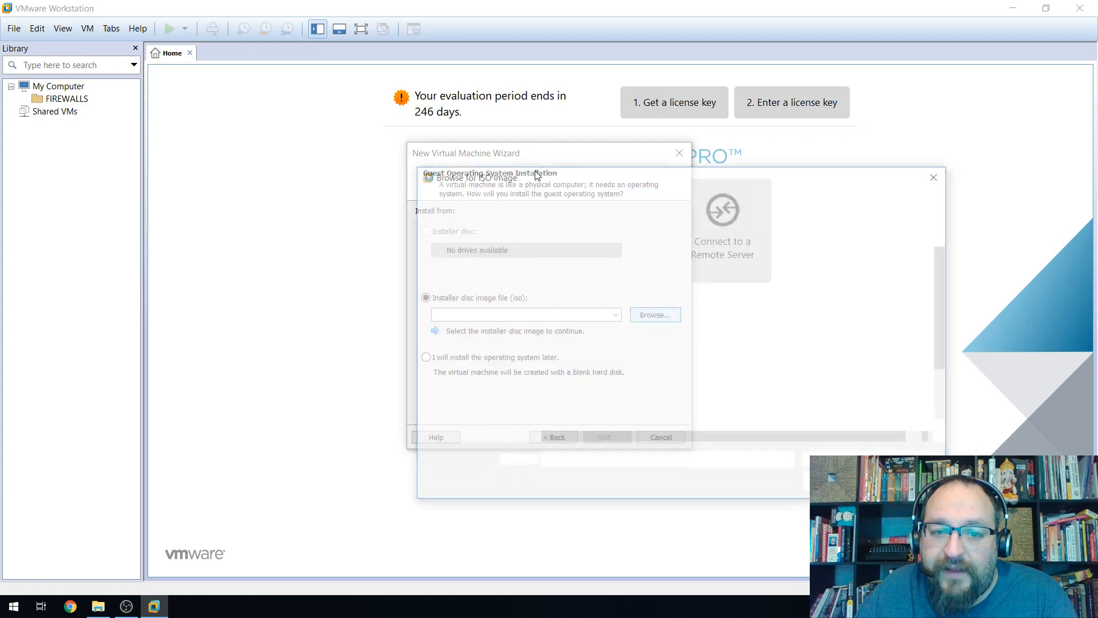
pyautogui.click(458, 321)
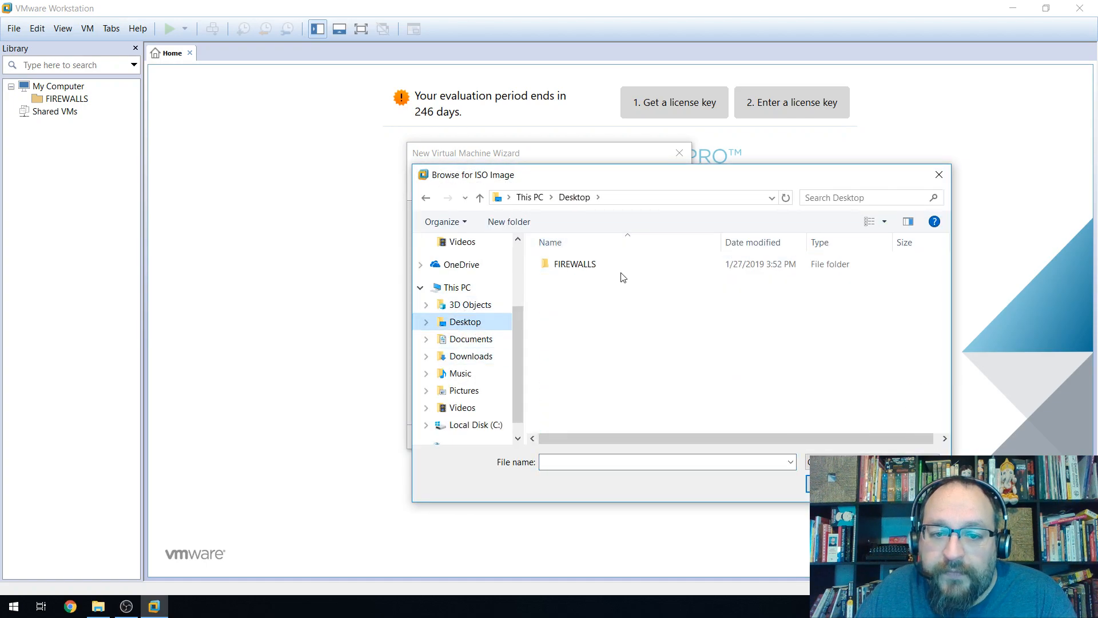
pyautogui.doubleClick(589, 268)
pyautogui.click(596, 281)
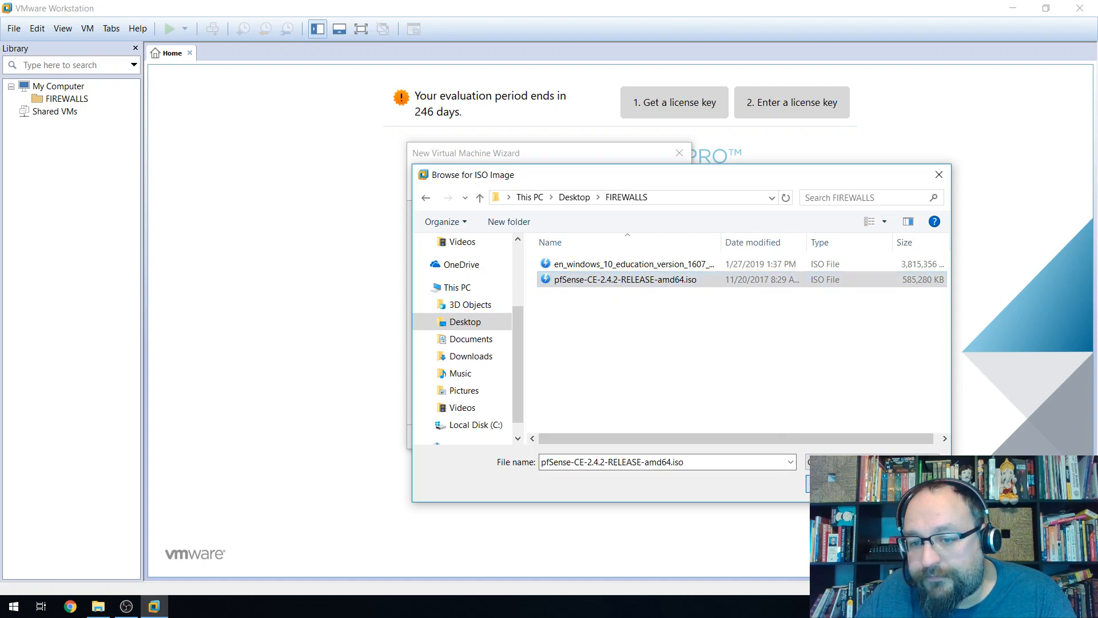
pyautogui.click(830, 483)
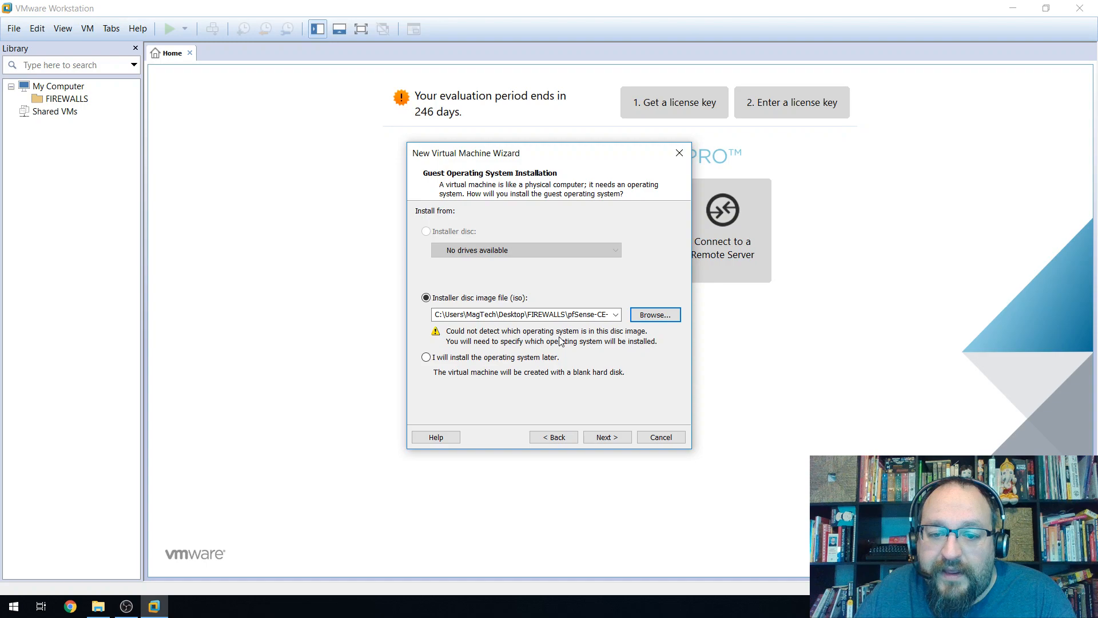
pyautogui.click(611, 438)
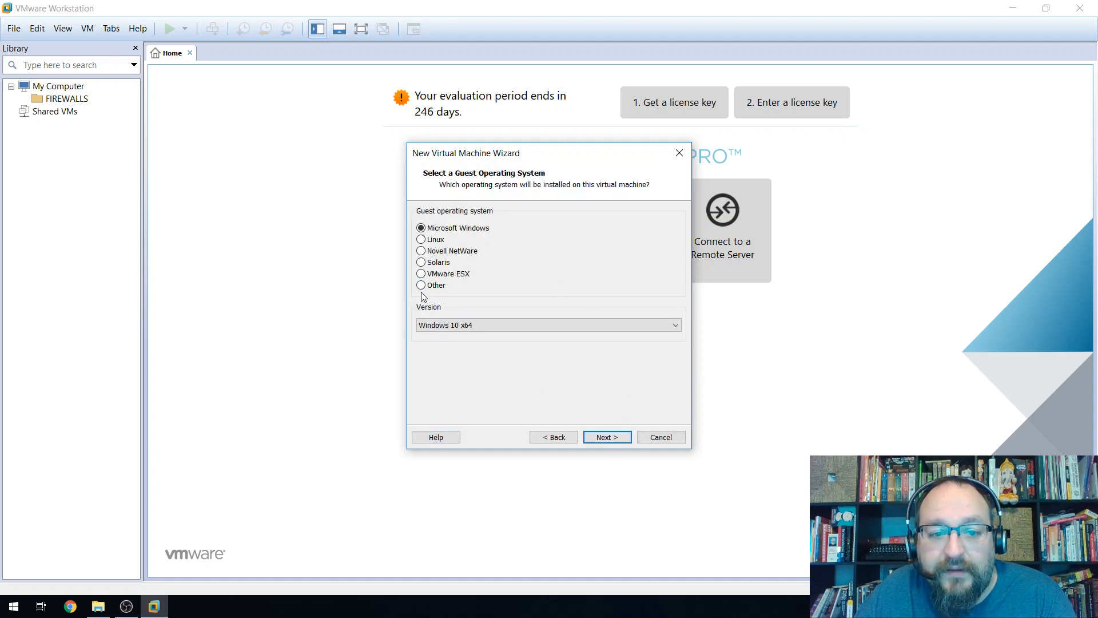
# Pick guest OS Other with version FreeBSD version 10 and earlier, then continue.
pyautogui.click(422, 240)
pyautogui.click(474, 324)
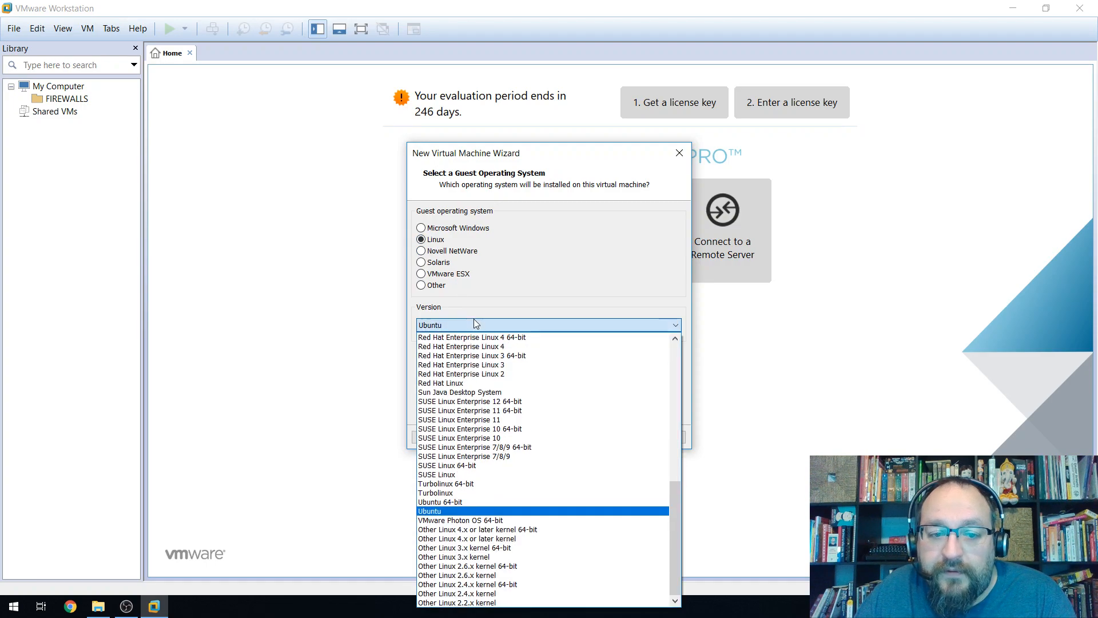
pyautogui.scroll(10, 486, 423)
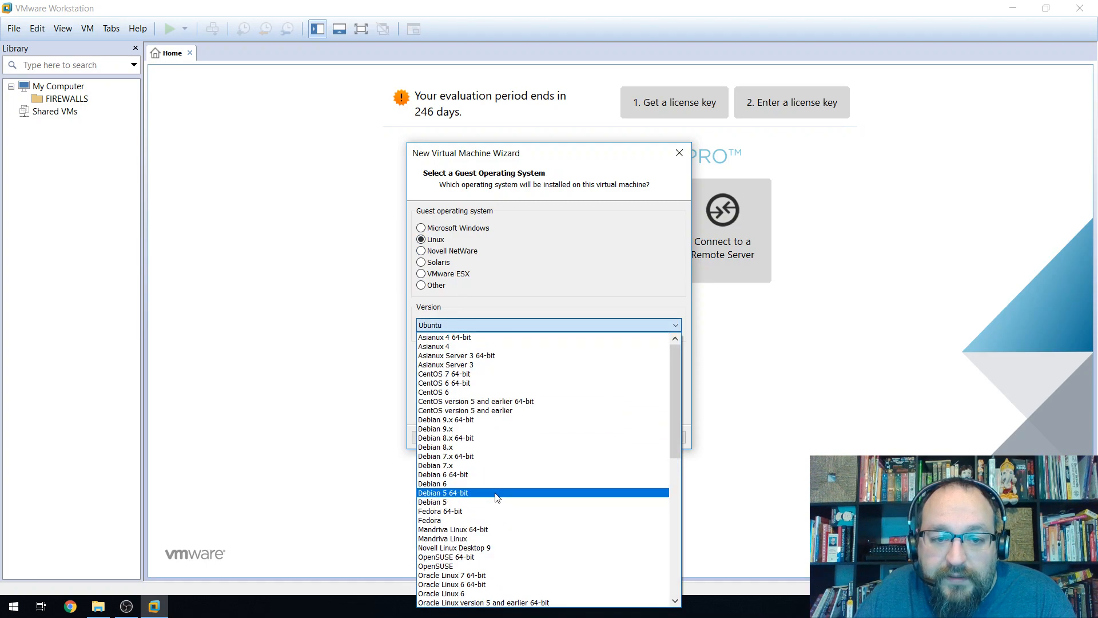
pyautogui.scroll(-12, 486, 446)
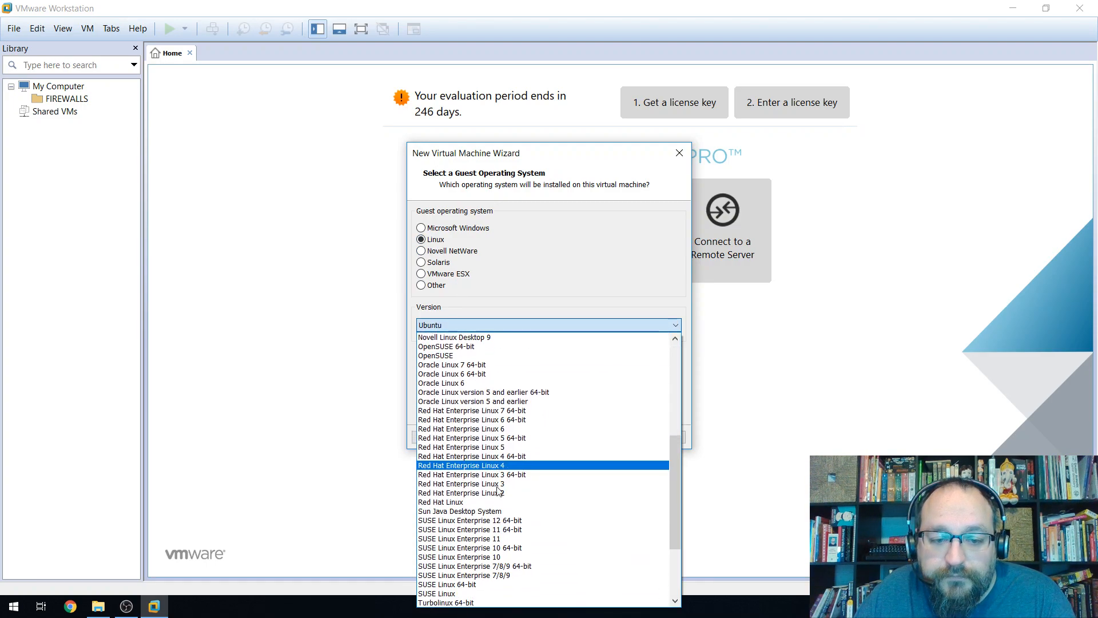
pyautogui.scroll(7, 486, 497)
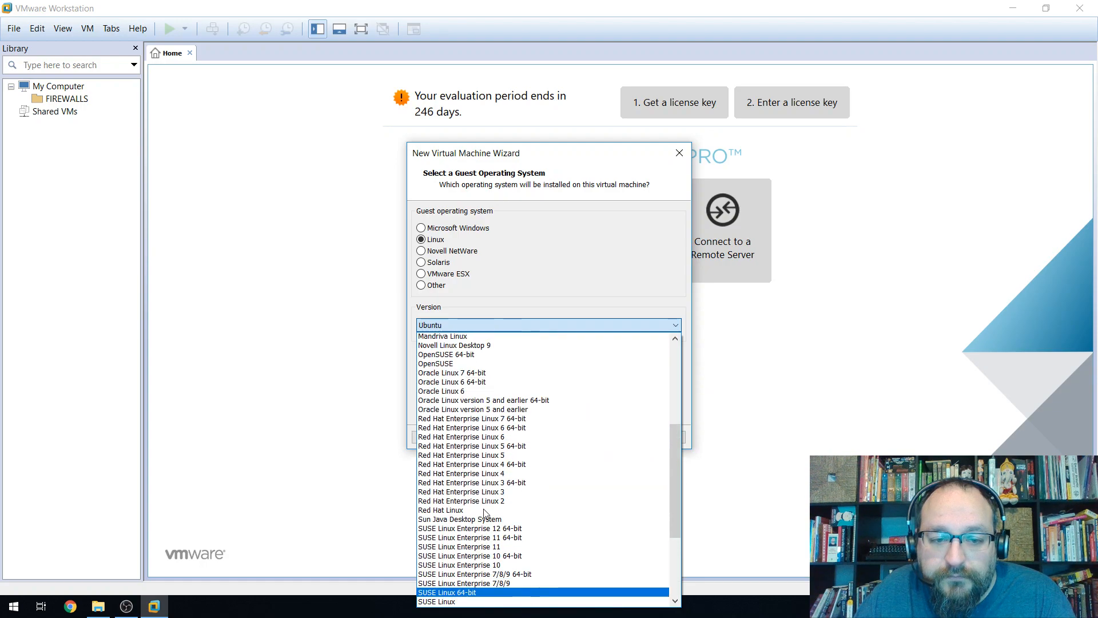
pyautogui.scroll(5, 483, 505)
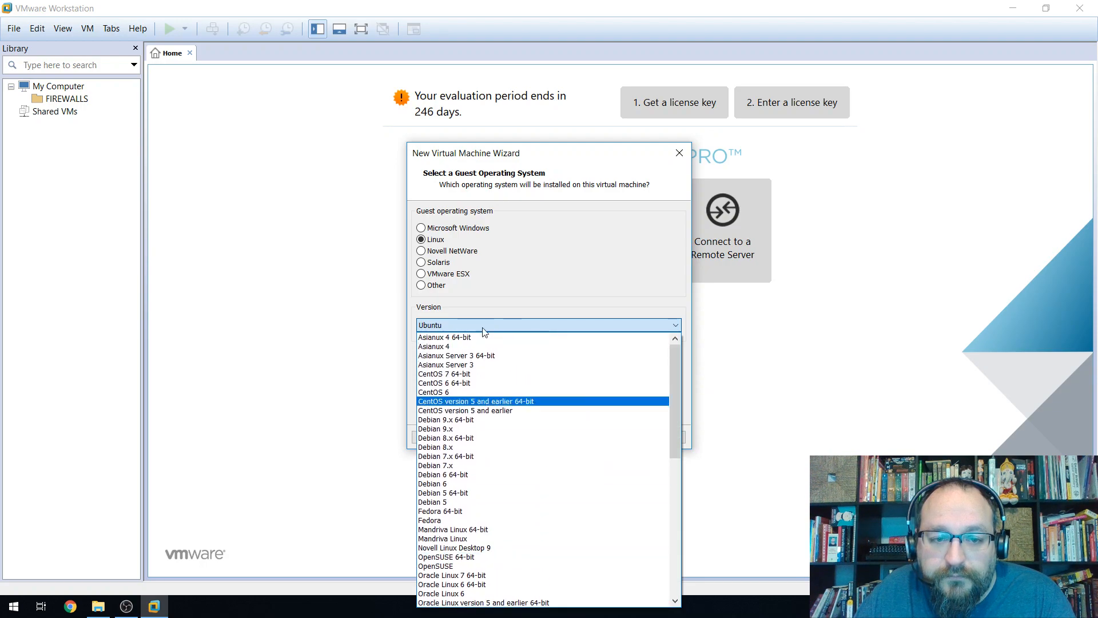
pyautogui.click(420, 289)
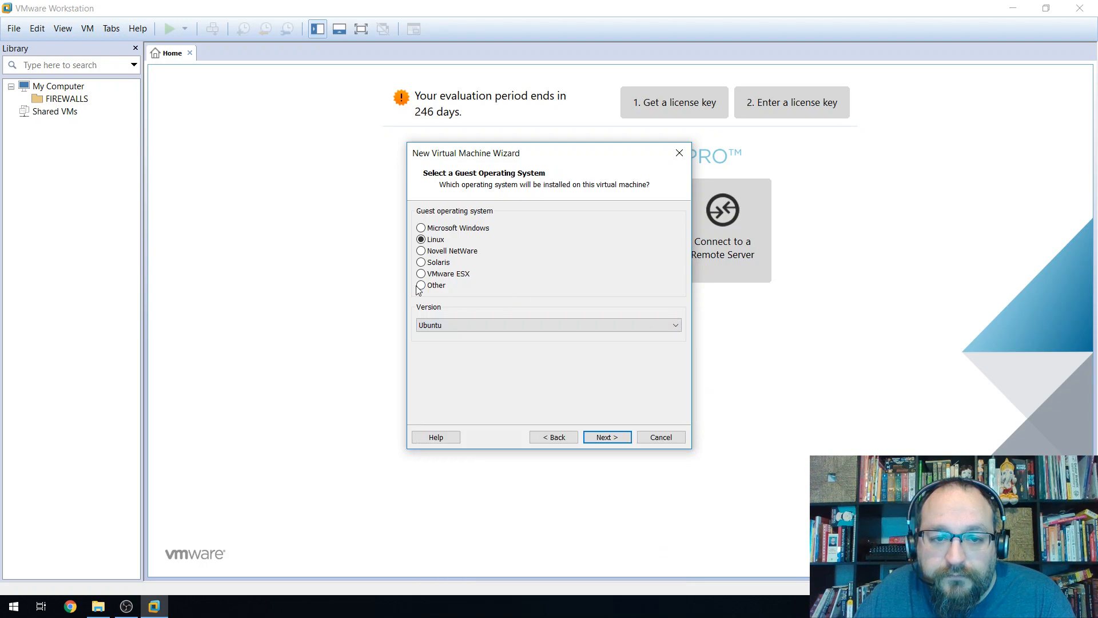
pyautogui.click(451, 323)
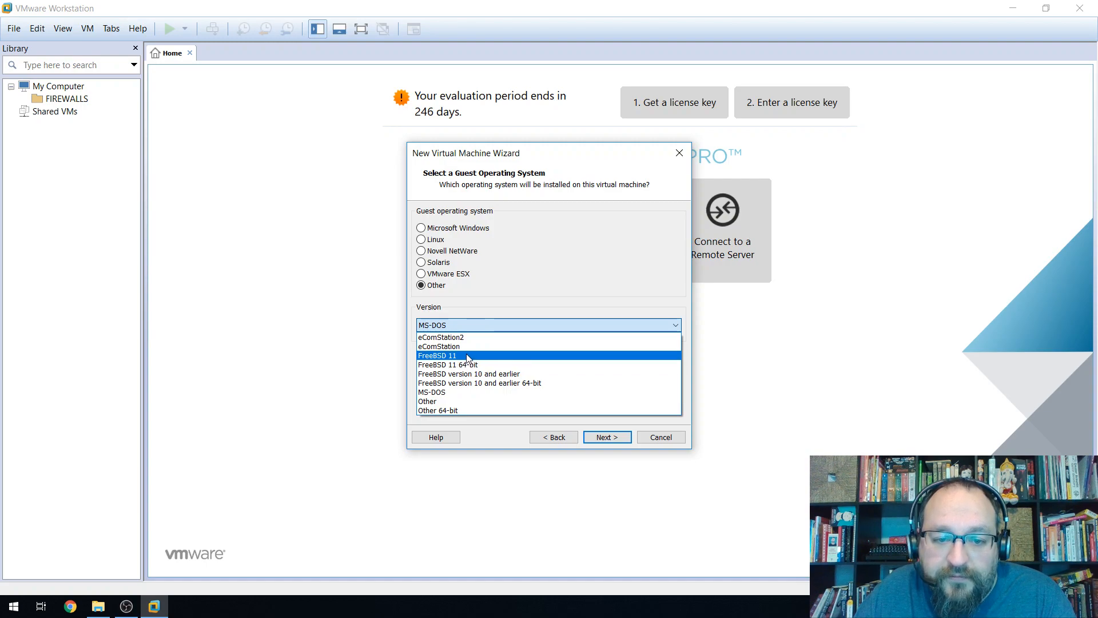
pyautogui.click(472, 355)
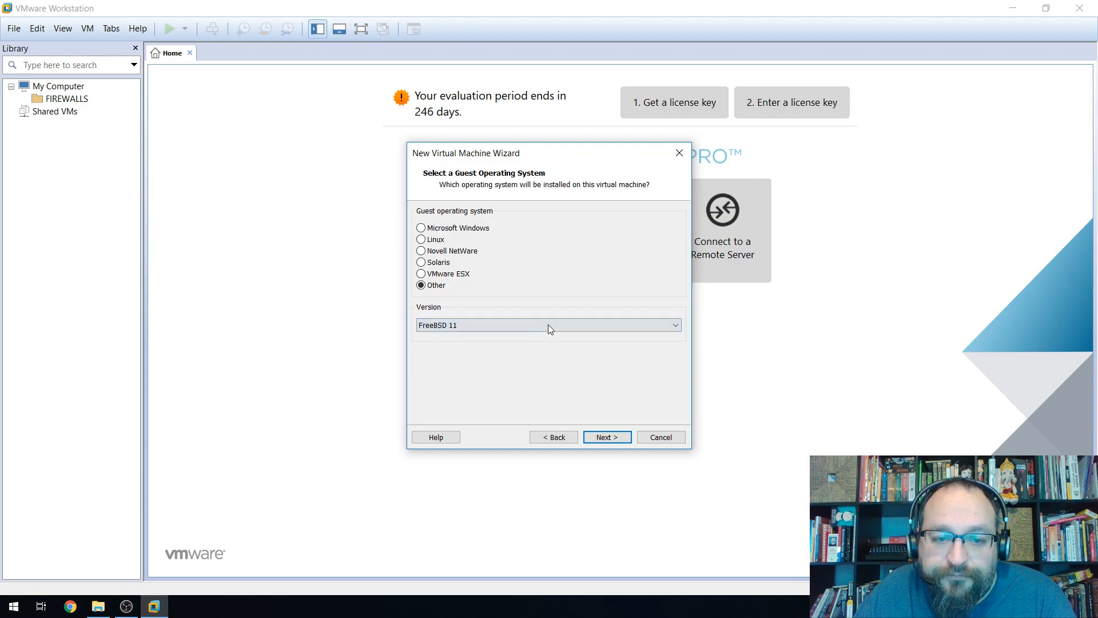
pyautogui.click(491, 325)
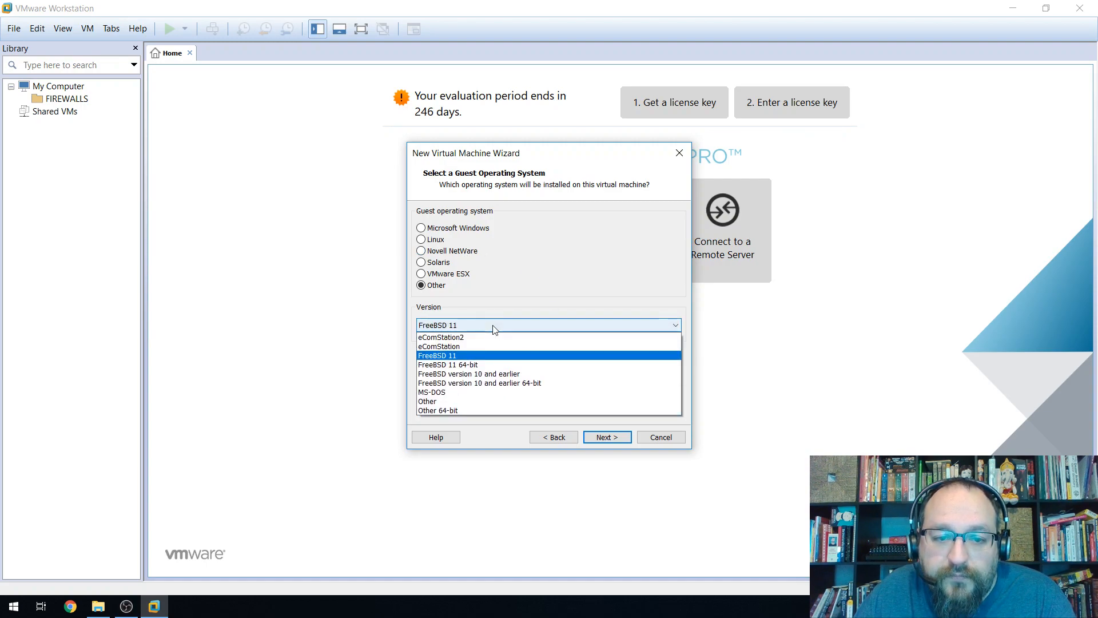
pyautogui.click(481, 375)
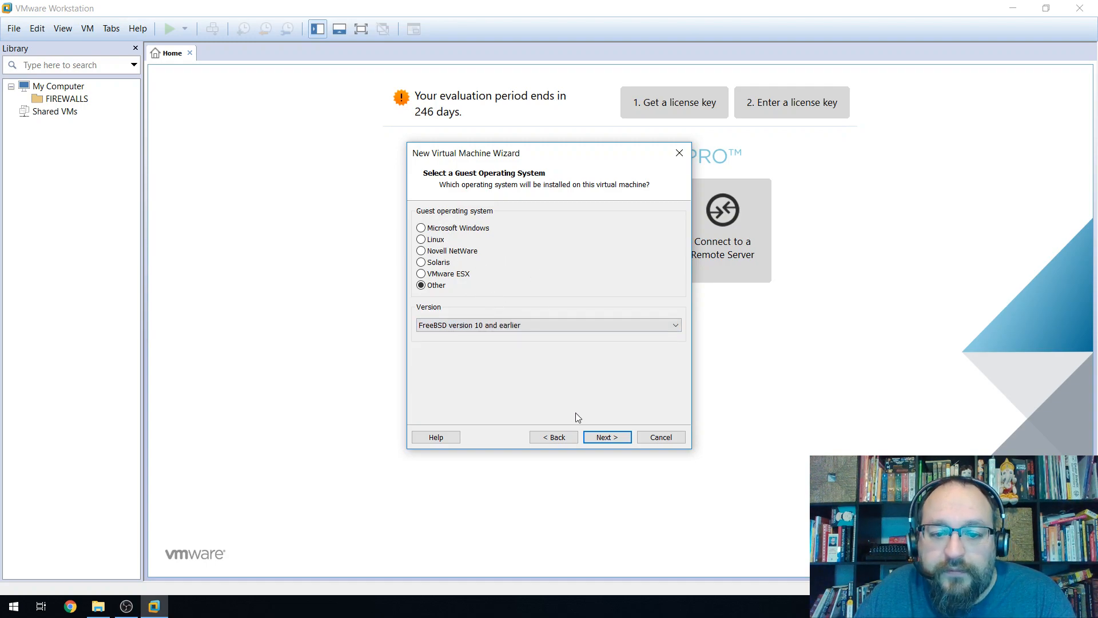
pyautogui.click(604, 437)
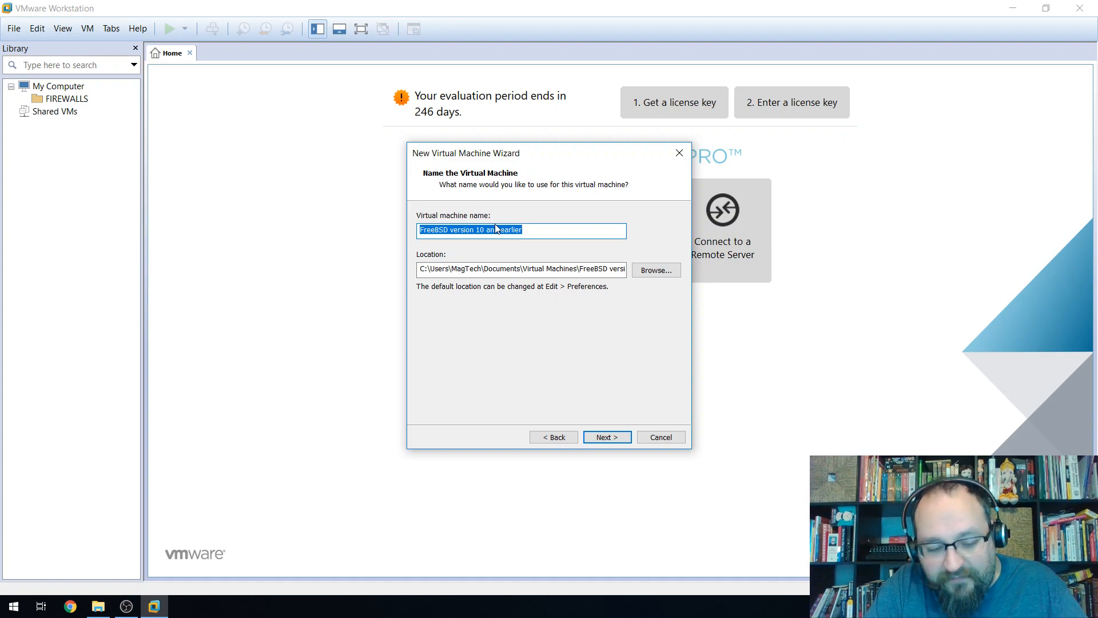
# Name the VM 'PFsense 2.4.2', keep the default location, and continue.
pyautogui.write('PF')
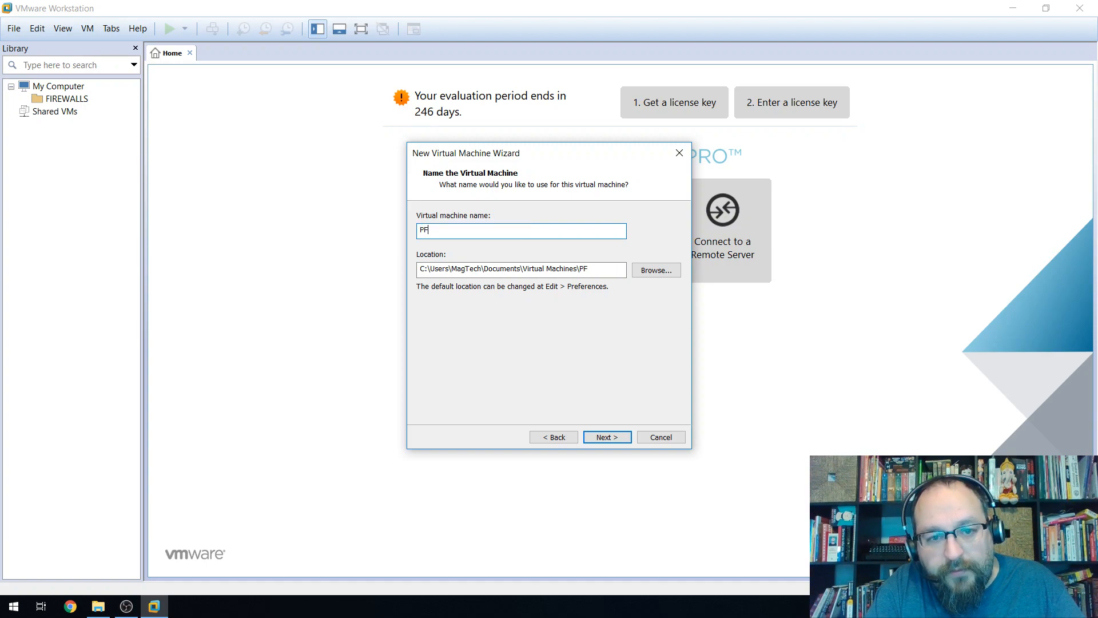
pyautogui.write('sense')
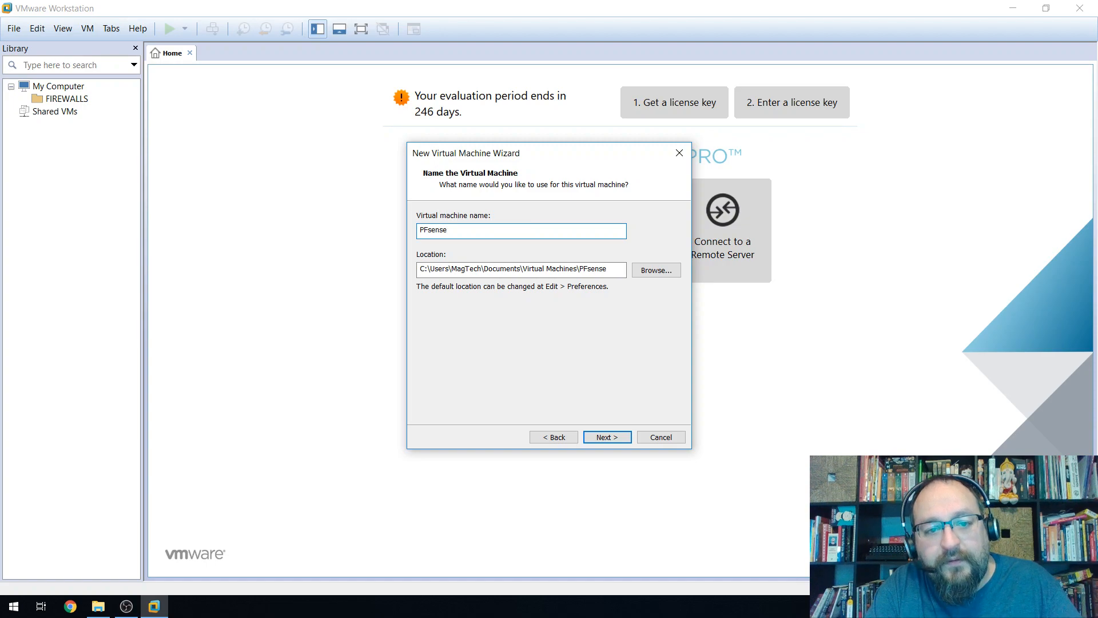
pyautogui.write(' .2.4.4')
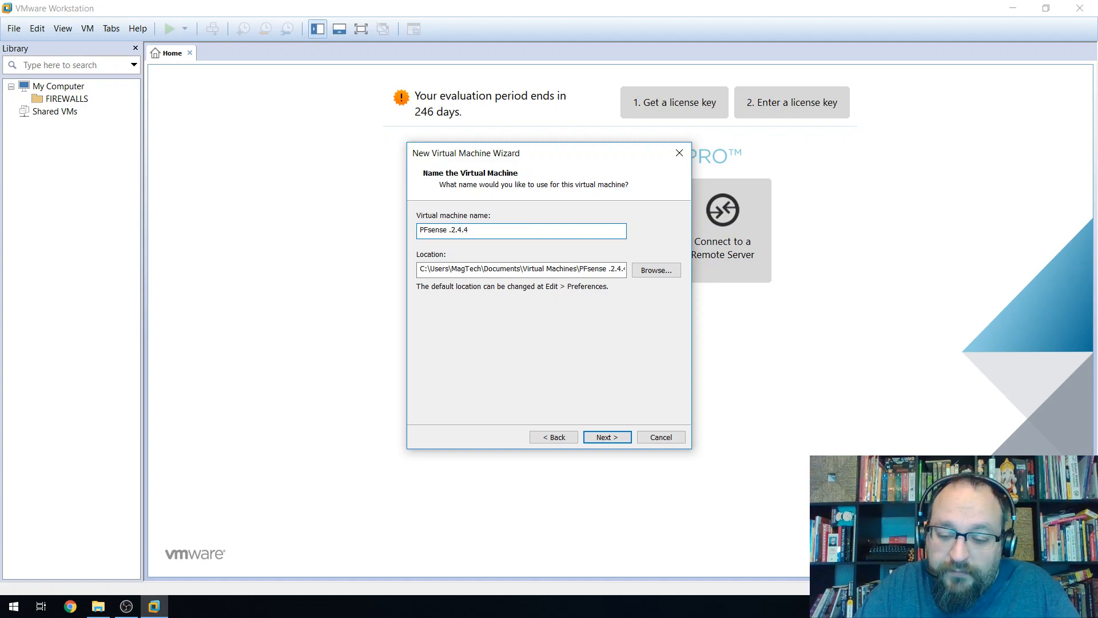
pyautogui.press('BackSpace')
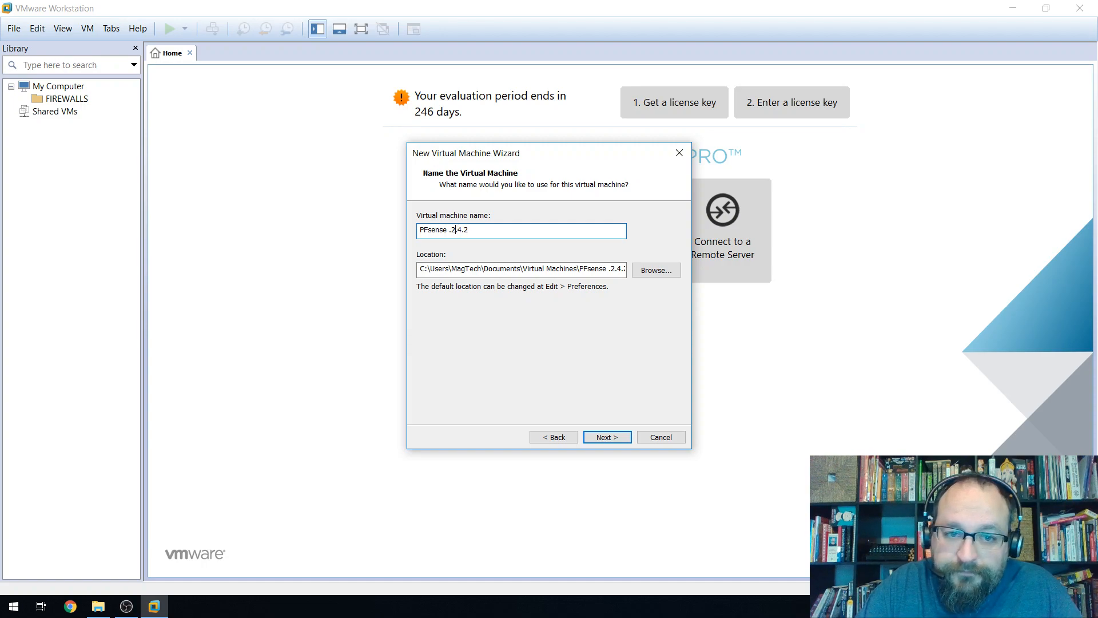
pyautogui.press('BackSpace')
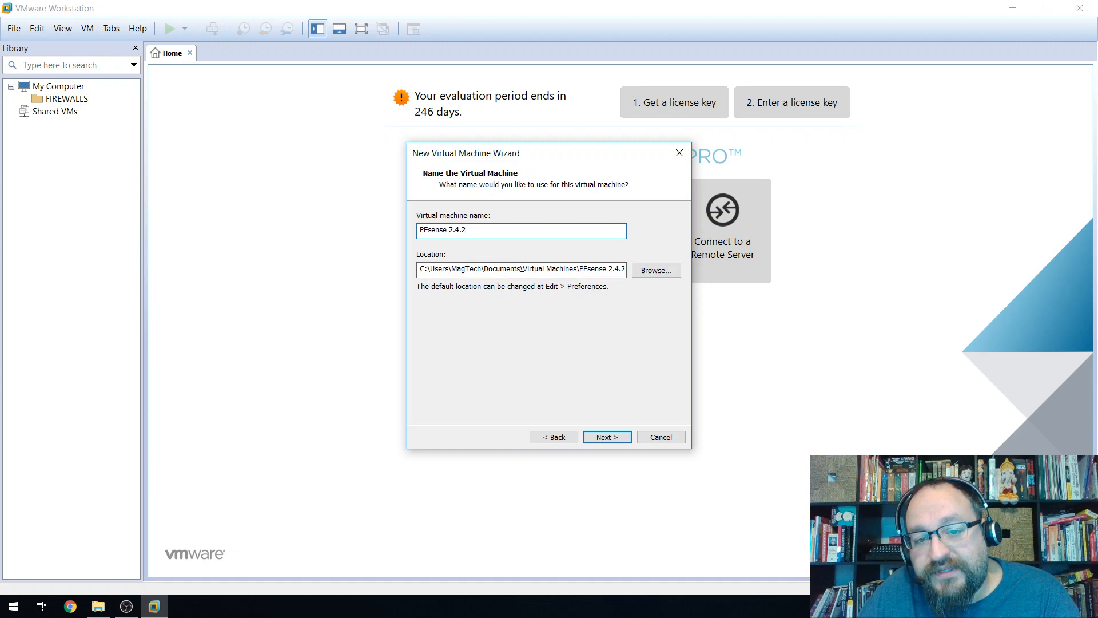
pyautogui.moveTo(483, 269); pyautogui.dragTo(583, 269)
pyautogui.click(649, 270)
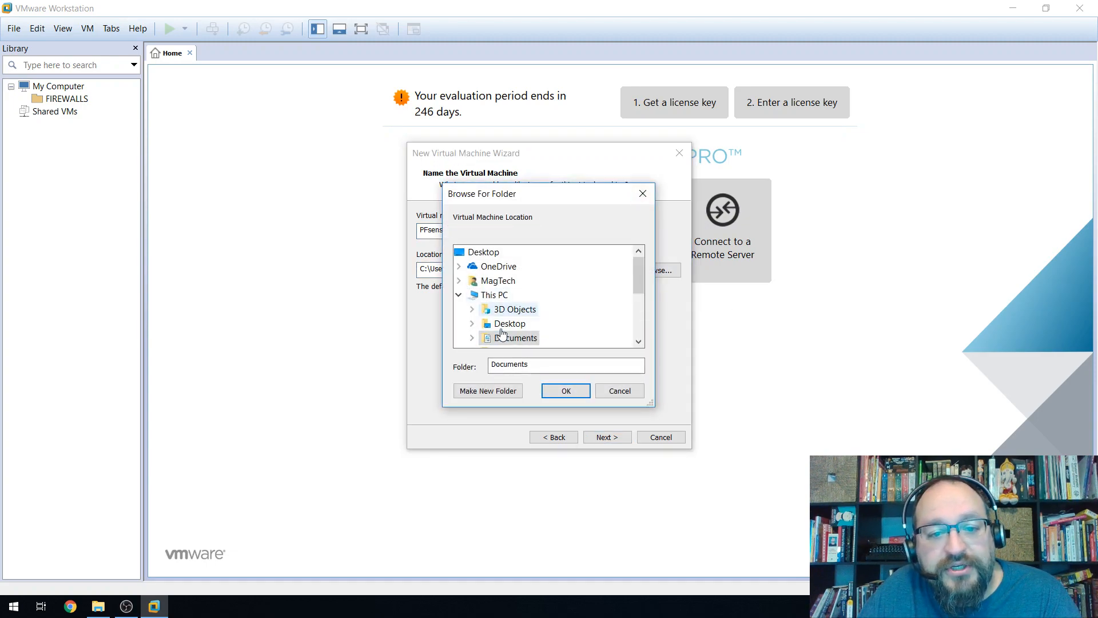
pyautogui.scroll(-3, 523, 323)
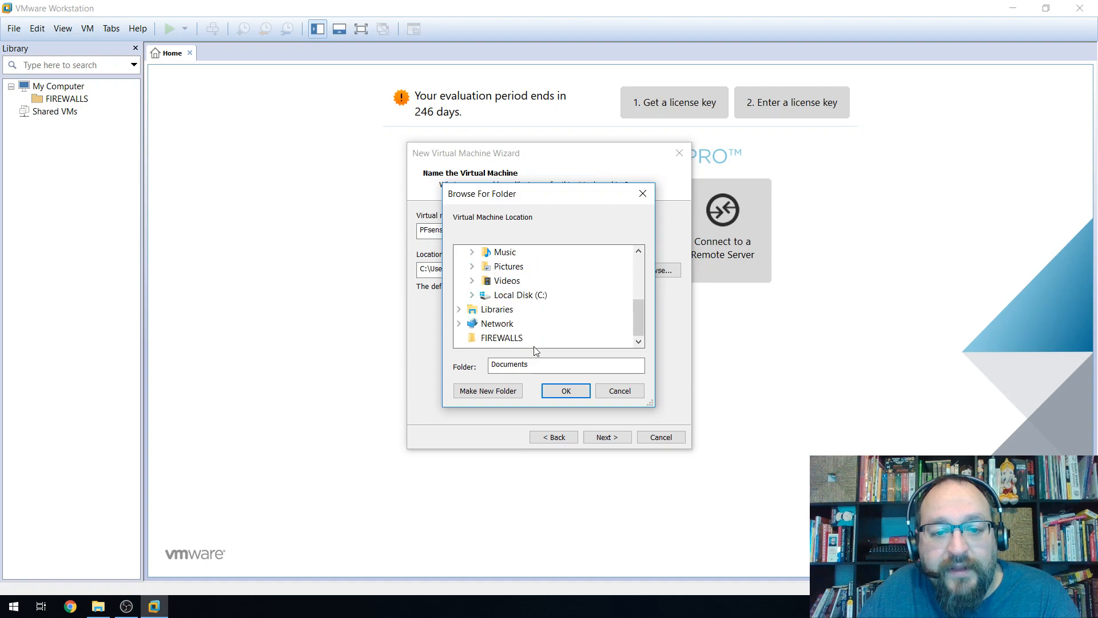
pyautogui.click(605, 390)
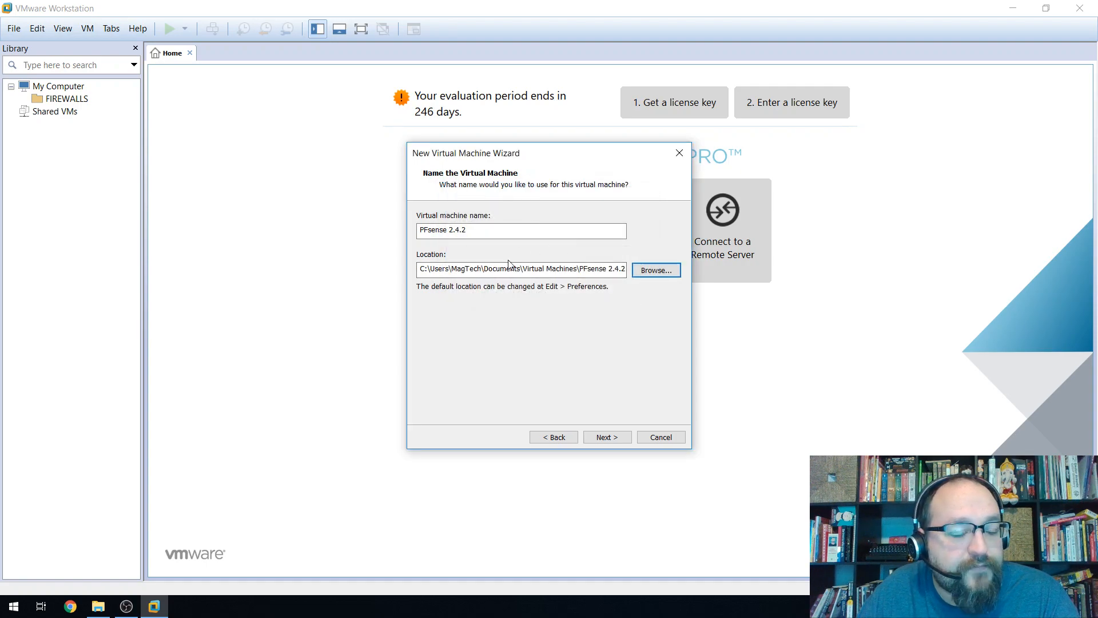
pyautogui.click(606, 438)
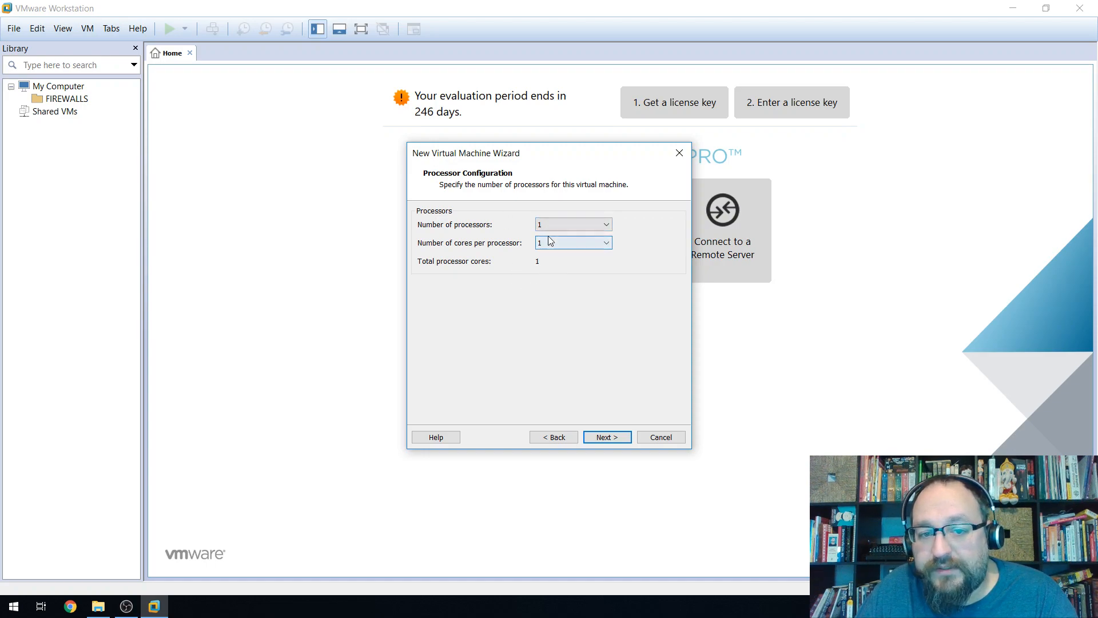
# Keep one processor, set 1024 MB memory, and accept NAT, LSI Logic, IDE and a new disk.
pyautogui.click(610, 442)
pyautogui.moveTo(453, 318); pyautogui.dragTo(450, 300)
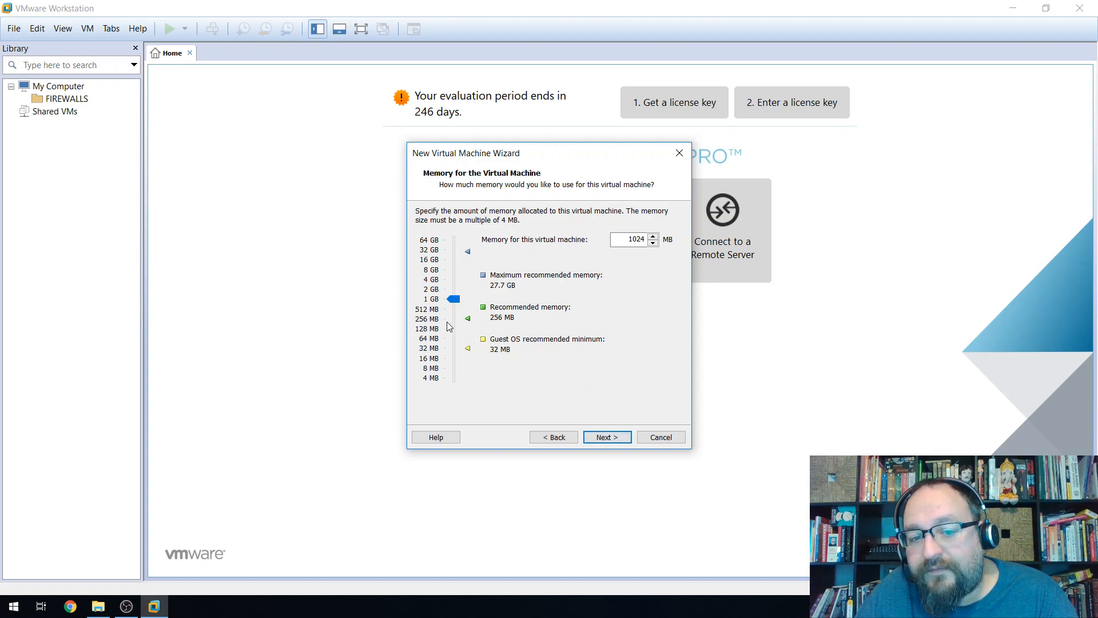
pyautogui.click(605, 437)
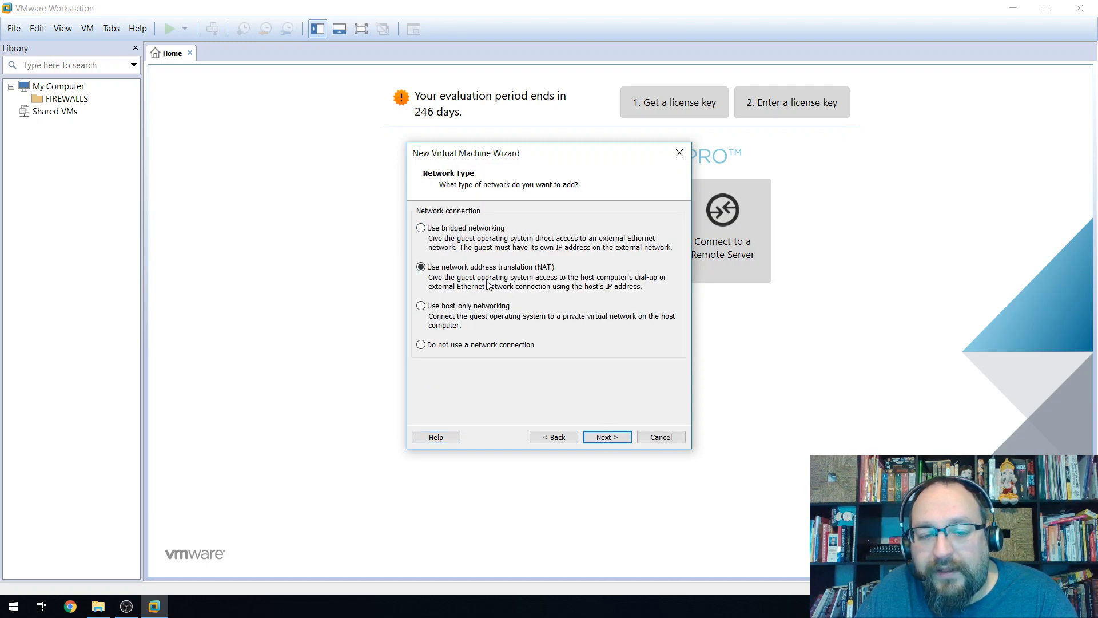
pyautogui.click(605, 437)
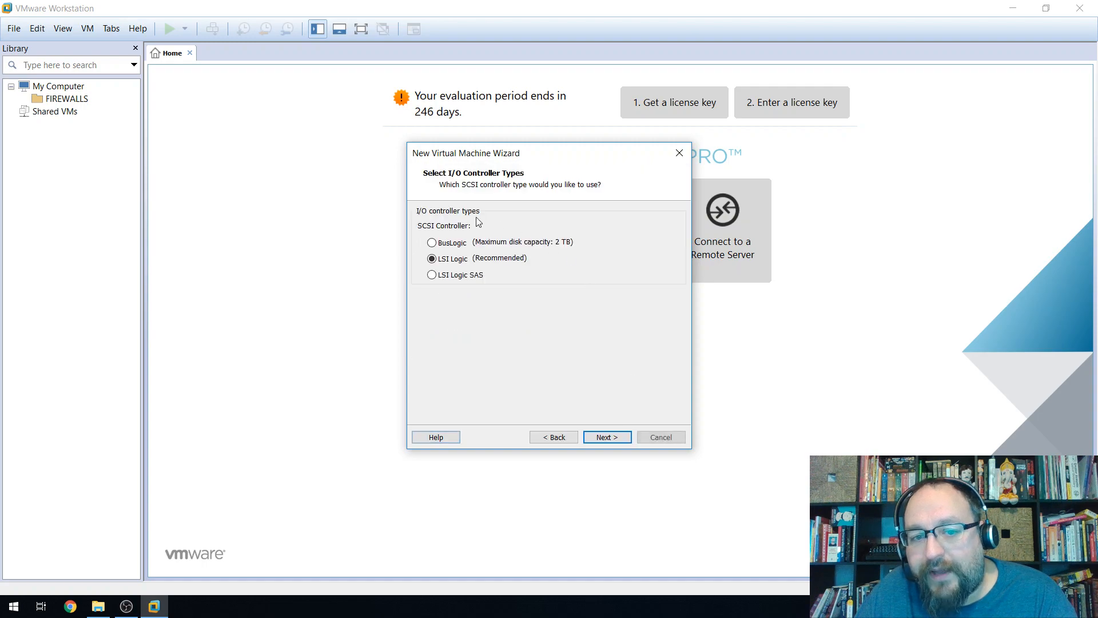
pyautogui.click(608, 436)
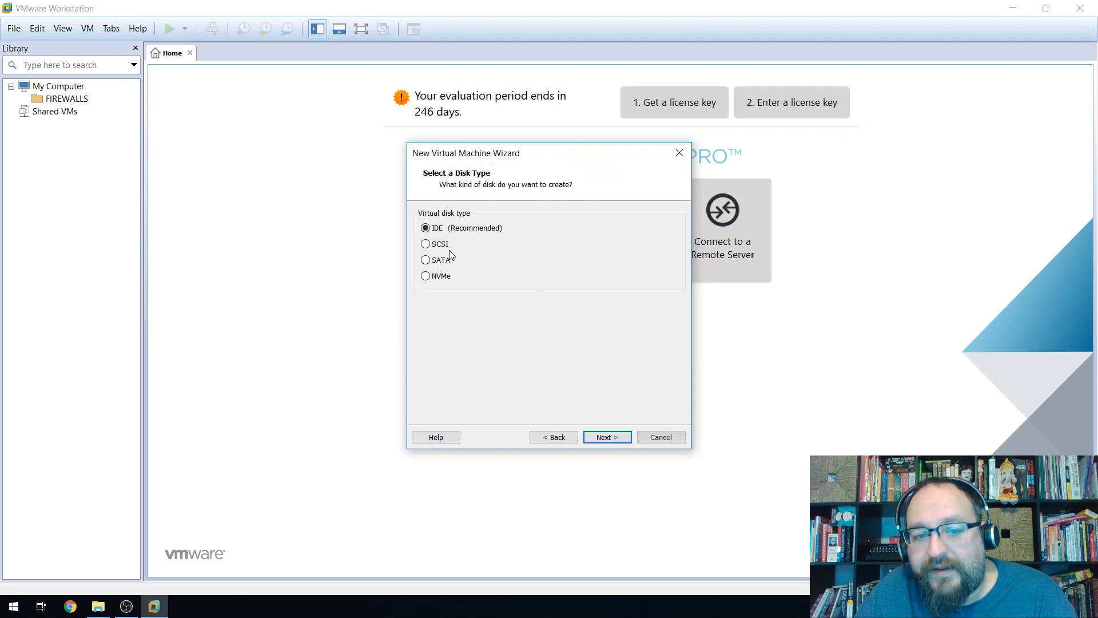
pyautogui.click(605, 438)
pyautogui.click(606, 438)
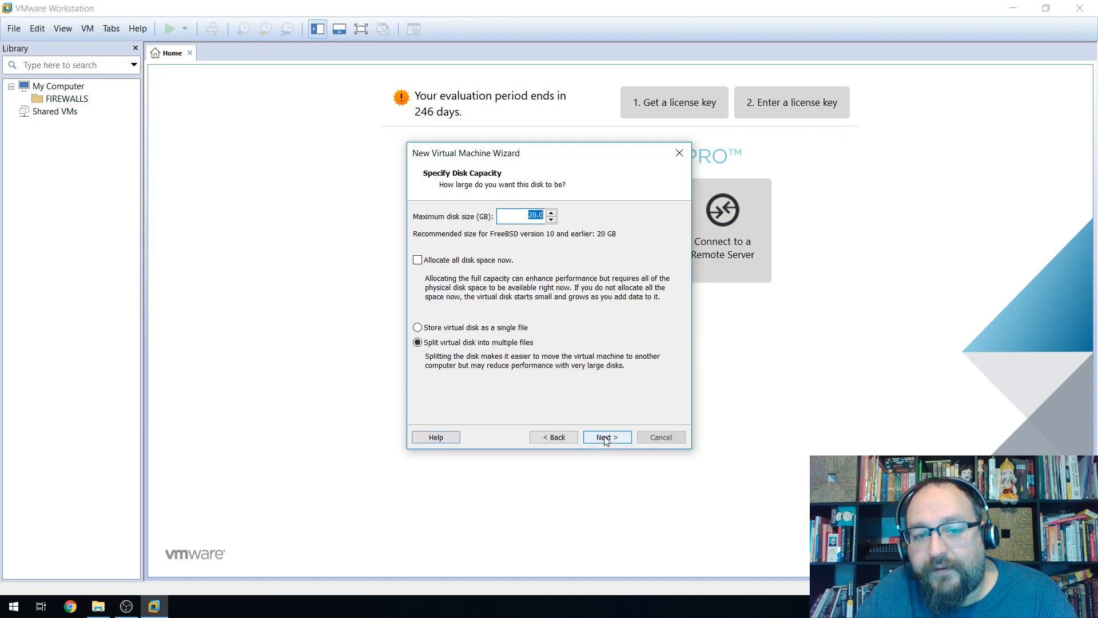
# Set the virtual disk size to 10 GB and keep the default disk file.
pyautogui.write('10')
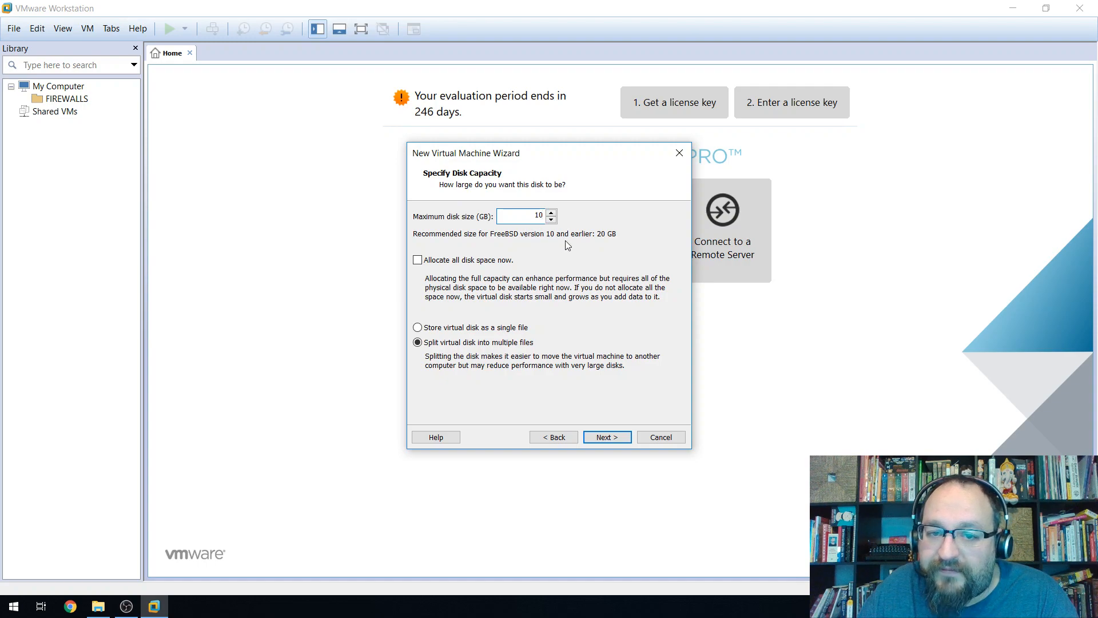
pyautogui.click(98, 606)
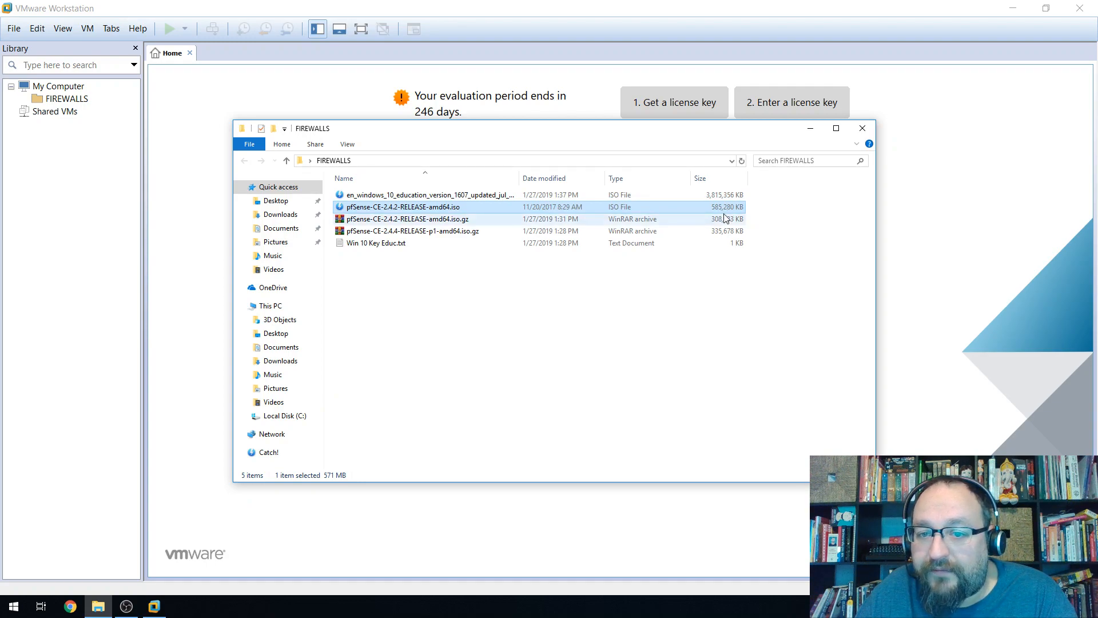
pyautogui.click(810, 129)
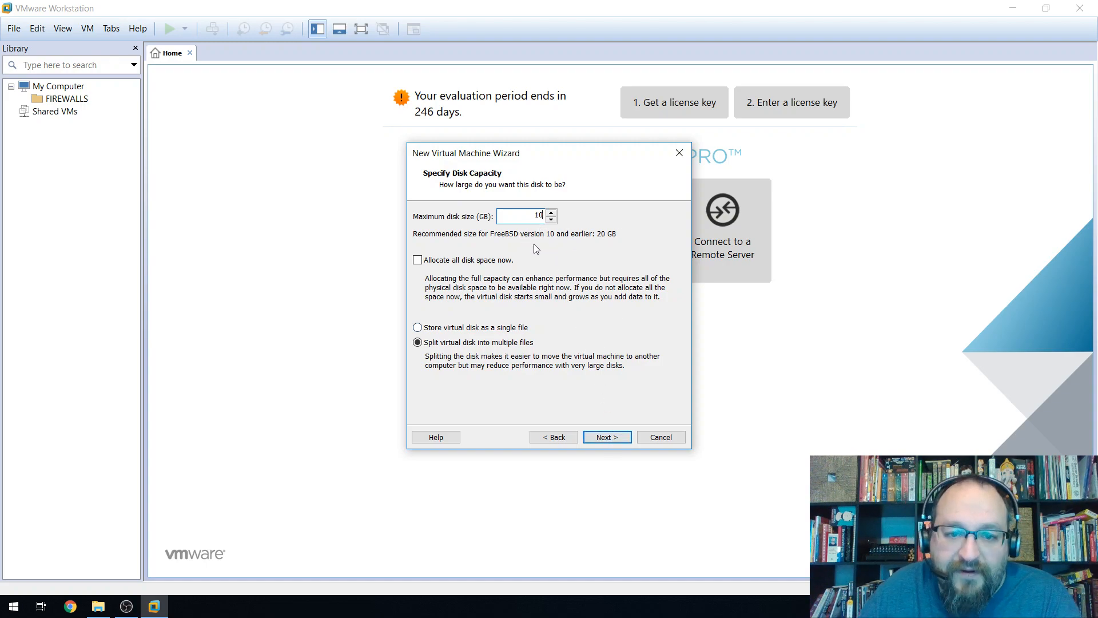
pyautogui.click(606, 437)
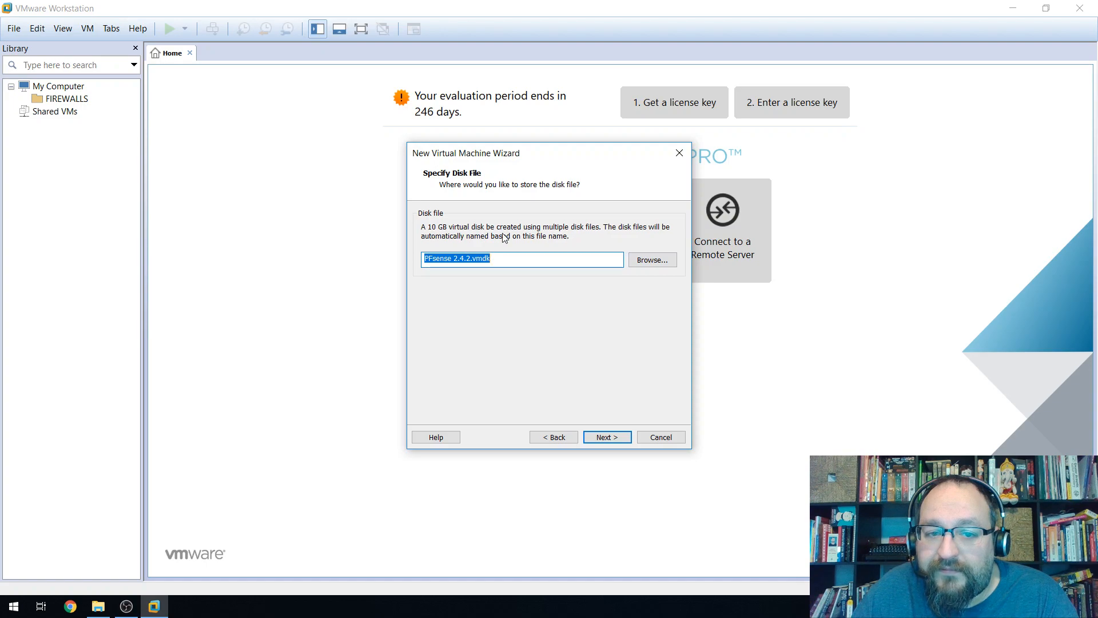
pyautogui.click(653, 264)
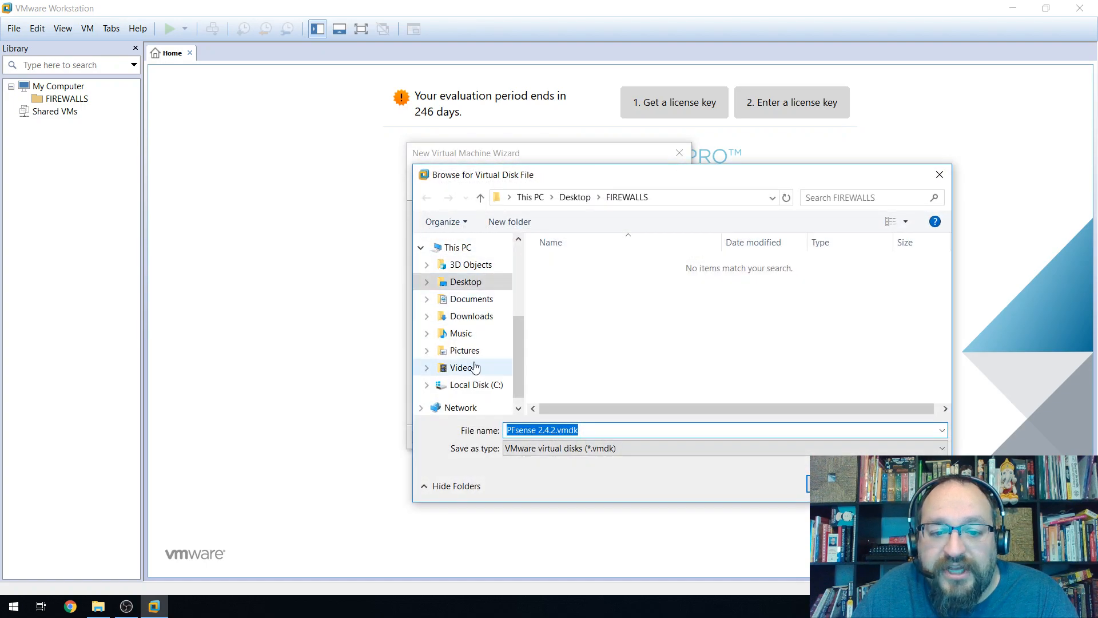
pyautogui.click(939, 174)
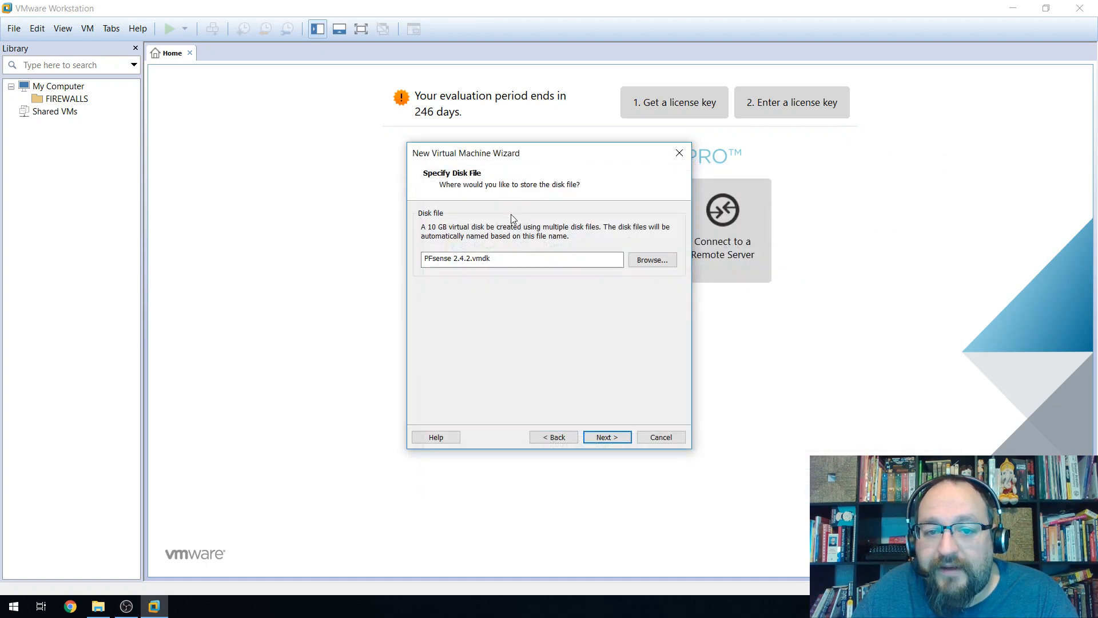
pyautogui.click(607, 437)
# Close the File Explorer window and open Customize Hardware for the new VM.
pyautogui.click(99, 606)
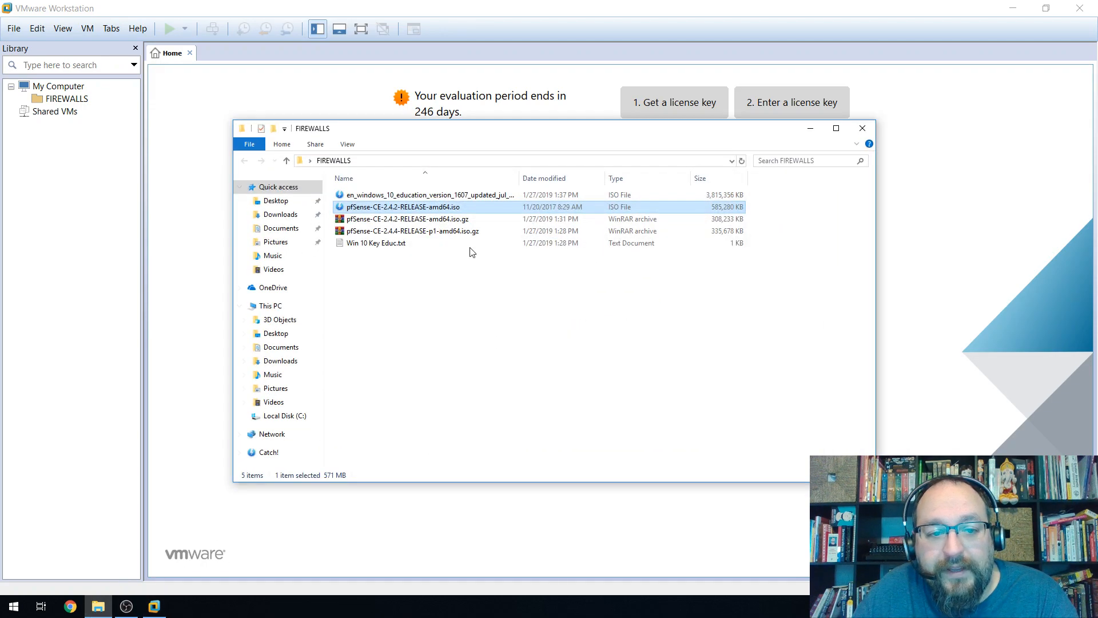
pyautogui.click(286, 233)
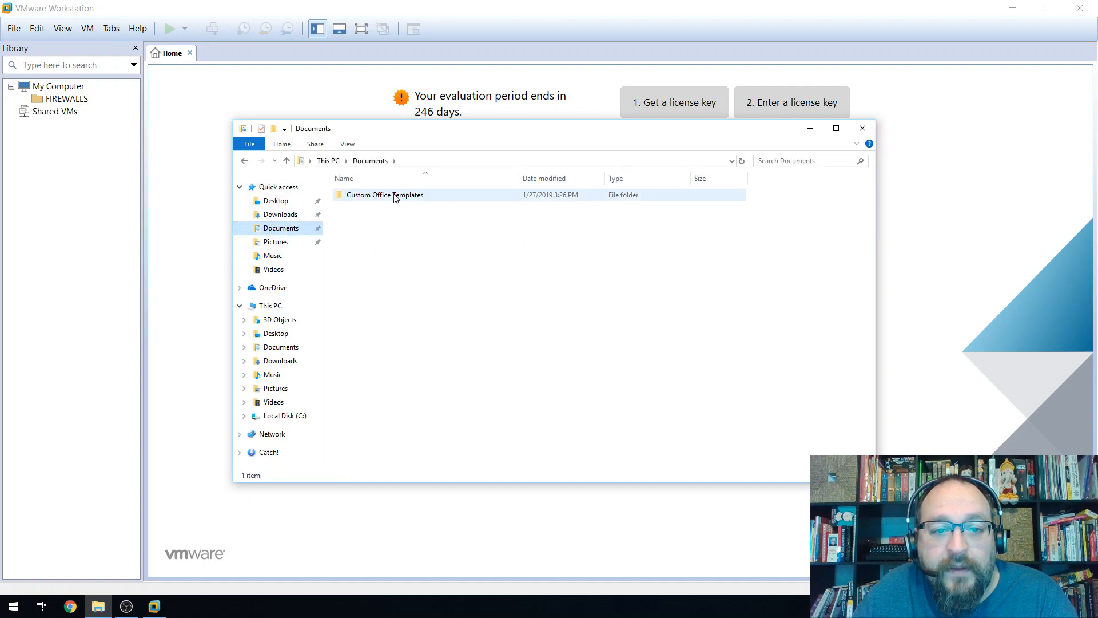
pyautogui.click(861, 128)
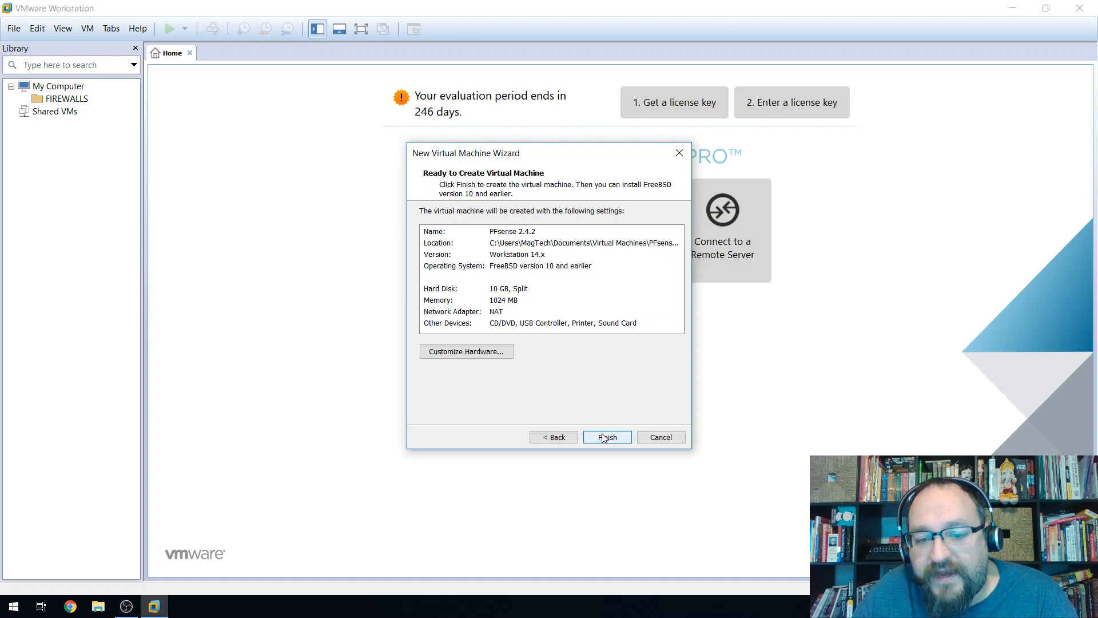
pyautogui.click(480, 355)
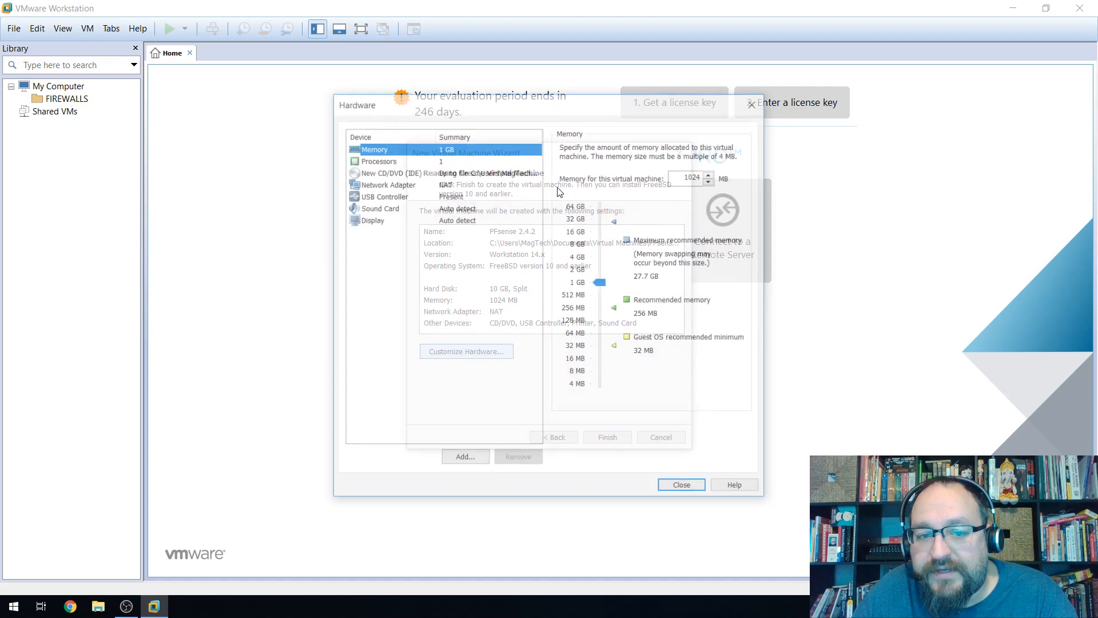
# Remove the sound card and add a second network adapter on Custom VMnet3.
pyautogui.click(364, 208)
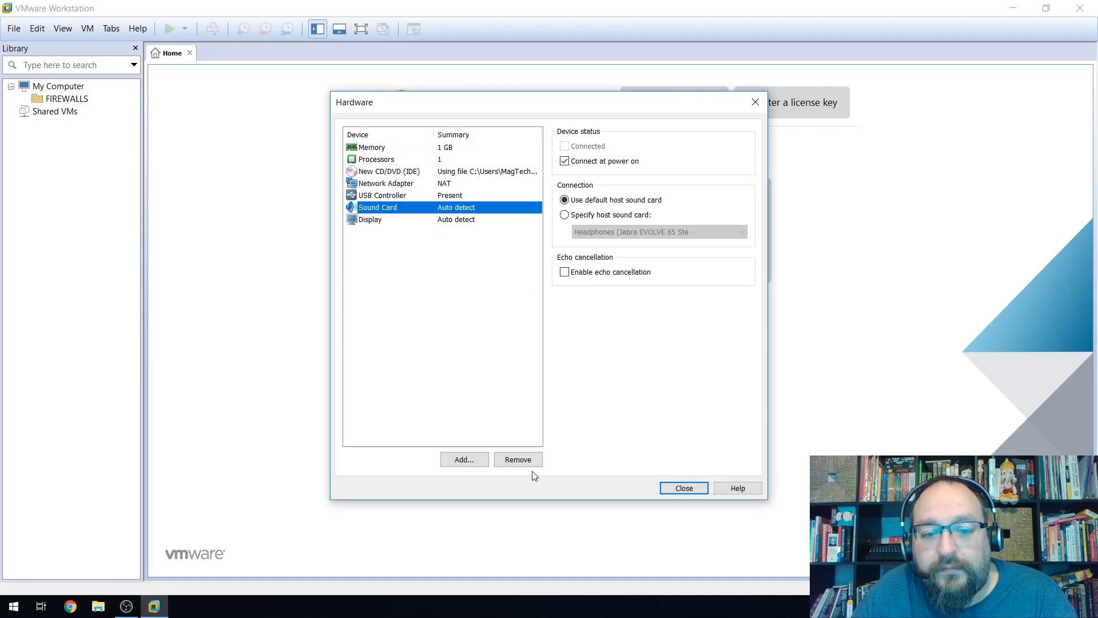
pyautogui.click(517, 458)
pyautogui.click(387, 188)
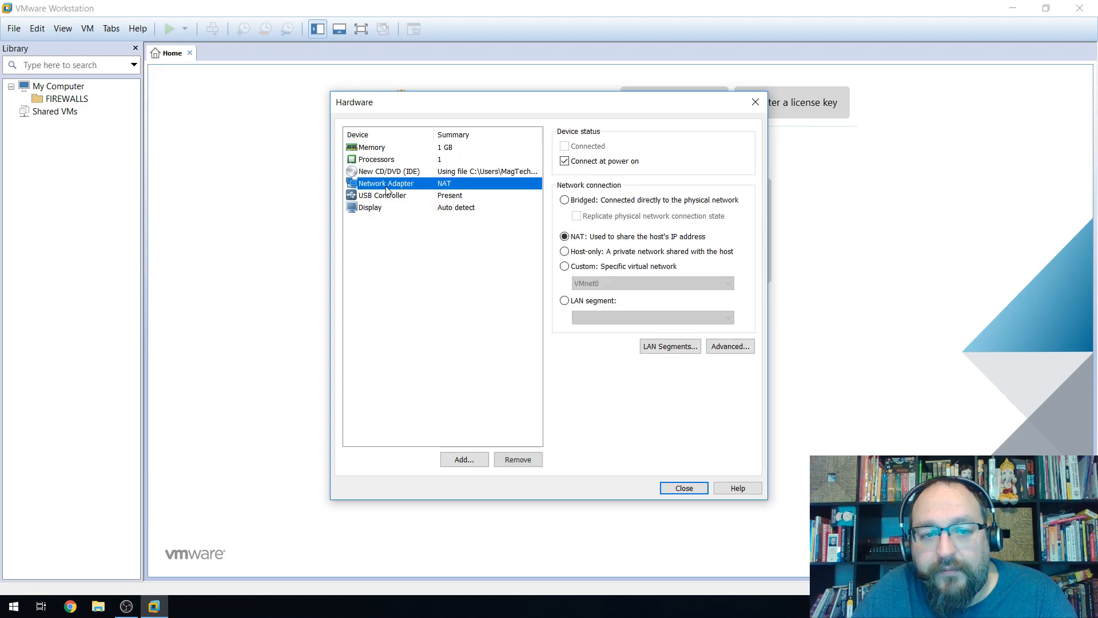
pyautogui.click(464, 459)
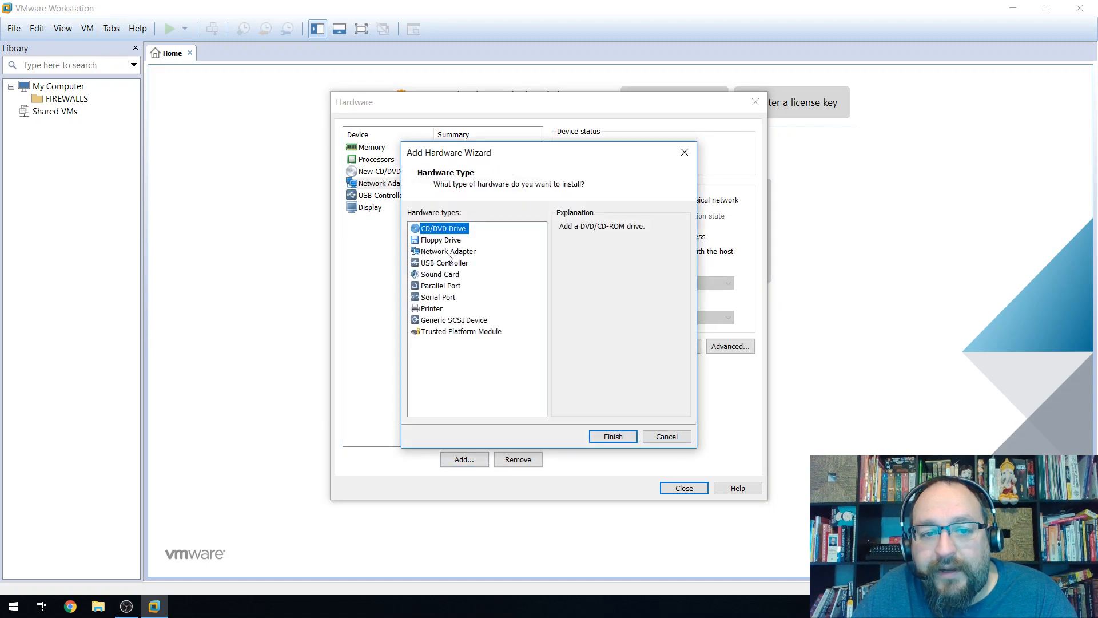
pyautogui.click(449, 253)
pyautogui.click(614, 435)
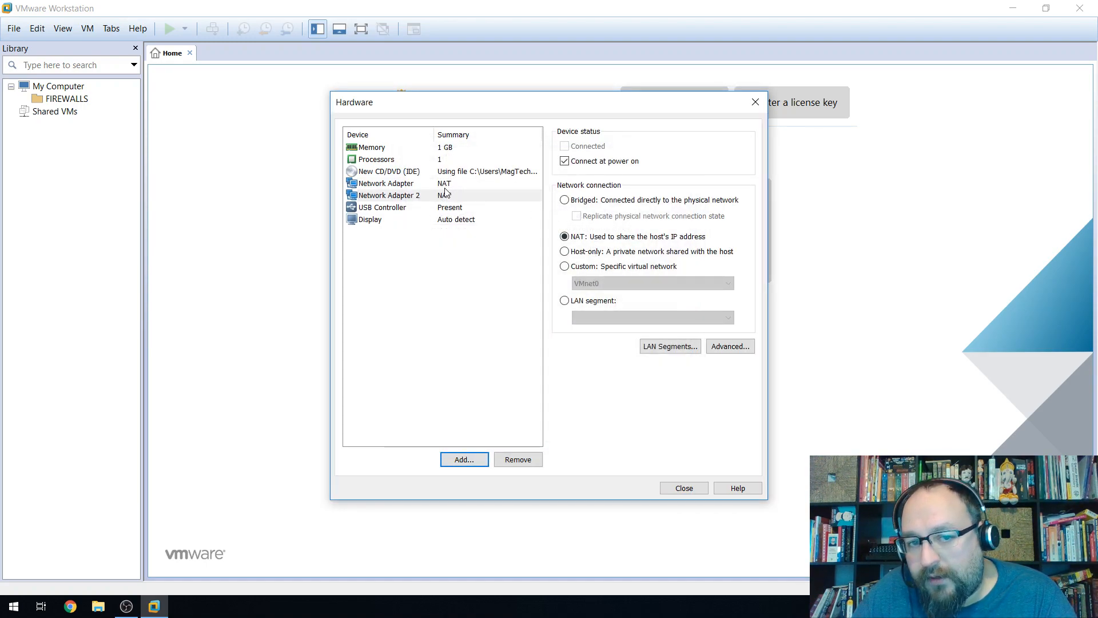
pyautogui.click(566, 266)
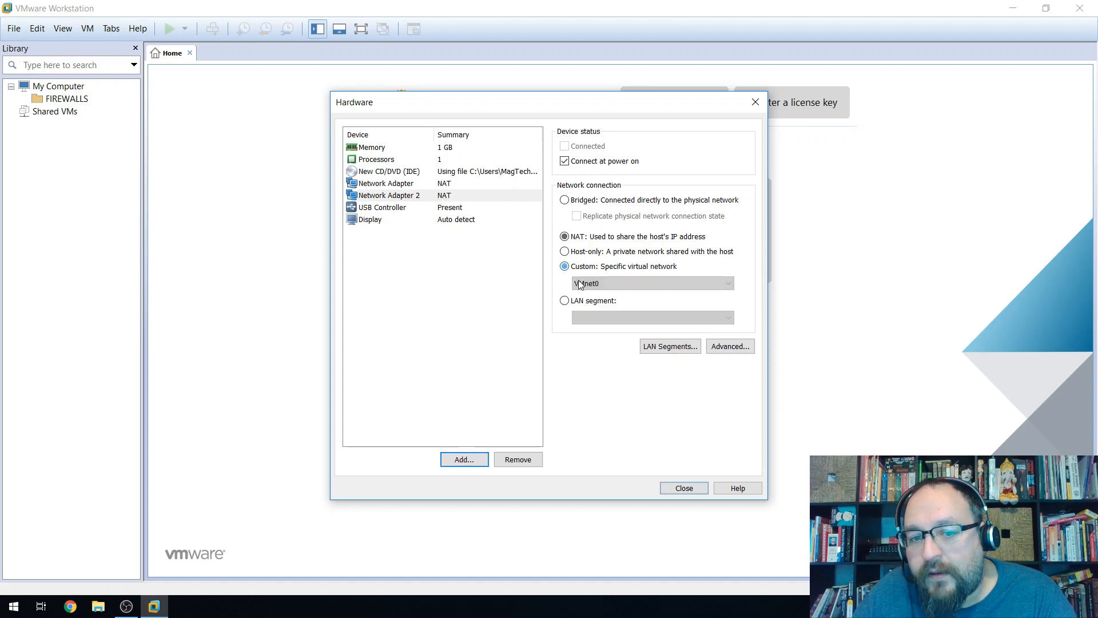
pyautogui.click(607, 283)
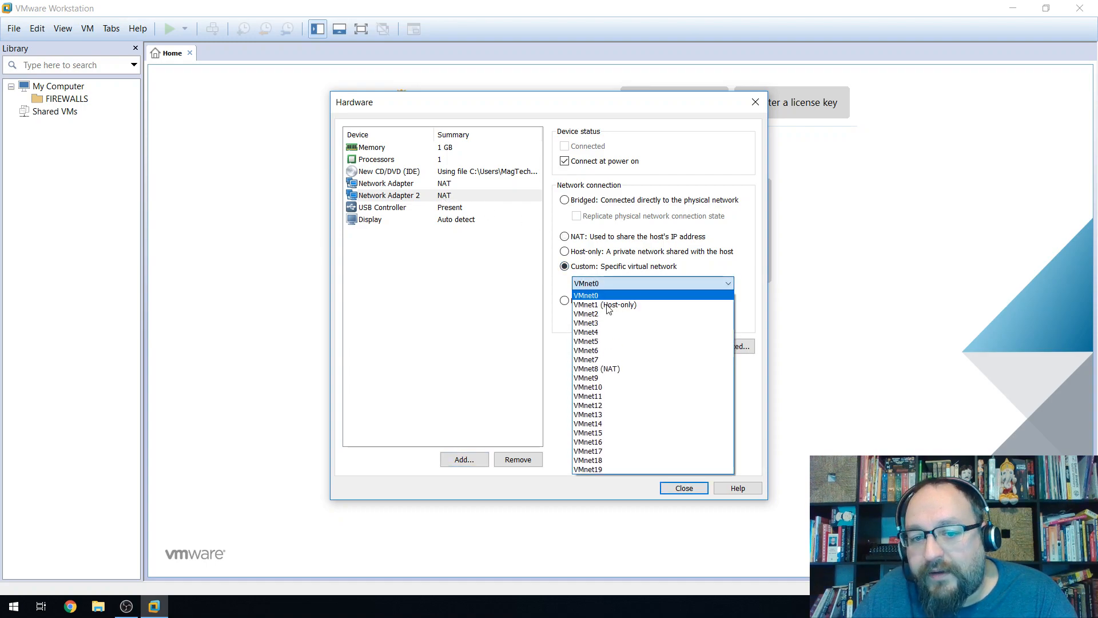
pyautogui.click(603, 326)
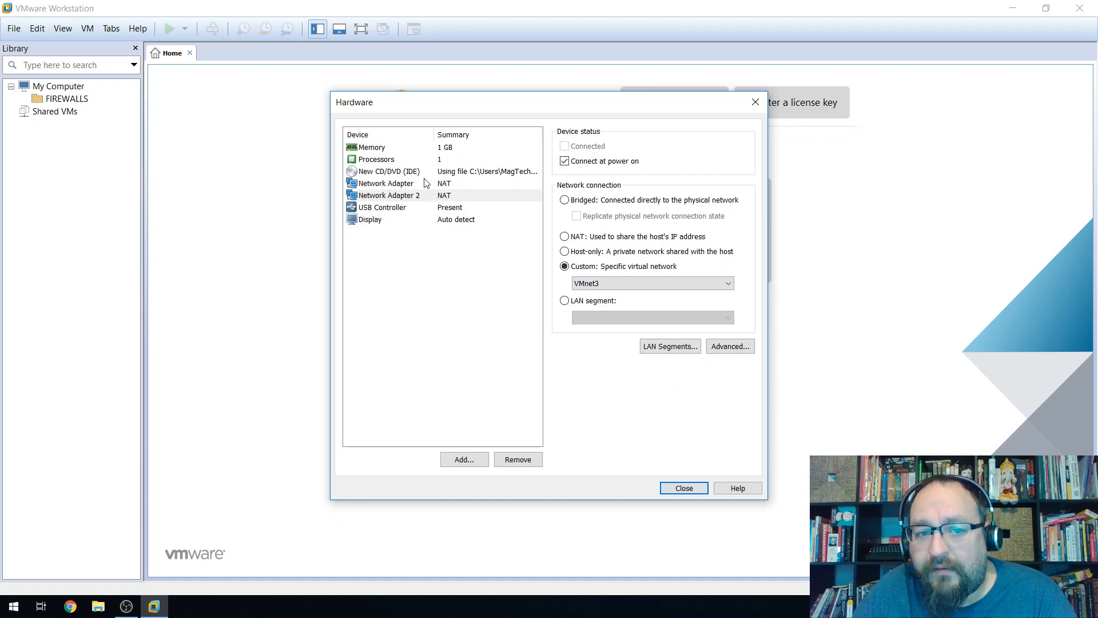
# Keep the CD/DVD drive on the ISO image, verify Network Adapter 2 uses VMnet3, and close.
pyautogui.click(400, 172)
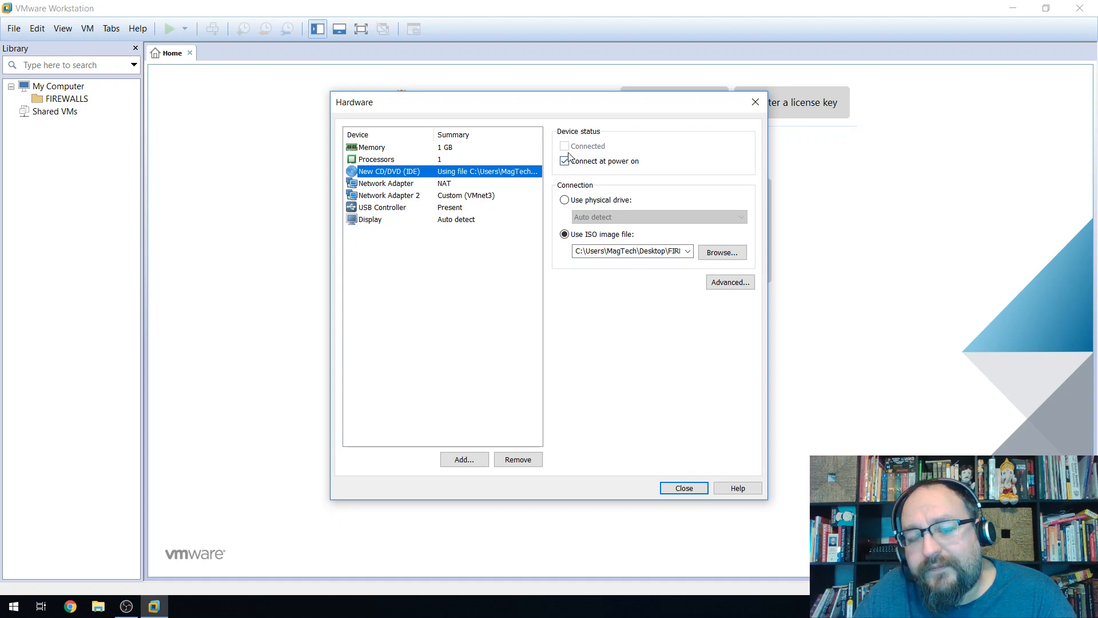
pyautogui.click(565, 201)
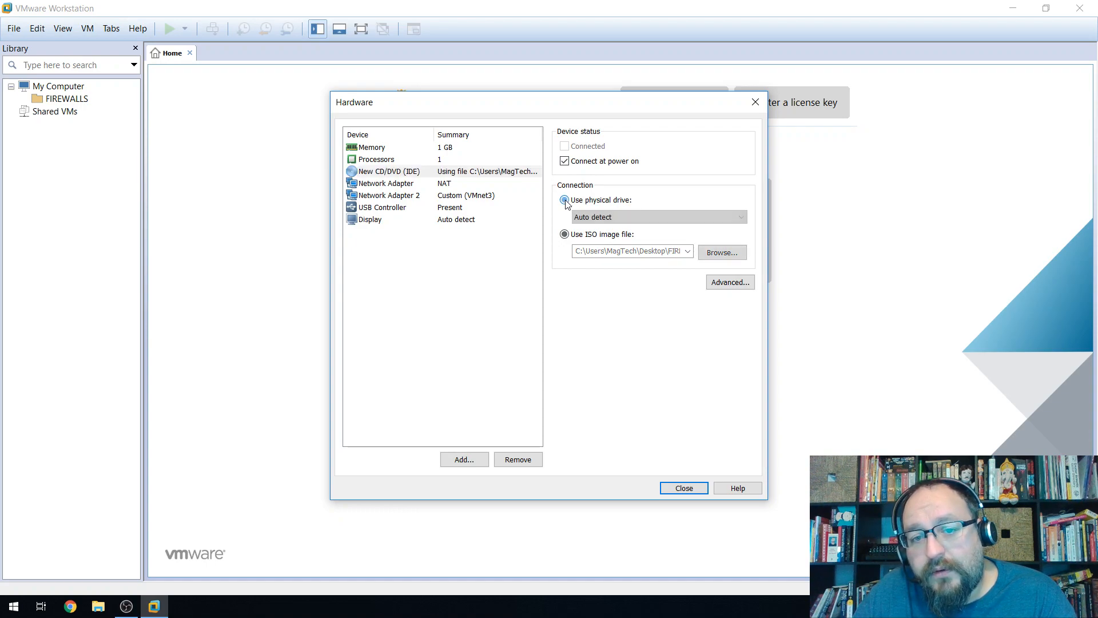
pyautogui.click(565, 235)
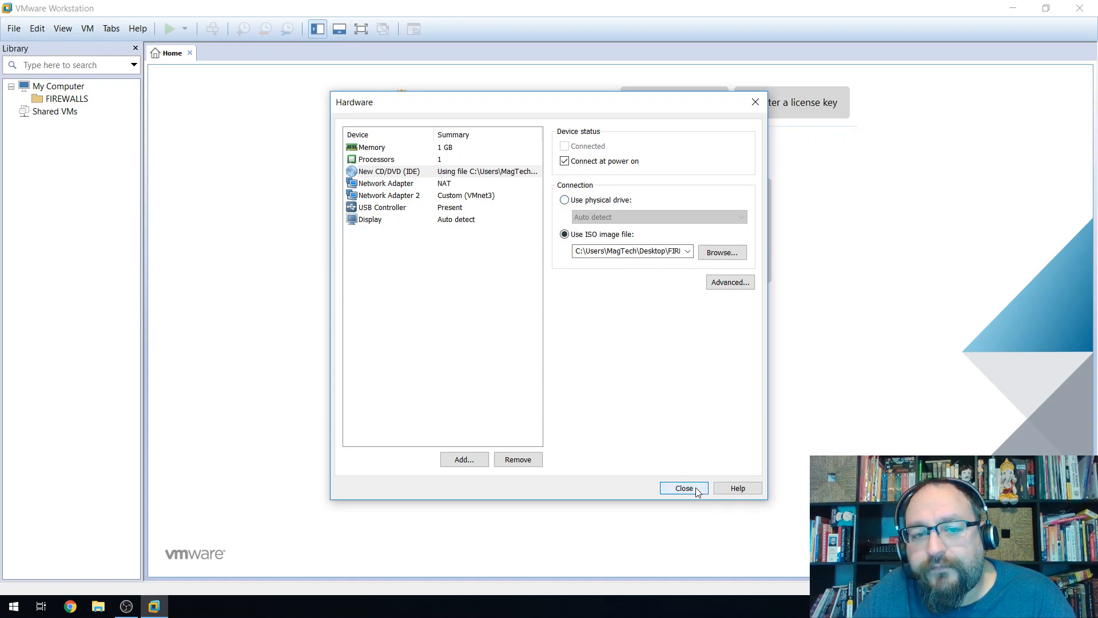
pyautogui.click(394, 186)
pyautogui.click(402, 197)
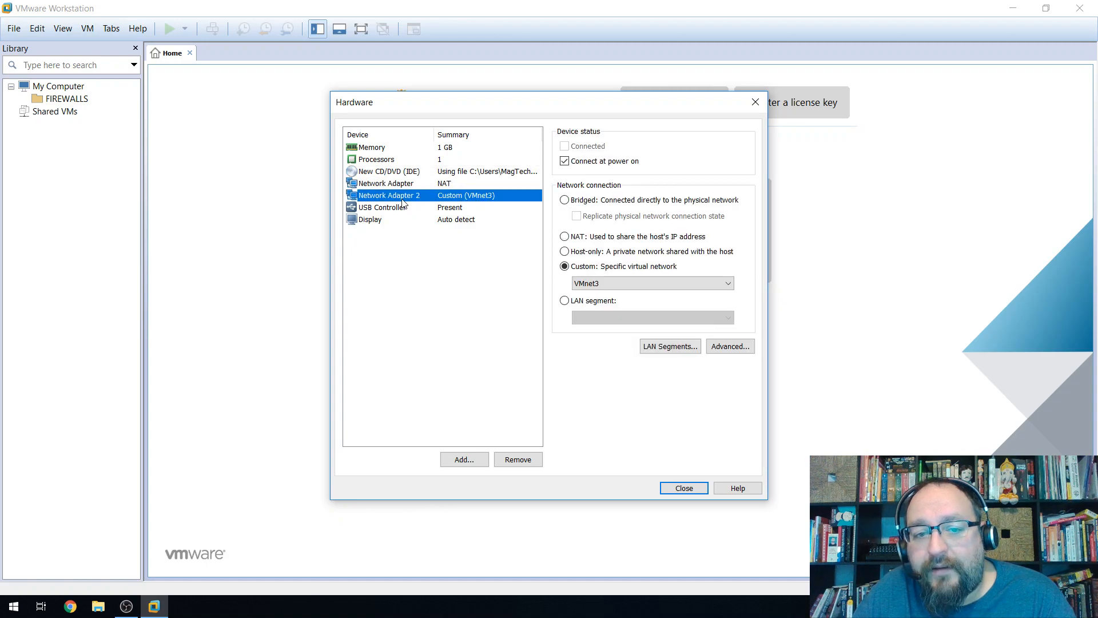
pyautogui.click(433, 172)
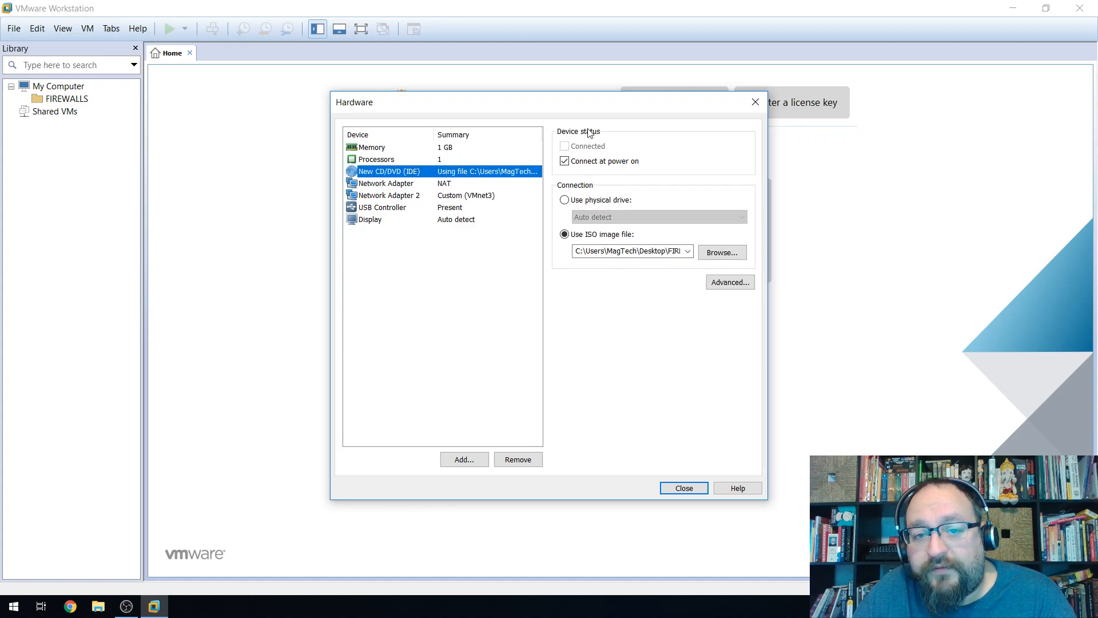
pyautogui.click(684, 488)
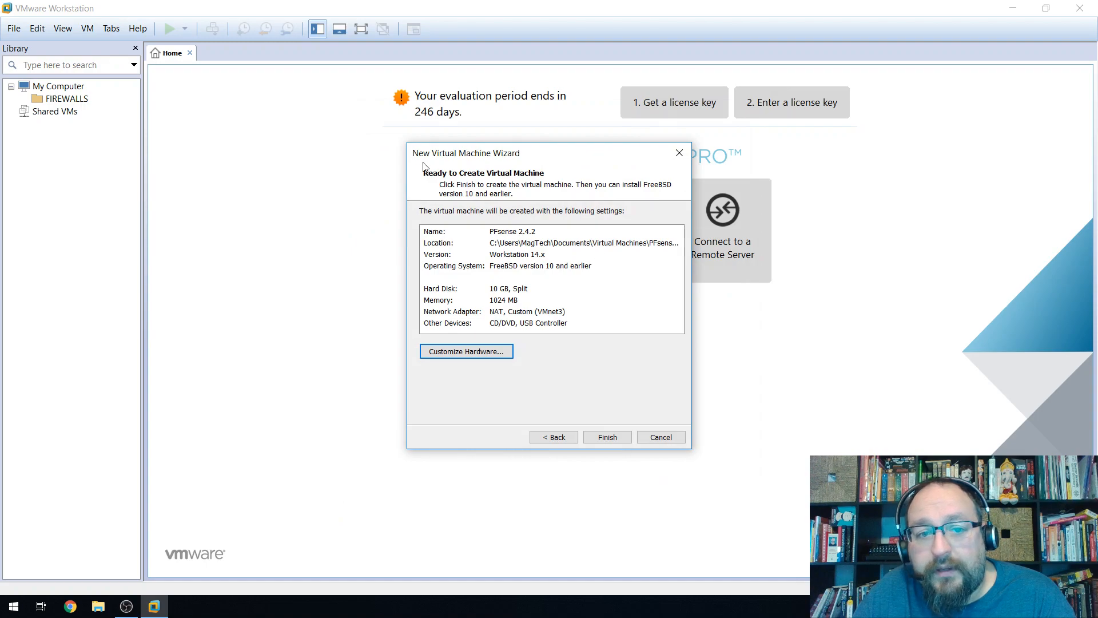
# Finish the PFsense 2.4.2 VM, move it into FIREWALLS, power it on, and start another VM.
pyautogui.click(607, 437)
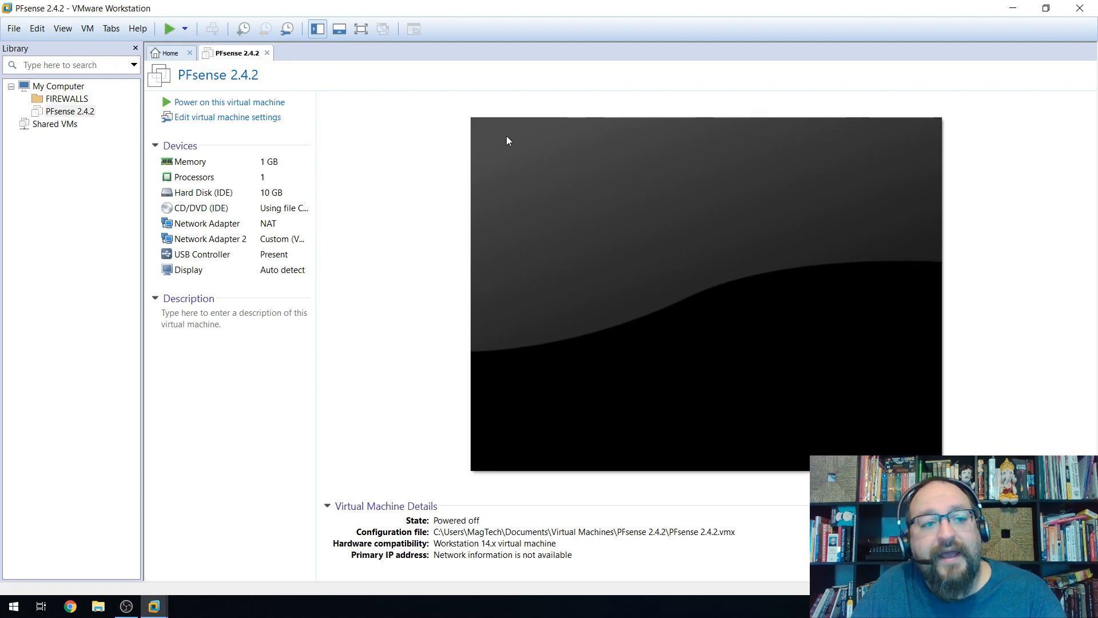
pyautogui.moveTo(36, 117); pyautogui.dragTo(63, 99)
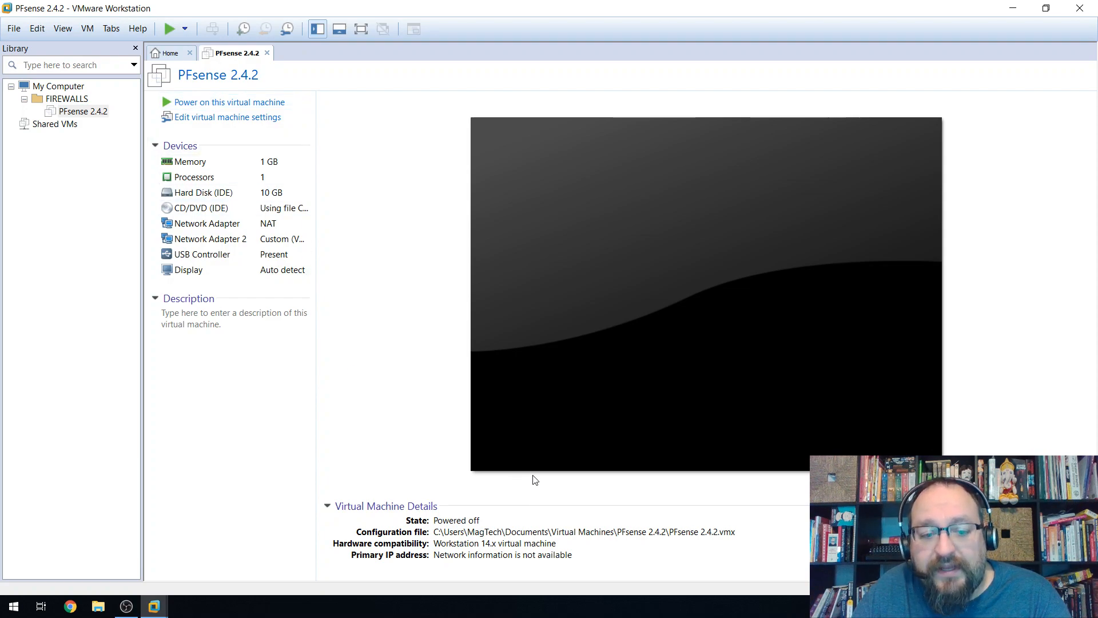
pyautogui.click(194, 100)
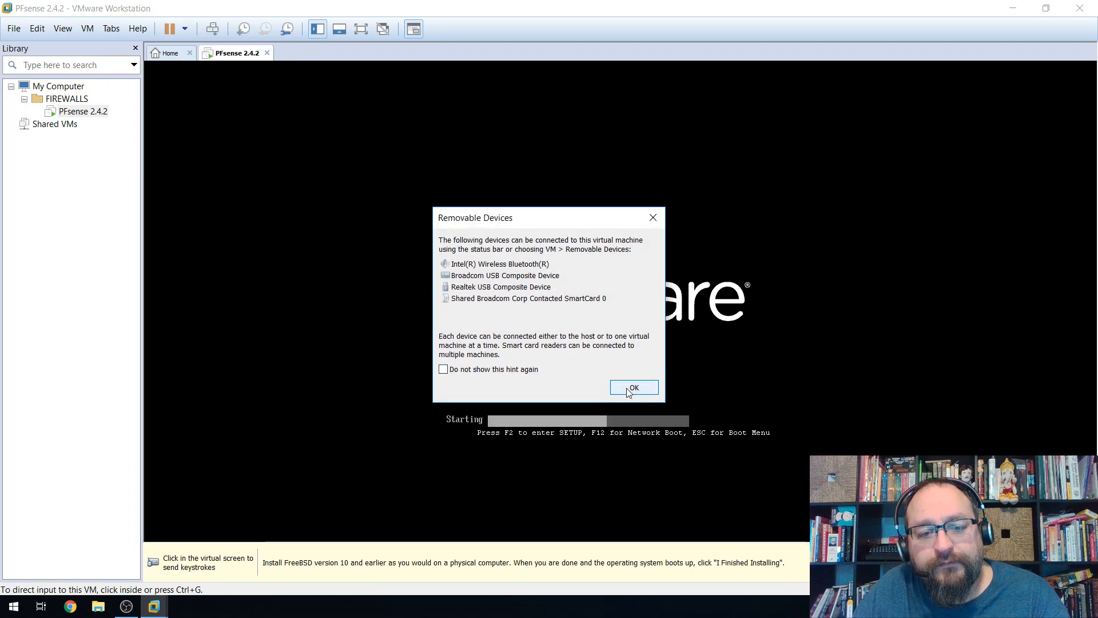
pyautogui.click(634, 388)
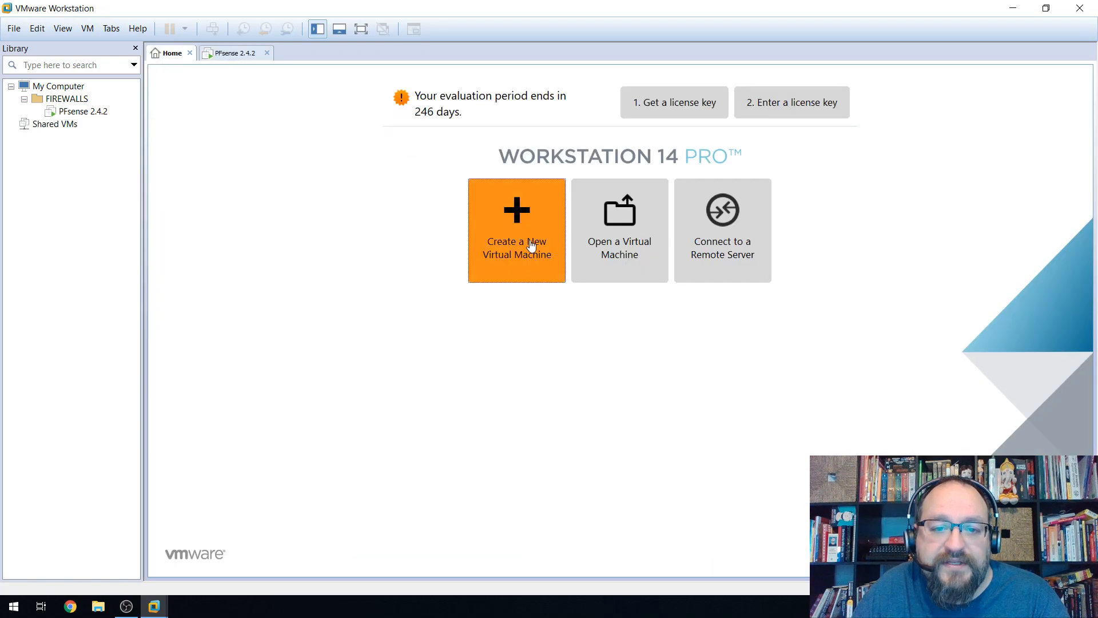
pyautogui.click(531, 245)
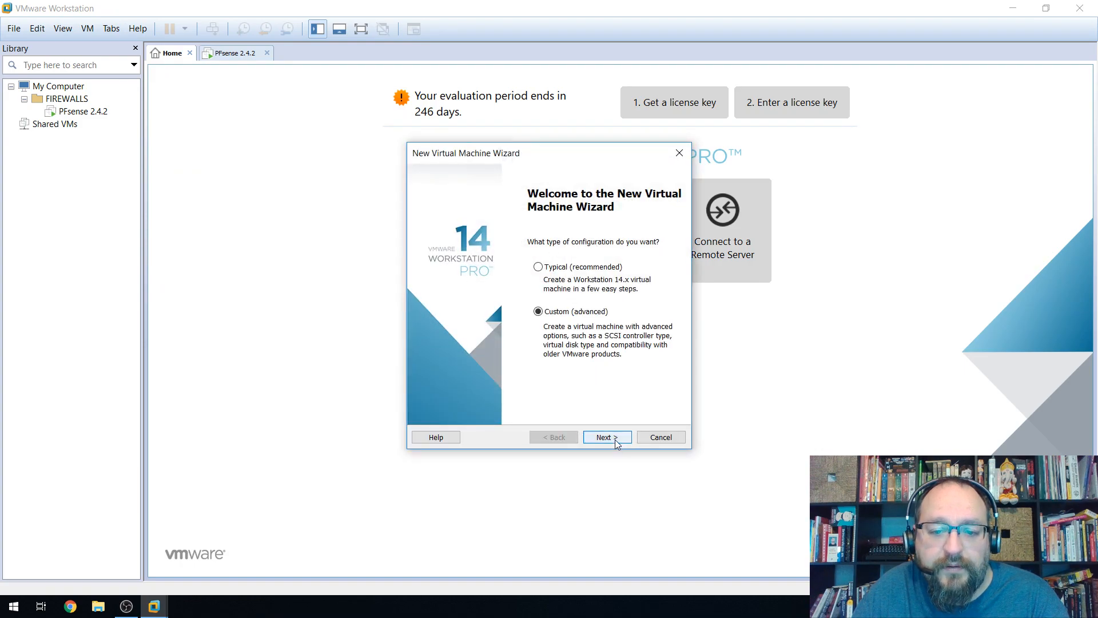
# Choose Custom setup with Workstation 14.x compatibility, installing from the Windows 10 education ISO.
pyautogui.click(615, 438)
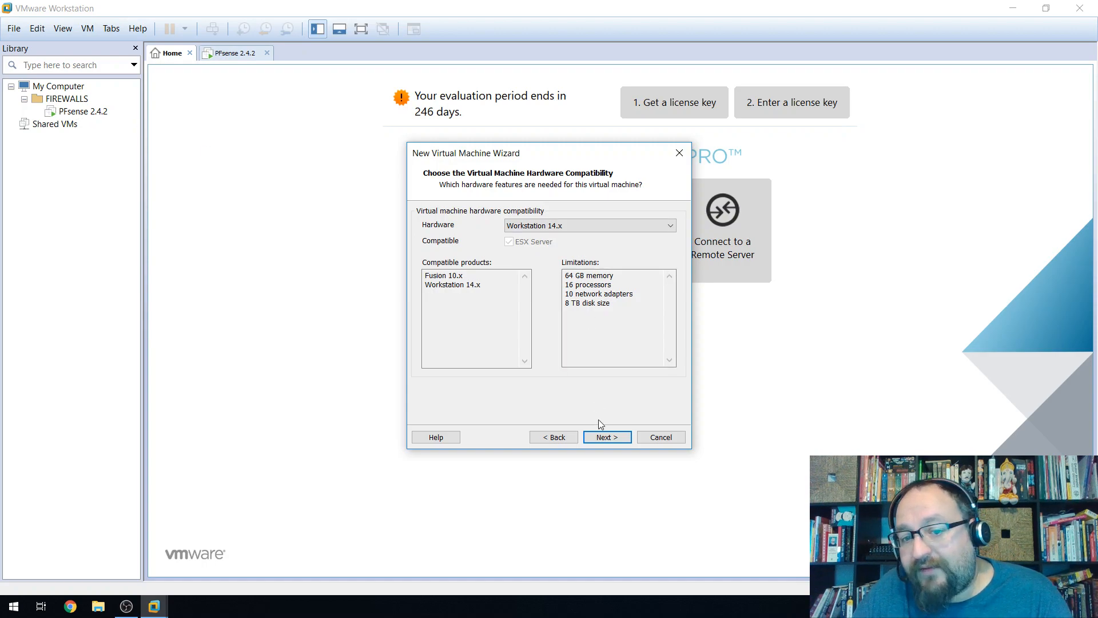
pyautogui.click(606, 437)
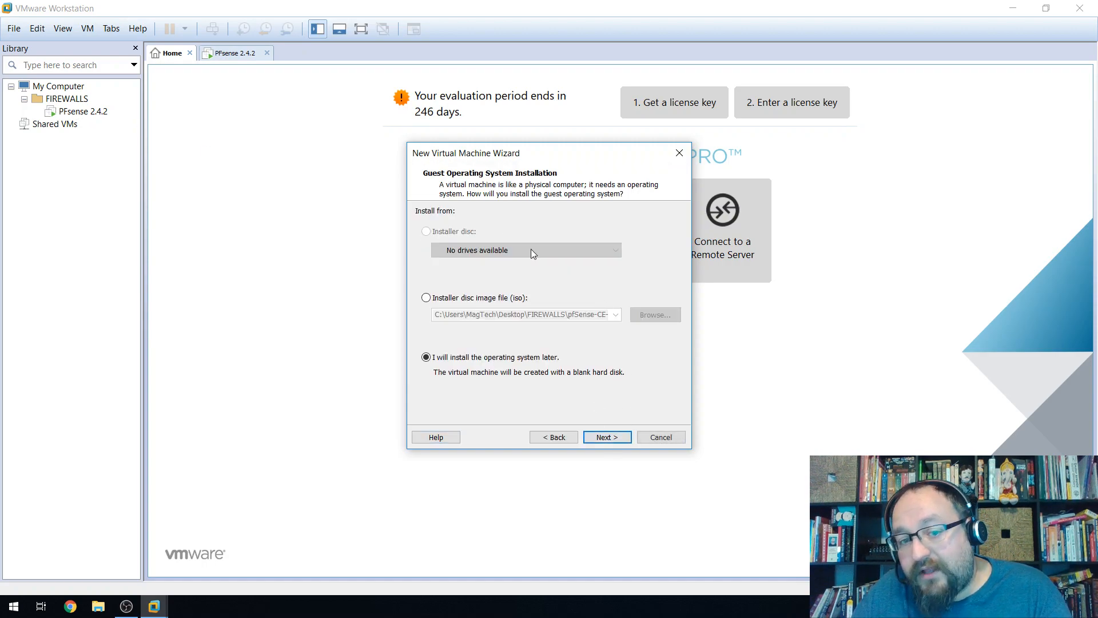
pyautogui.click(426, 297)
pyautogui.click(655, 315)
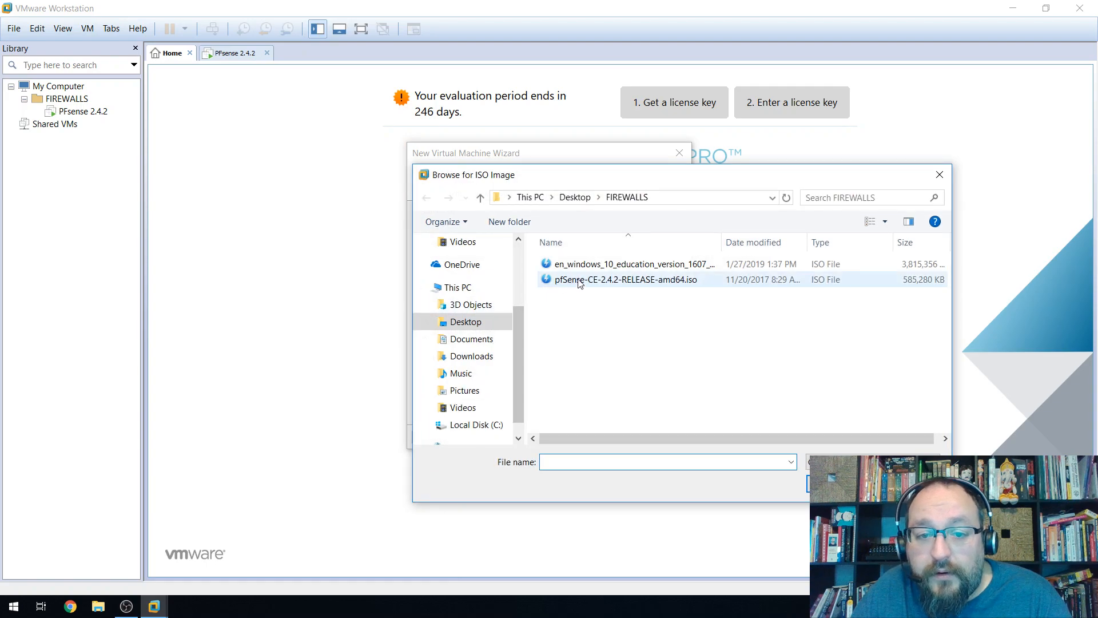
pyautogui.click(650, 265)
pyautogui.click(840, 484)
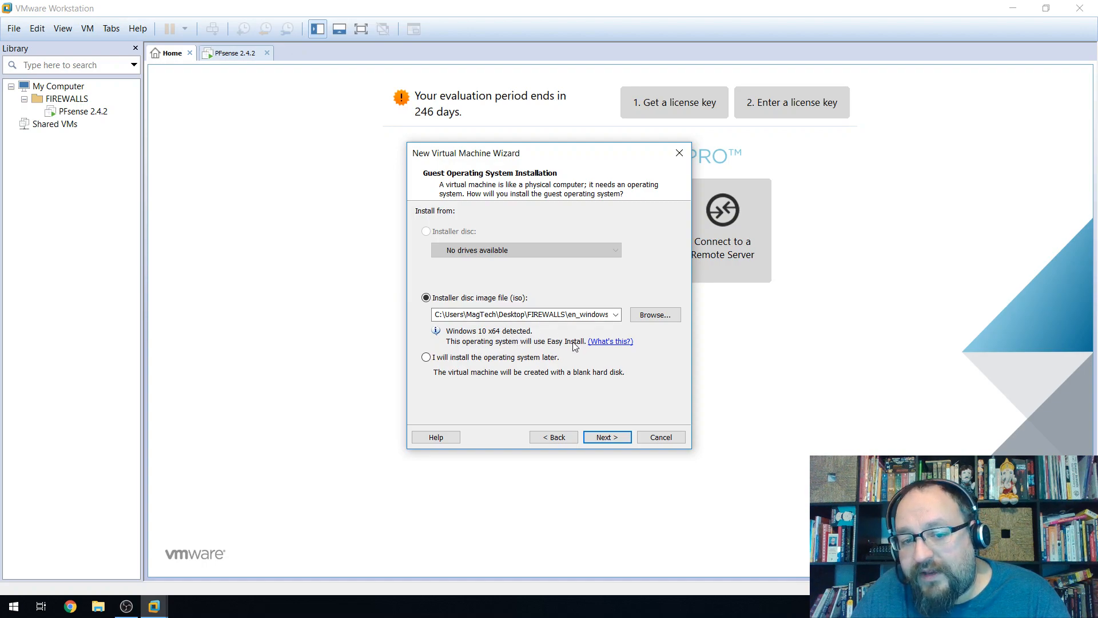
# Copy the Windows 10 product key from the key text file in the Desktop FIREWALLS folder.
pyautogui.click(601, 438)
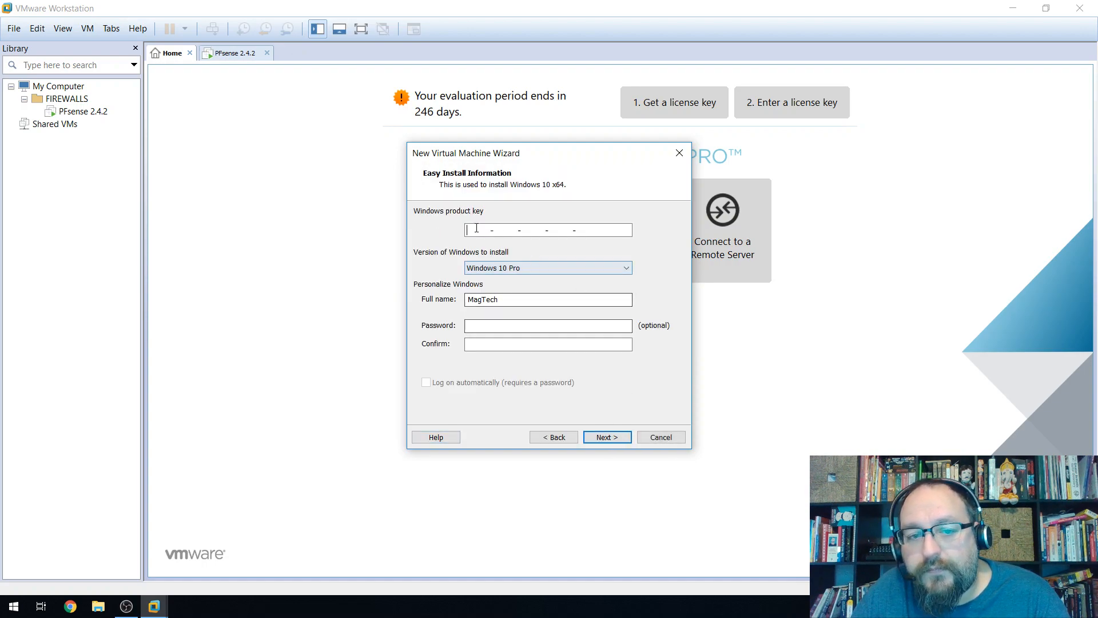
pyautogui.click(99, 606)
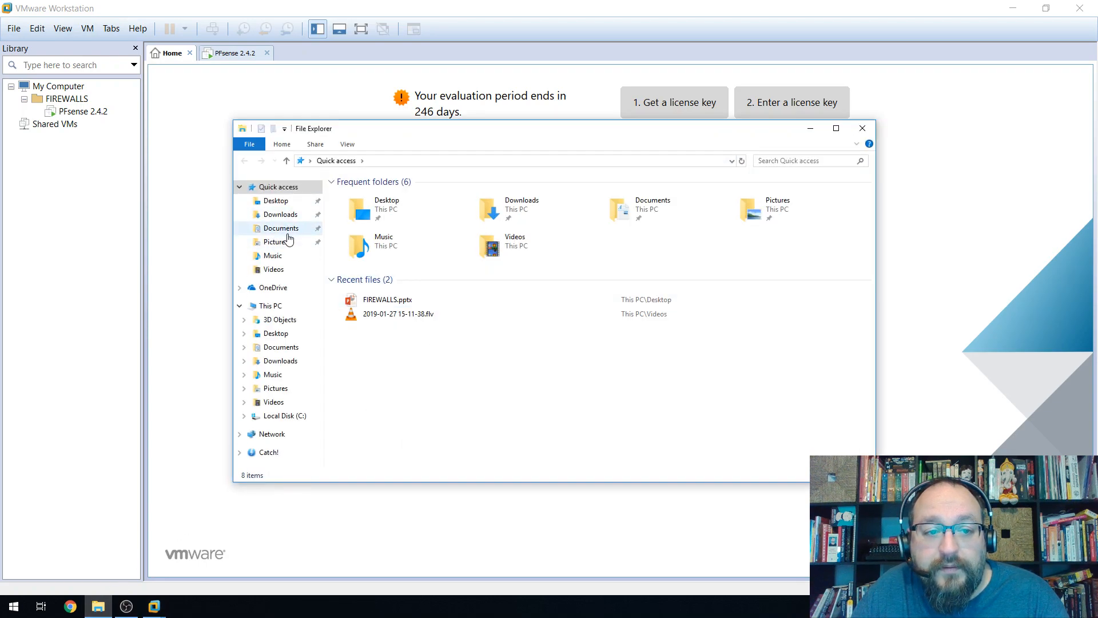
pyautogui.click(279, 203)
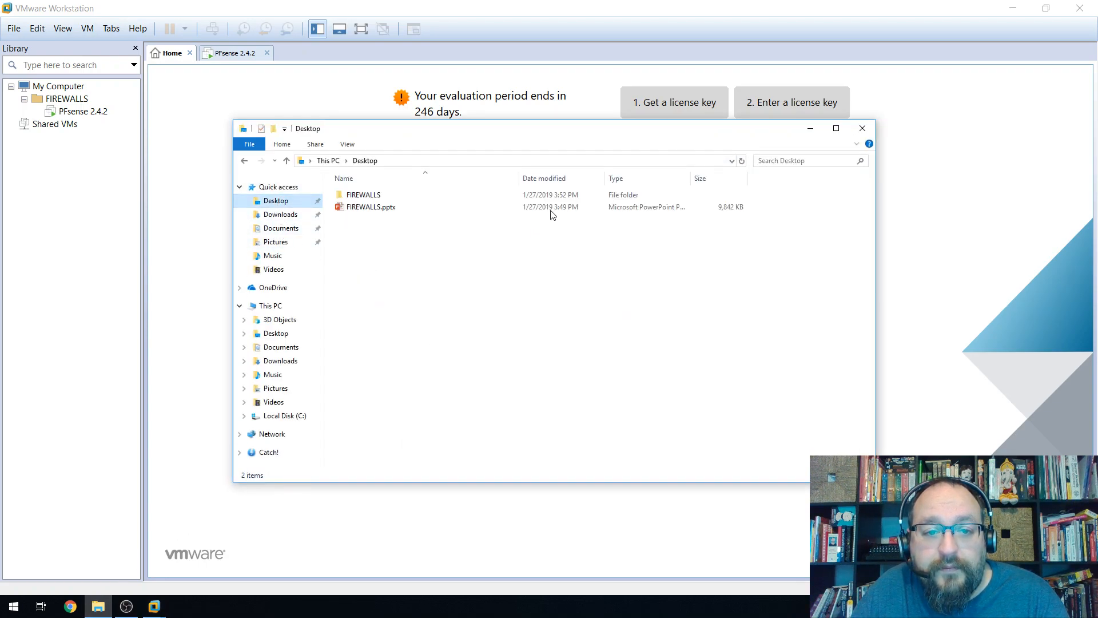
pyautogui.doubleClick(366, 196)
pyautogui.doubleClick(364, 244)
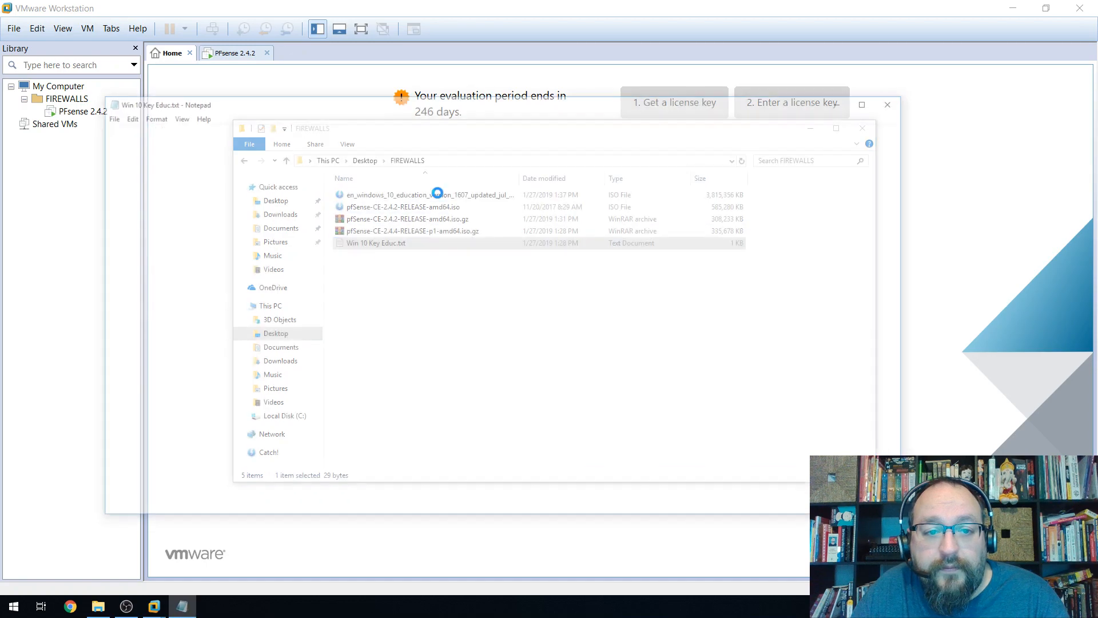
pyautogui.moveTo(290, 152); pyautogui.dragTo(89, 120)
pyautogui.rightClick(109, 130)
pyautogui.click(132, 164)
pyautogui.click(896, 100)
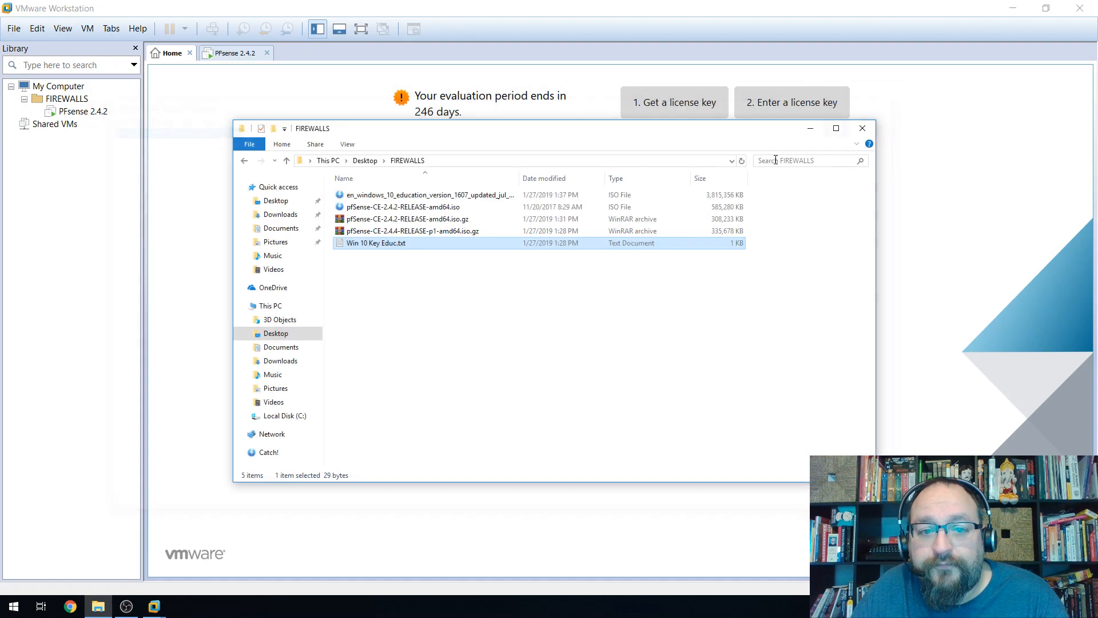
pyautogui.click(862, 128)
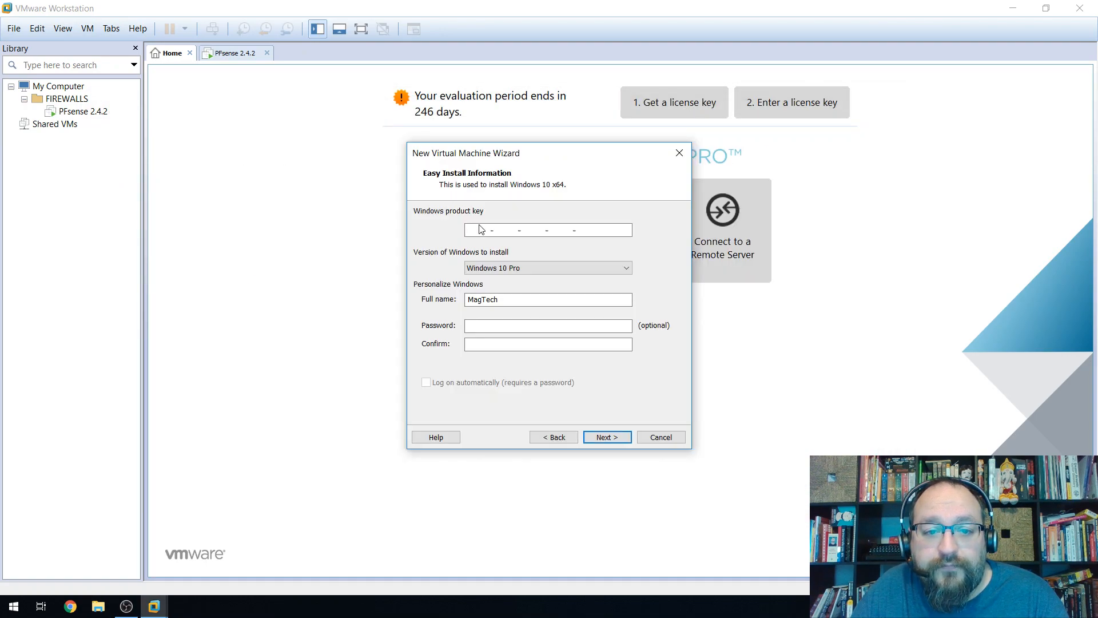
# Paste the product key into Easy Install and set the full name to Admin.
pyautogui.rightClick(479, 227)
pyautogui.click(503, 280)
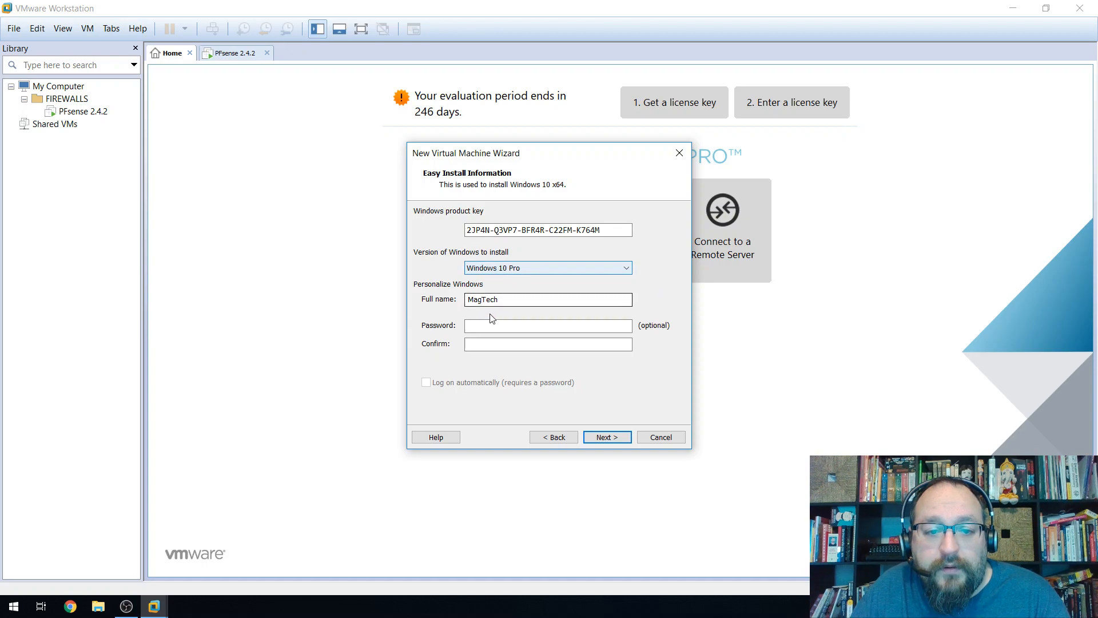
pyautogui.moveTo(507, 298); pyautogui.dragTo(444, 295)
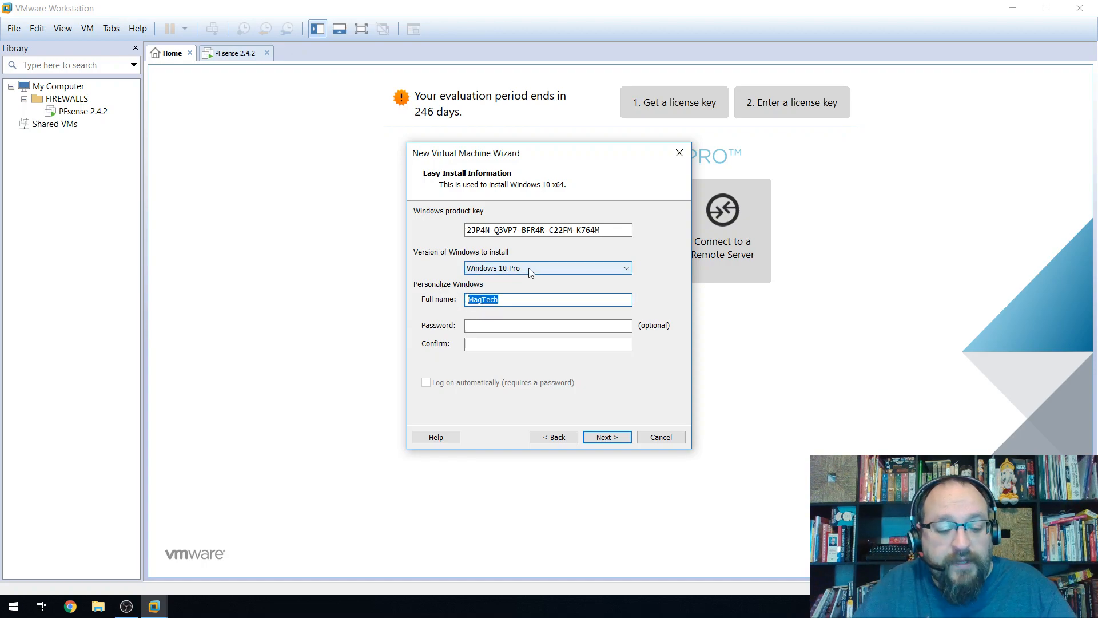
pyautogui.write('Admin')
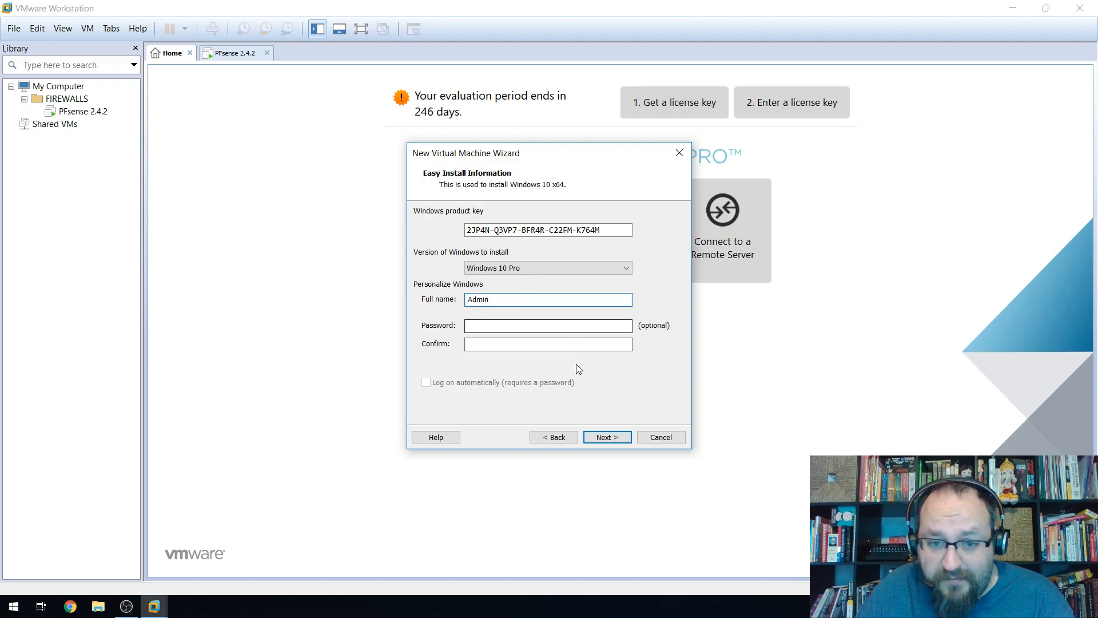
# Store the VM in the Virtual Machines folder, keep UEFI, and use 2 processors × 2 cores.
pyautogui.click(609, 437)
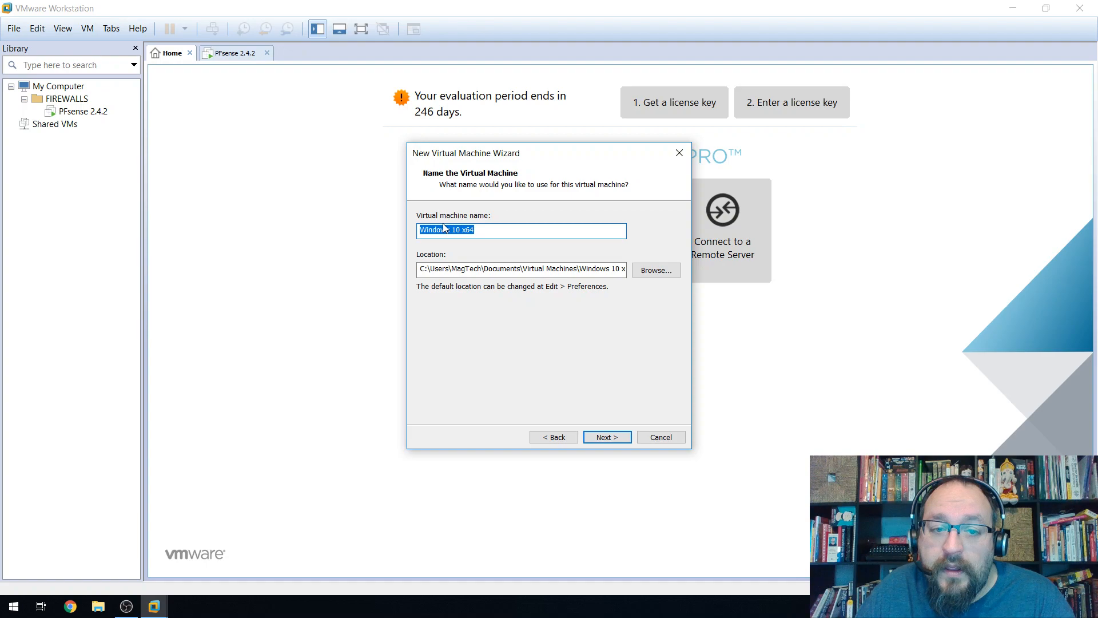
pyautogui.click(664, 270)
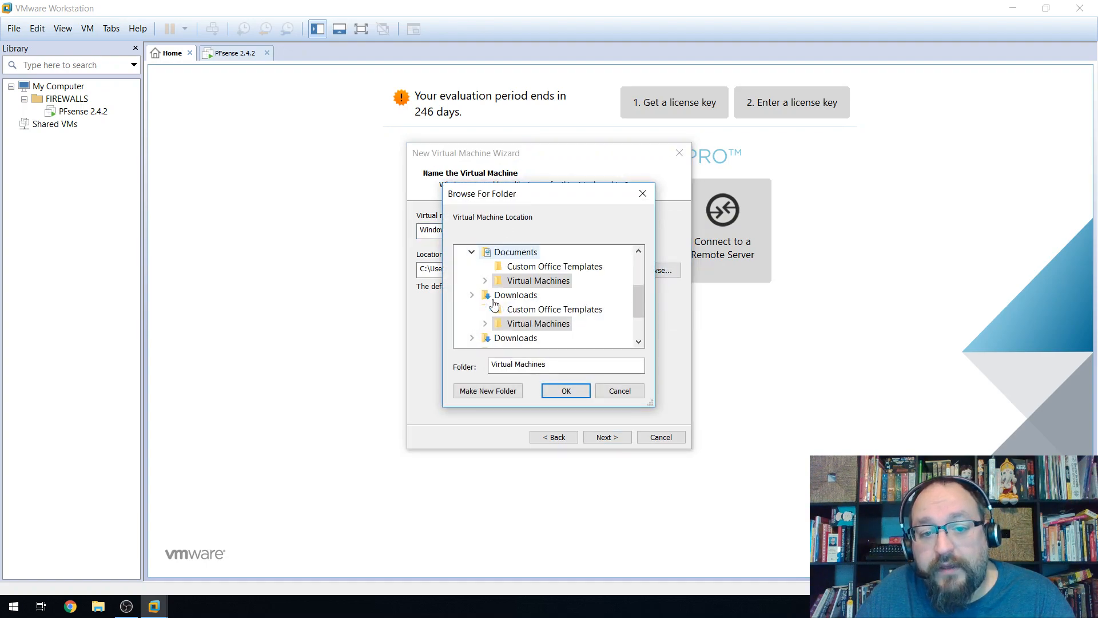
pyautogui.click(565, 390)
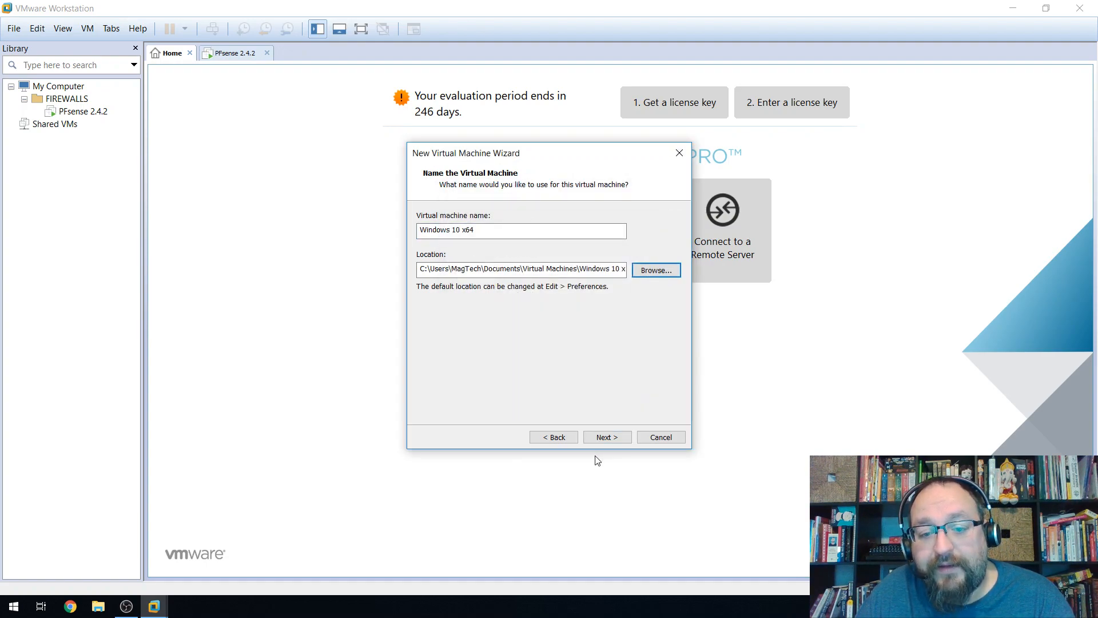
pyautogui.click(607, 437)
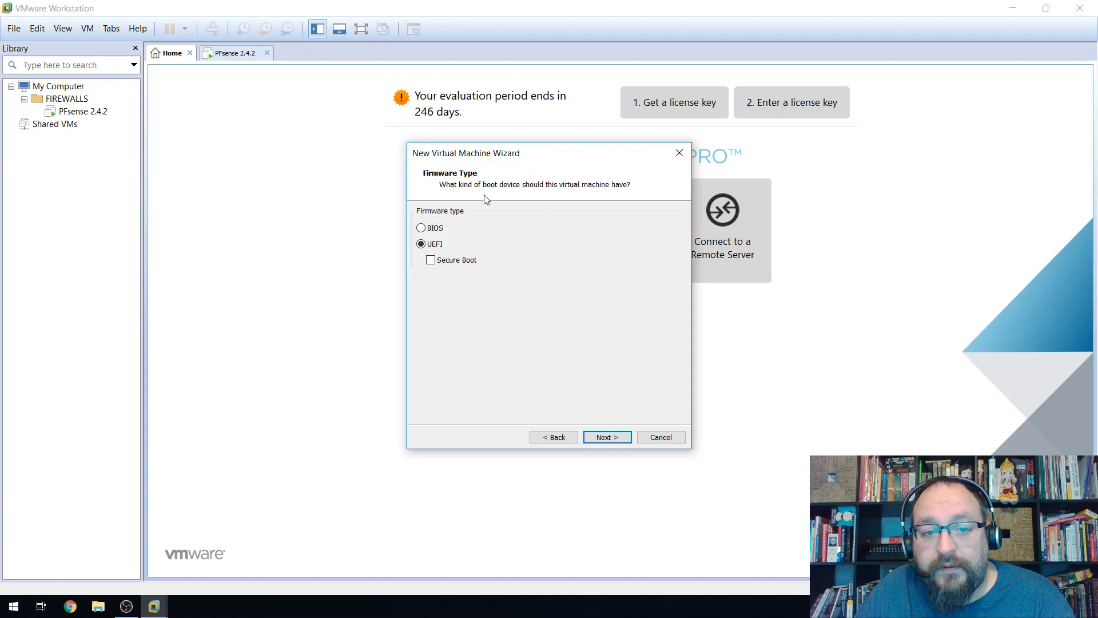
pyautogui.click(605, 437)
pyautogui.click(568, 224)
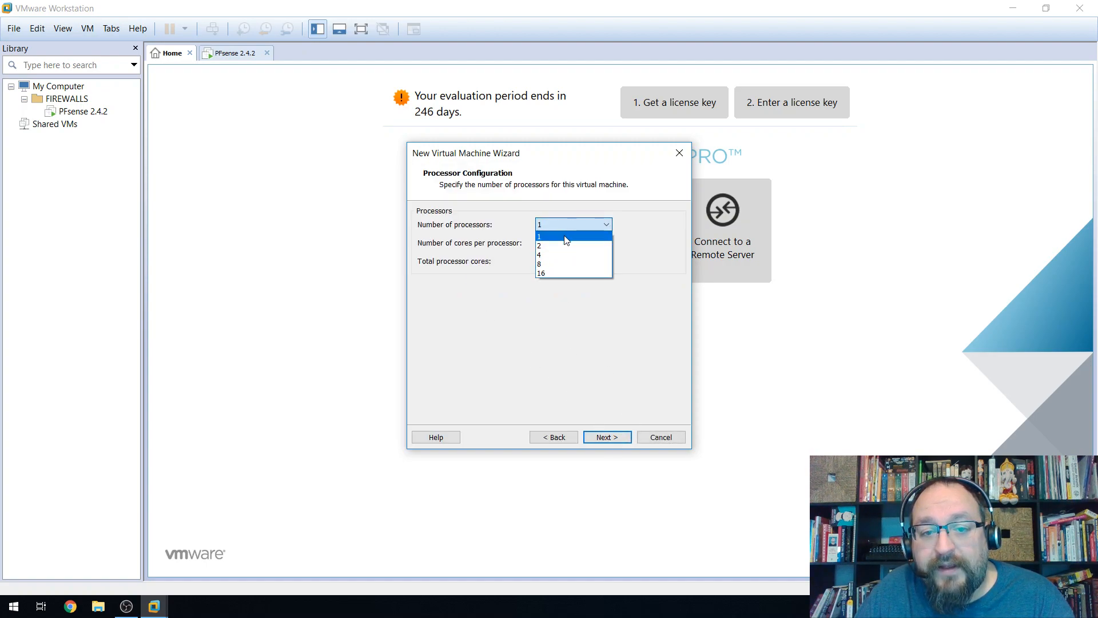
pyautogui.click(564, 245)
pyautogui.click(563, 243)
pyautogui.click(564, 265)
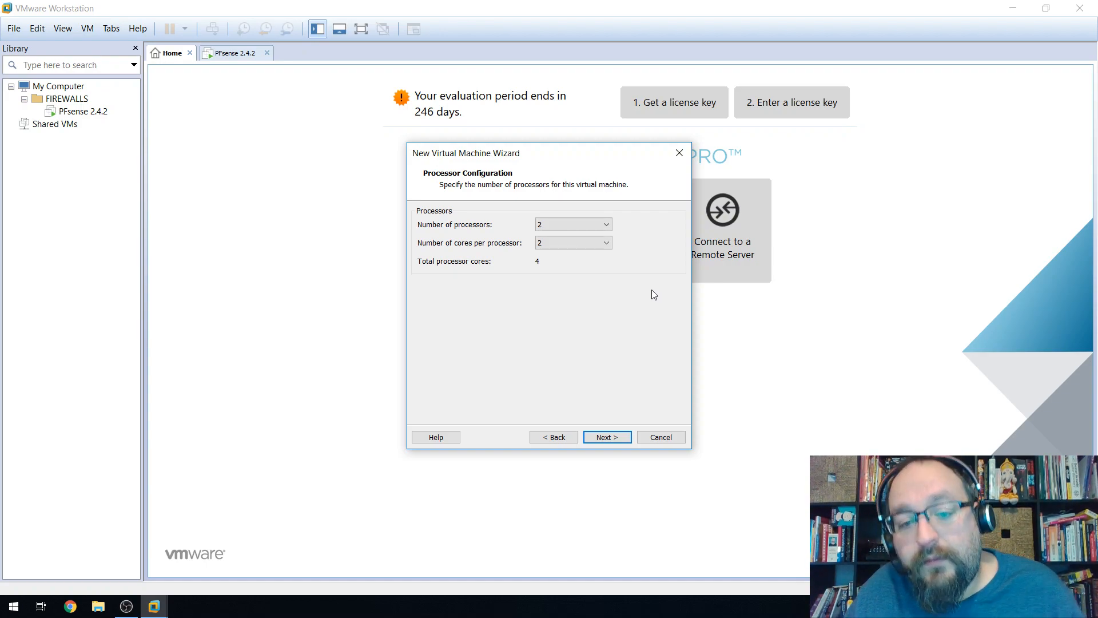
# Give it 4096 MB memory, NAT, LSI Logic SAS, and a new 20 GB split disk.
pyautogui.click(606, 443)
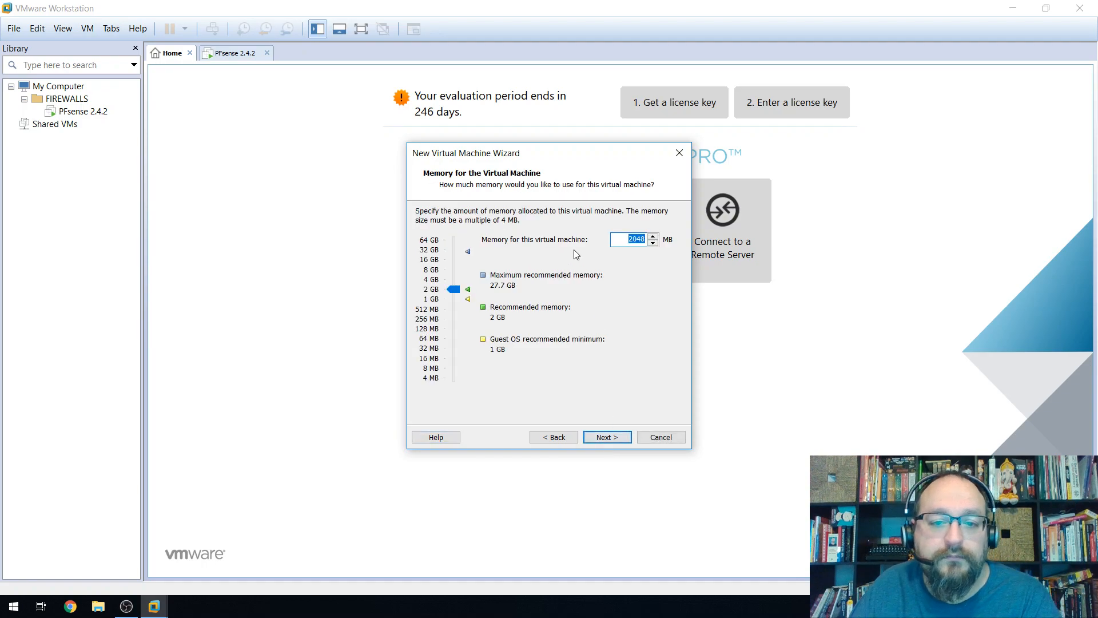
pyautogui.moveTo(453, 288); pyautogui.dragTo(452, 278)
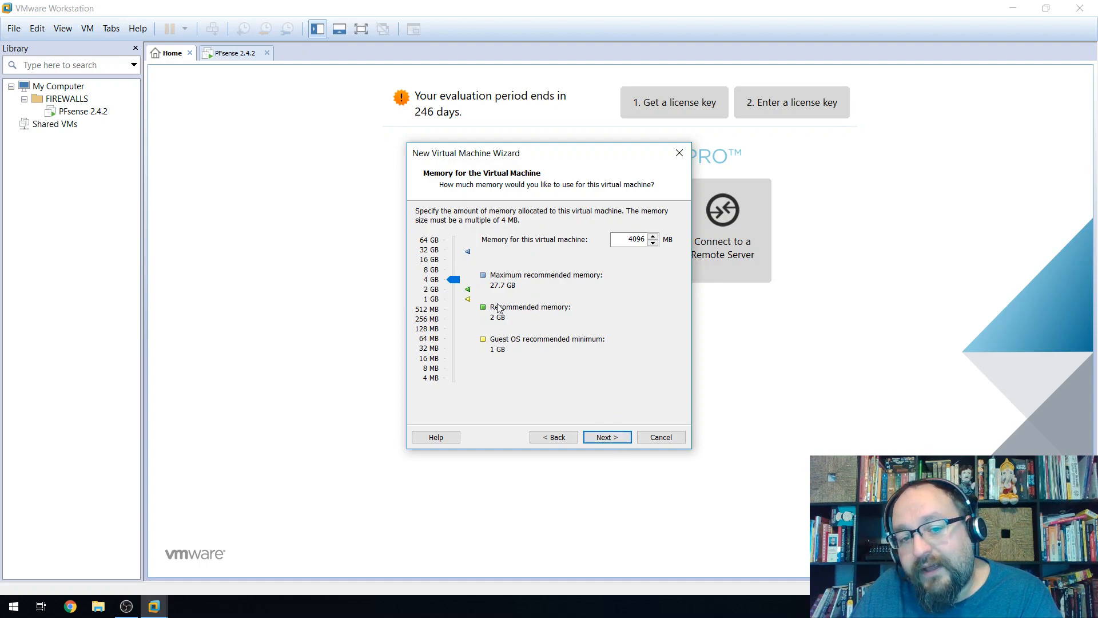
pyautogui.click(613, 439)
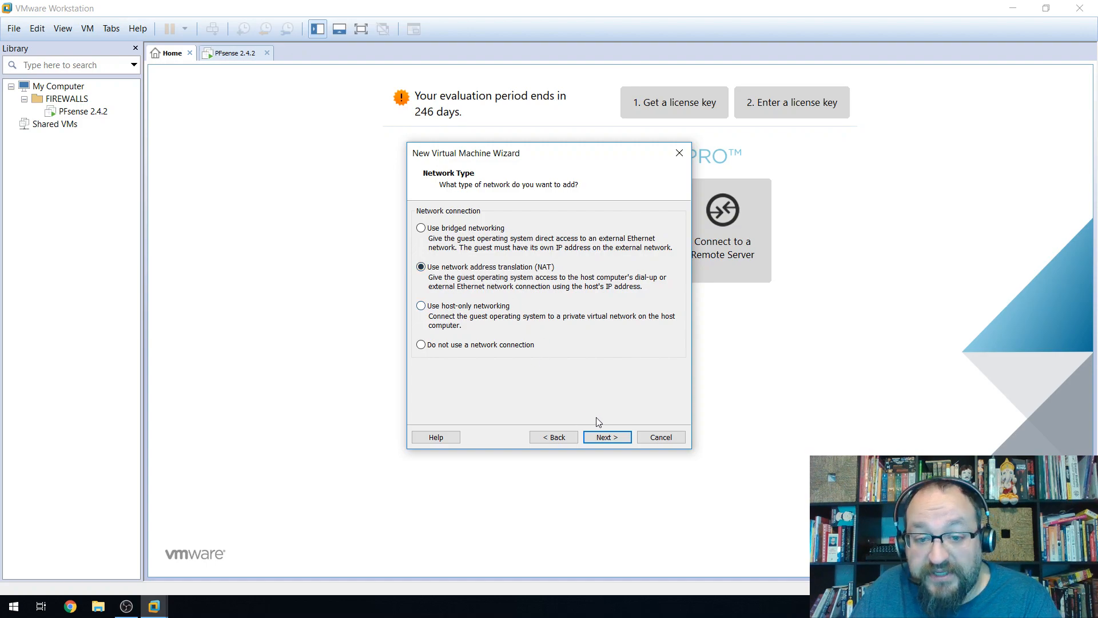
pyautogui.click(615, 440)
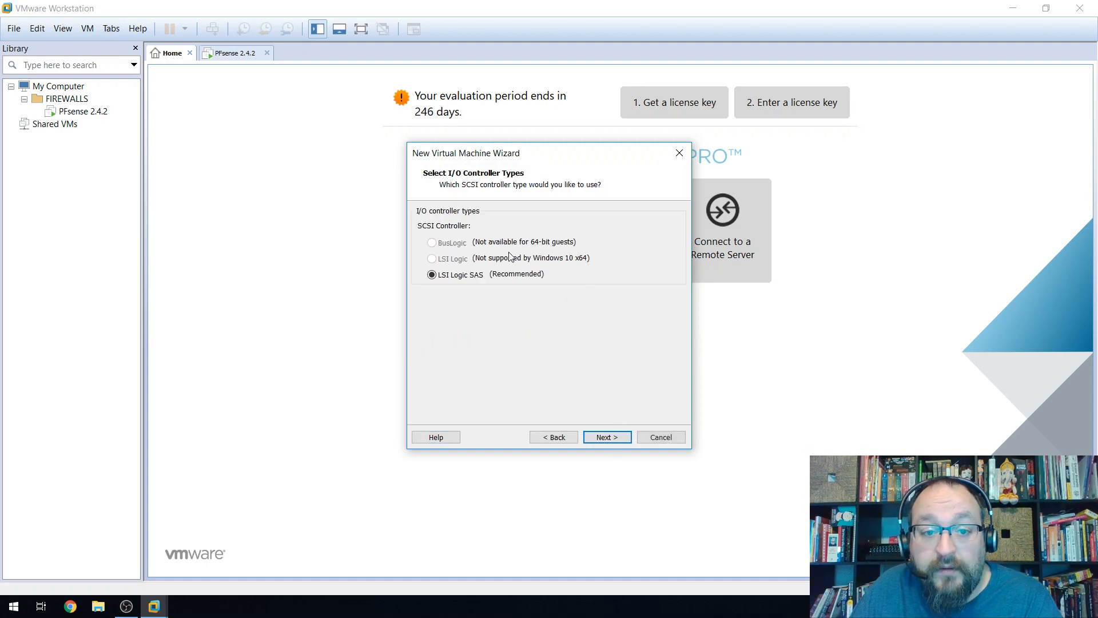
pyautogui.click(614, 438)
pyautogui.click(614, 439)
pyautogui.click(607, 438)
pyautogui.write('20')
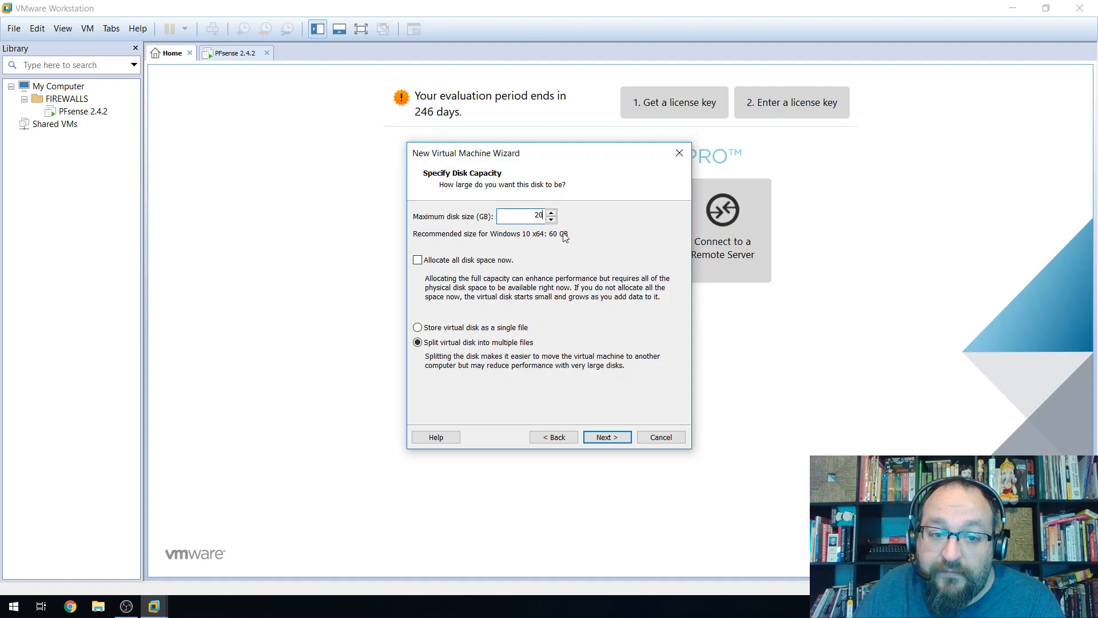
pyautogui.click(619, 438)
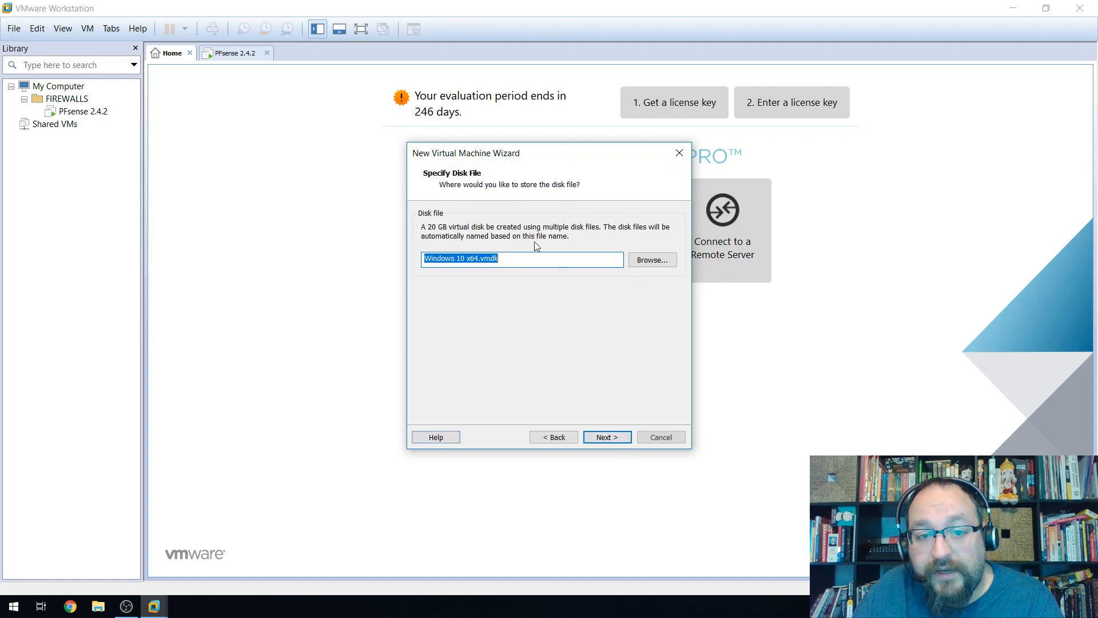
# Keep the default disk file location and open Customize Hardware from the summary.
pyautogui.click(652, 261)
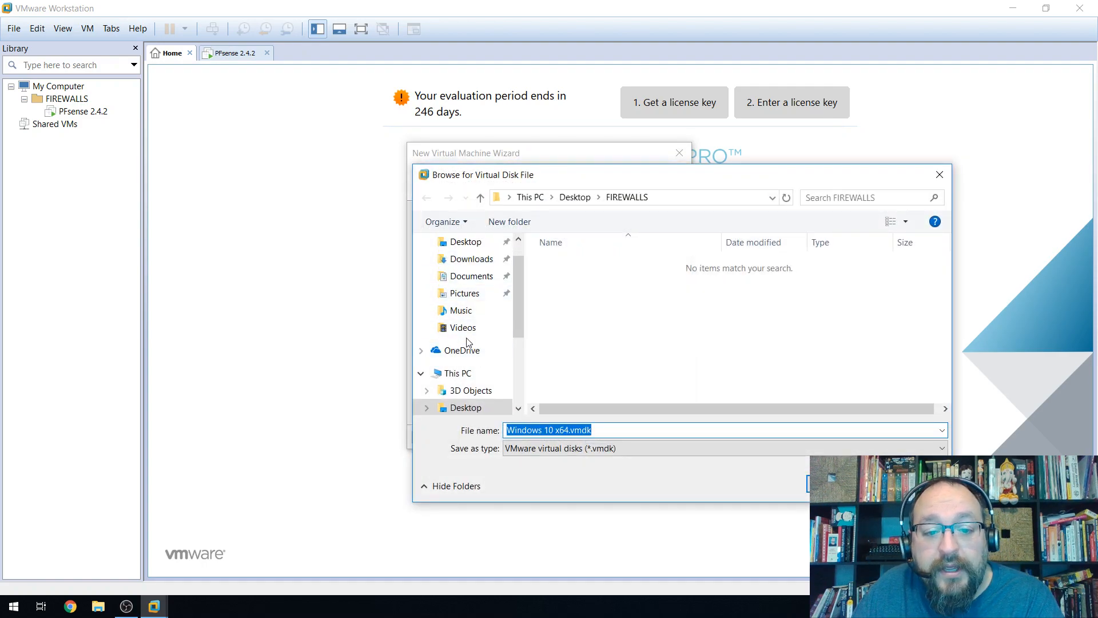
pyautogui.scroll(-3, 465, 355)
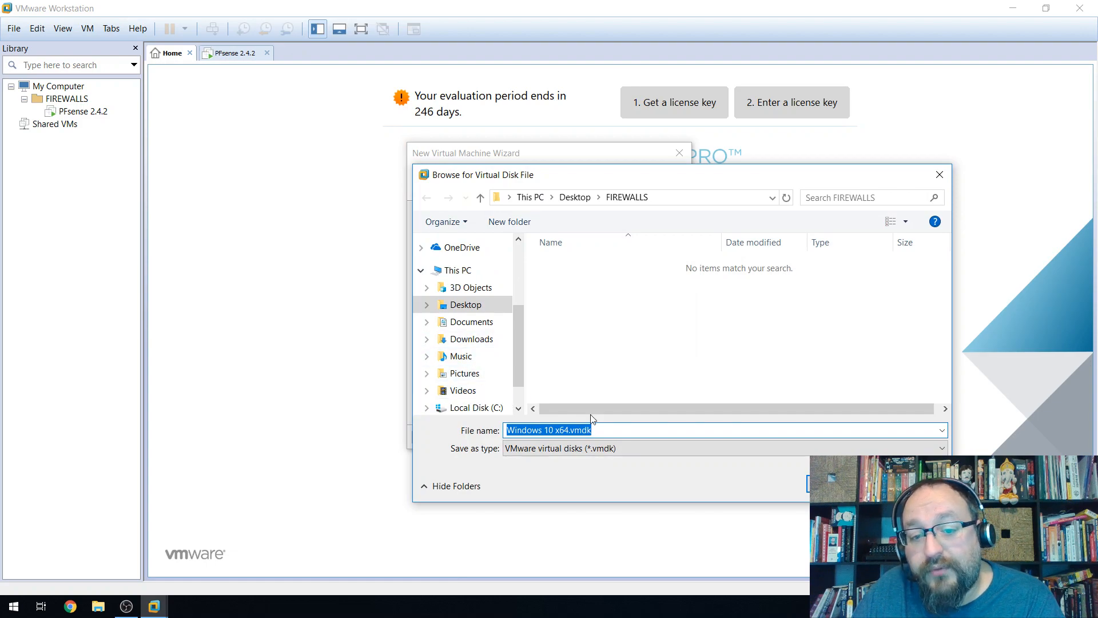
pyautogui.click(817, 484)
pyautogui.click(607, 436)
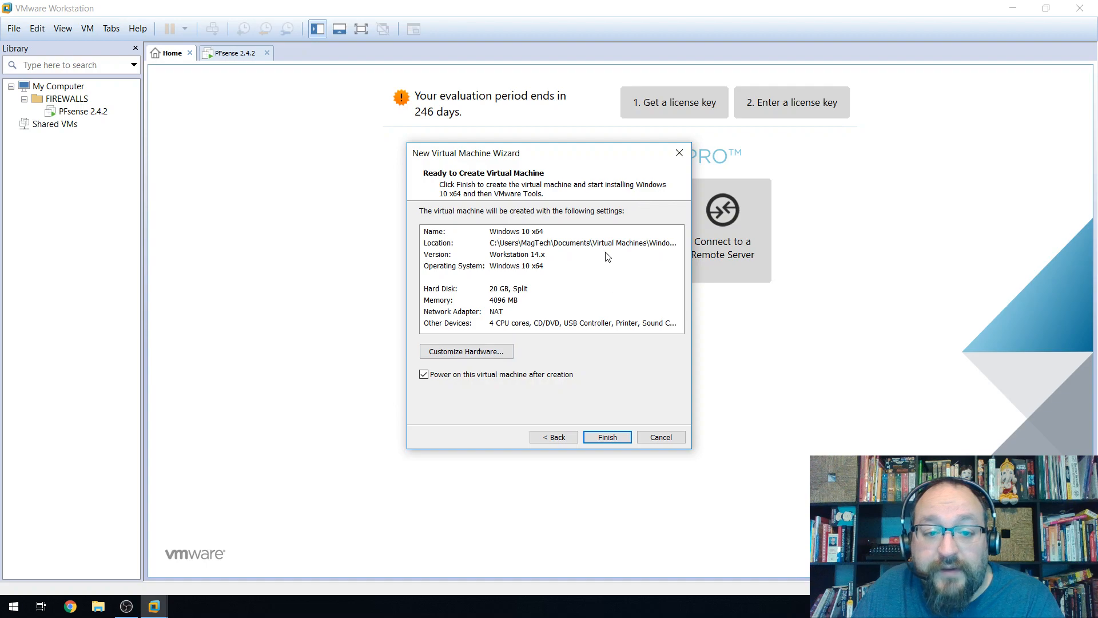
pyautogui.click(484, 350)
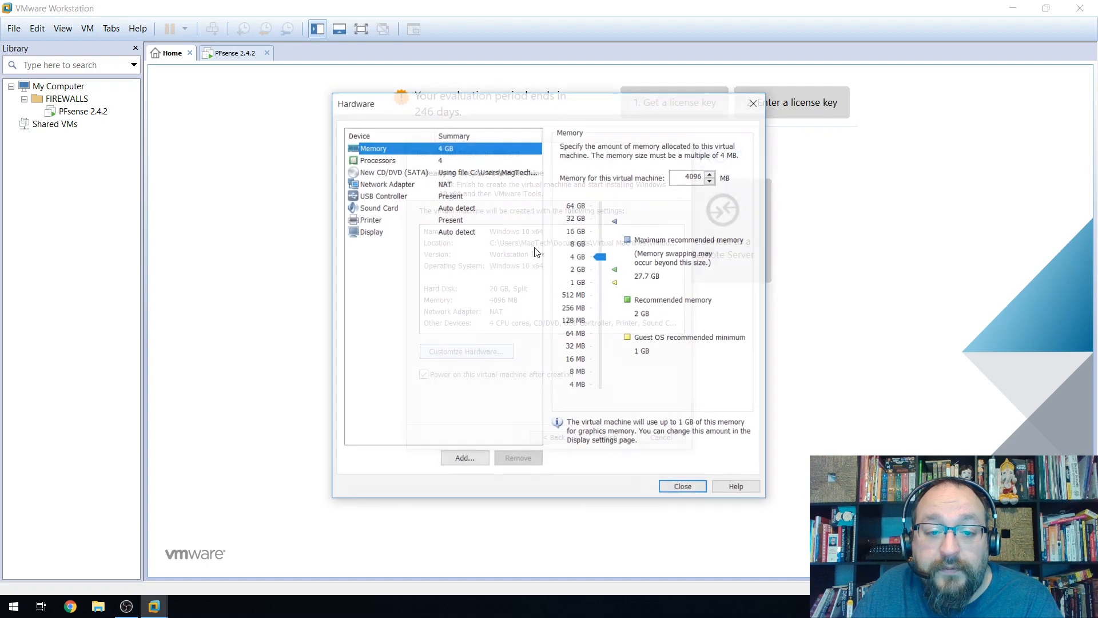
# Switch the Windows 10 VM's network adapter to Custom VMnet3 and close hardware settings.
pyautogui.click(387, 185)
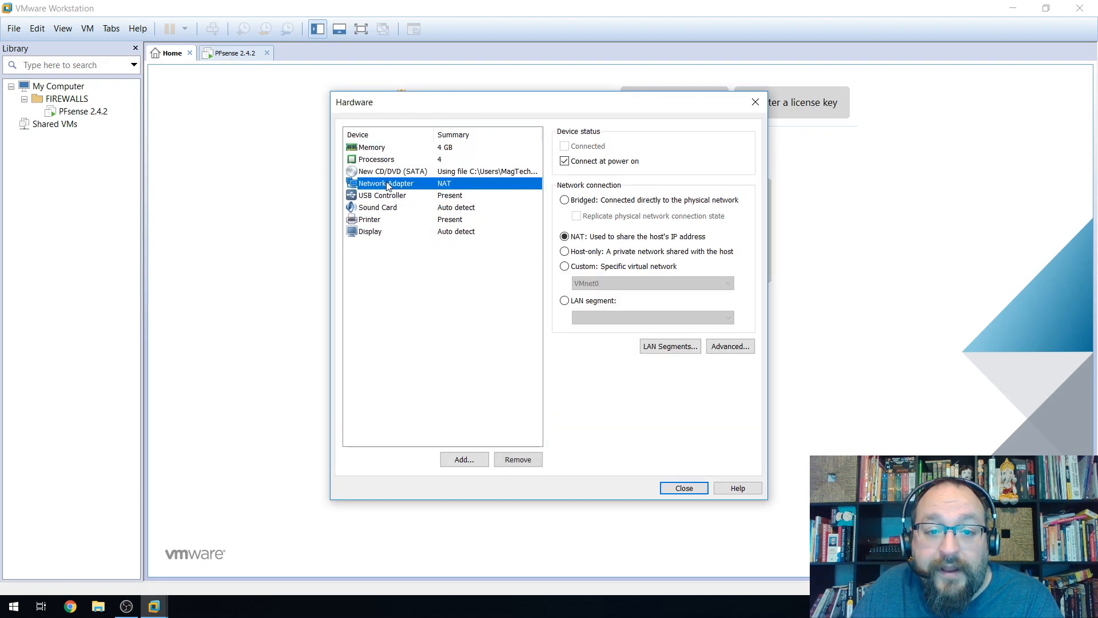
pyautogui.click(565, 266)
pyautogui.click(605, 283)
pyautogui.click(595, 332)
pyautogui.click(599, 283)
pyautogui.click(600, 323)
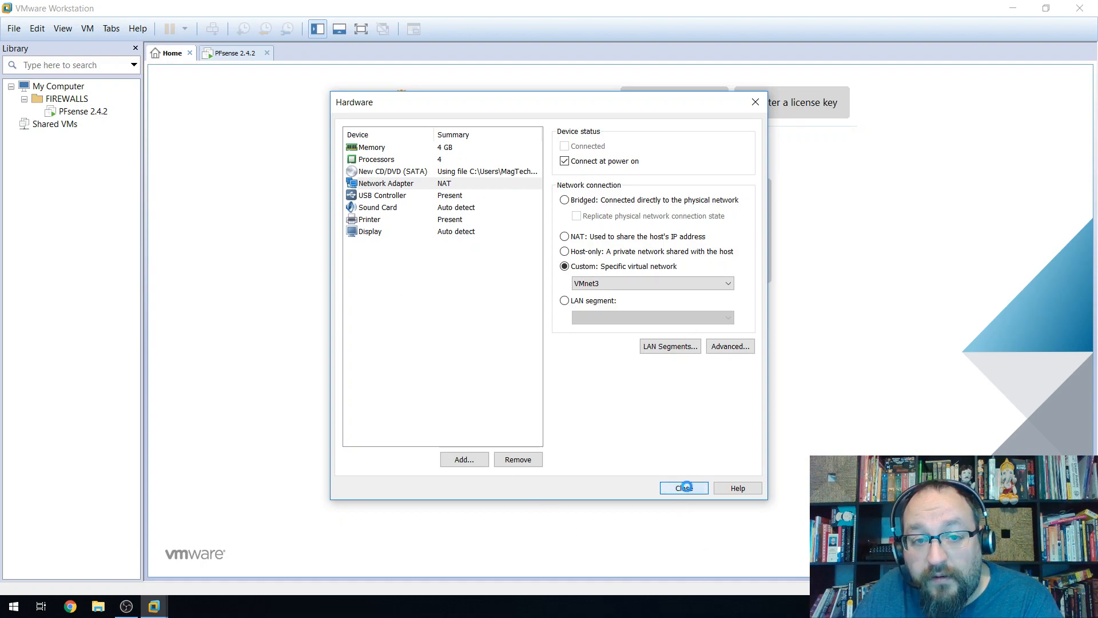
pyautogui.click(685, 488)
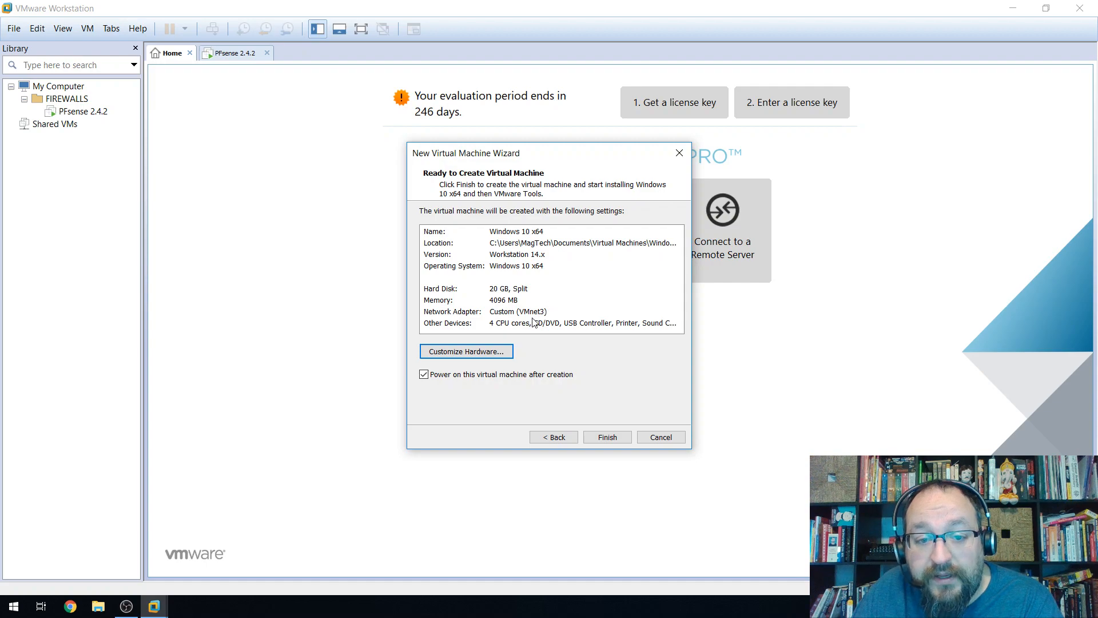
# Review the network adapter in the summary and finish creating the Windows 10 x64 VM.
pyautogui.click(463, 315)
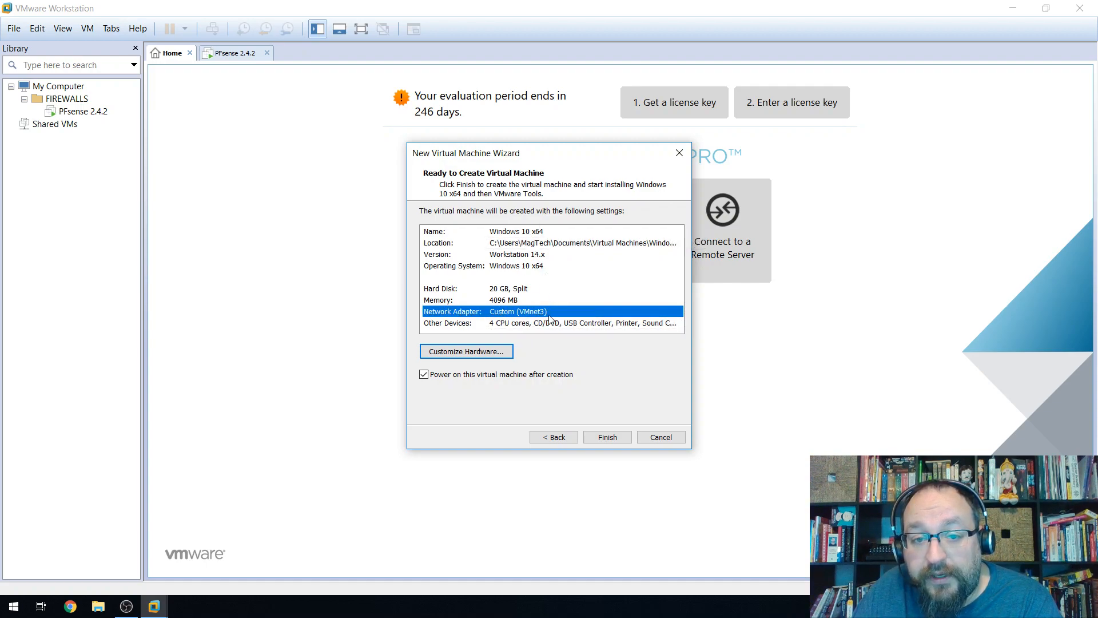
pyautogui.click(610, 437)
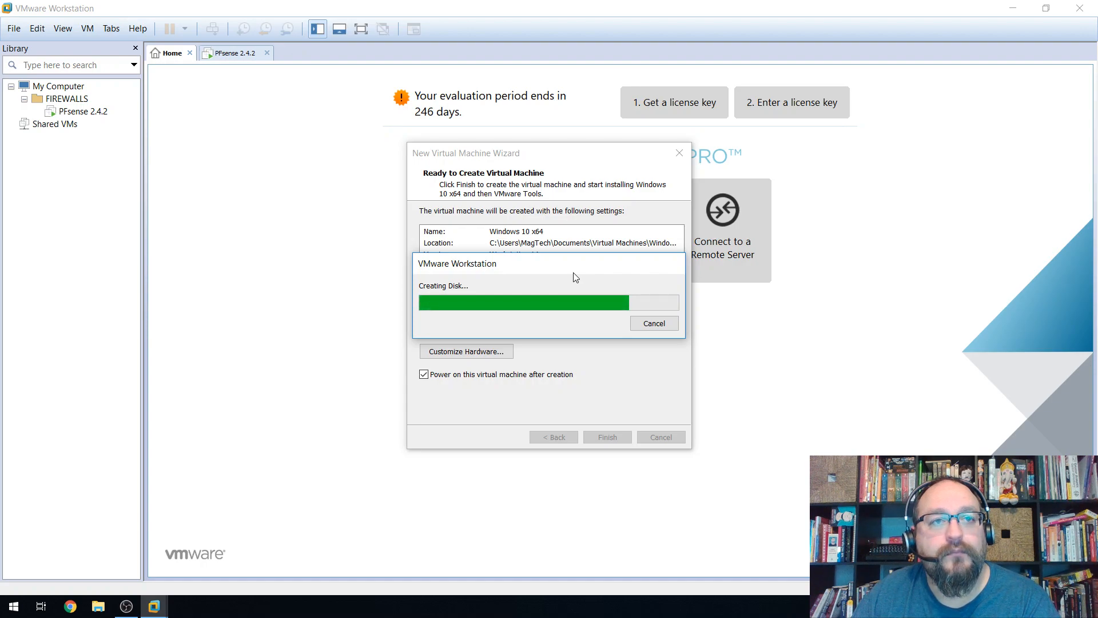
# Move the disk progress window aside and drag Windows 10 x64 into the FIREWALLS folder.
pyautogui.moveTo(564, 269); pyautogui.dragTo(574, 180)
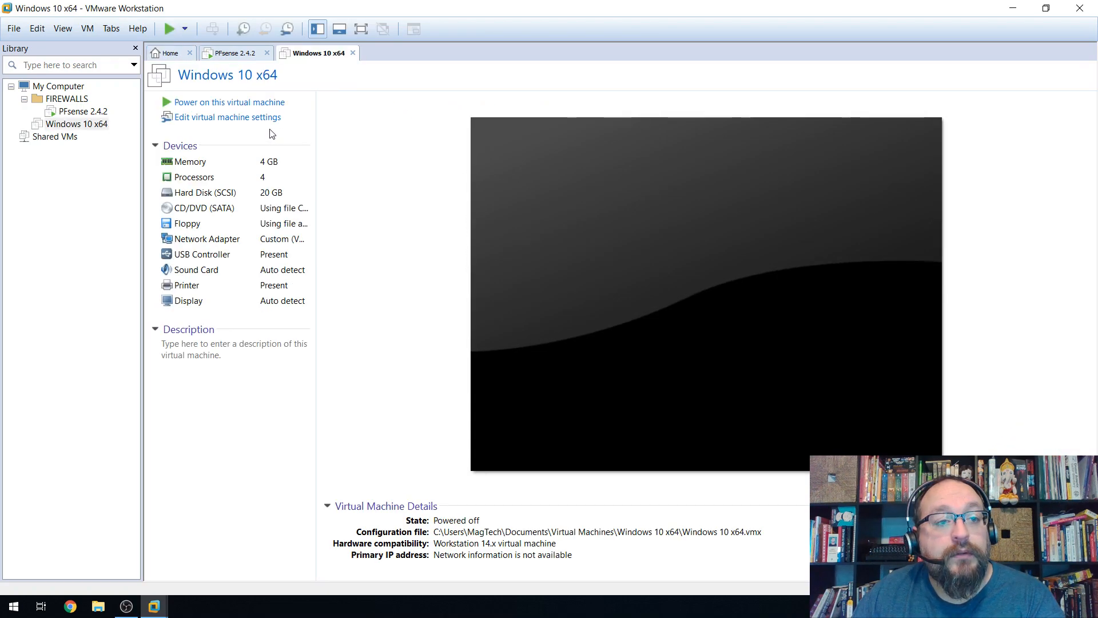
pyautogui.moveTo(43, 127); pyautogui.dragTo(49, 100)
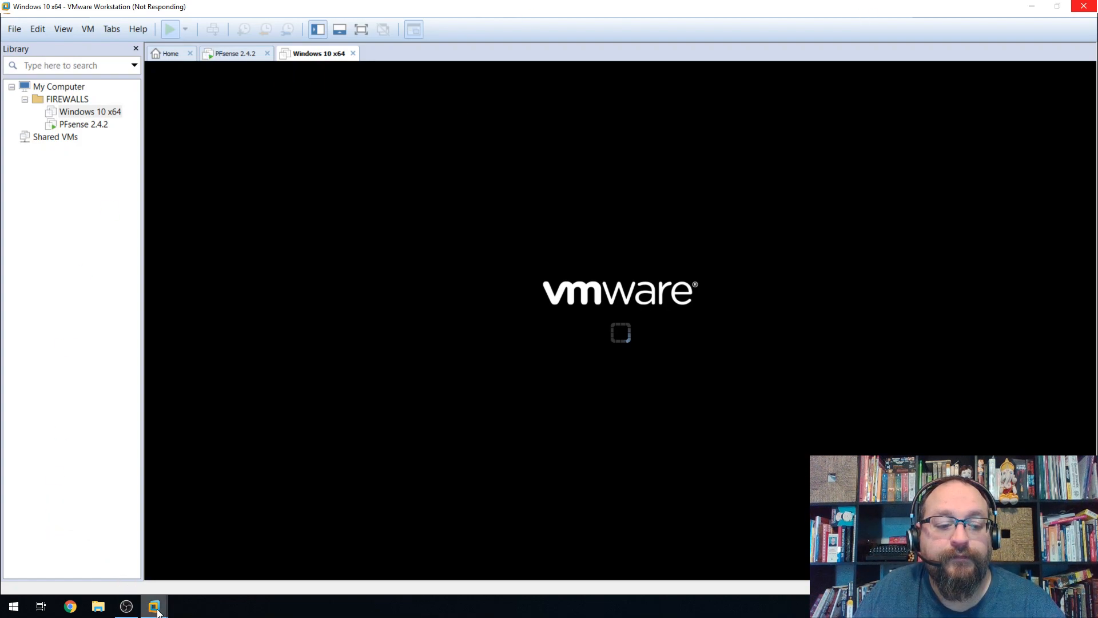
# Check the Windows 10 x64 boot progress, then return input control to the PFsense 2.4.2 VM.
pyautogui.moveTo(158, 612)
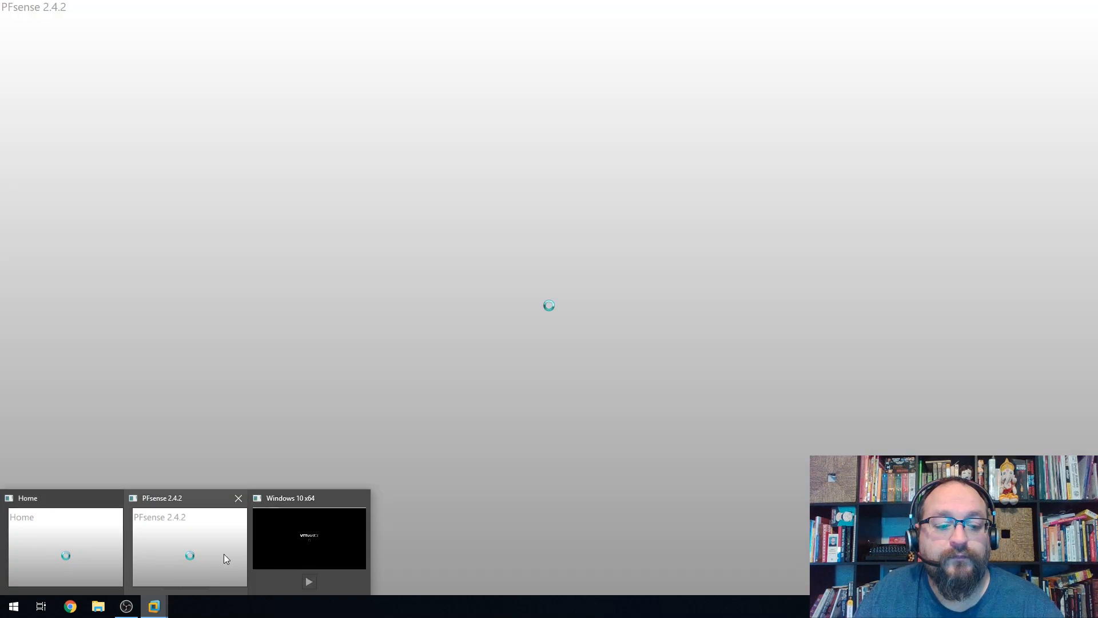
pyautogui.click(213, 552)
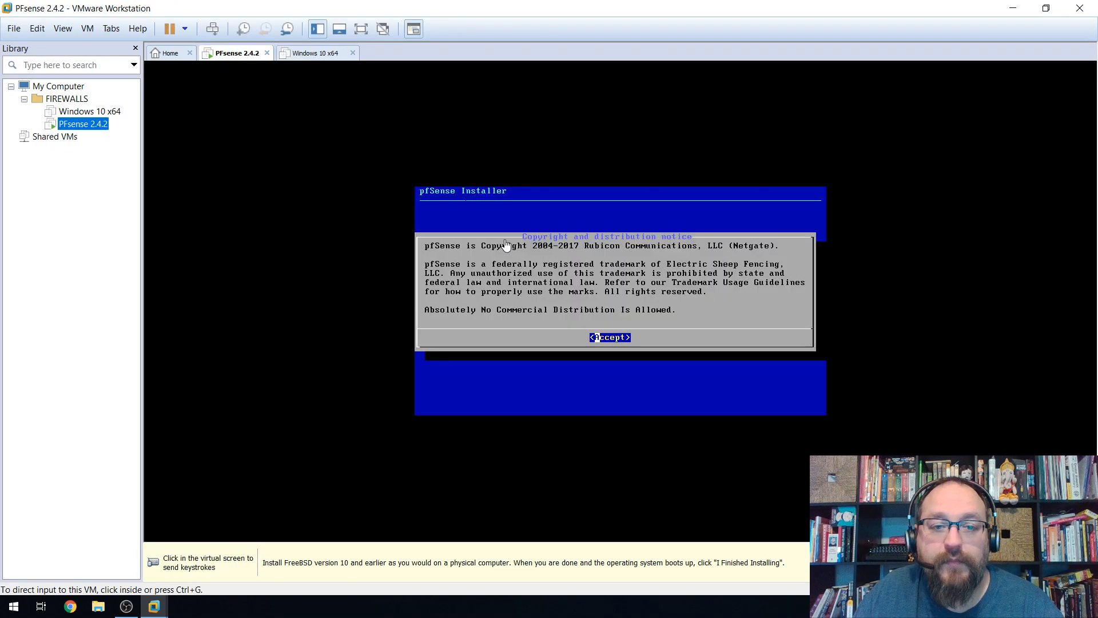
pyautogui.click(318, 53)
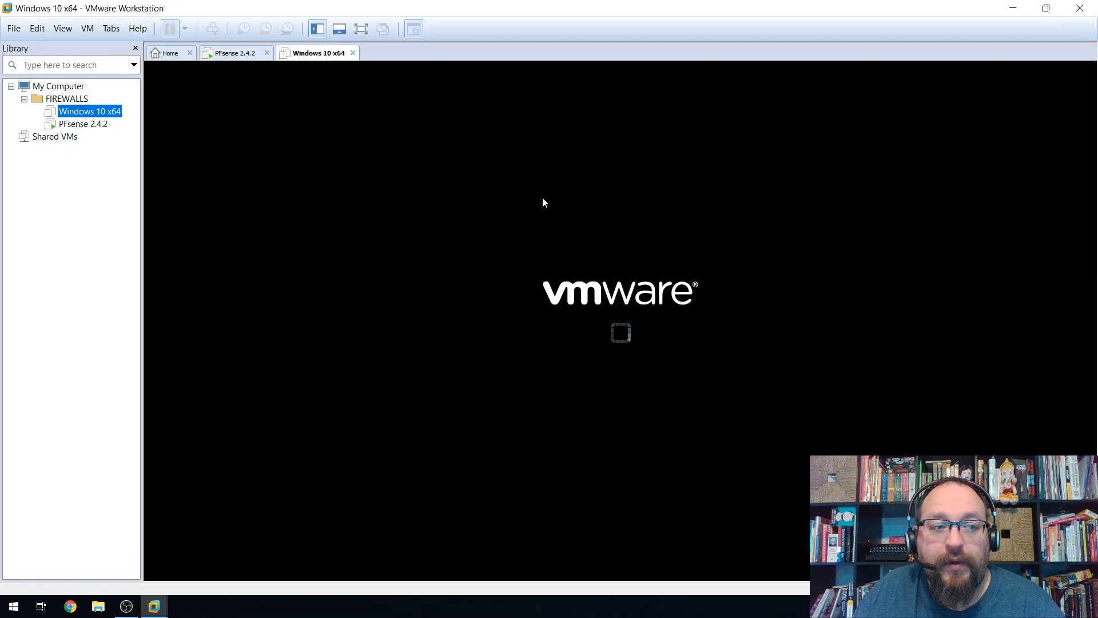
pyautogui.click(229, 55)
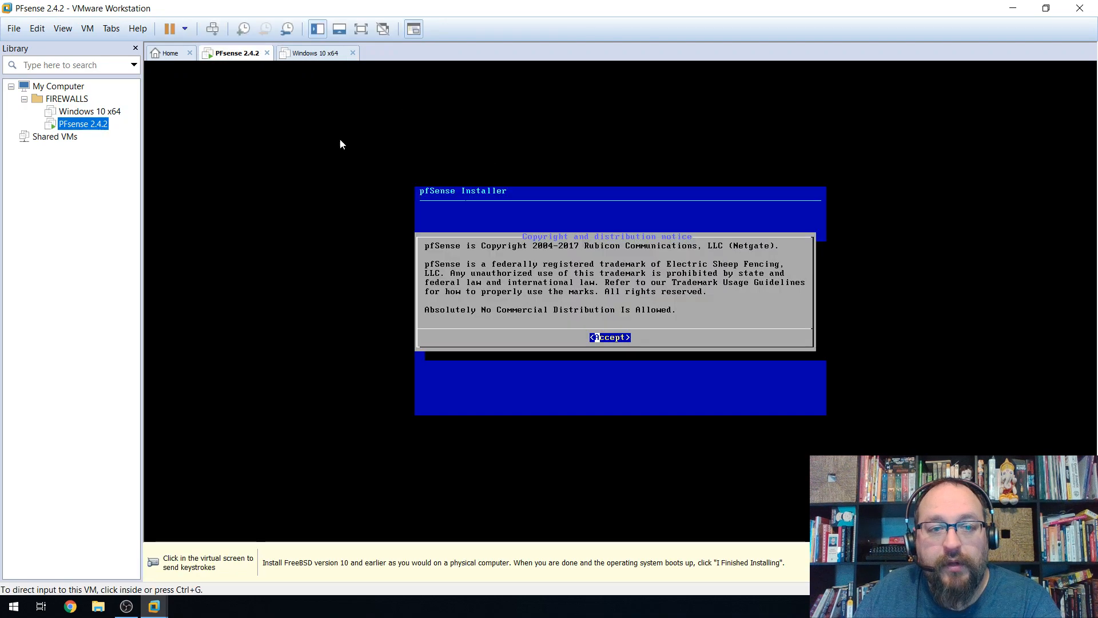
pyautogui.click(314, 131)
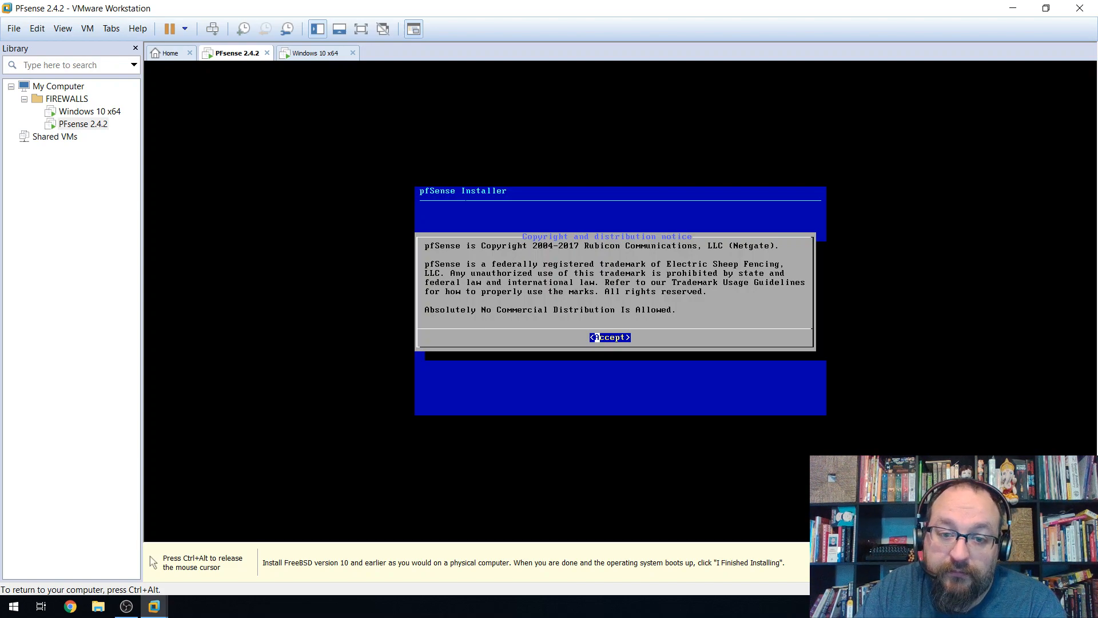
pyautogui.hotkey('ctrl', 'alt')
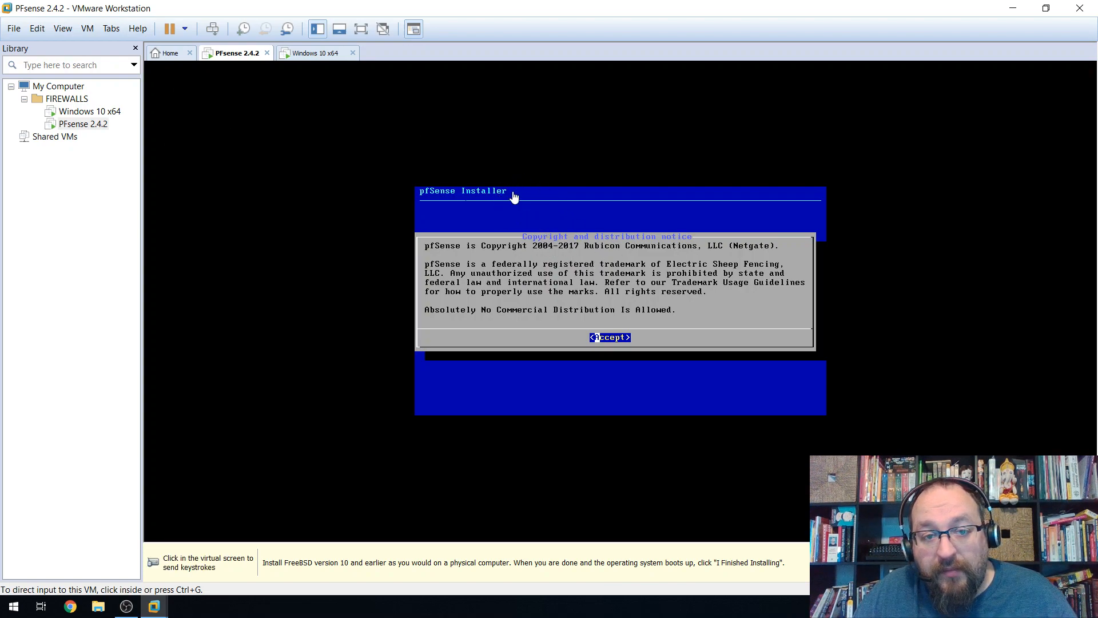
pyautogui.click(562, 228)
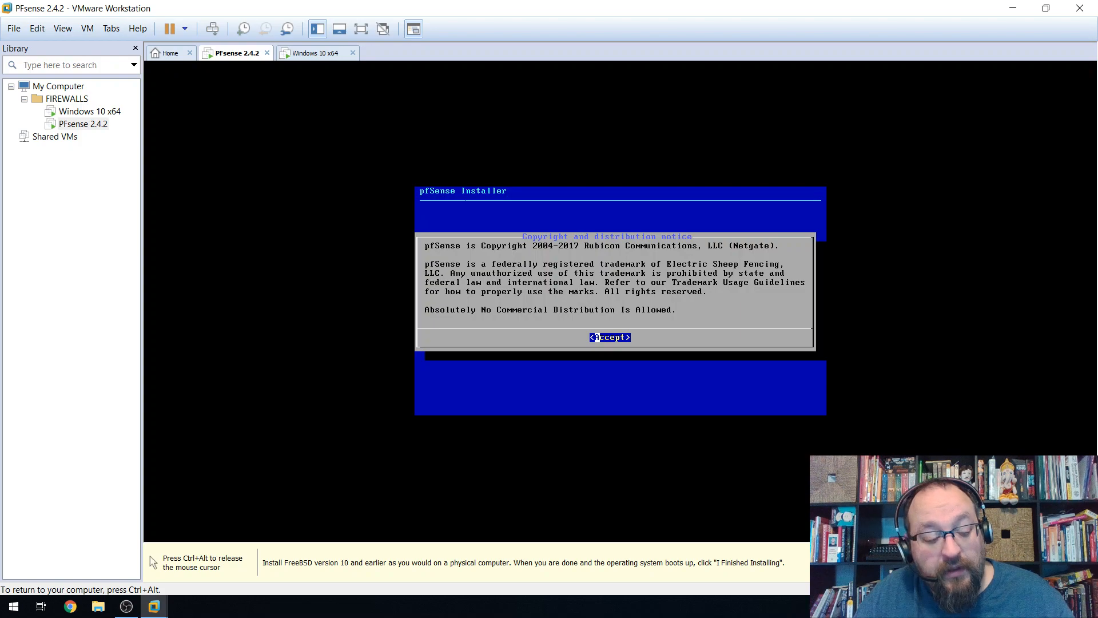
pyautogui.hotkey('ctrl', 'alt')
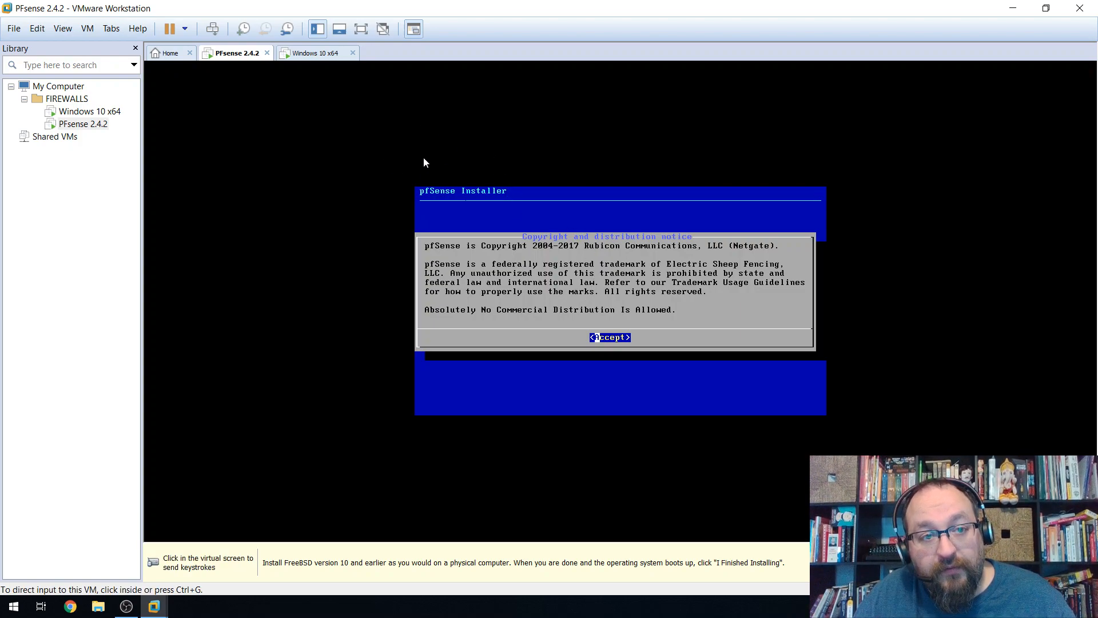
pyautogui.click(315, 52)
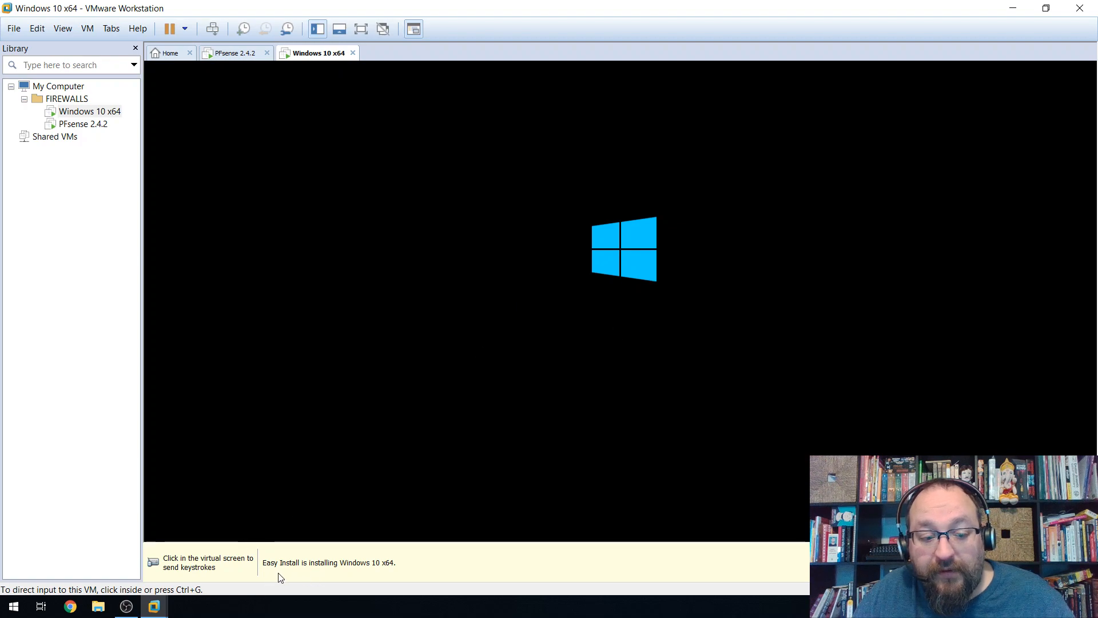
pyautogui.click(236, 57)
pyautogui.click(647, 297)
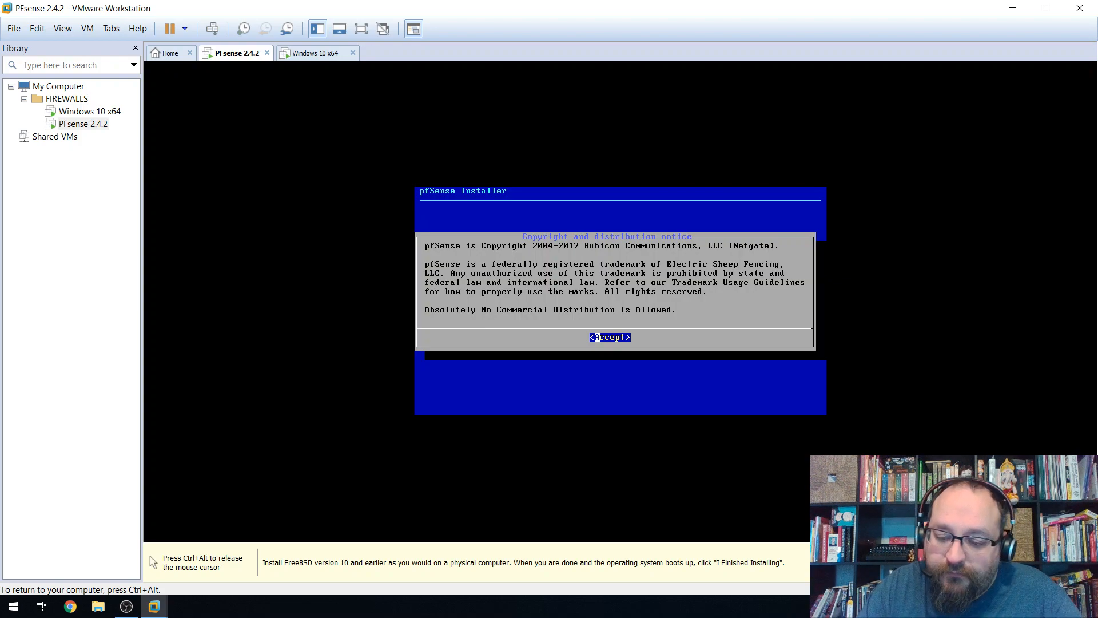
# Accept the pfSense copyright notice and choose Install from the installer menu.
pyautogui.press('Return')
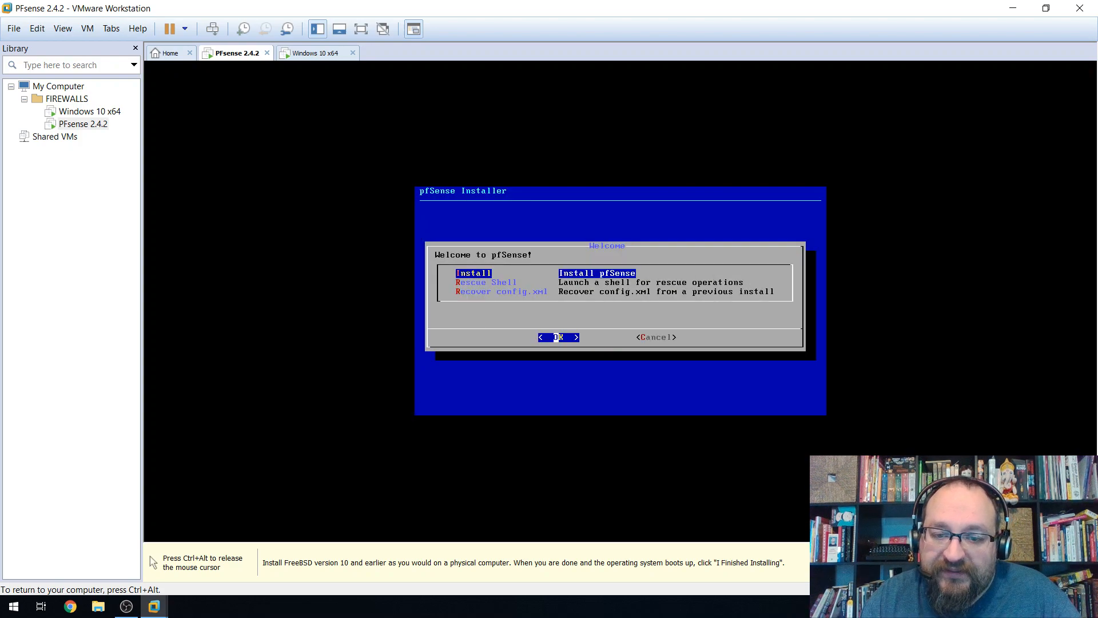
pyautogui.press('Down')
pyautogui.press('Up')
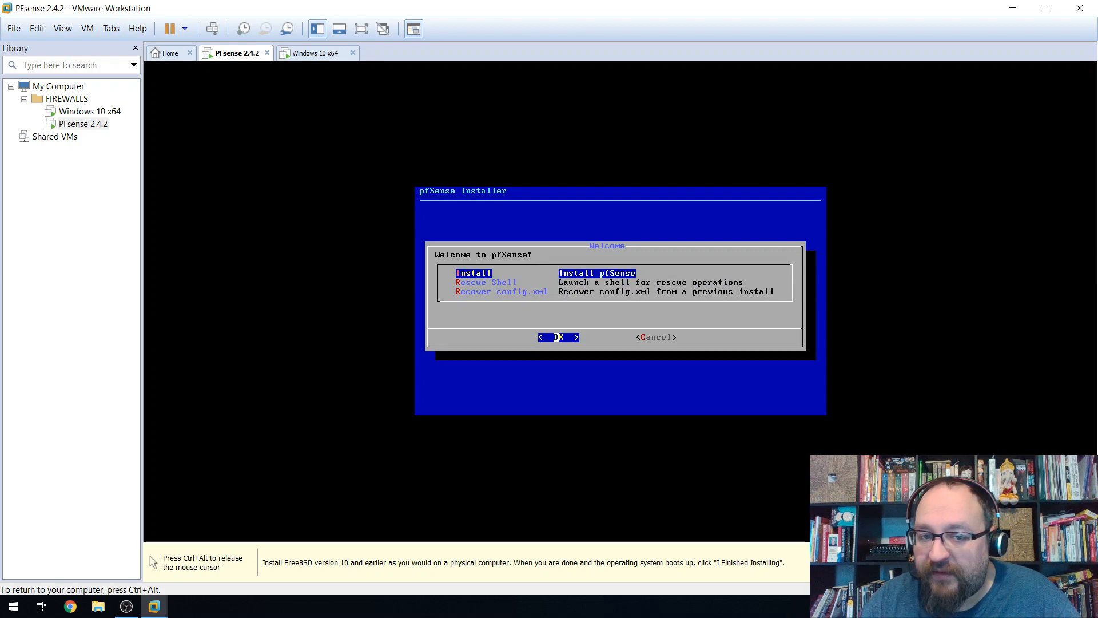
pyautogui.press('Down')
pyautogui.press('Down')
pyautogui.press('Up')
pyautogui.press('Up')
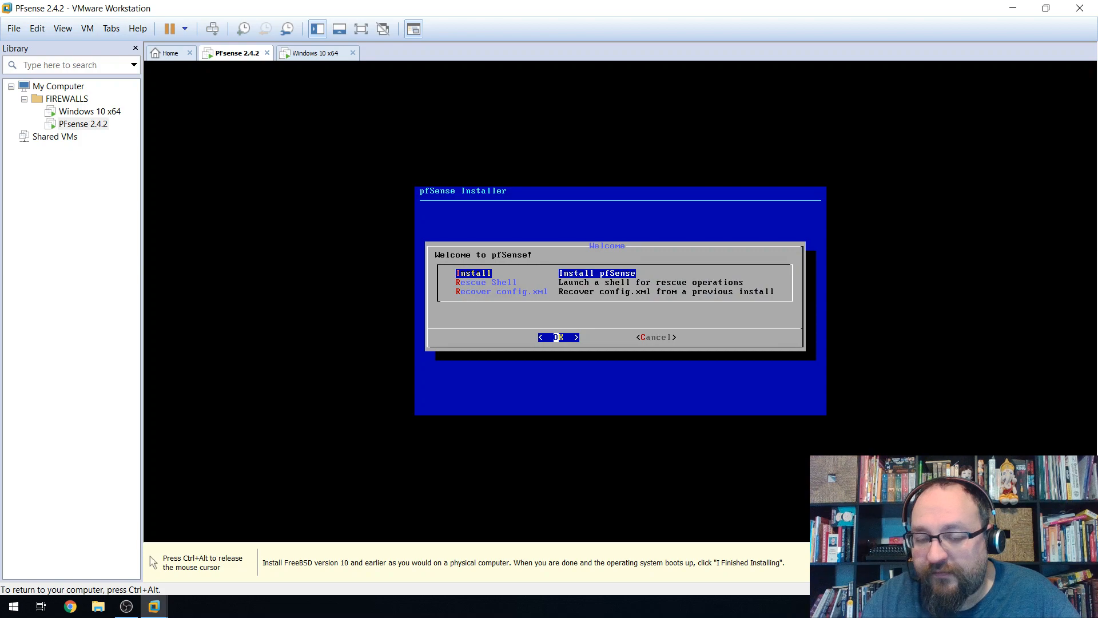
pyautogui.press('Return')
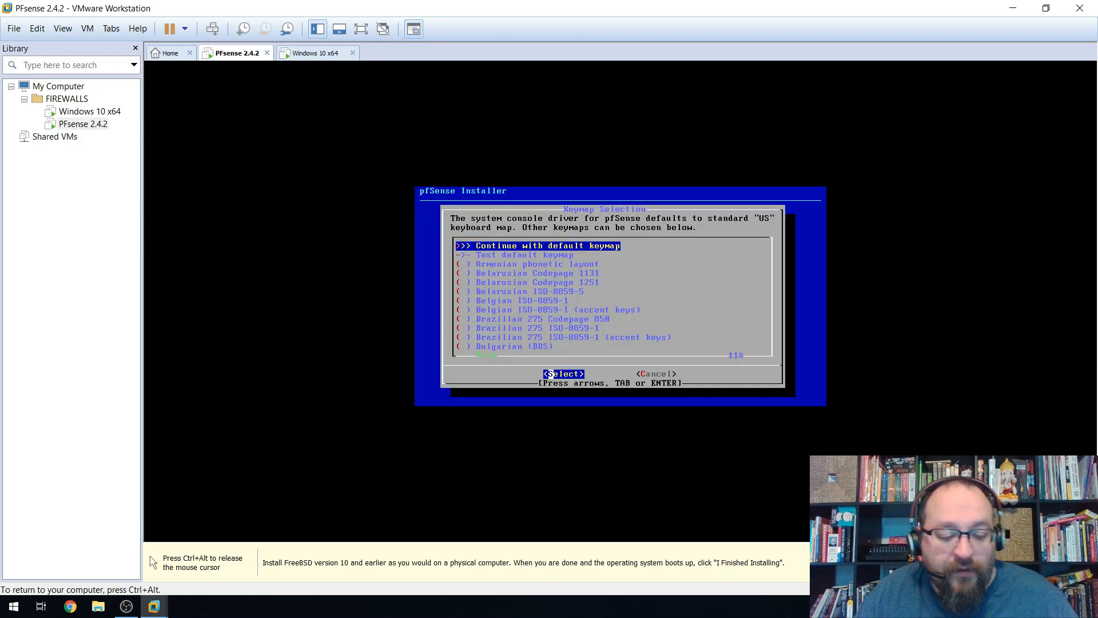
# Browse the keymap list and continue with the default keymap.
pyautogui.hotkey('ctrl', 'alt')
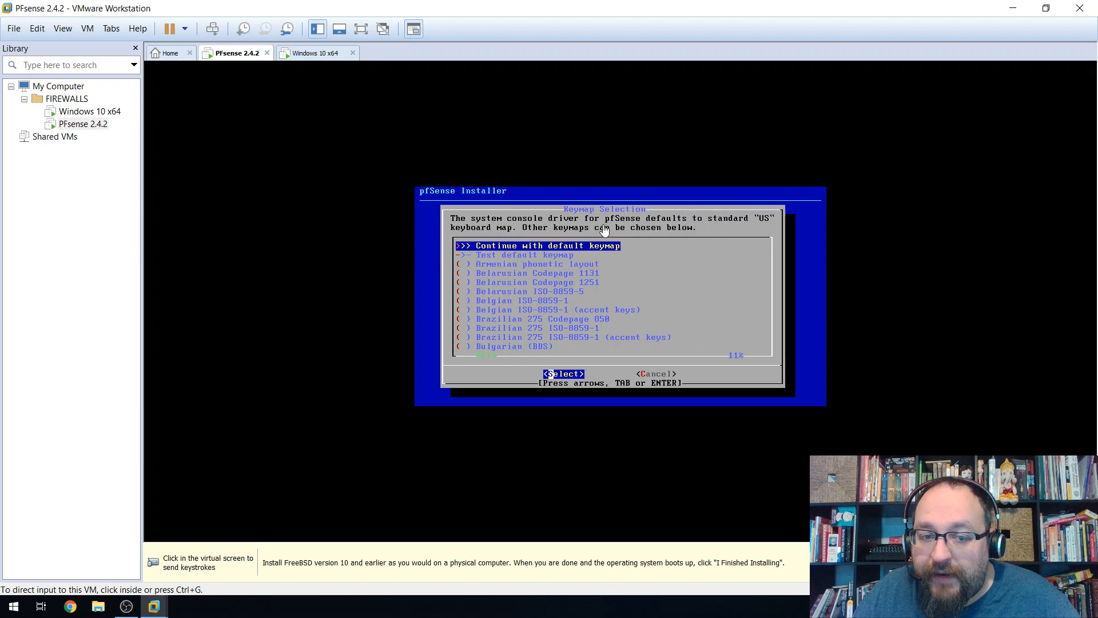
pyautogui.click(575, 228)
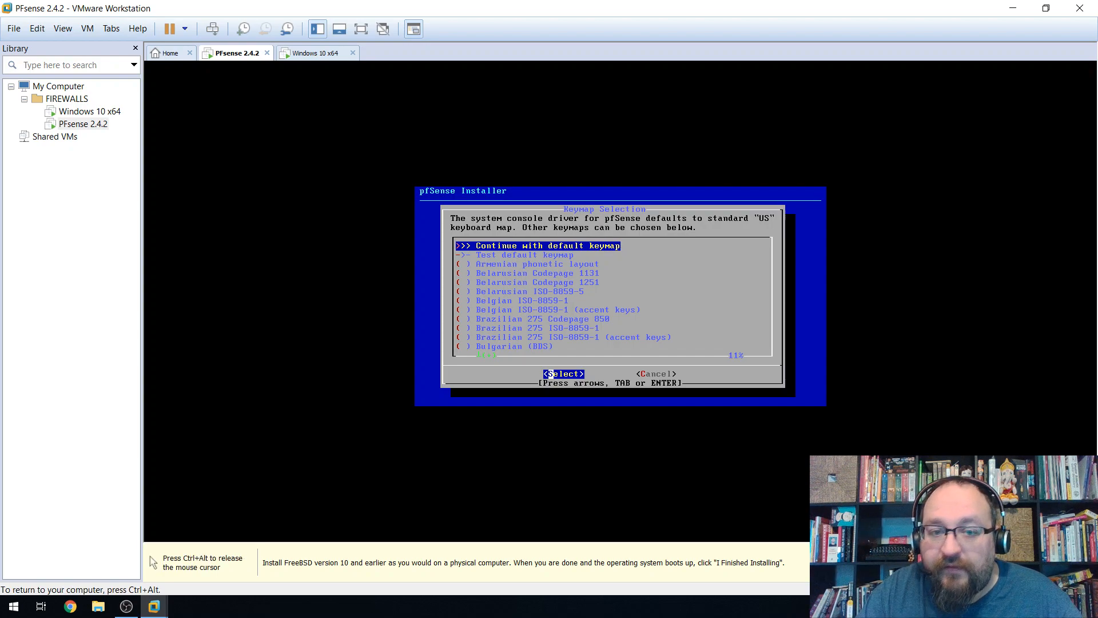
pyautogui.press('Down')
pyautogui.press('Down')
pyautogui.press('Down')
pyautogui.press('Down')
pyautogui.press('Down')
pyautogui.press('Down')
pyautogui.press('Down')
pyautogui.press('Down')
pyautogui.press('Down')
pyautogui.press('Down')
pyautogui.press('Down')
pyautogui.press('Down')
pyautogui.press('Down')
pyautogui.press('Down')
pyautogui.press('Down')
pyautogui.press('Down')
pyautogui.press('Down')
pyautogui.press('Down')
pyautogui.press('Down')
pyautogui.press('Down')
pyautogui.press('Down')
pyautogui.press('Down')
pyautogui.press('Down')
pyautogui.press('Down')
pyautogui.press('Down')
pyautogui.press('Down')
pyautogui.press('Down')
pyautogui.press('Down')
pyautogui.press('Down')
pyautogui.press('Down')
pyautogui.press('Down')
pyautogui.press('Down')
pyautogui.press('Down')
pyautogui.press('Down')
pyautogui.press('Down')
pyautogui.press('Down')
pyautogui.press('Down')
pyautogui.press('Down')
pyautogui.press('Down')
pyautogui.press('Down')
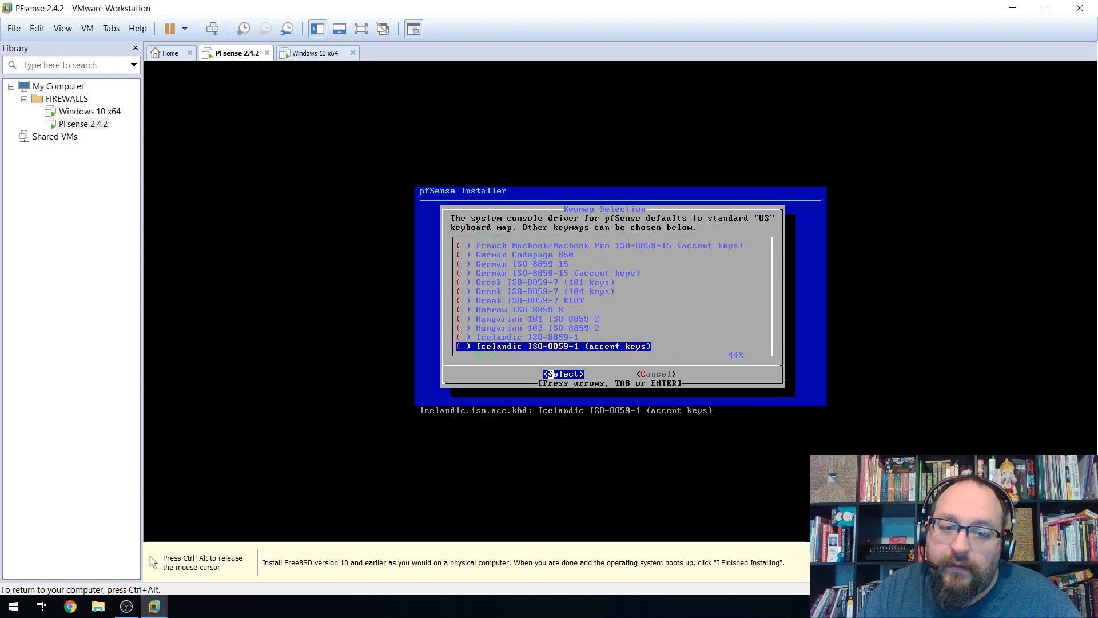
pyautogui.press('Down')
pyautogui.press('Down')
pyautogui.press('Down')
pyautogui.press('Down')
pyautogui.press('Down')
pyautogui.press('Down')
pyautogui.press('Down')
pyautogui.press('Down')
pyautogui.press('Down')
pyautogui.press('Down')
pyautogui.press('Down')
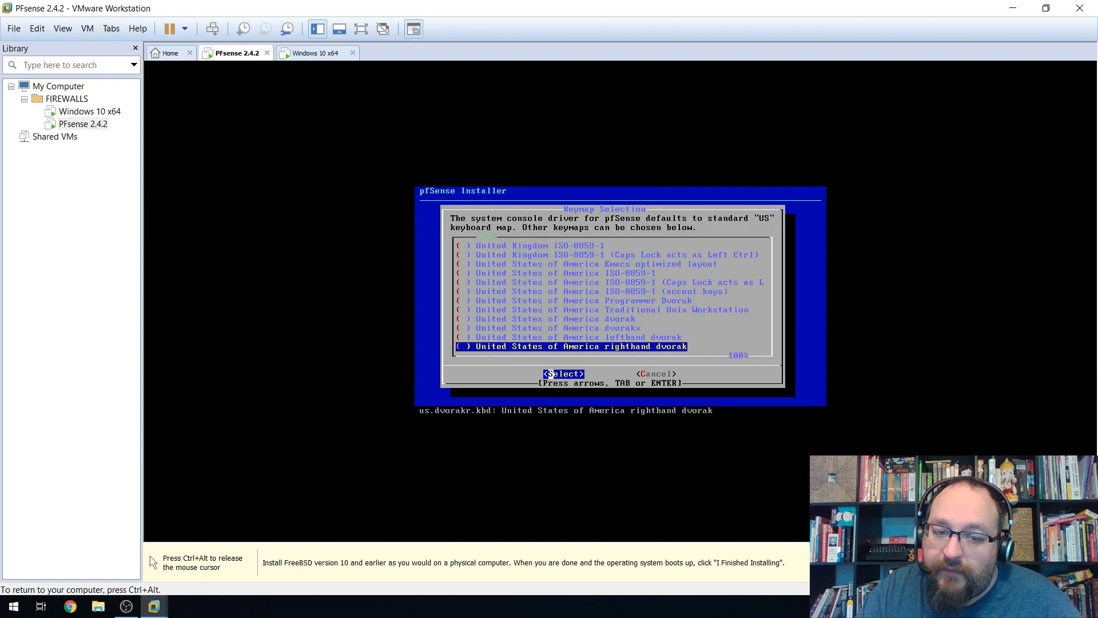
pyautogui.press('Up')
pyautogui.press('Up')
pyautogui.press('Up')
pyautogui.press('Up')
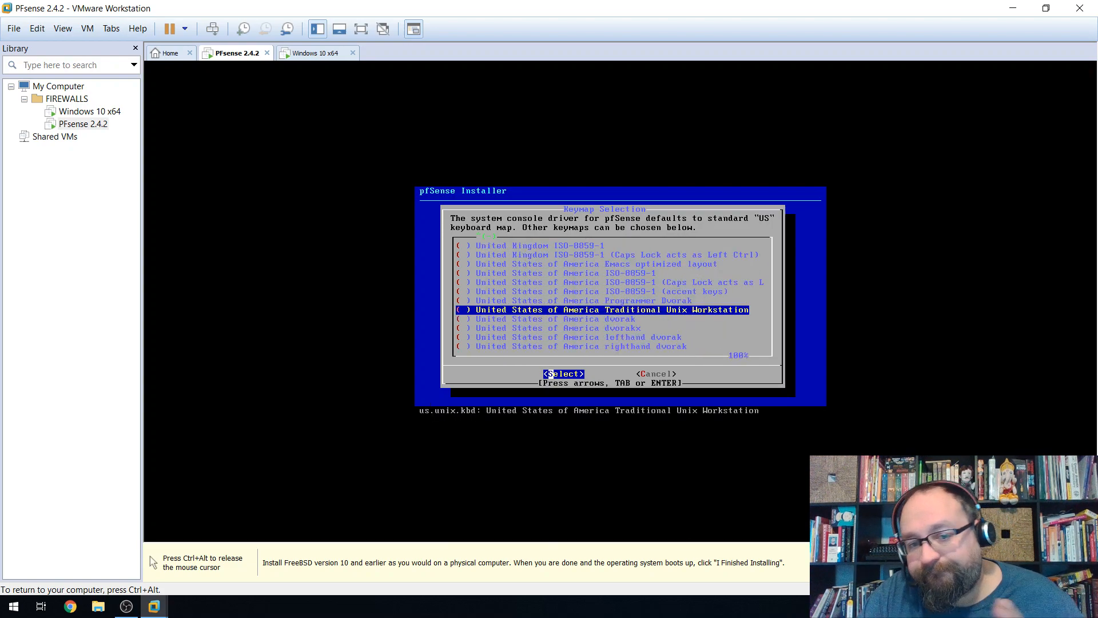
pyautogui.press('Up')
pyautogui.press('Up')
pyautogui.press('Up')
pyautogui.press('Up')
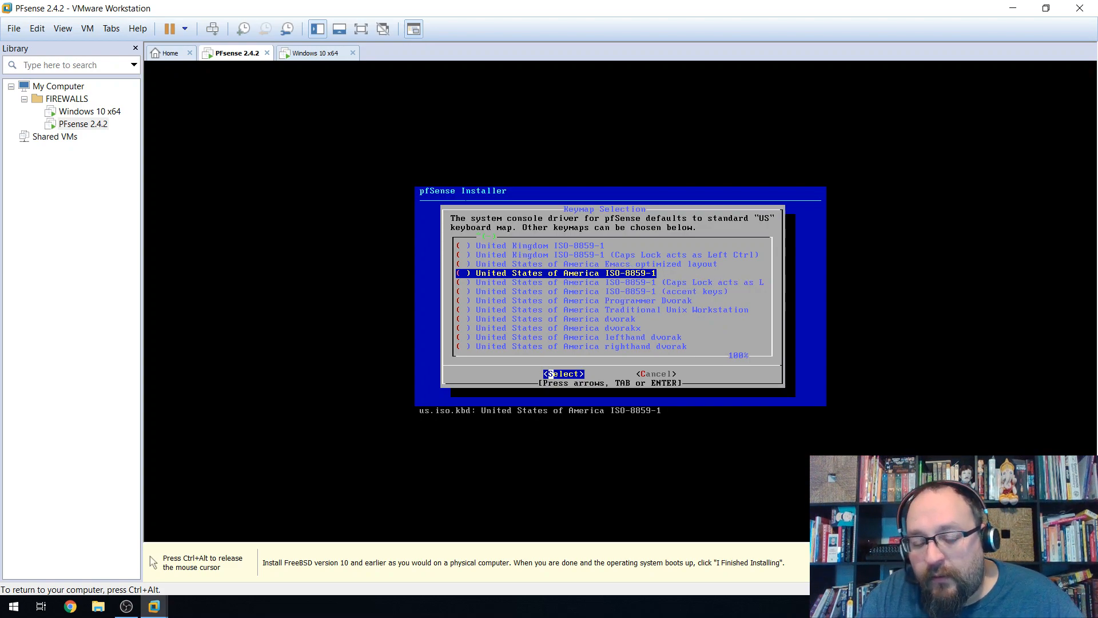
pyautogui.press('Up')
pyautogui.press('Up')
pyautogui.press('Up')
pyautogui.press('Up')
pyautogui.press('Up')
pyautogui.press('Up')
pyautogui.press('Up')
pyautogui.press('Up')
pyautogui.press('Up')
pyautogui.press('Up')
pyautogui.press('Up')
pyautogui.press('Up')
pyautogui.press('Up')
pyautogui.press('Up')
pyautogui.press('Up')
pyautogui.press('Up')
pyautogui.press('Up')
pyautogui.press('Up')
pyautogui.press('Up')
pyautogui.press('Up')
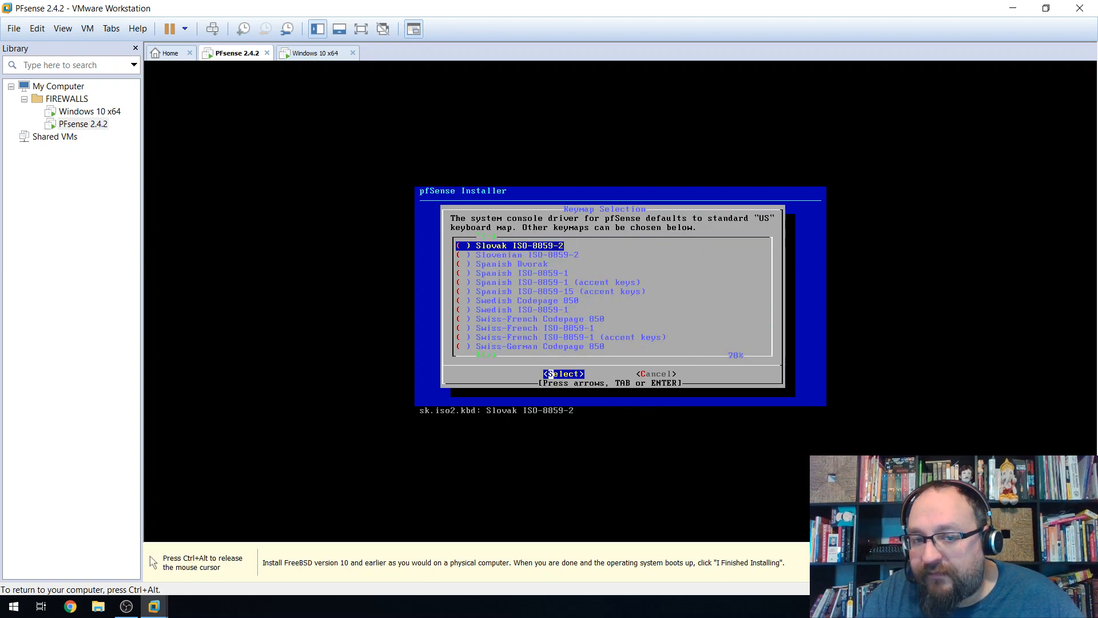
pyautogui.press('Up')
pyautogui.press('Up')
pyautogui.press('Up')
pyautogui.press('Up')
pyautogui.press('Up')
pyautogui.press('Up')
pyautogui.press('Up')
pyautogui.press('Up')
pyautogui.press('Up')
pyautogui.press('Up')
pyautogui.press('Up')
pyautogui.press('Up')
pyautogui.press('Up')
pyautogui.press('Up')
pyautogui.press('Up')
pyautogui.press('Up')
pyautogui.press('Up')
pyautogui.press('Up')
pyautogui.press('Up')
pyautogui.press('Up')
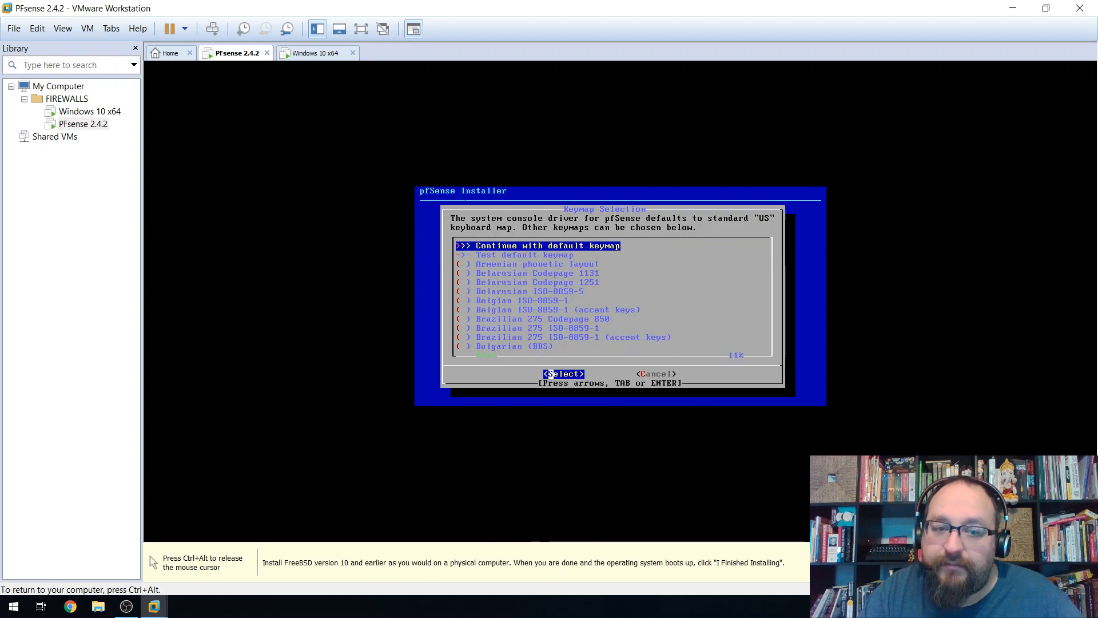
pyautogui.press('Return')
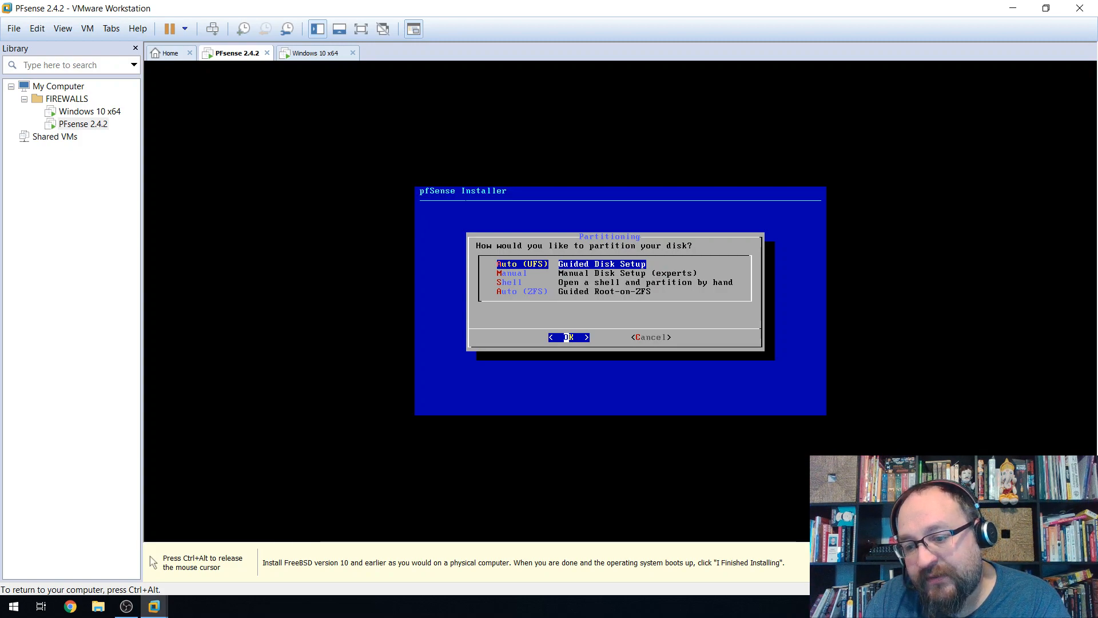
# Select Auto (UFS) Guided Disk Setup in pfSense's Partitioning menu and confirm it.
pyautogui.press('Down')
pyautogui.press('Down')
pyautogui.press('Down')
pyautogui.press('Up')
pyautogui.press('Up')
pyautogui.press('Up')
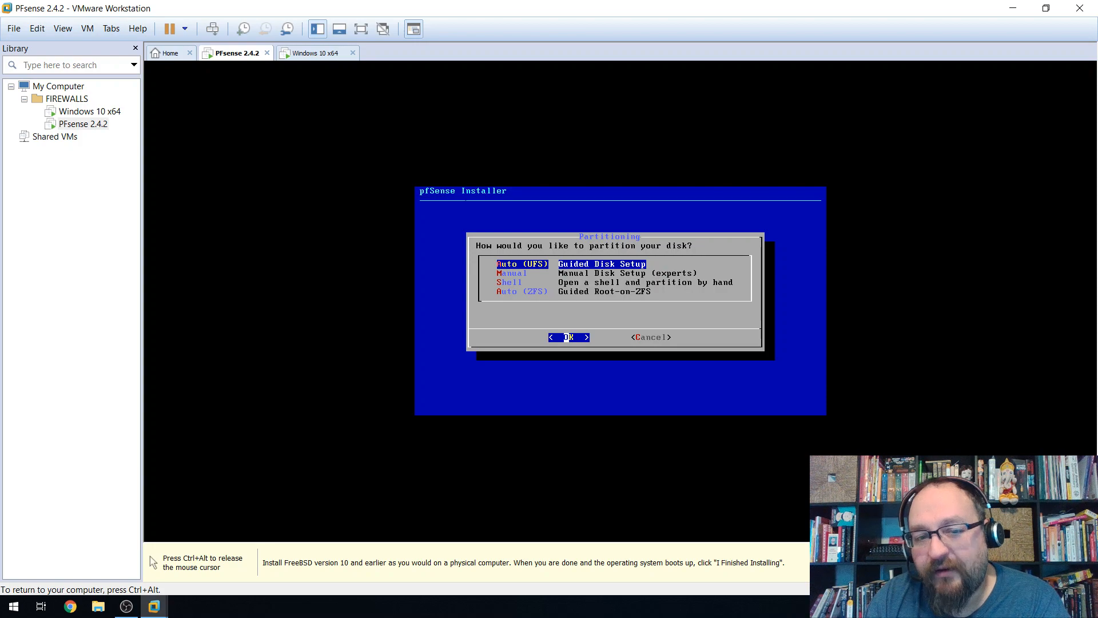
pyautogui.press('Return')
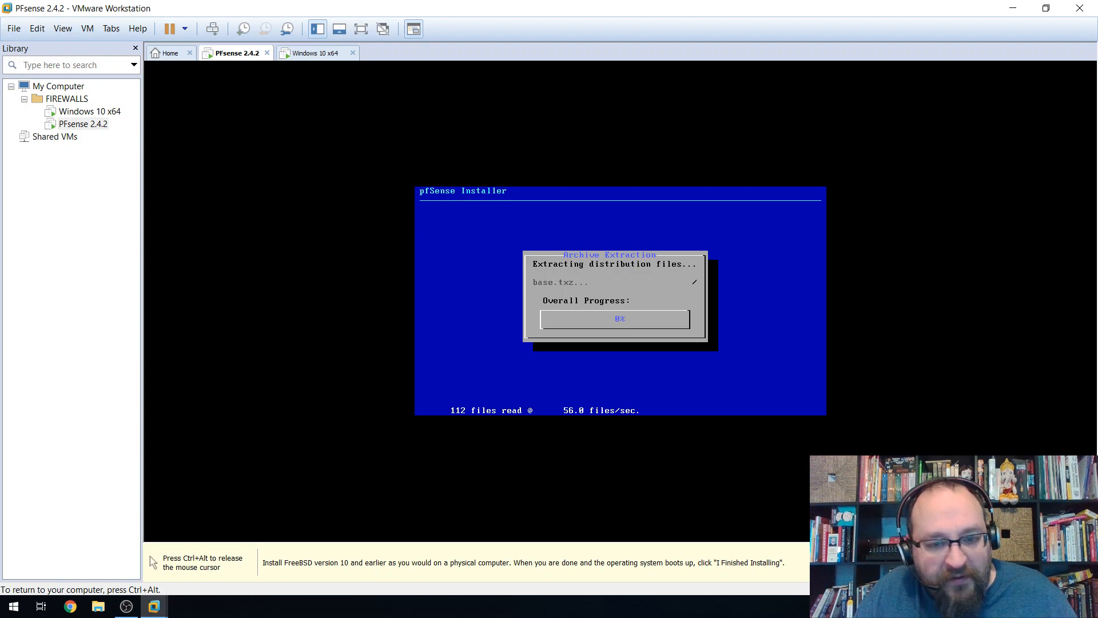
# Move to the Windows 10 x64 VM and continue setup with Windows 10 Education selected.
pyautogui.hotkey('ctrl', 'alt')
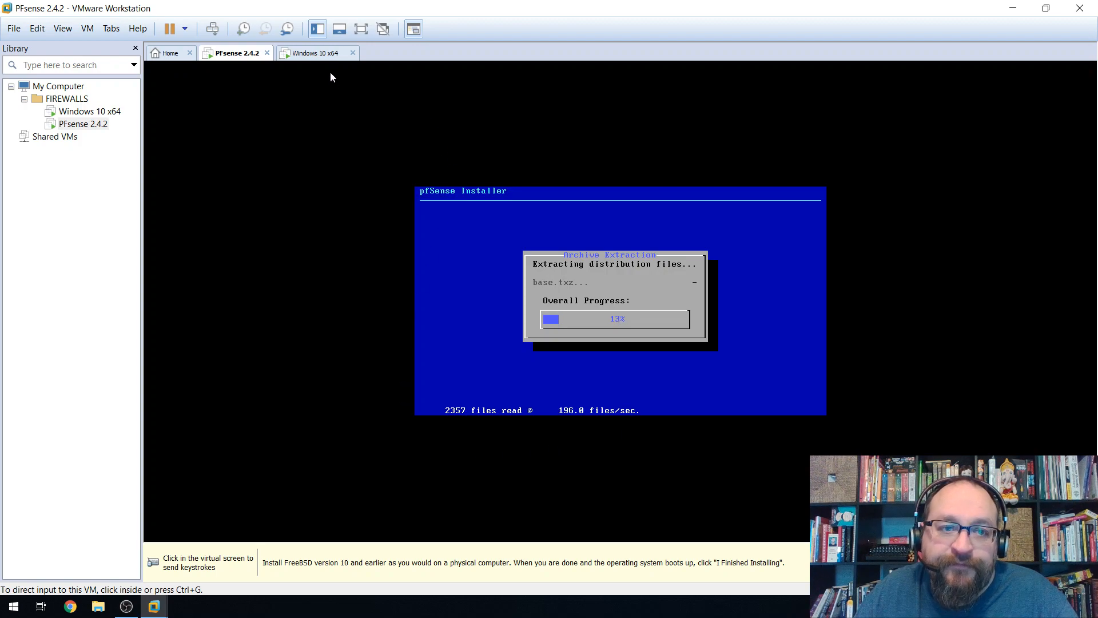
pyautogui.click(315, 53)
pyautogui.click(525, 310)
pyautogui.click(780, 400)
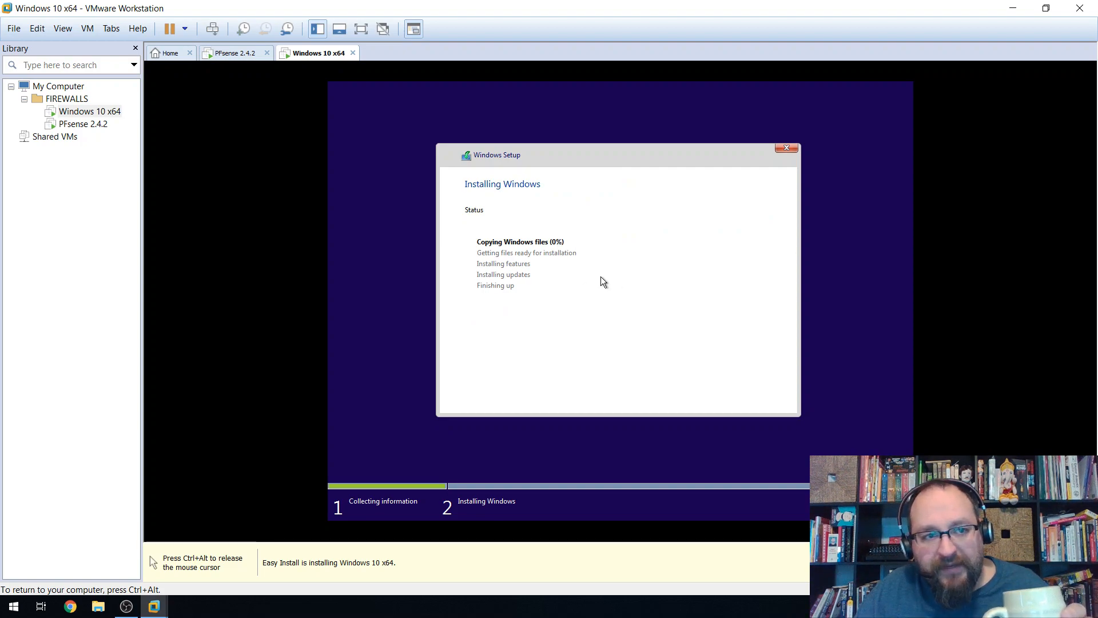
# Release the Windows 10 VM, check pfSense extraction progress at 84%, and end on the PFsense 2.4.2 tab.
pyautogui.hotkey('ctrl', 'alt')
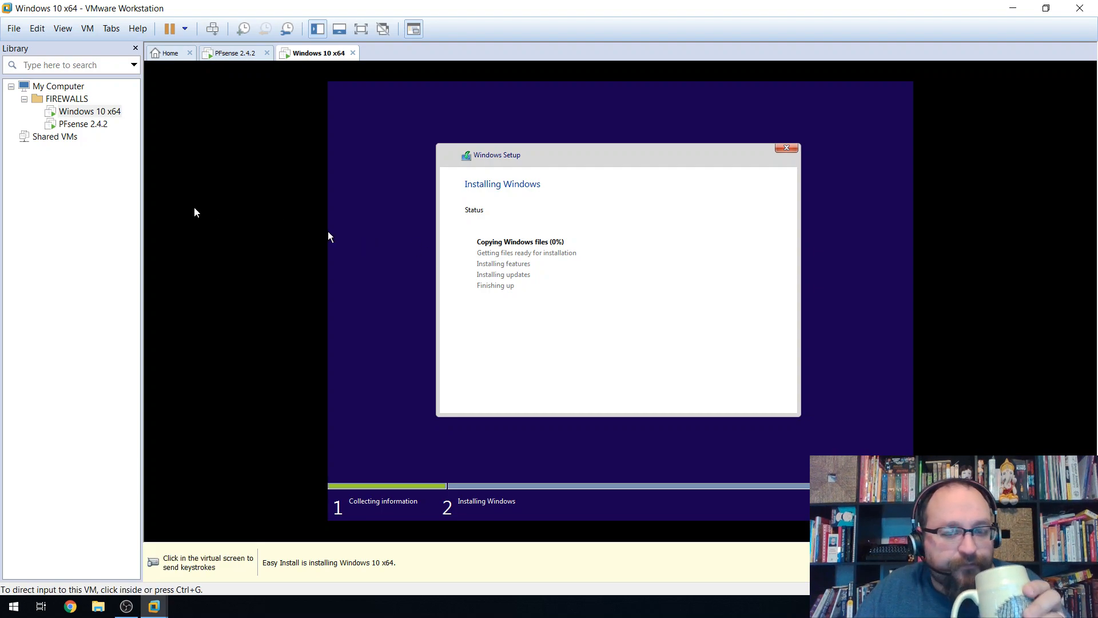
pyautogui.click(249, 55)
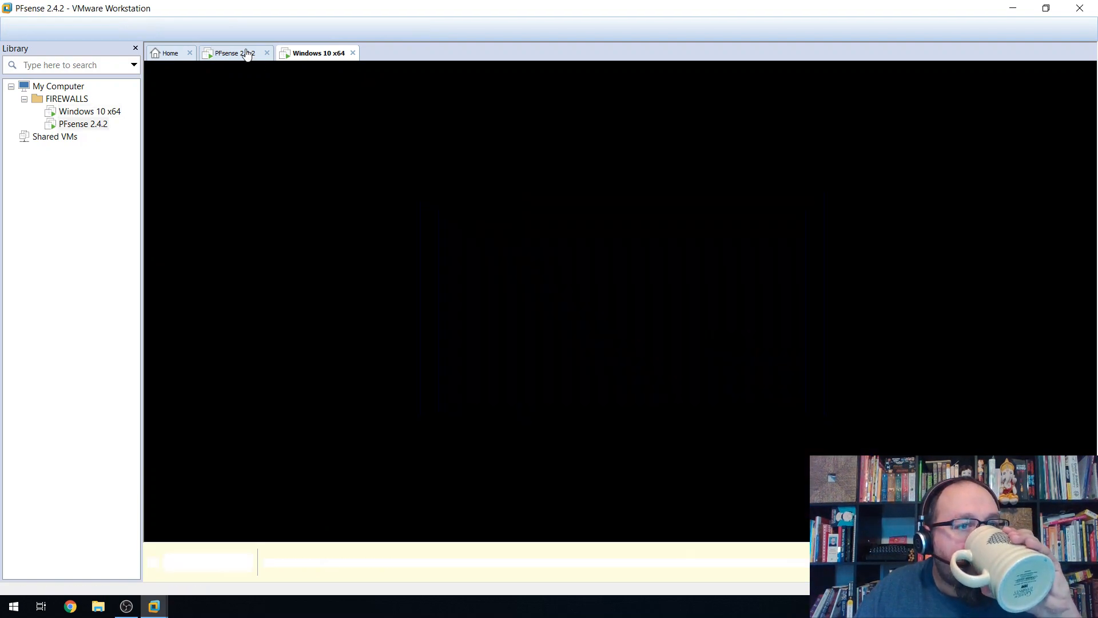
pyautogui.click(337, 54)
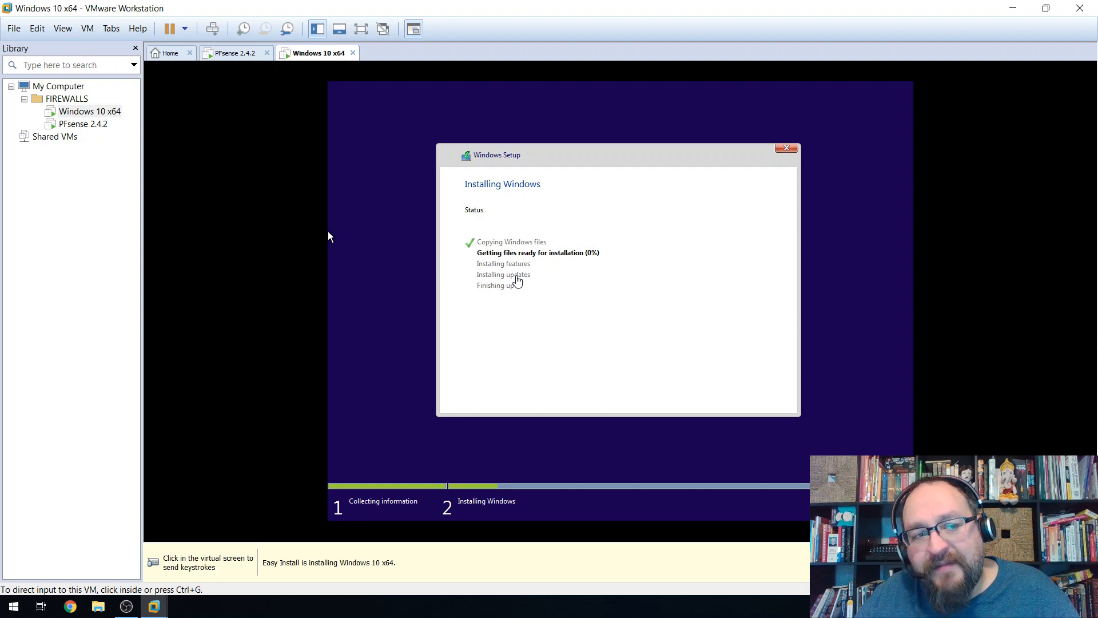
pyautogui.click(231, 55)
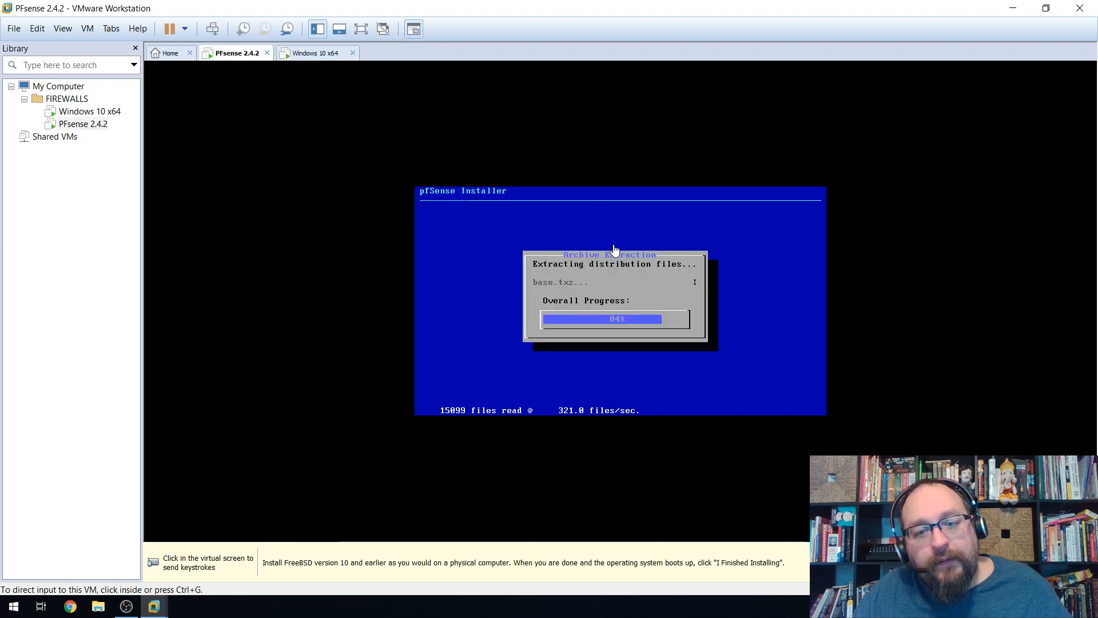
# Look over the pfSense VM's power options without choosing one.
pyautogui.click(588, 215)
pyautogui.hotkey('ctrl', 'alt')
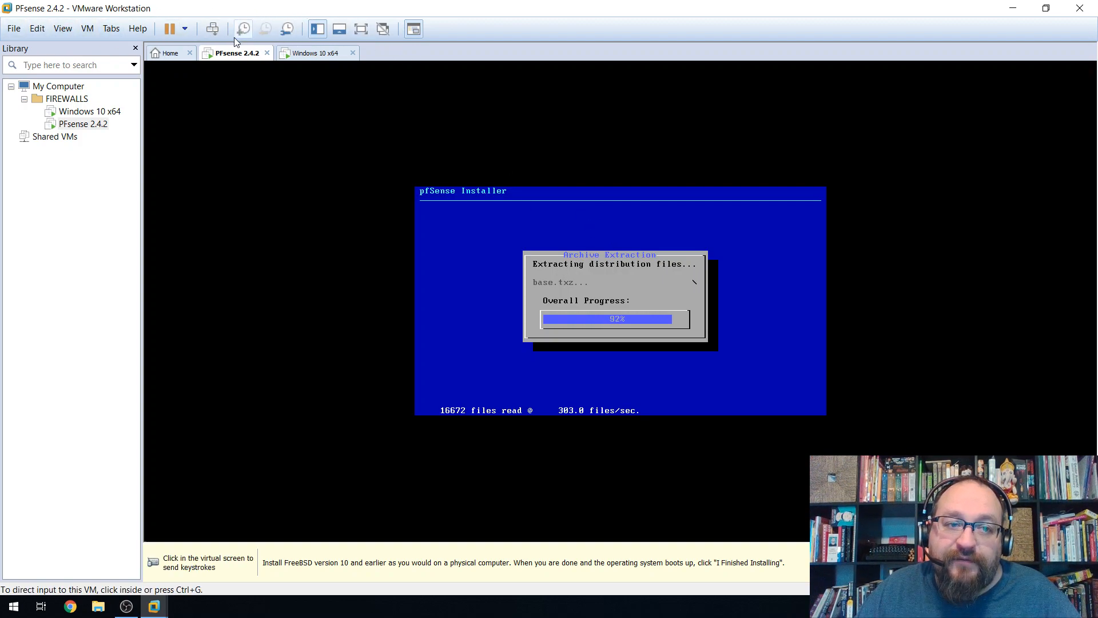
pyautogui.click(184, 30)
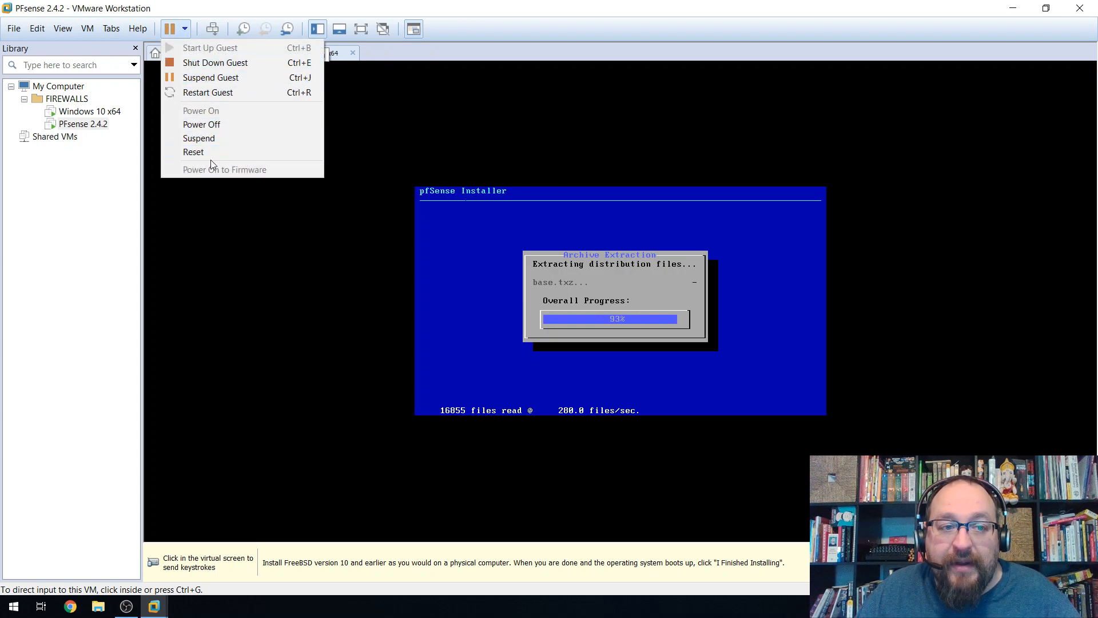
pyautogui.click(223, 3)
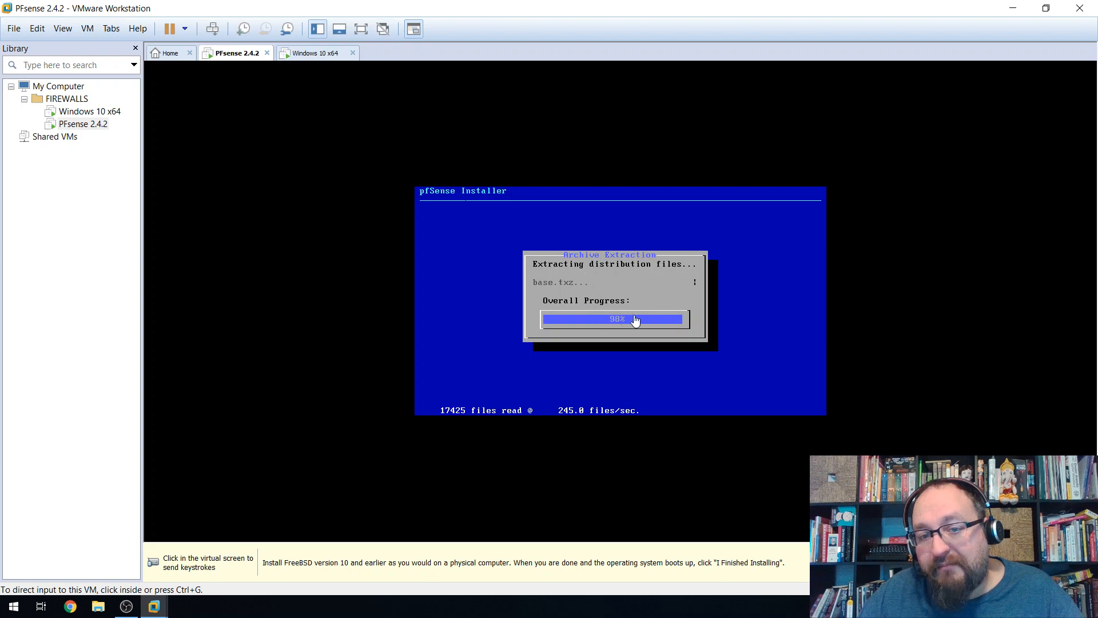
# Show the pfSense VM full screen, then minimise VMware to reveal the host desktop.
pyautogui.click(361, 28)
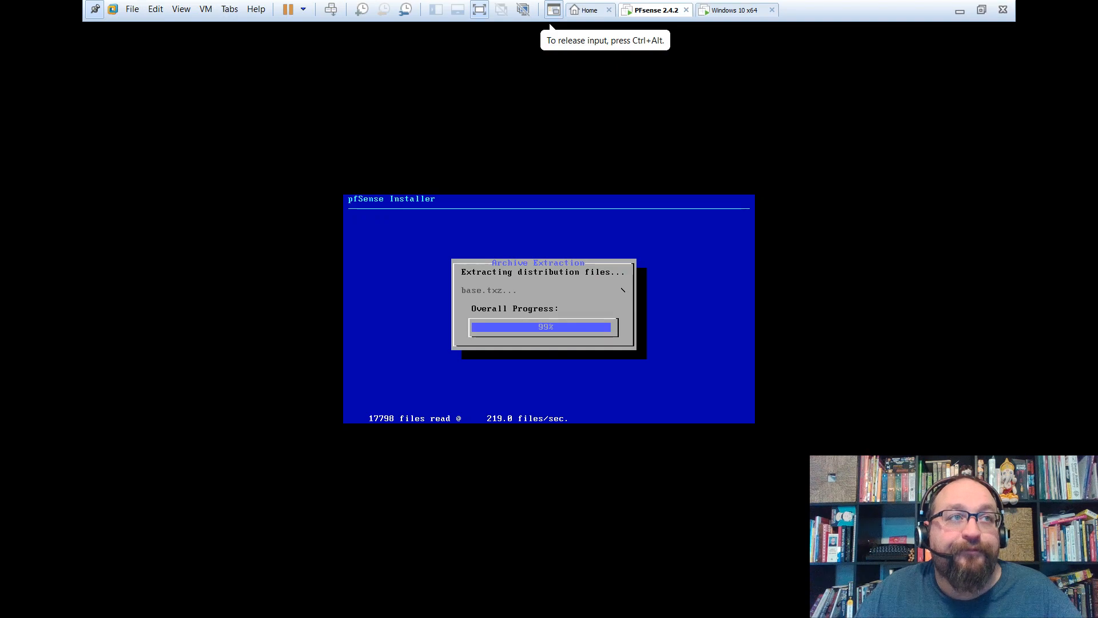
pyautogui.hotkey('ctrl', 'alt')
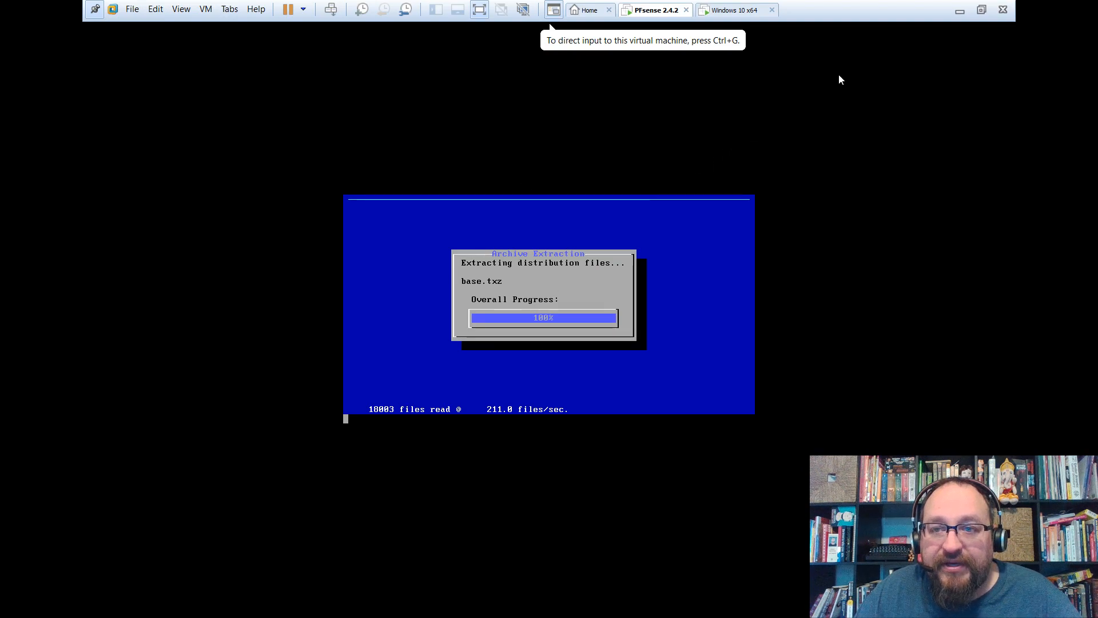
pyautogui.click(961, 16)
# Set the host display resolution to 800 × 600 in Display settings.
pyautogui.rightClick(664, 117)
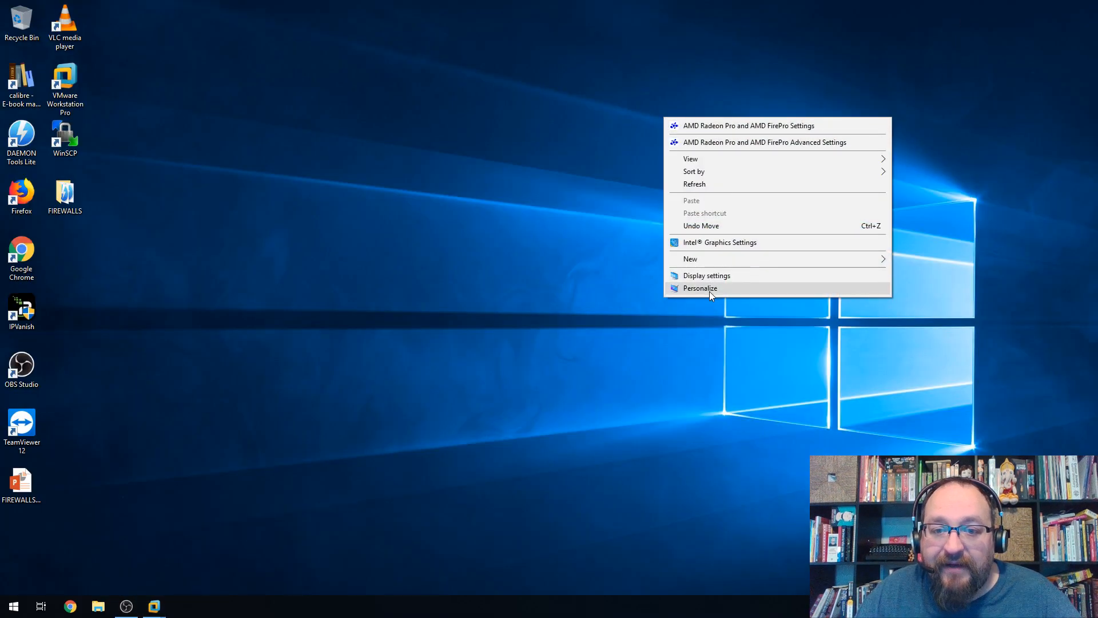
pyautogui.click(705, 277)
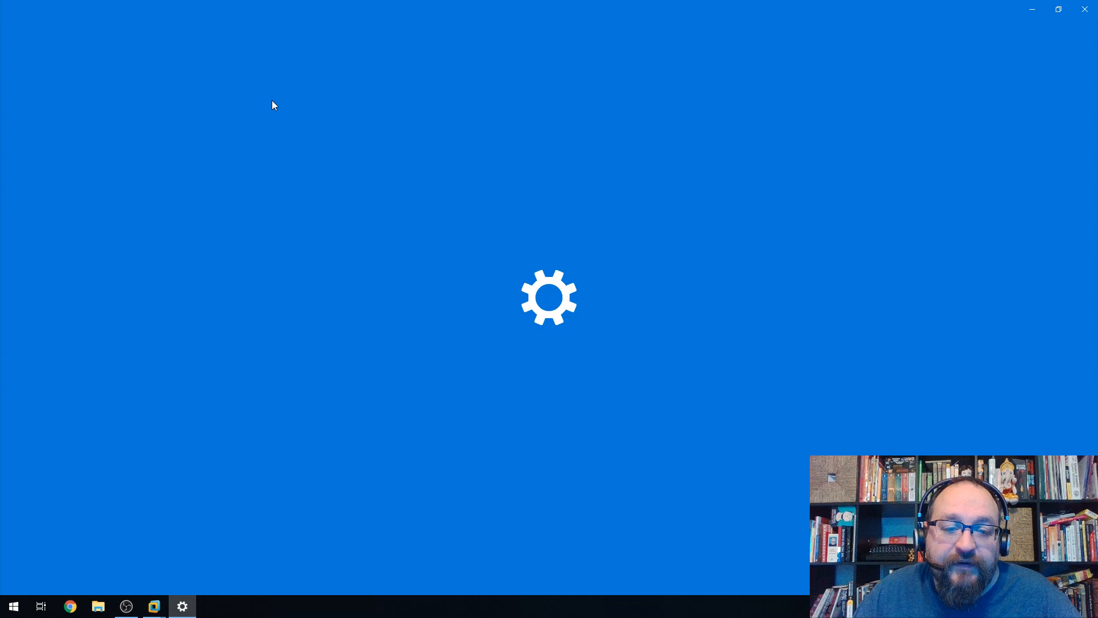
pyautogui.scroll(-5, 404, 318)
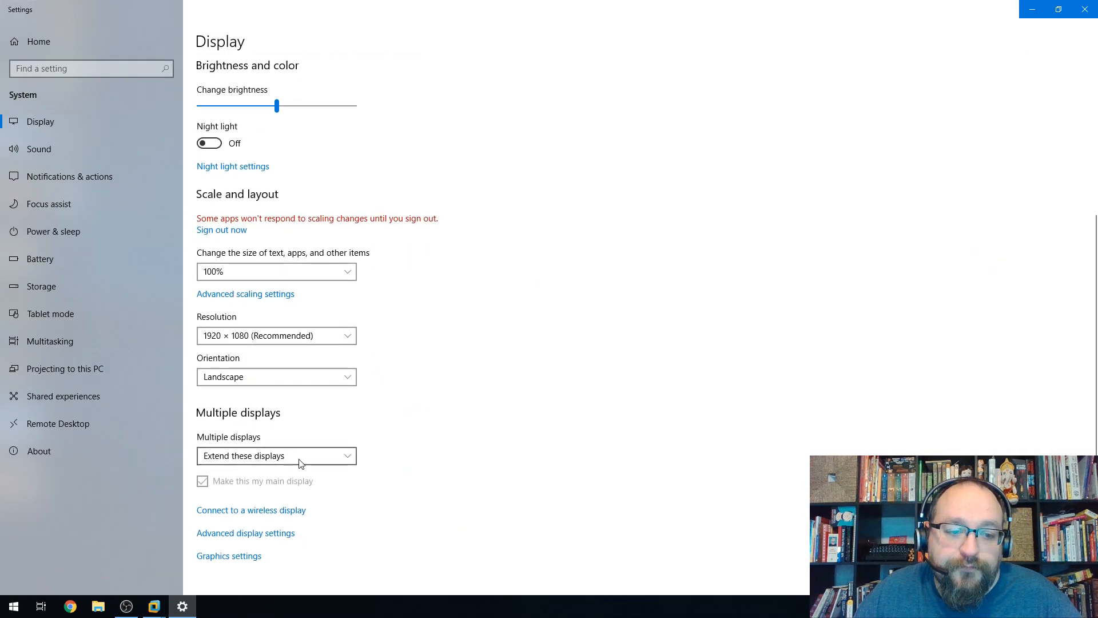
pyautogui.click(249, 336)
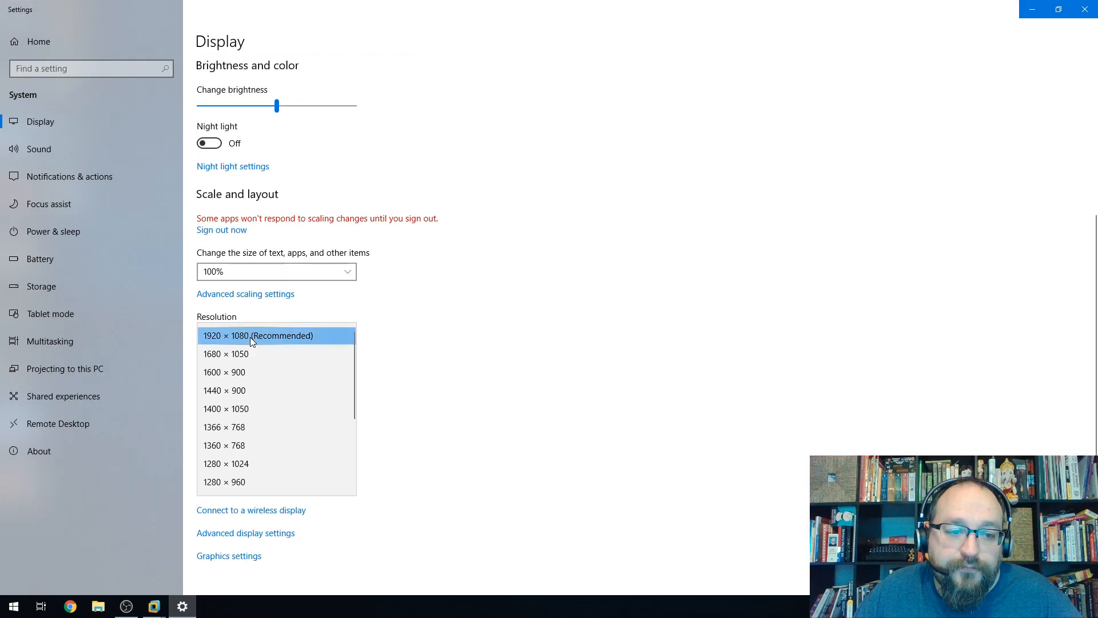
pyautogui.scroll(-3, 236, 457)
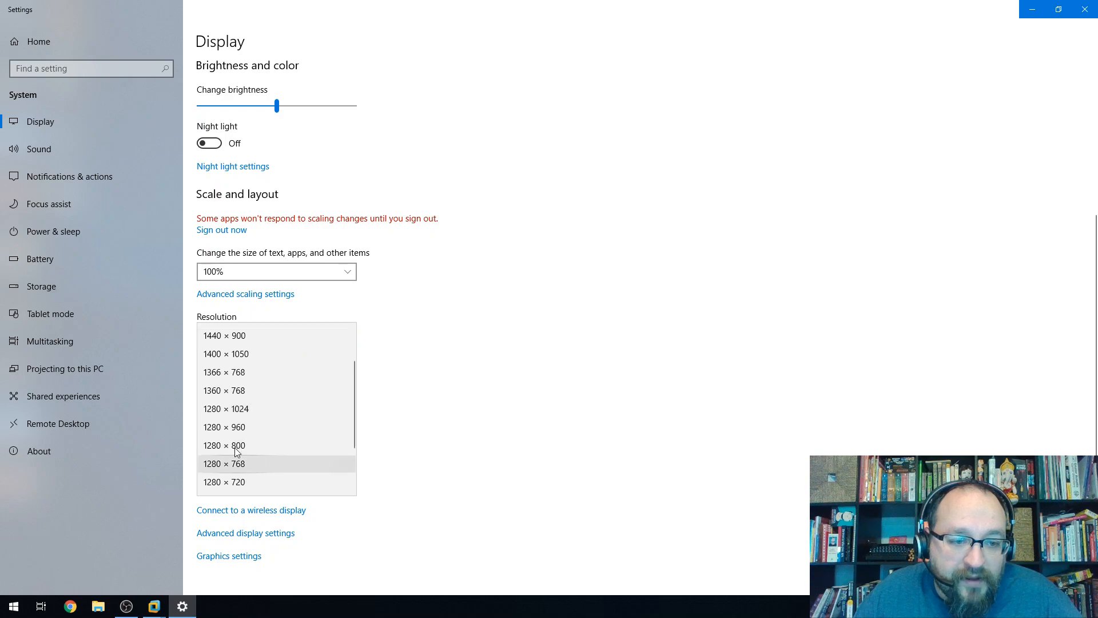
pyautogui.click(245, 482)
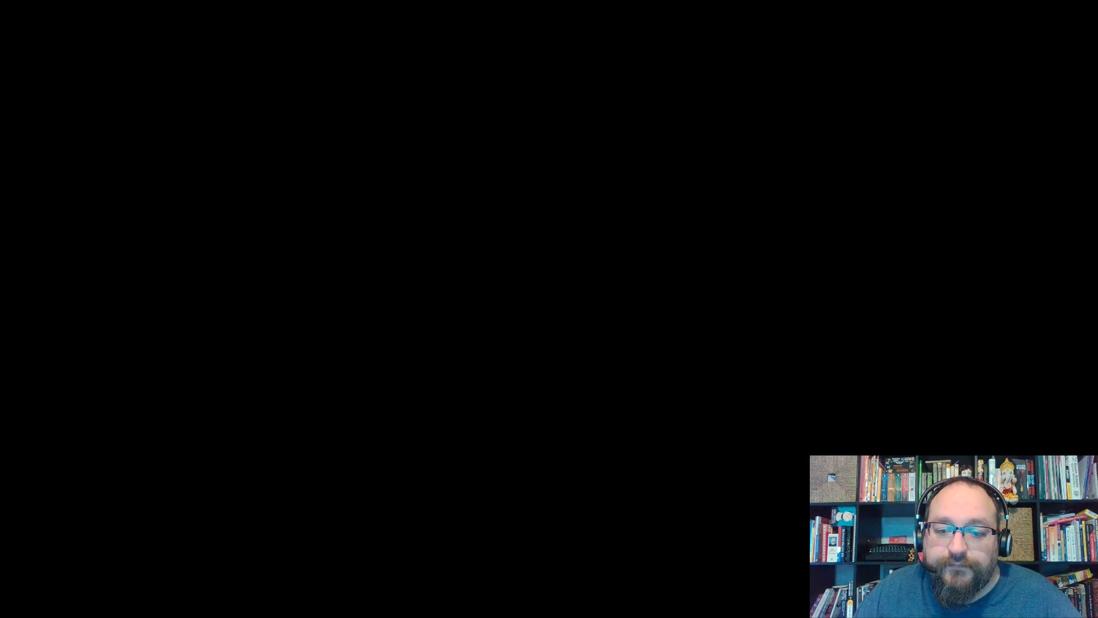
# Minimise Settings and bring the PFsense 2.4.2 VM window back to the front.
pyautogui.click(380, 7)
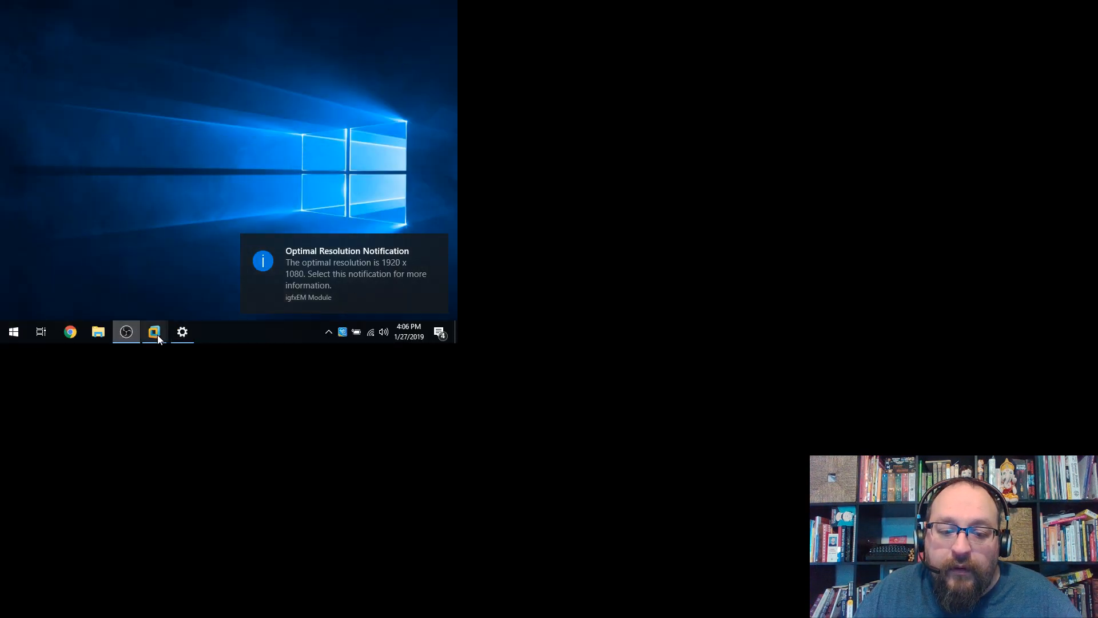
pyautogui.click(183, 331)
pyautogui.moveTo(155, 338)
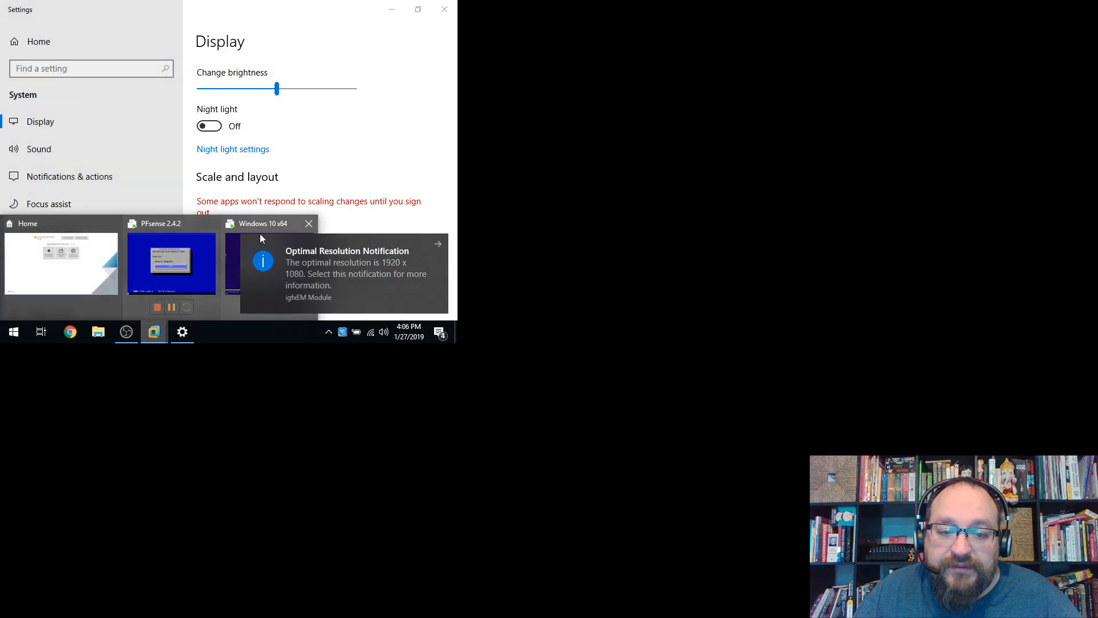
pyautogui.click(158, 253)
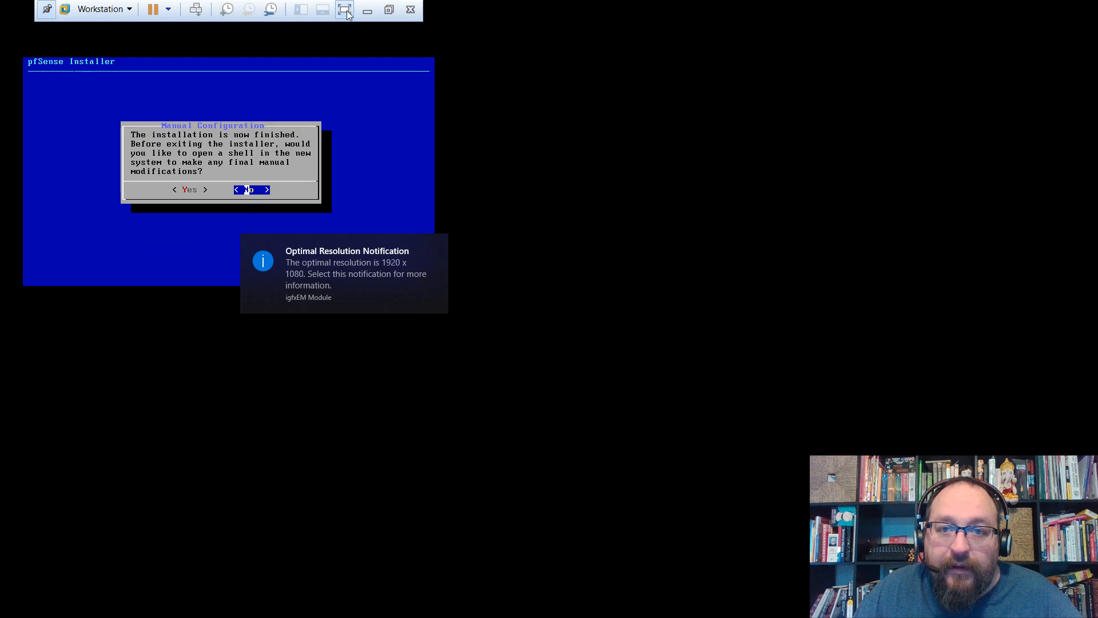
# Toggle the pfSense VM's full-screen view on and back off.
pyautogui.click(346, 11)
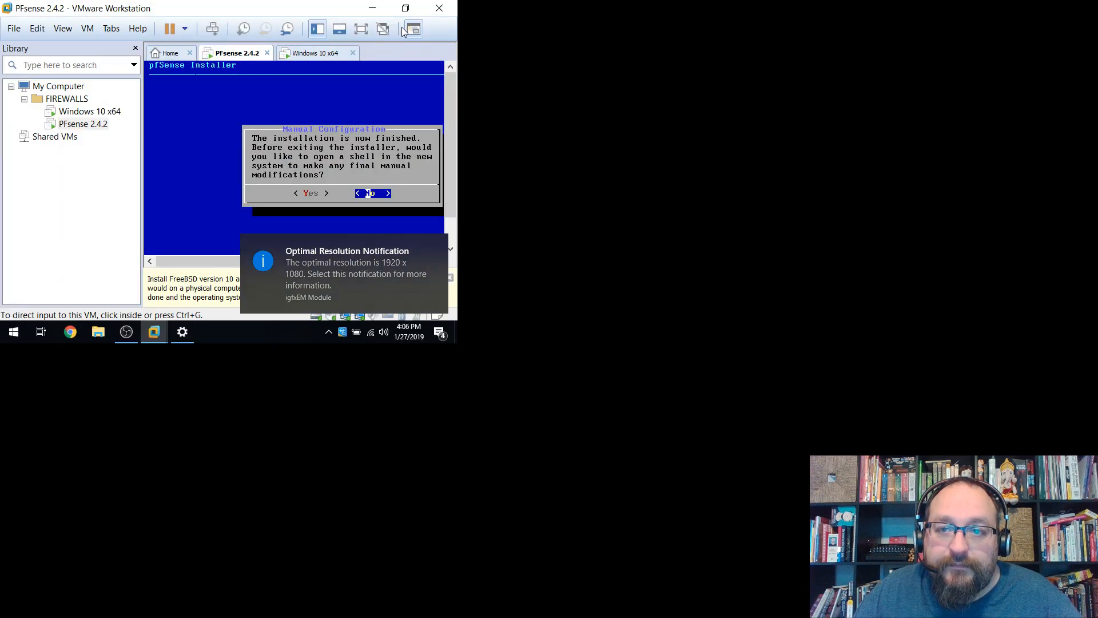
pyautogui.click(361, 28)
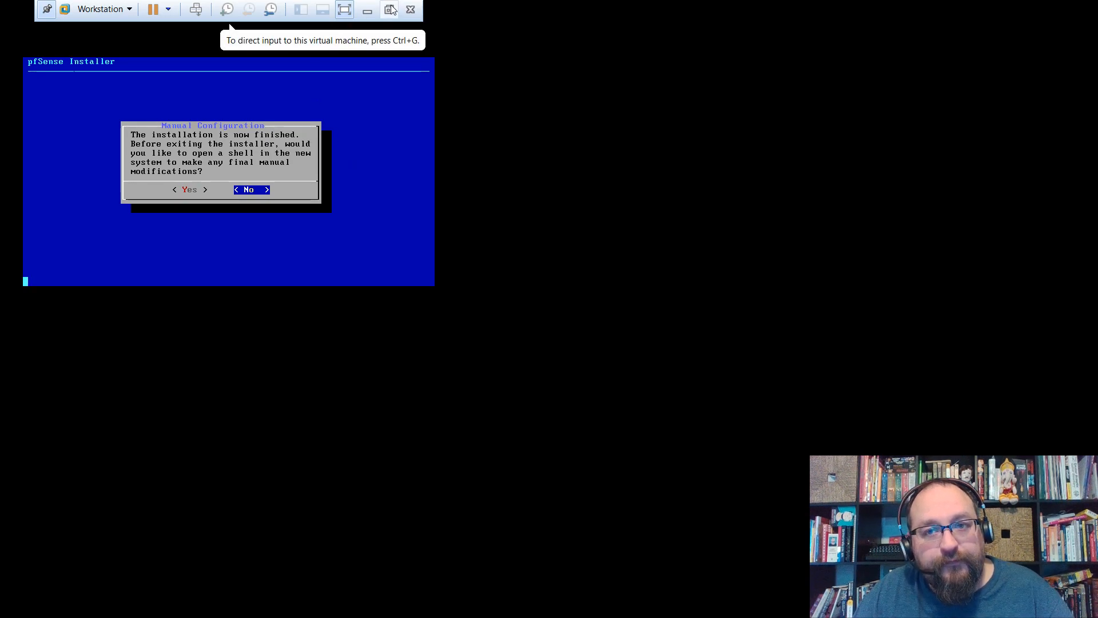
pyautogui.click(345, 10)
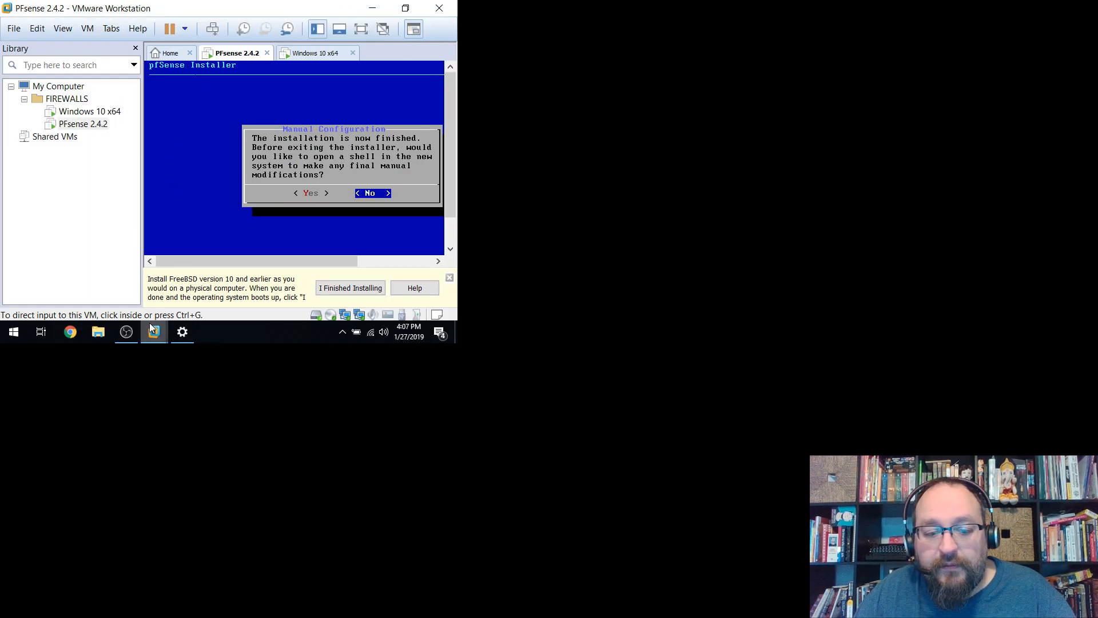
# Restore the host resolution to 1920 × 1080 (Recommended) and close Settings.
pyautogui.click(183, 332)
pyautogui.scroll(-1, 348, 246)
pyautogui.scroll(-6, 350, 240)
pyautogui.scroll(3, 324, 231)
pyautogui.click(246, 89)
pyautogui.scroll(3, 255, 111)
pyautogui.click(257, 35)
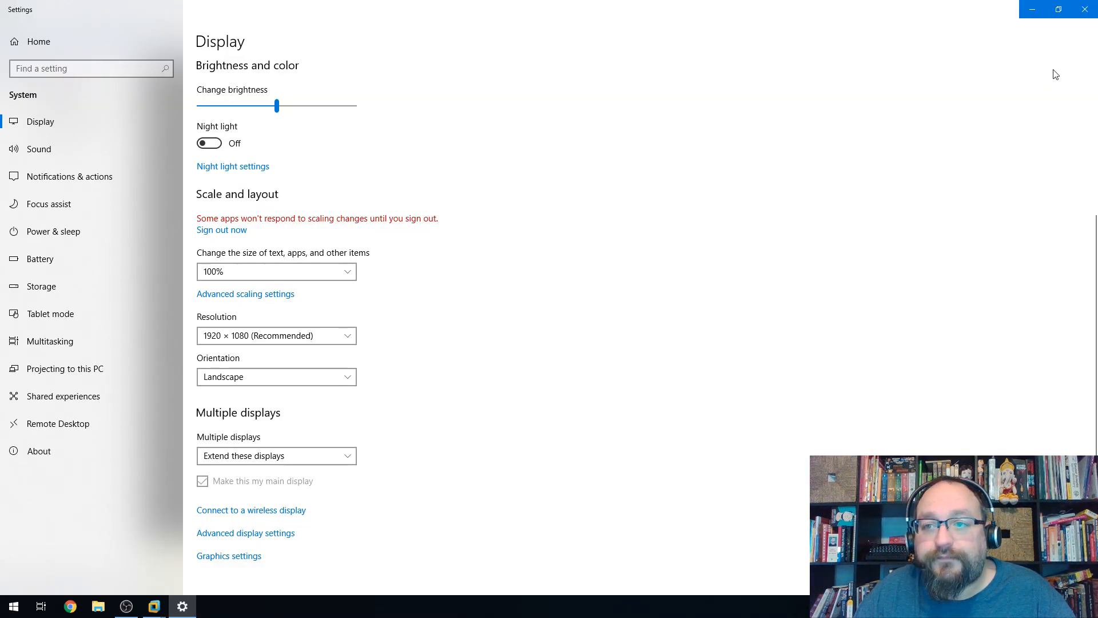
pyautogui.click(1085, 10)
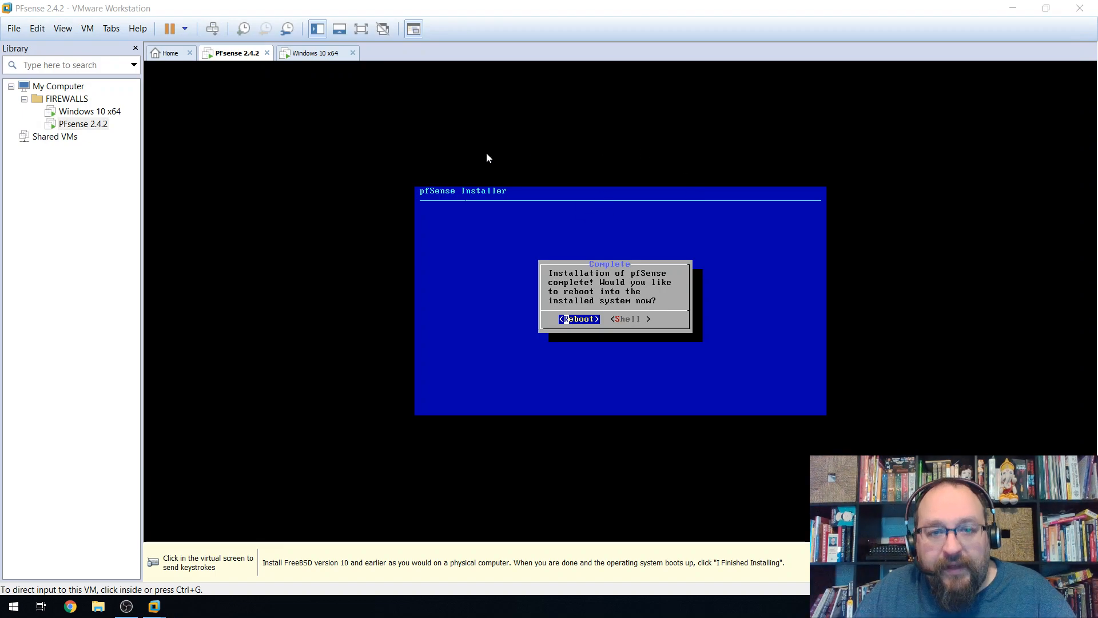
# Confirm Reboot in the full-screen pfSense console, then release input and leave full screen.
pyautogui.click(361, 29)
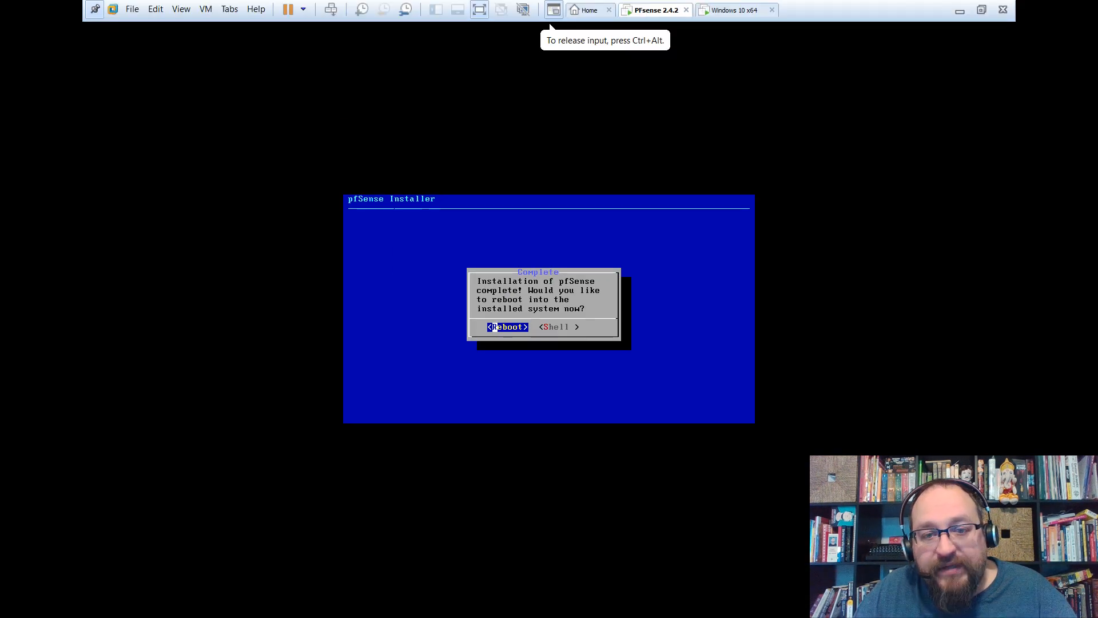
pyautogui.press('Return')
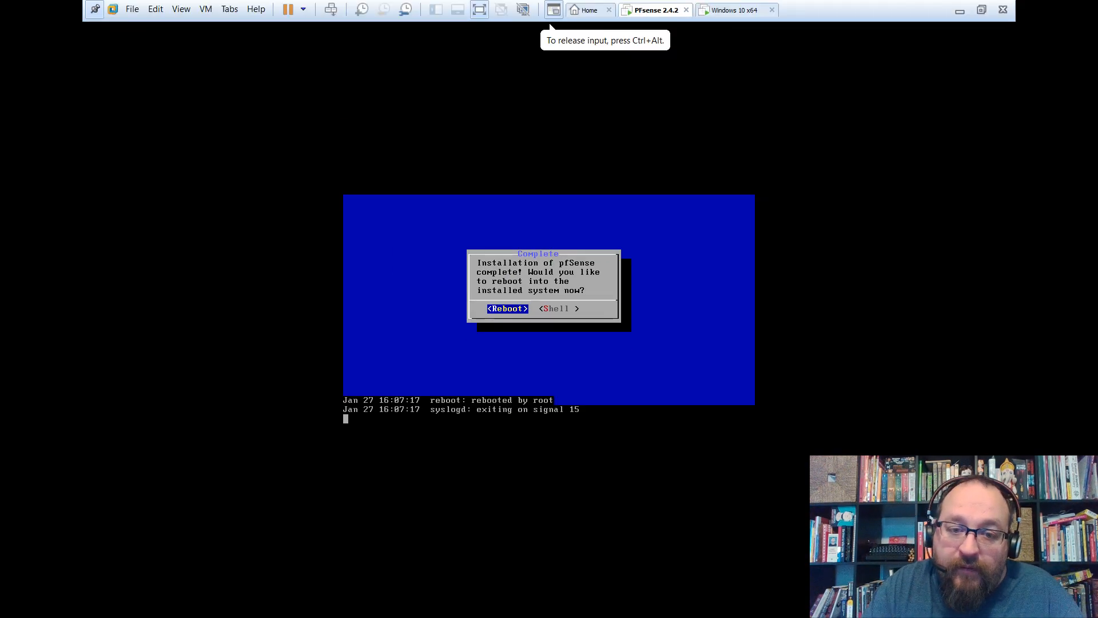
pyautogui.hotkey('ctrl', 'alt')
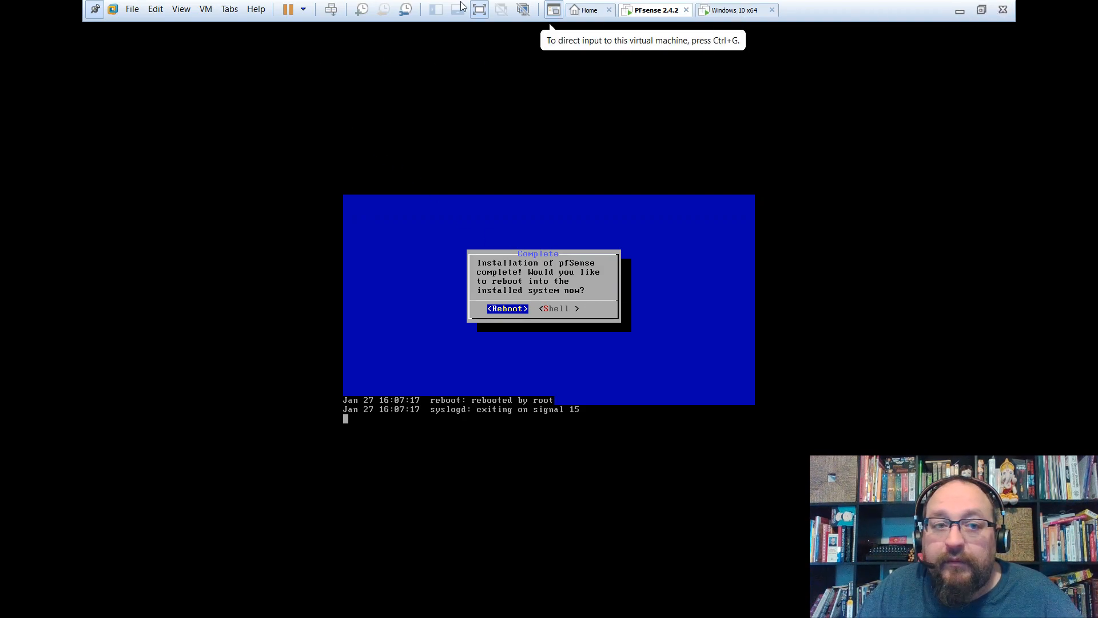
pyautogui.click(480, 10)
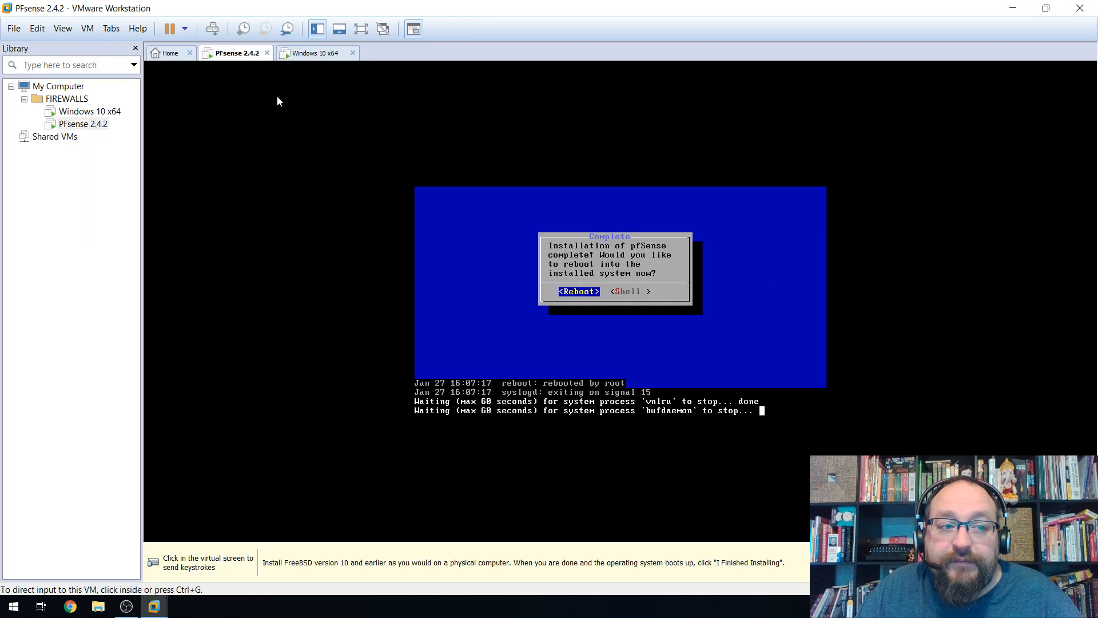
# Untick Connected and Connect at power on for PFsense 2.4.2's CD/DVD (IDE) drive and save.
pyautogui.rightClick(92, 121)
pyautogui.click(138, 333)
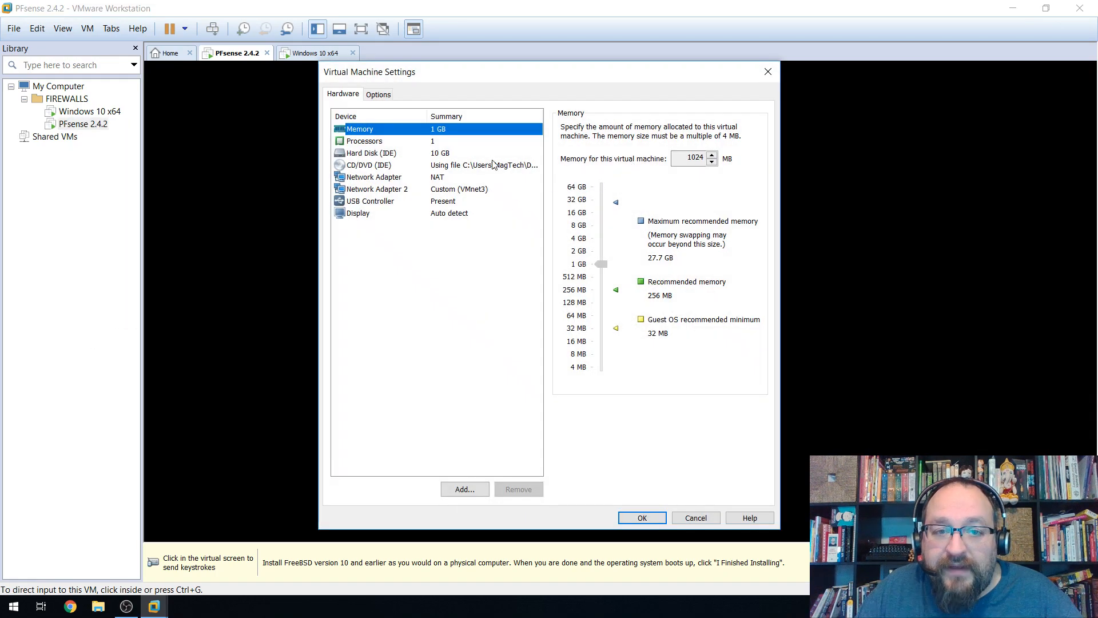
pyautogui.click(433, 167)
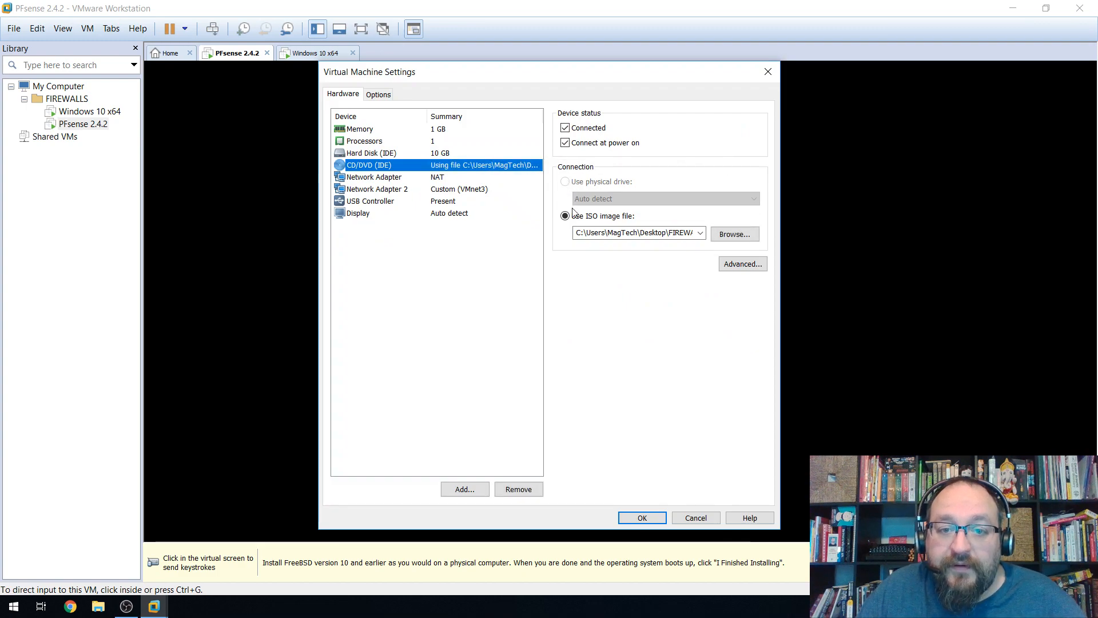
pyautogui.click(565, 129)
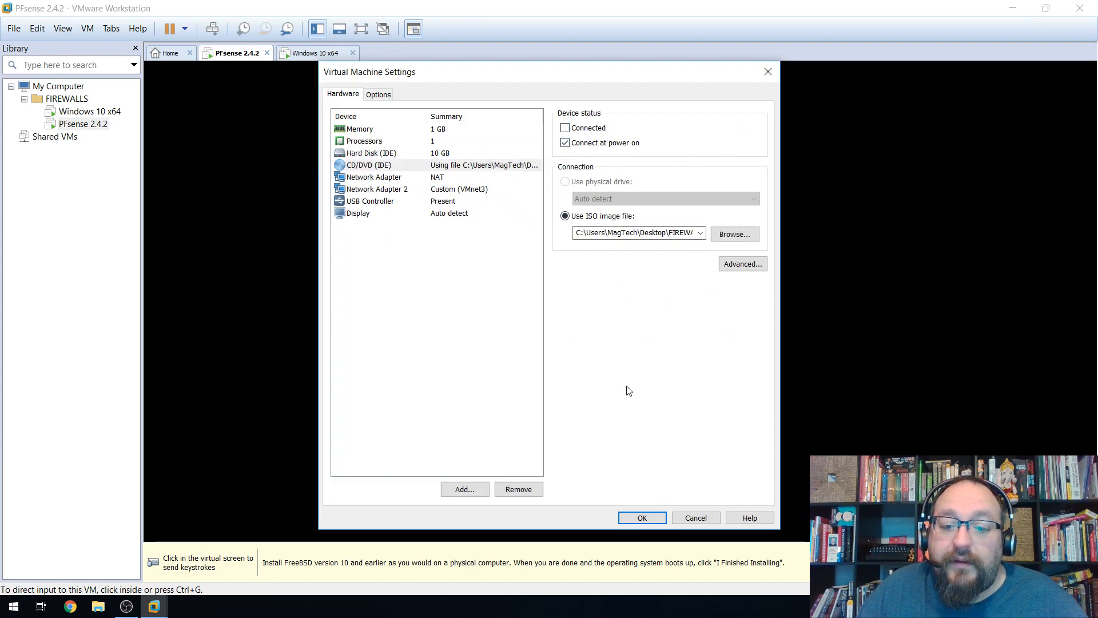
pyautogui.click(565, 143)
pyautogui.click(641, 517)
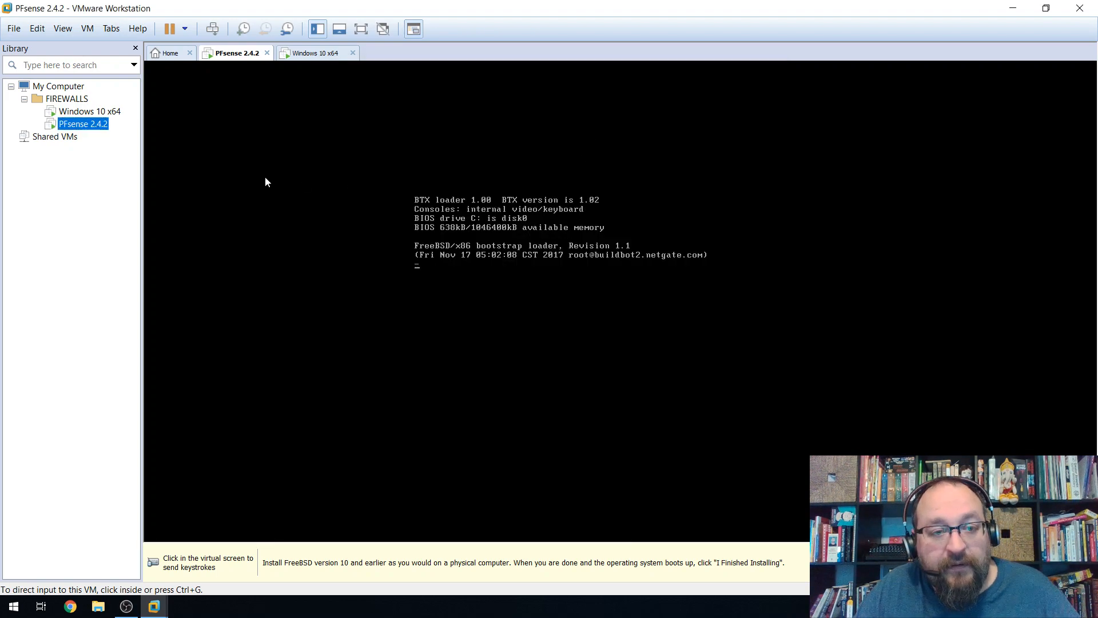
# Verify PFsense 2.4.2's CD/DVD (IDE) drive shows as disconnected, then dismiss the installation hint.
pyautogui.rightClick(72, 125)
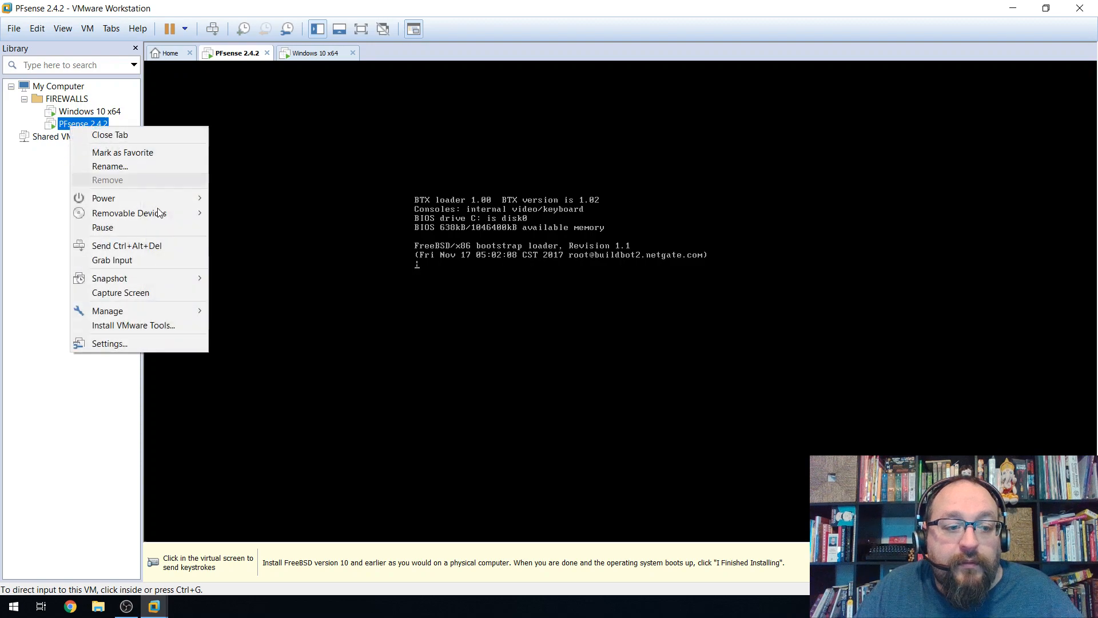
pyautogui.click(147, 343)
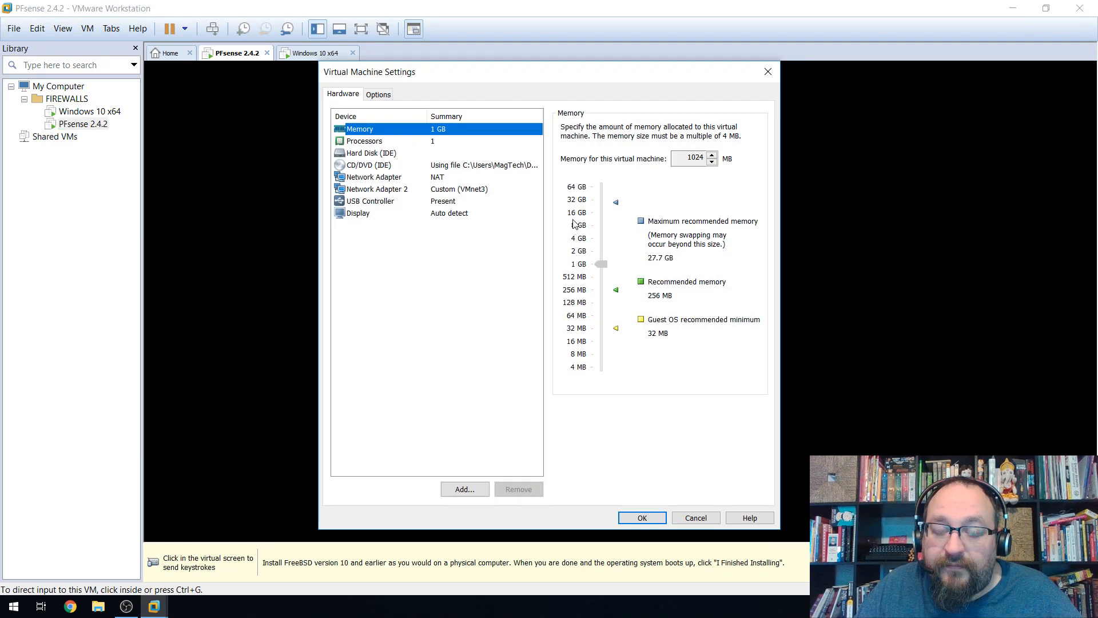
pyautogui.click(395, 166)
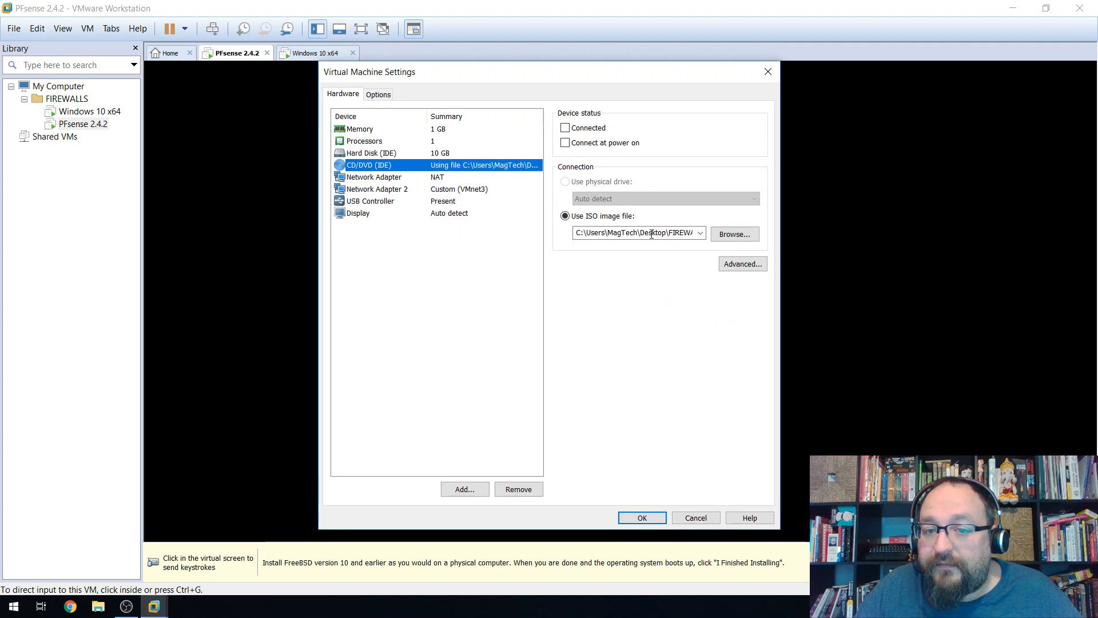
pyautogui.click(686, 520)
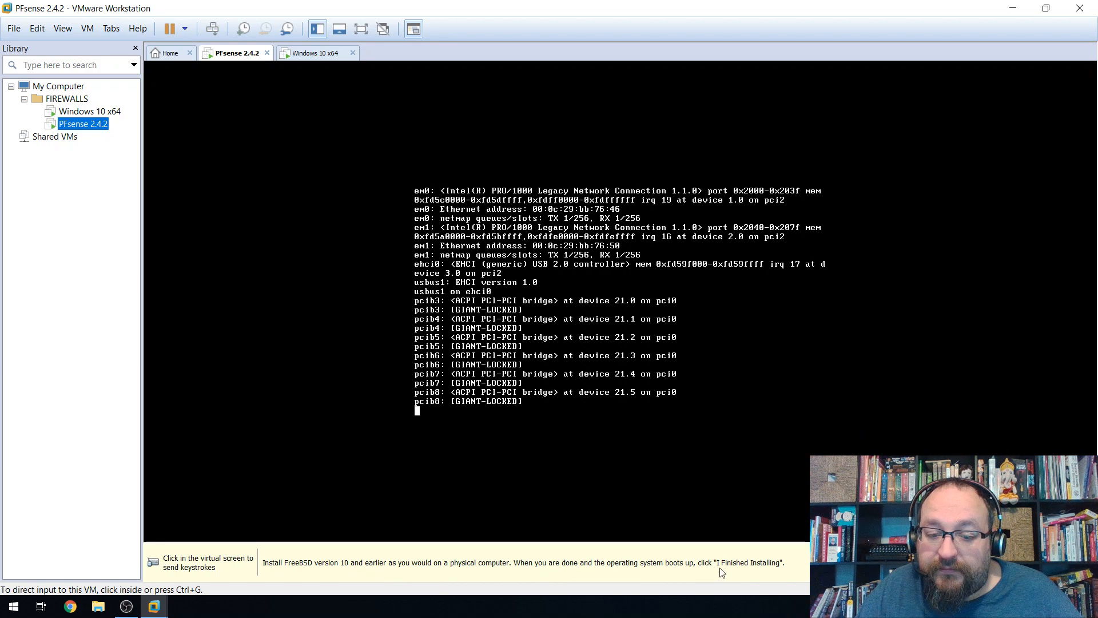
pyautogui.click(961, 563)
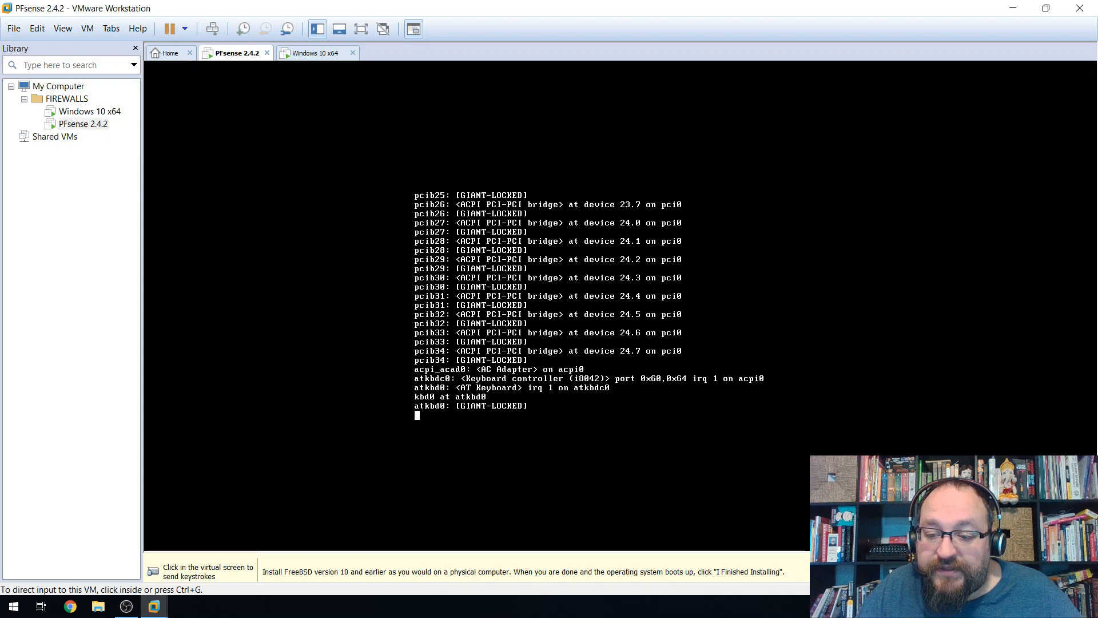
# Recheck the CD/DVD settings, then view the Windows 10 x64 VM's installation at 32%.
pyautogui.rightClick(77, 125)
pyautogui.click(112, 343)
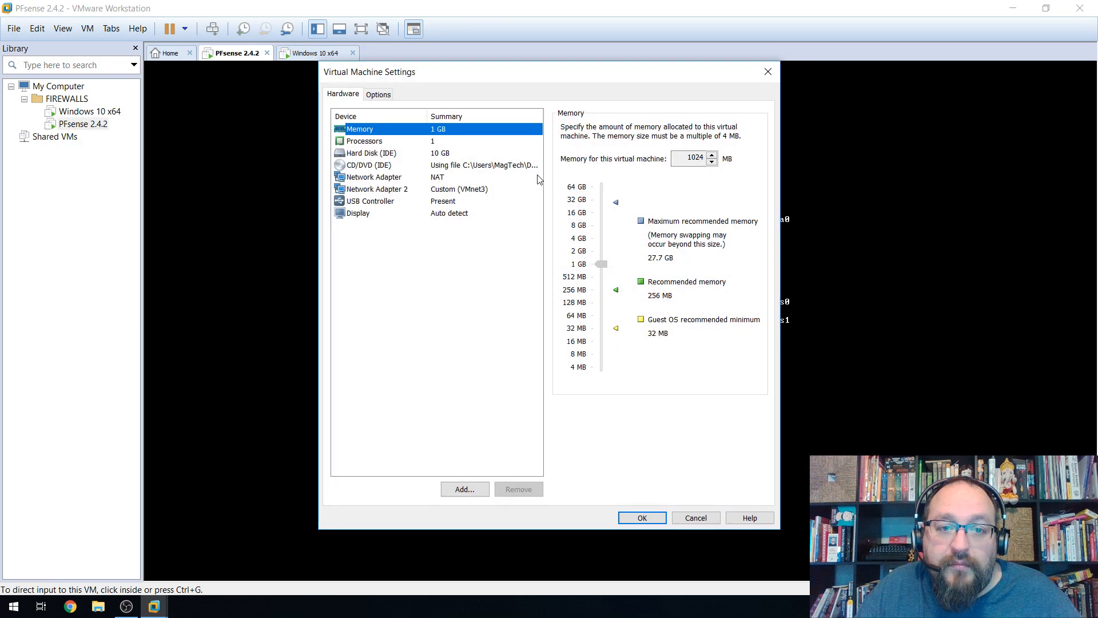
pyautogui.click(452, 166)
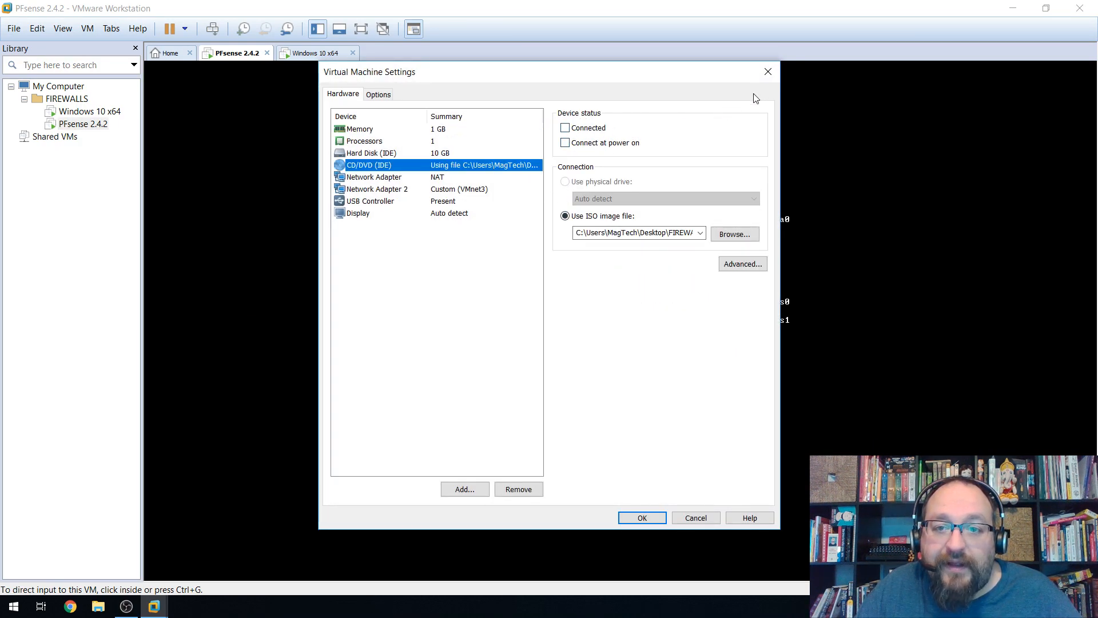
pyautogui.click(767, 73)
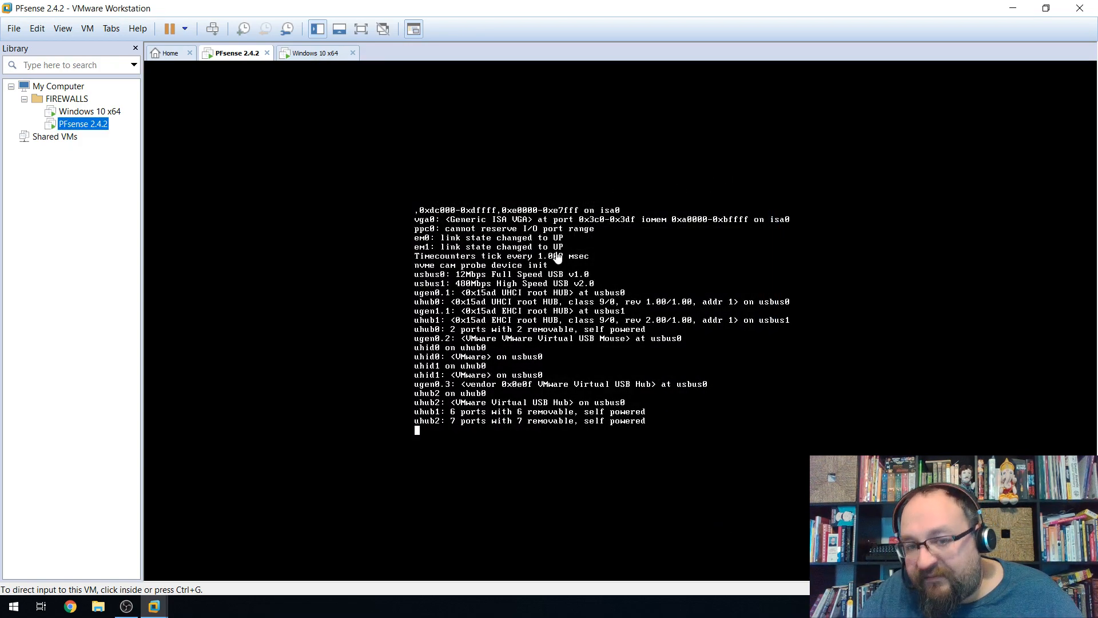
pyautogui.click(307, 53)
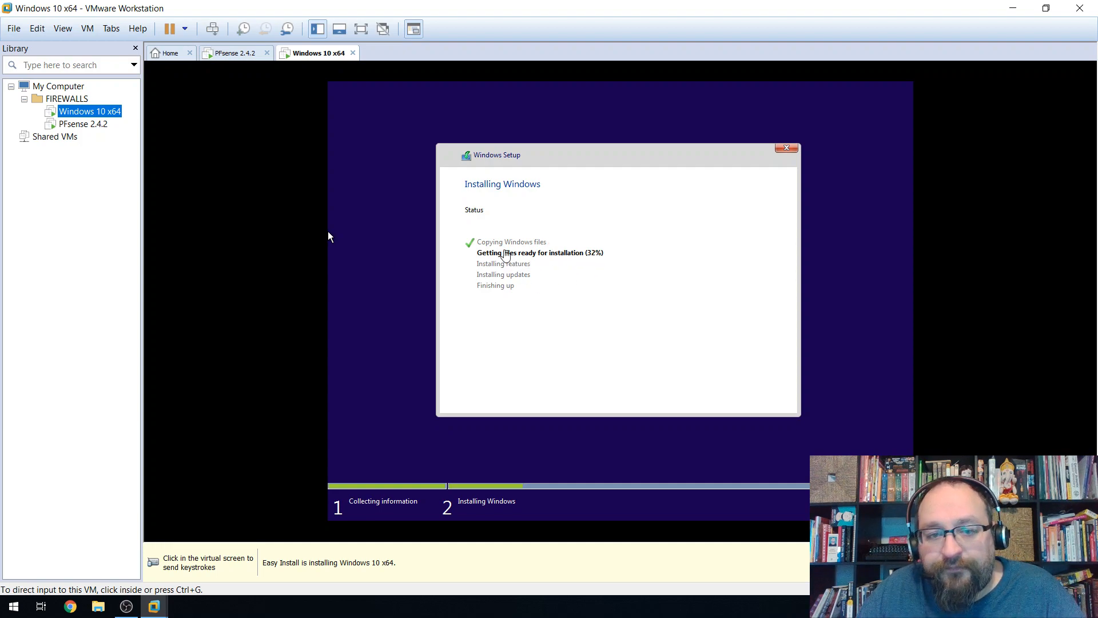
# Return to the PFsense 2.4.2 console as it mounts its clean filesystems.
pyautogui.click(236, 53)
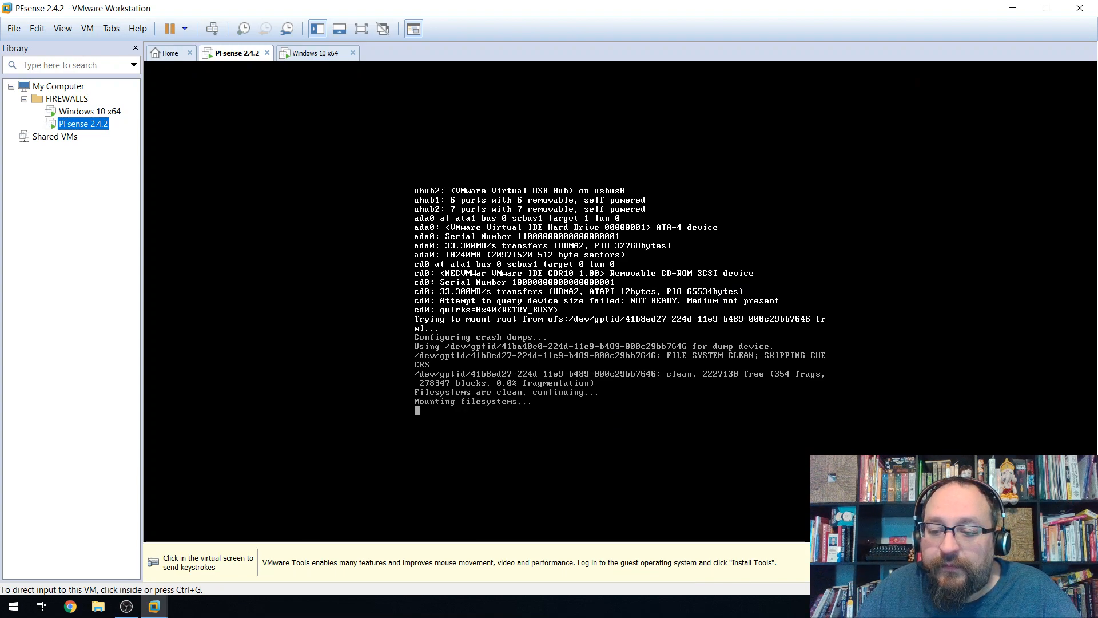
pyautogui.click(614, 382)
pyautogui.hotkey('ctrl', 'alt')
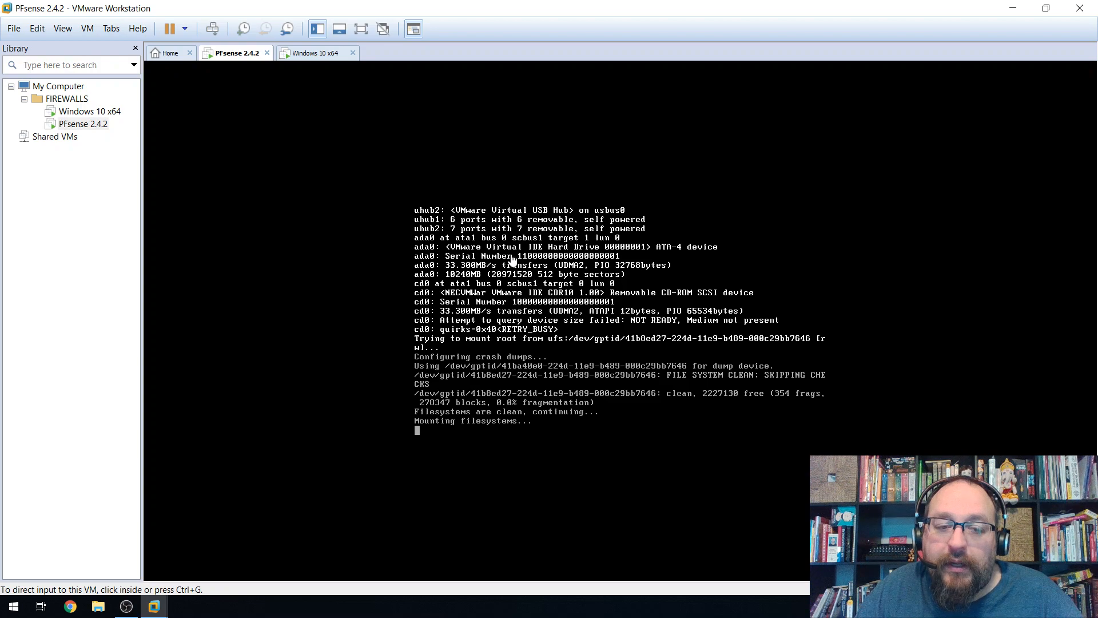
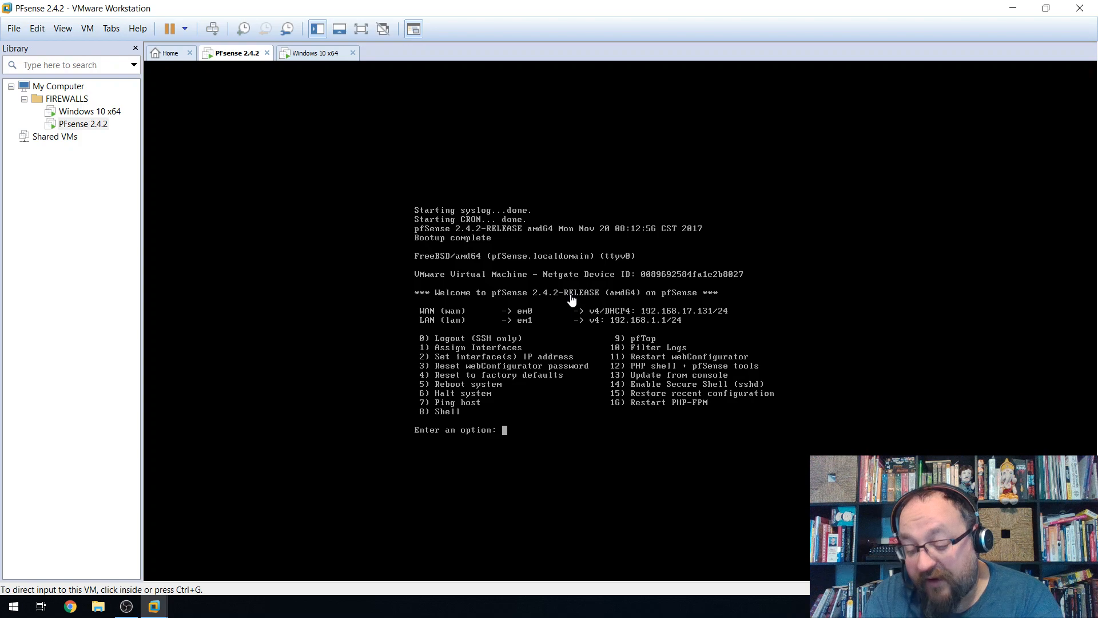
# Release input from the PFsense 2.4.2 console and switch the VM to full-screen view.
pyautogui.click(575, 330)
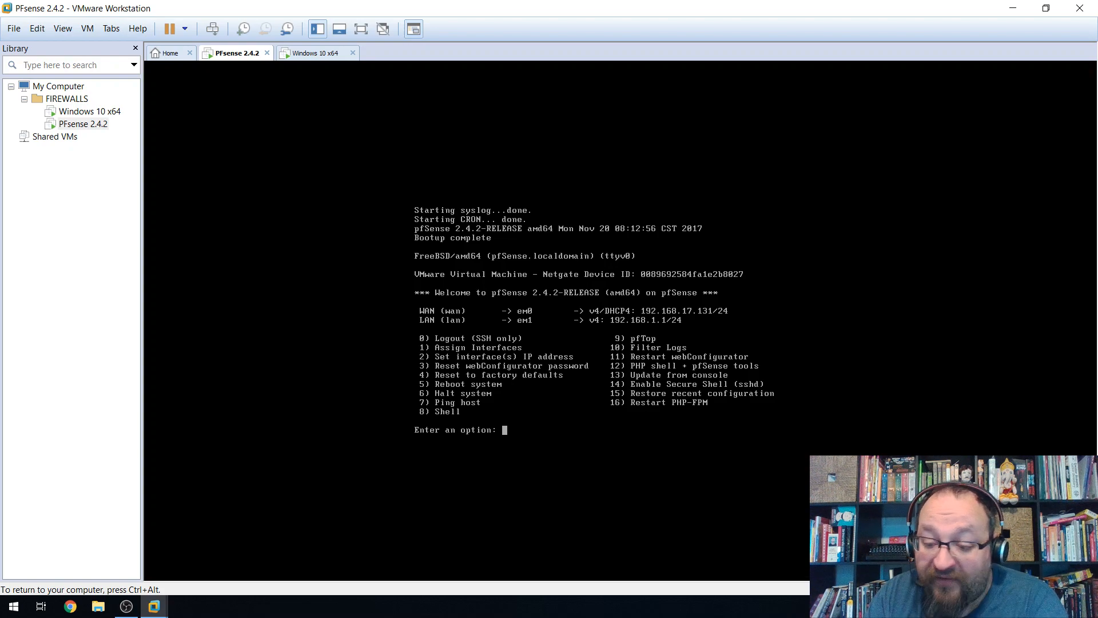
pyautogui.press('Up')
pyautogui.press('Left')
pyautogui.press('Down')
pyautogui.press('Down')
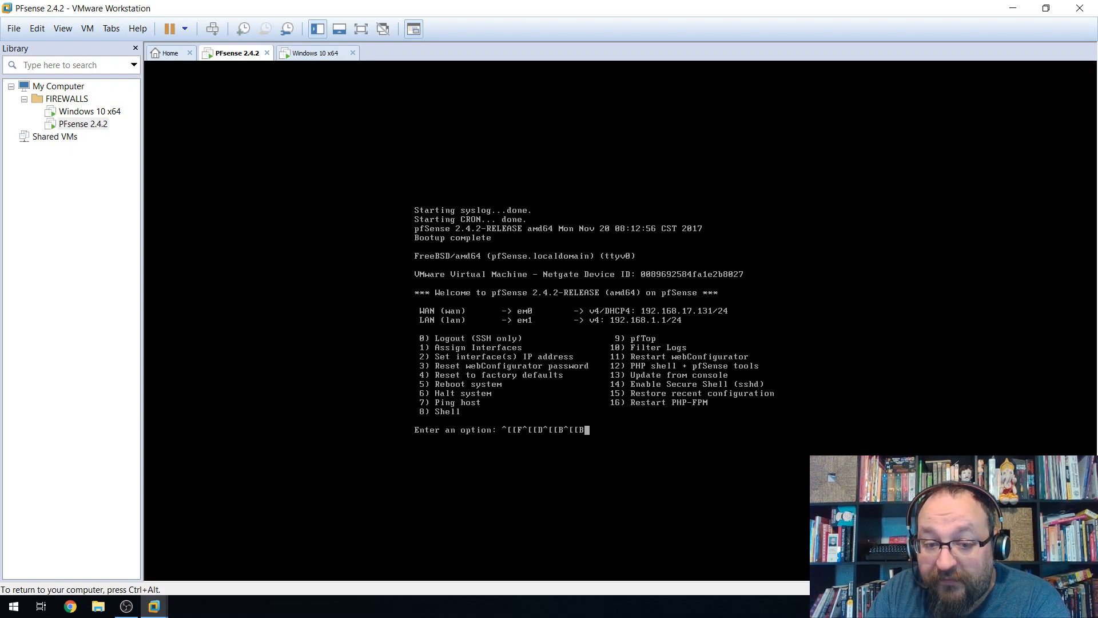
pyautogui.press('Right')
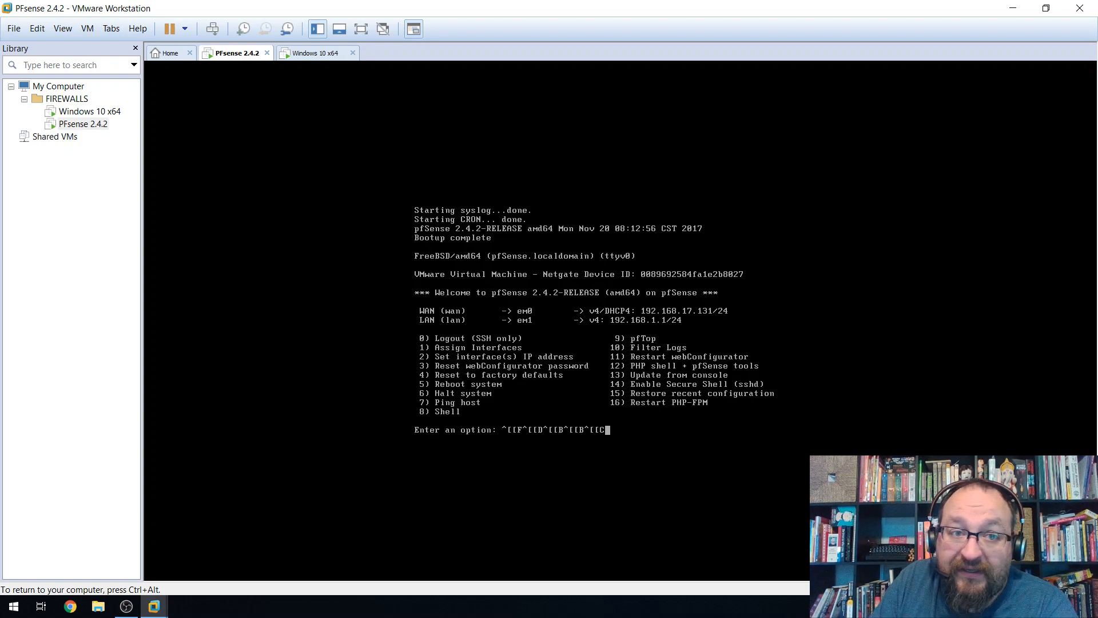
pyautogui.hotkey('ctrl', 'alt')
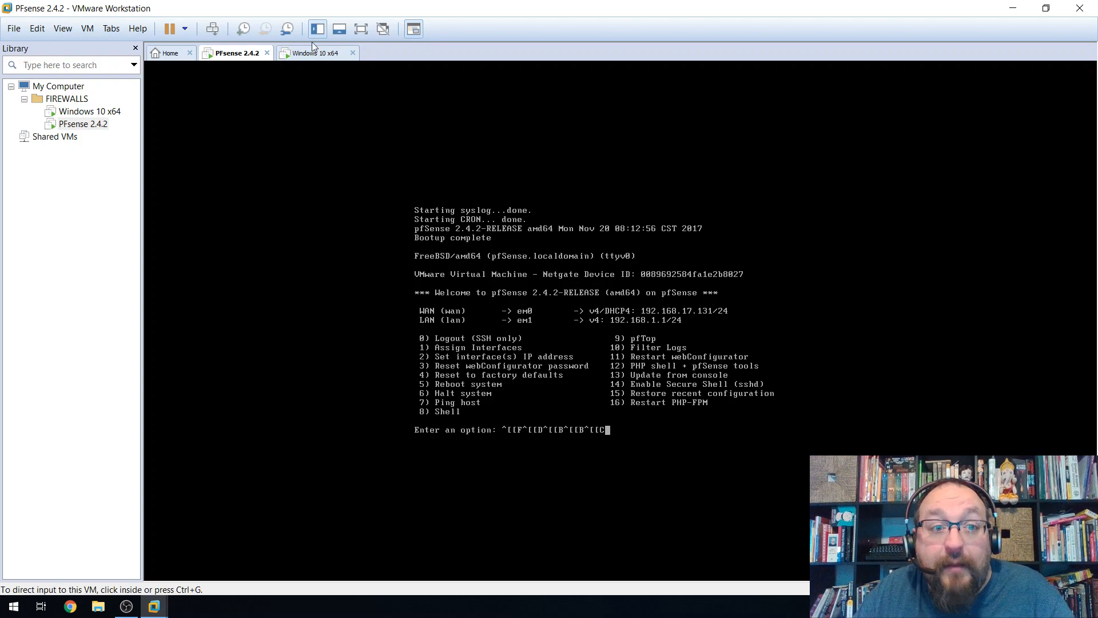
pyautogui.click(361, 29)
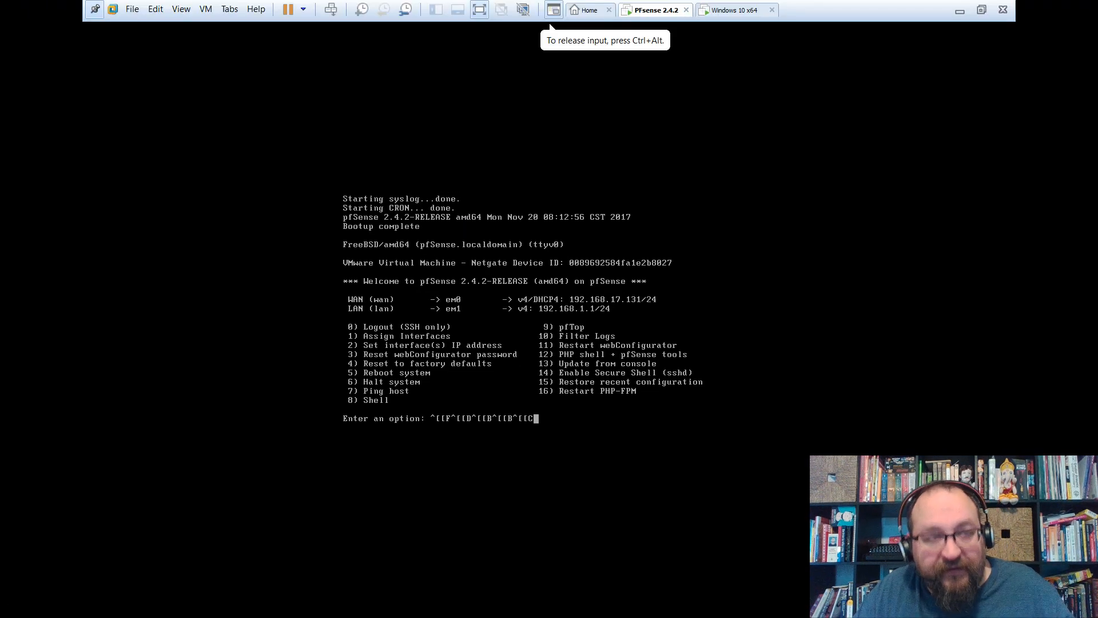
# Erase the stray escape characters after 'Enter an option:' in the pfSense console.
pyautogui.hotkey('ctrl', 'alt')
pyautogui.click(632, 325)
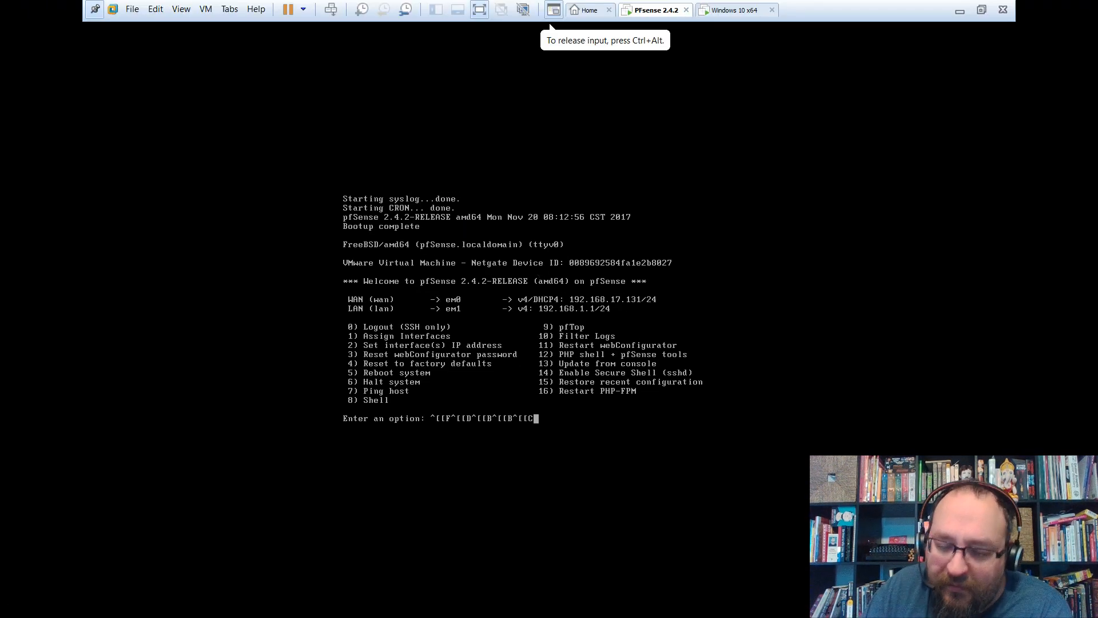
pyautogui.press('BackSpace')
pyautogui.press('BackSpace')
pyautogui.press('BackSpace')
pyautogui.press('BackSpace')
pyautogui.press('BackSpace')
pyautogui.press('BackSpace')
pyautogui.press('BackSpace')
pyautogui.press('BackSpace')
pyautogui.press('BackSpace')
pyautogui.press('BackSpace')
pyautogui.press('BackSpace')
pyautogui.press('BackSpace')
pyautogui.press('BackSpace')
pyautogui.press('BackSpace')
pyautogui.press('BackSpace')
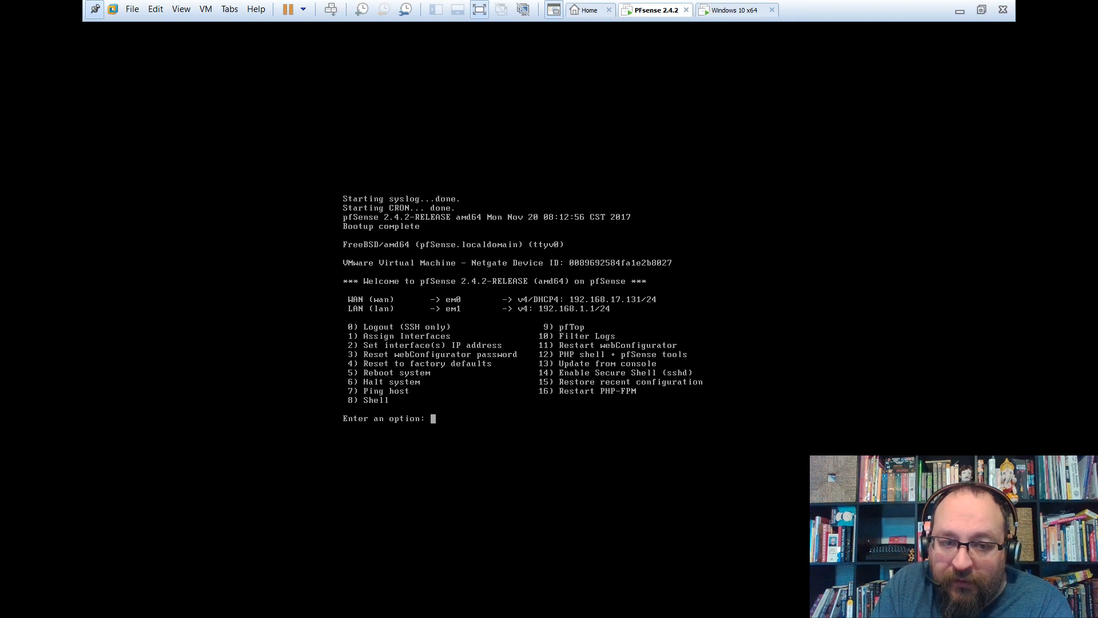
pyautogui.hotkey('ctrl', 'alt')
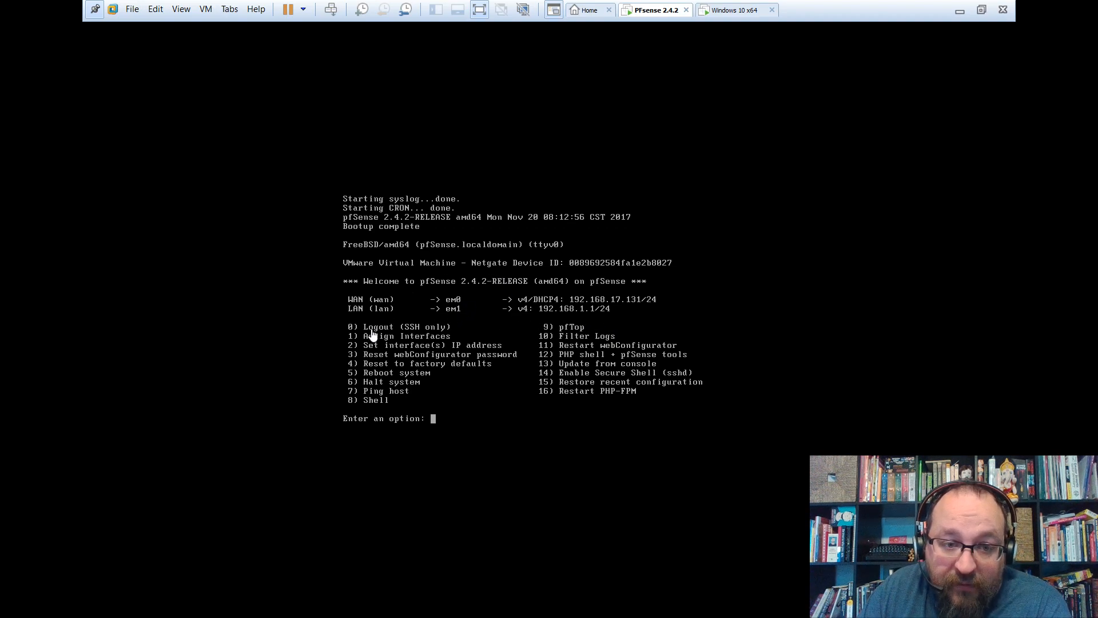
# Start pfSense interface assignment with option 1 and decline VLAN setup.
pyautogui.click(495, 397)
pyautogui.write('1')
pyautogui.press('Return')
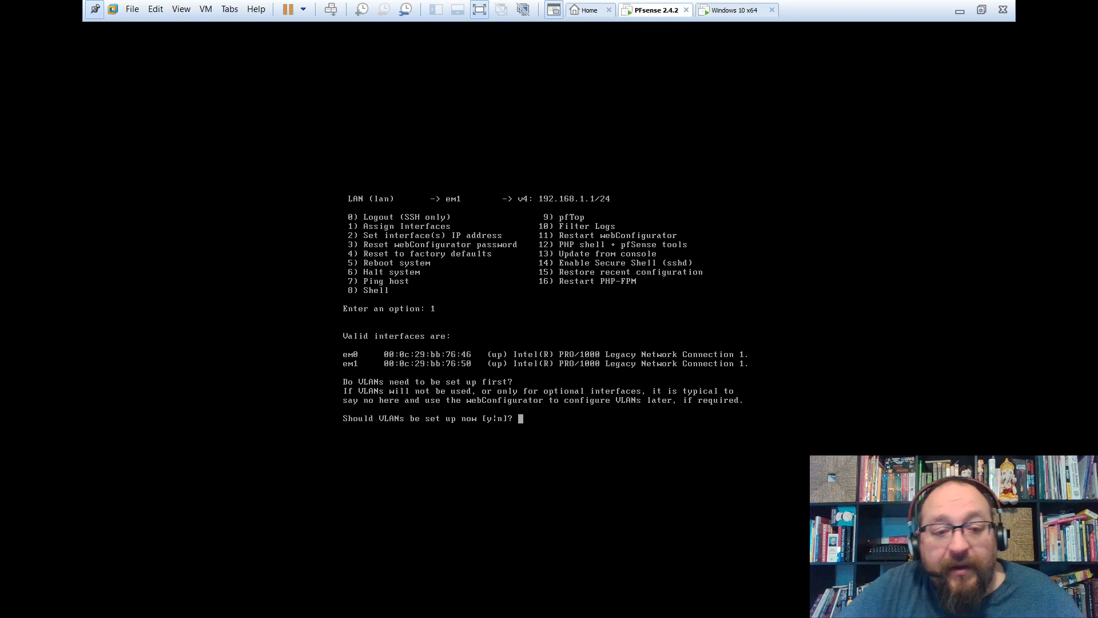
pyautogui.hotkey('ctrl', 'alt')
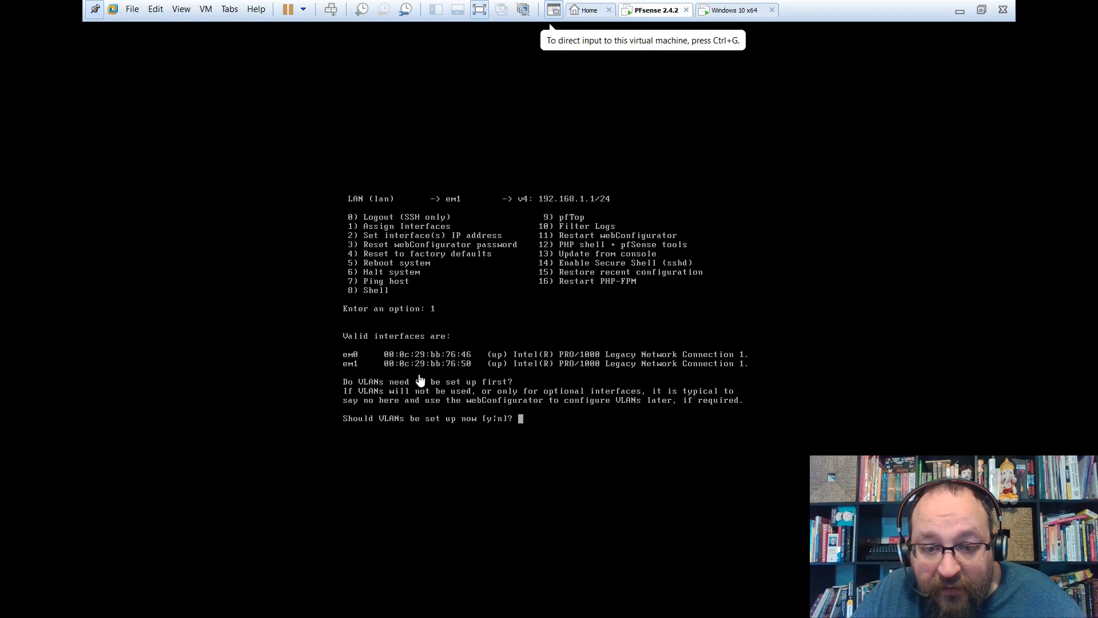
pyautogui.click(575, 441)
pyautogui.write('n')
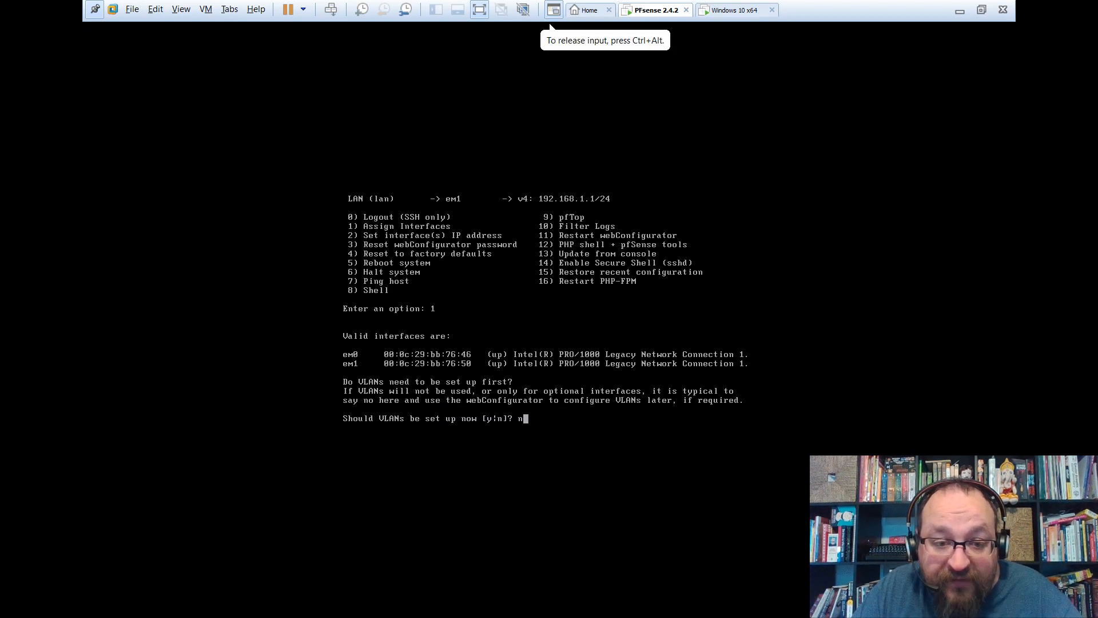
pyautogui.press('Return')
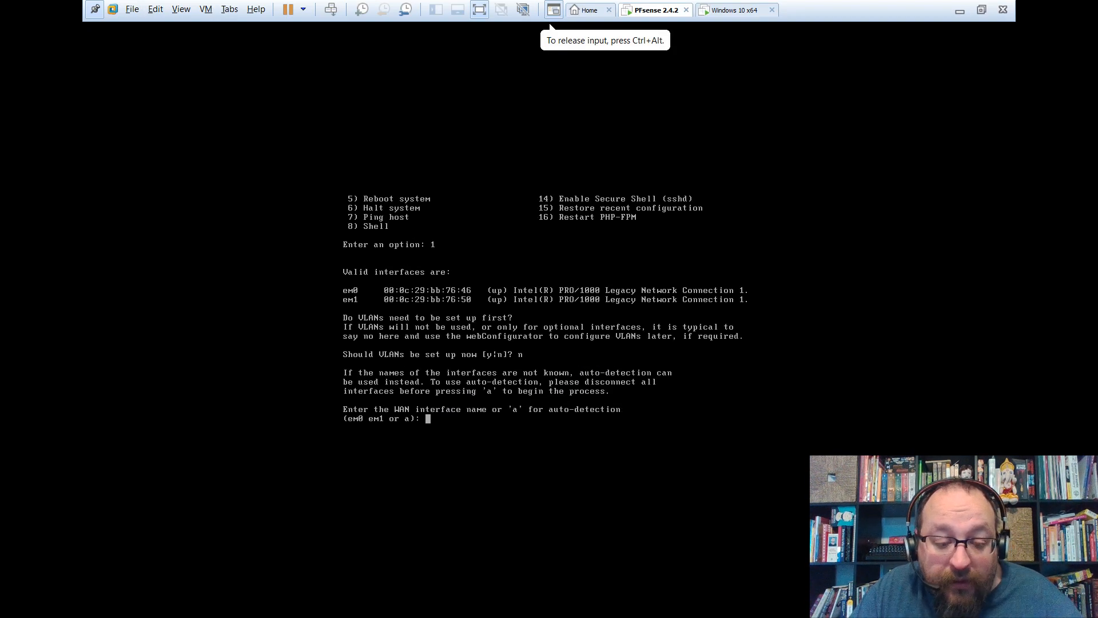
# Assign em0 as WAN and em1 as LAN, and confirm the assignment.
pyautogui.write('em0')
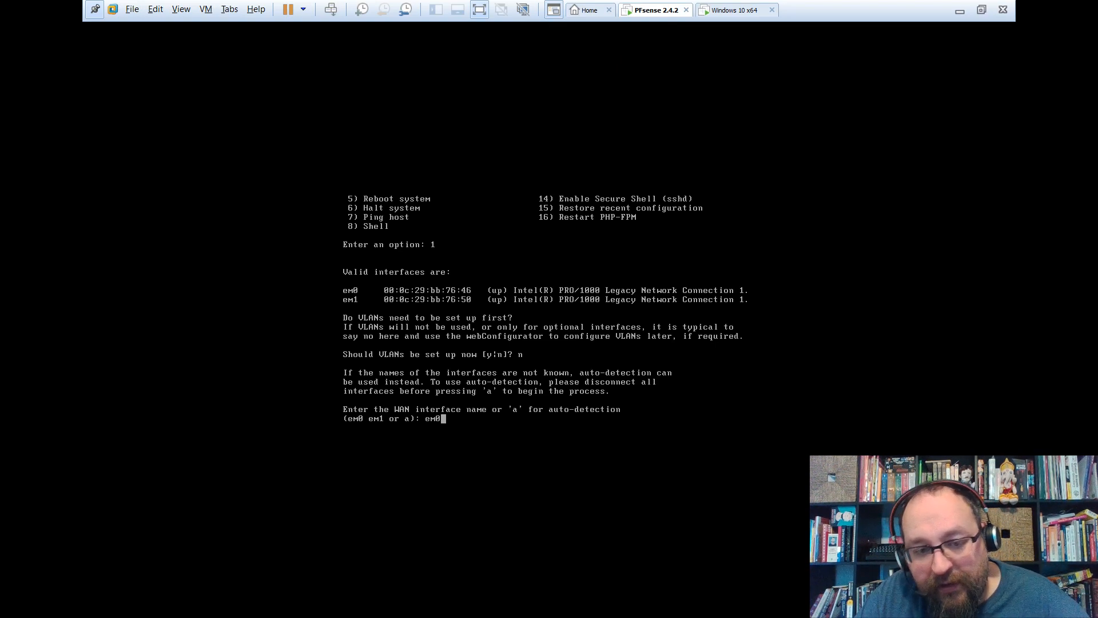
pyautogui.press('Return')
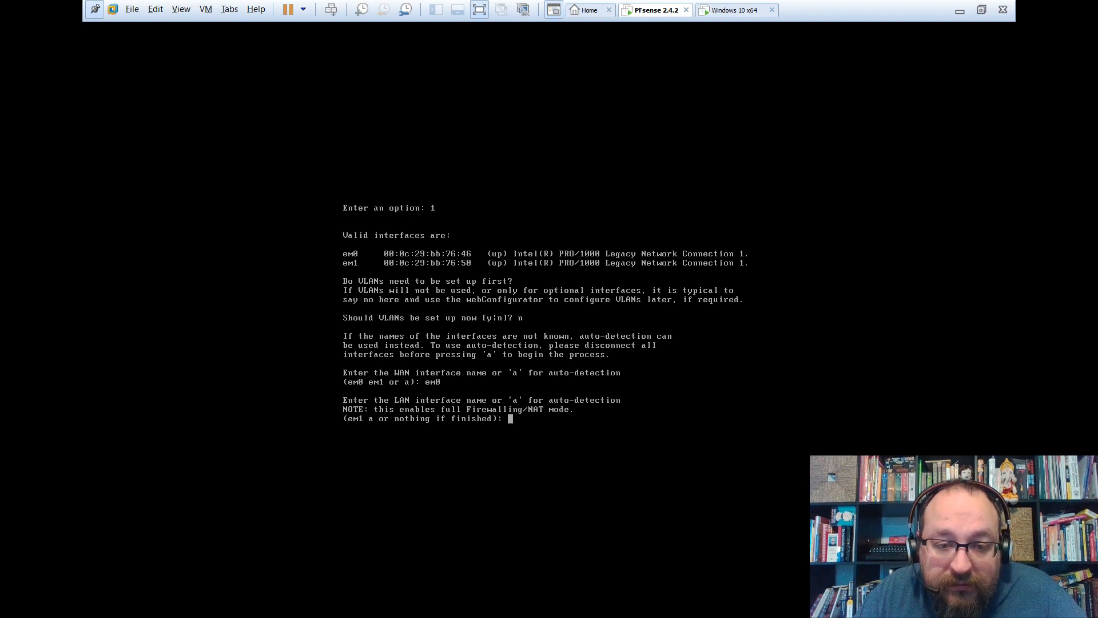
pyautogui.write('em1')
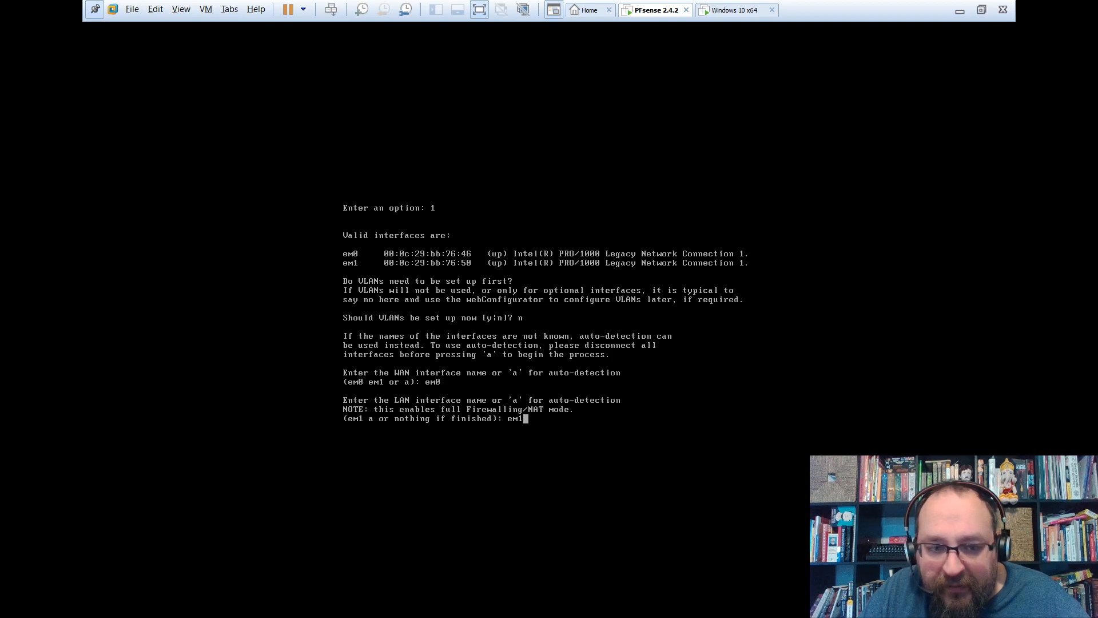
pyautogui.press('Return')
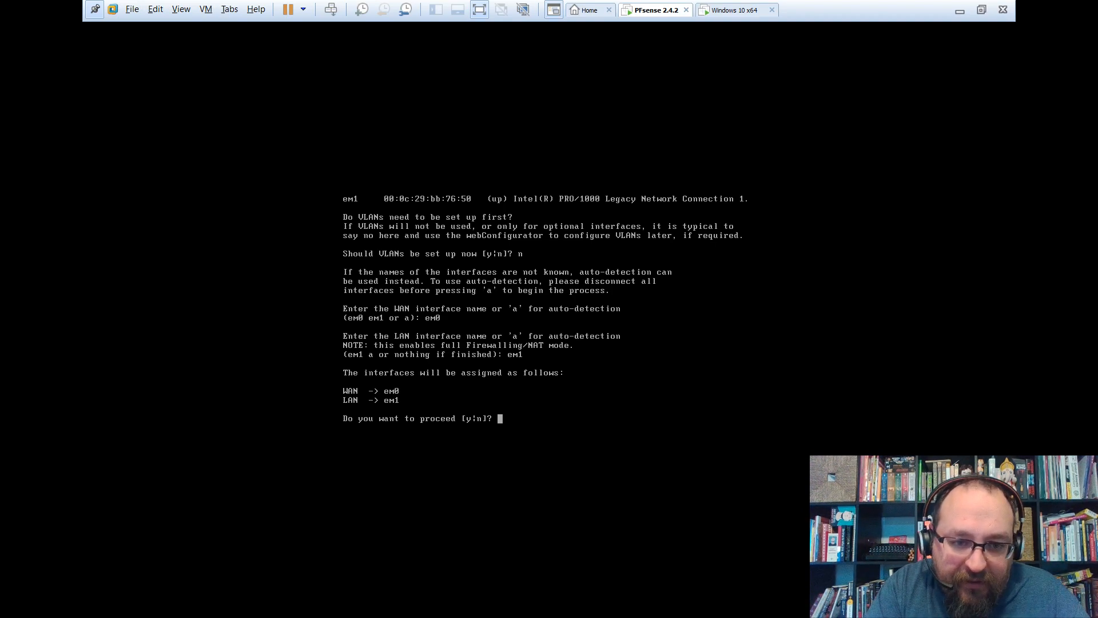
pyautogui.write('y')
pyautogui.press('Return')
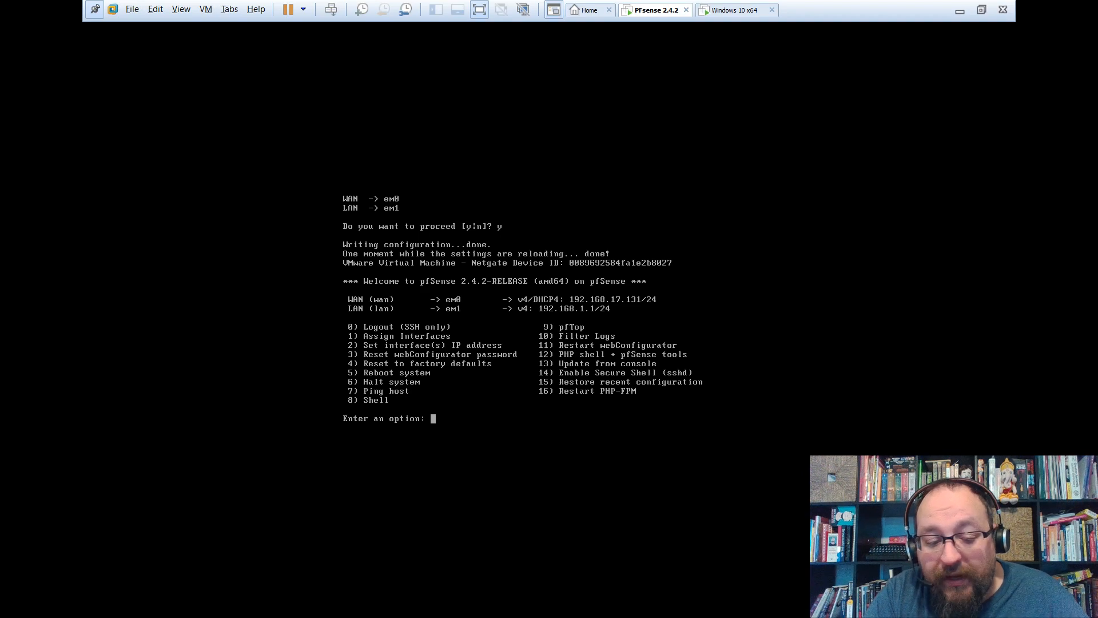
# Open the pfSense shell with option 8 and list interfaces with ifconfig.
pyautogui.write('8')
pyautogui.press('Return')
pyautogui.write('j')
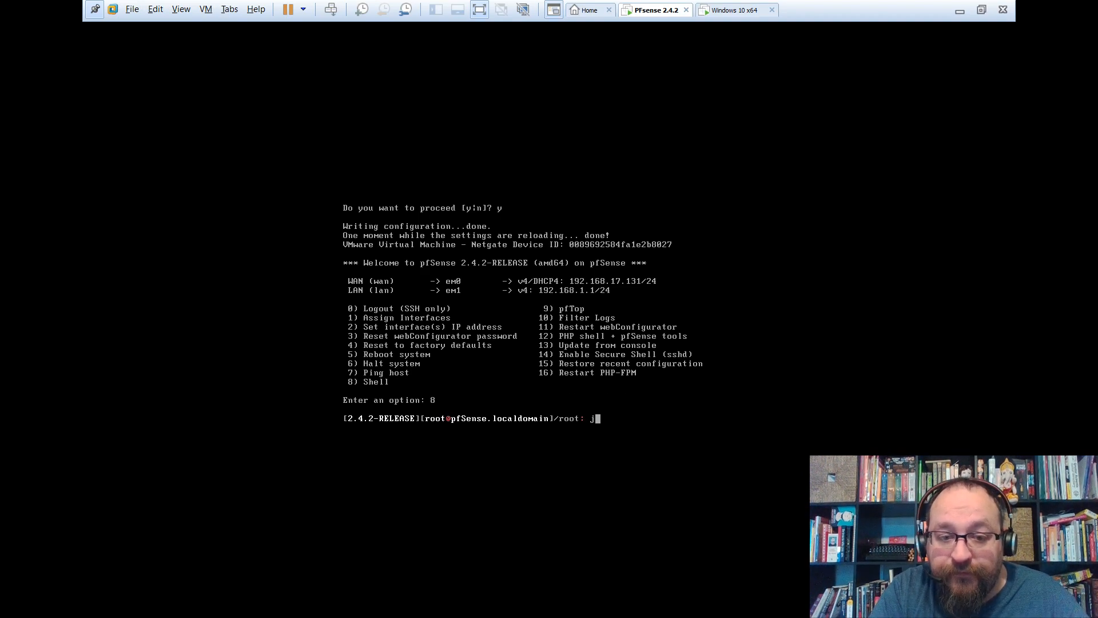
pyautogui.press('BackSpace')
pyautogui.write('ifconfig')
pyautogui.press('Return')
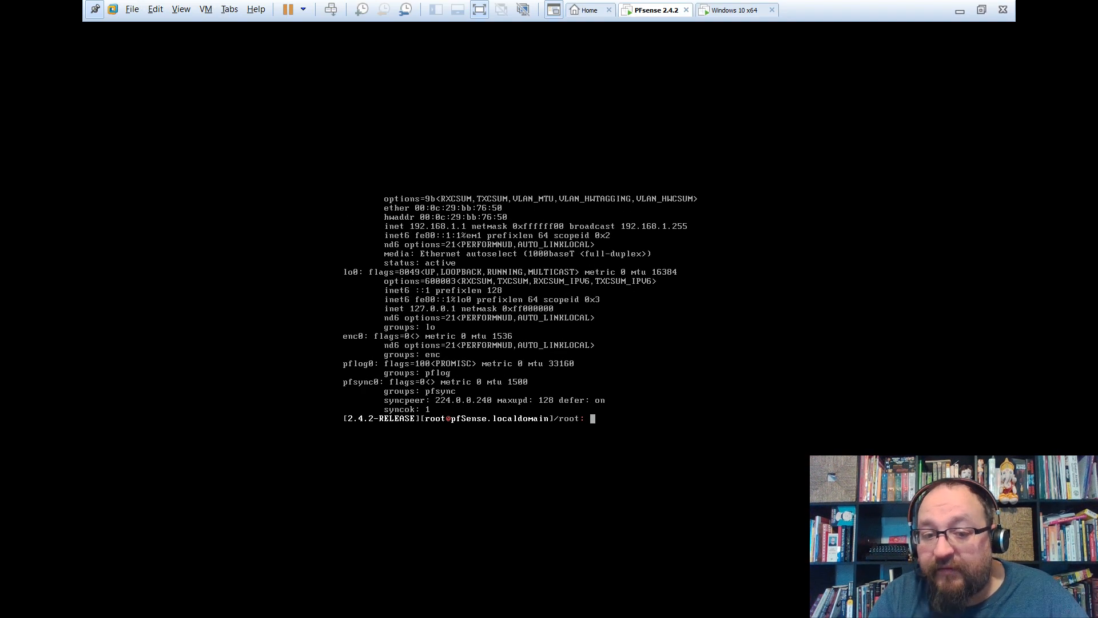
# Ping google.com until 8 of 8 packets return, then exit to the menu.
pyautogui.write('ping google')
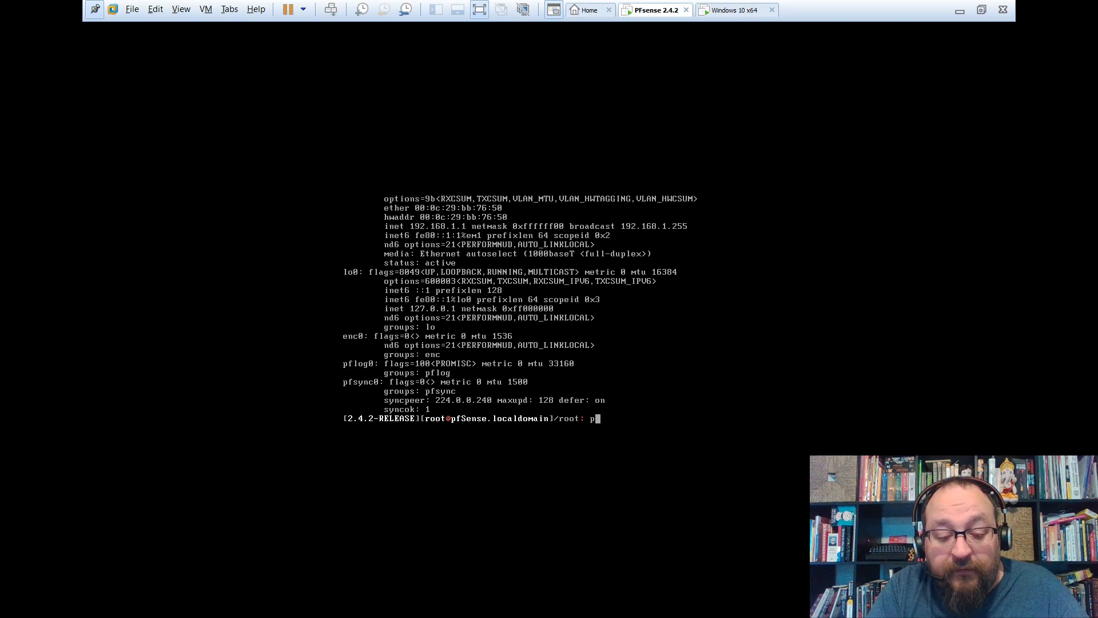
pyautogui.write('.co')
pyautogui.press('BackSpace')
pyautogui.press('BackSpace')
pyautogui.press('BackSpace')
pyautogui.write('.com')
pyautogui.press('Return')
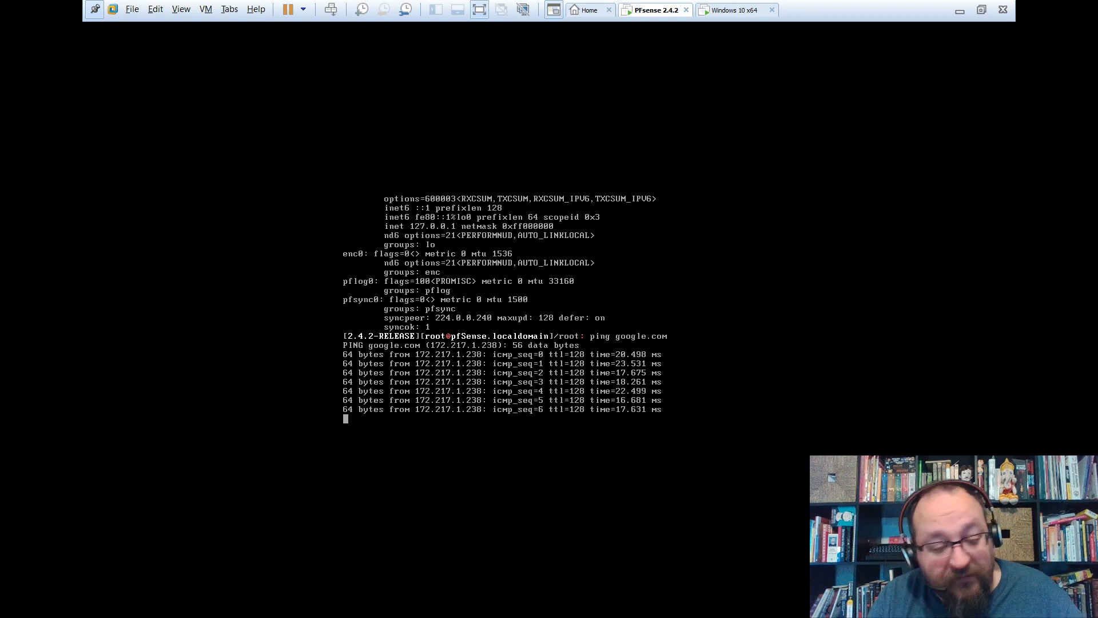
pyautogui.hotkey('ctrl', 'c')
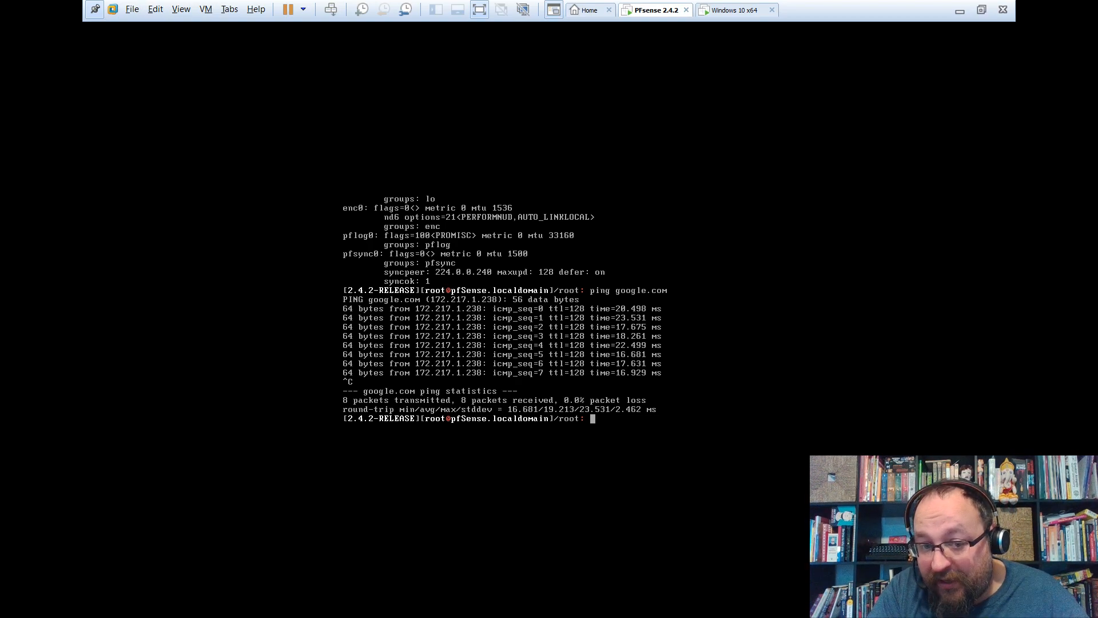
pyautogui.write('exit')
pyautogui.press('Return')
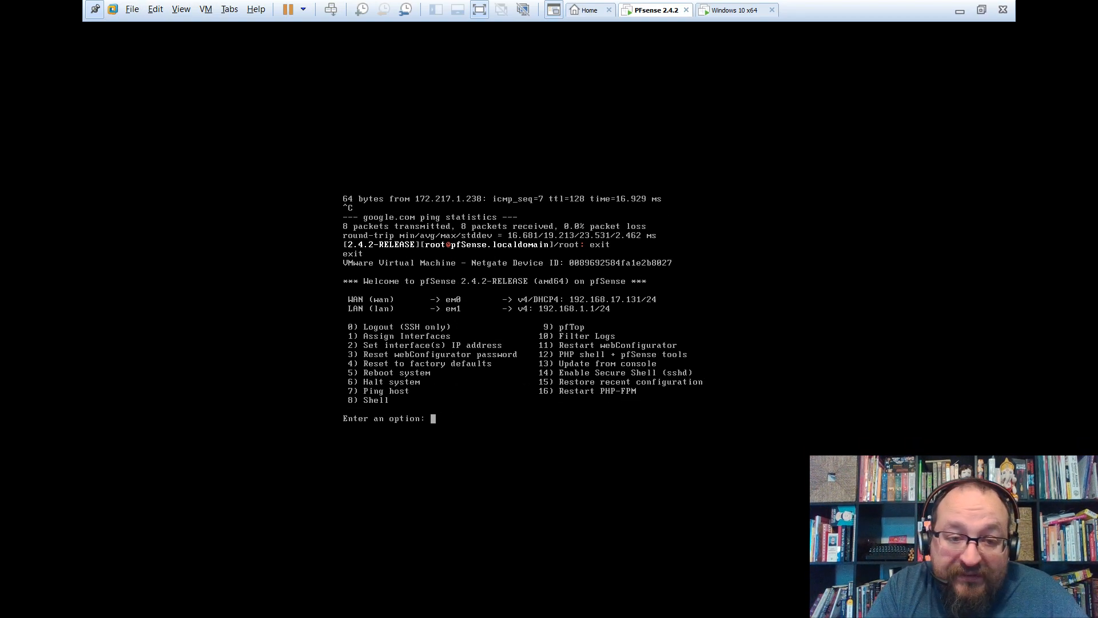
# Set LAN interface 2 to 10.0.0.1/24 with no upstream gateway and no IPv6.
pyautogui.write('2')
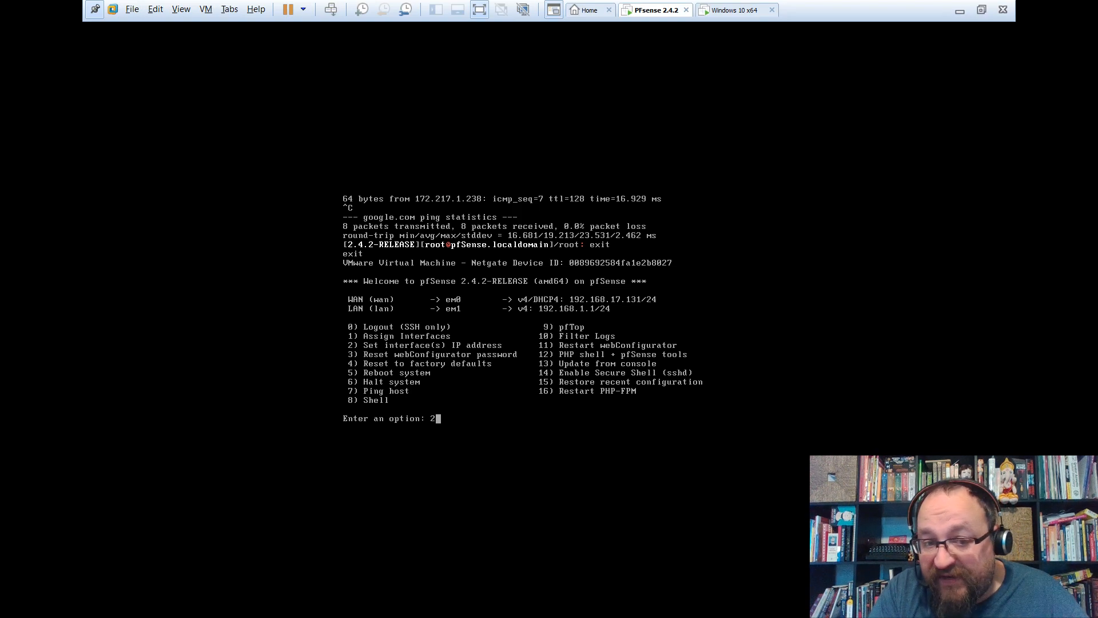
pyautogui.press('Return')
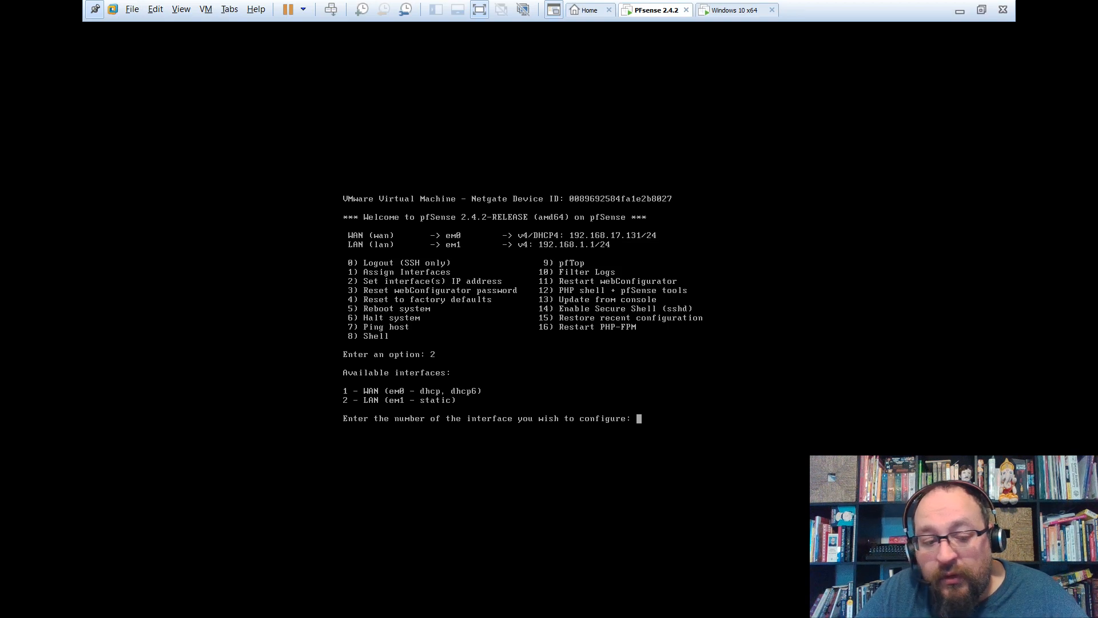
pyautogui.write('2')
pyautogui.press('Return')
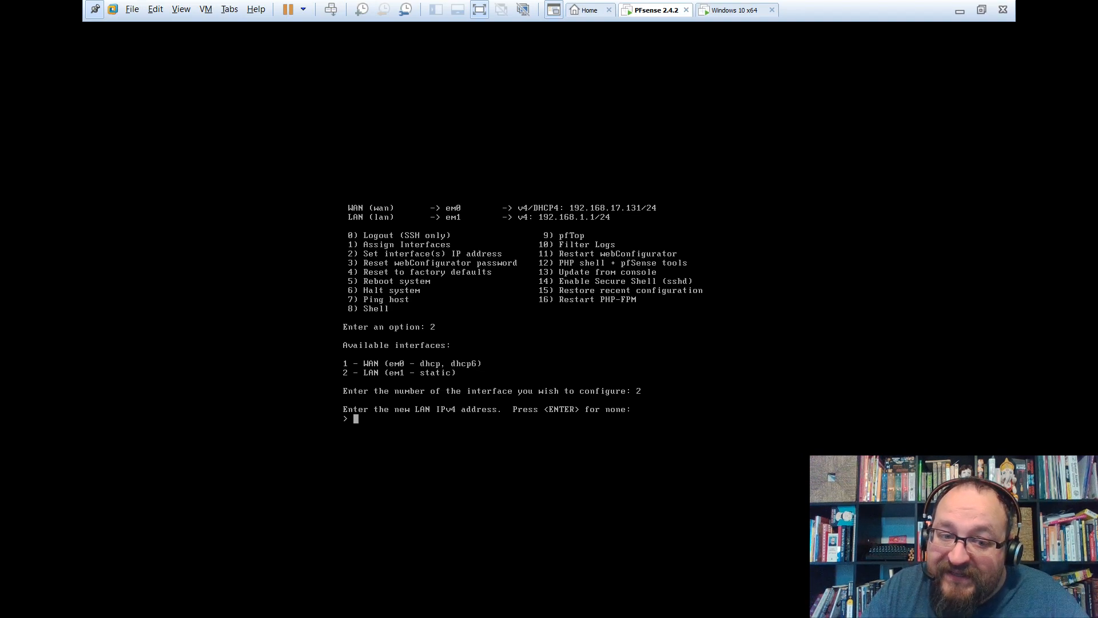
pyautogui.write('10.')
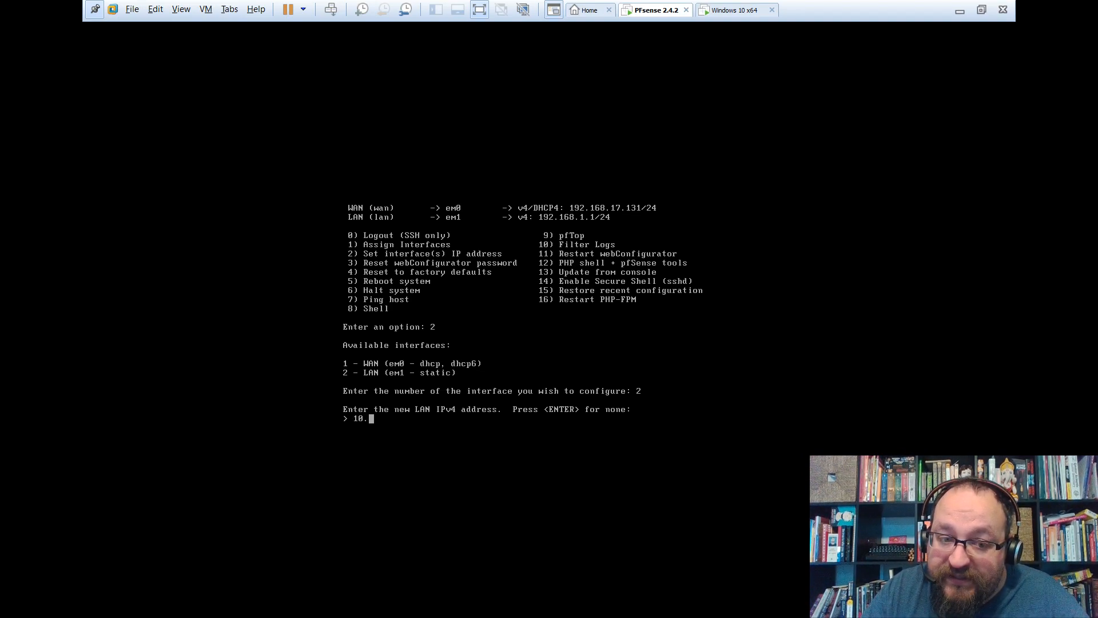
pyautogui.write('0.0.1')
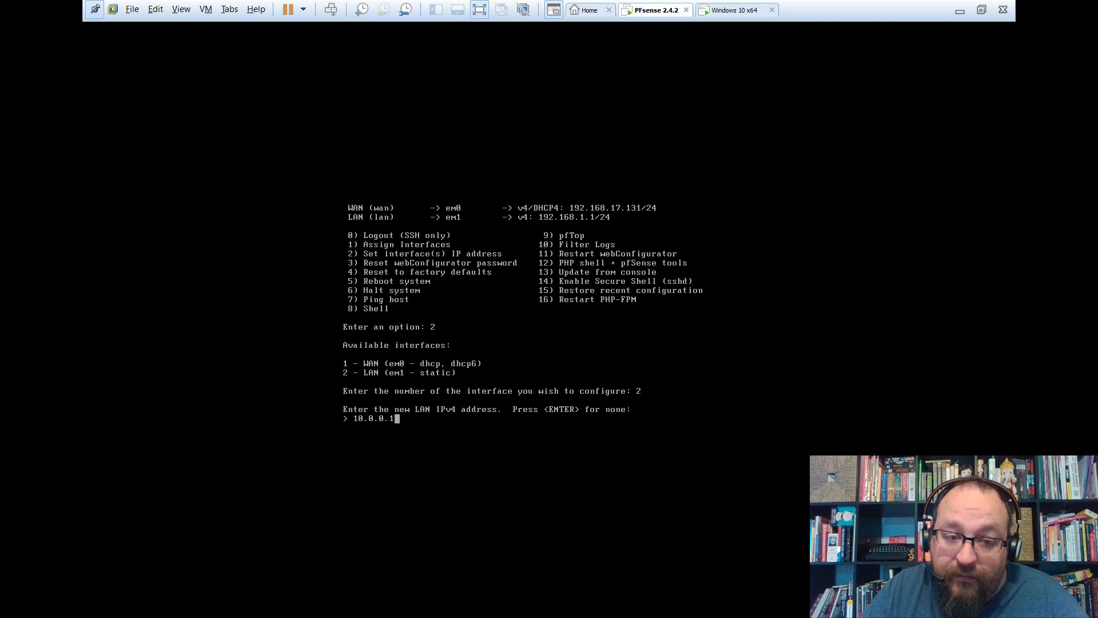
pyautogui.press('Return')
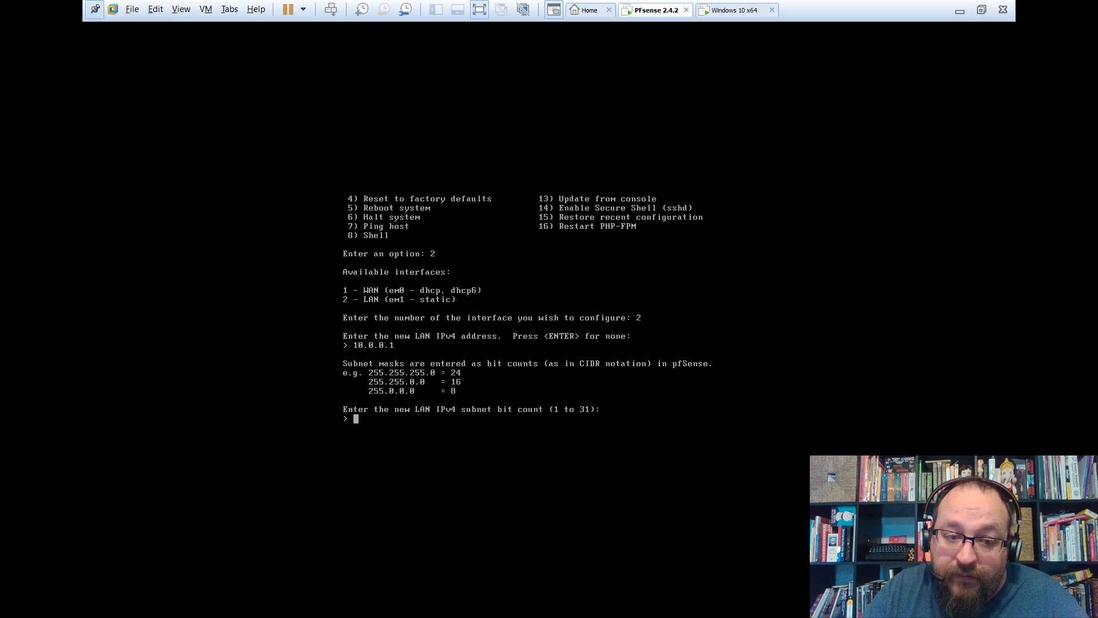
pyautogui.write('24')
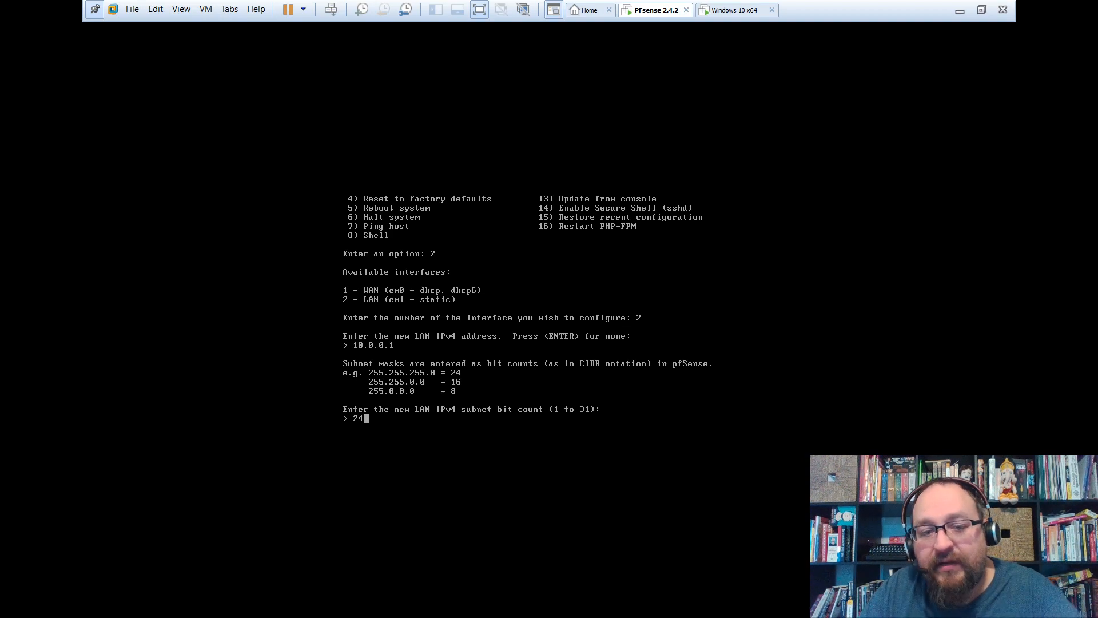
pyautogui.press('Return')
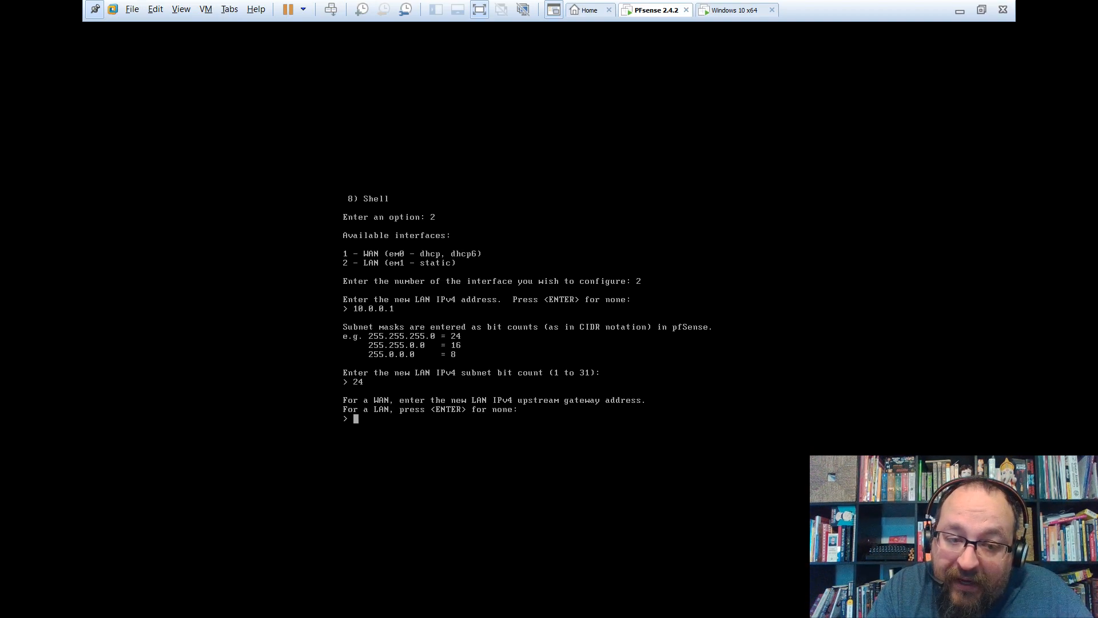
pyautogui.press('Return')
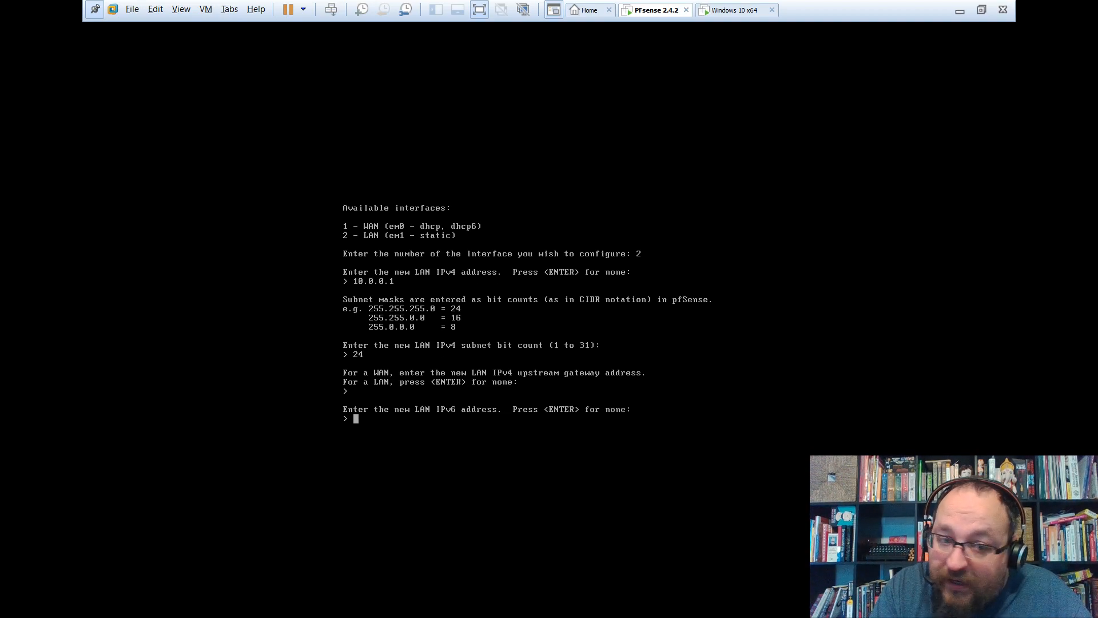
pyautogui.press('Return')
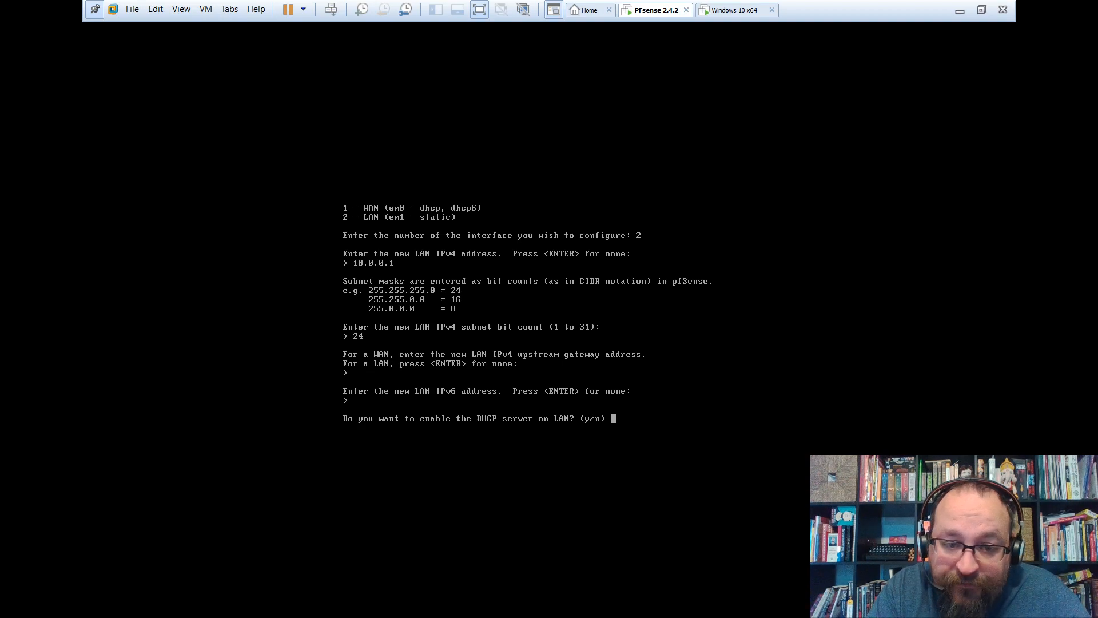
# Enable the LAN DHCP server with range 10.0.0.5 to 10.0.0.254.
pyautogui.write('y')
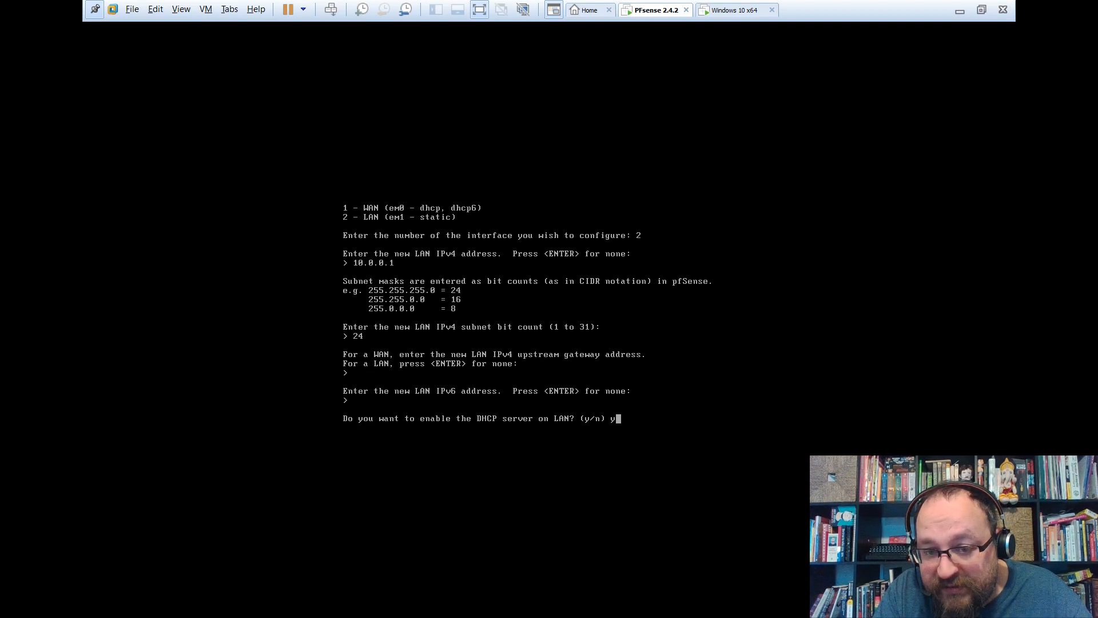
pyautogui.press('Return')
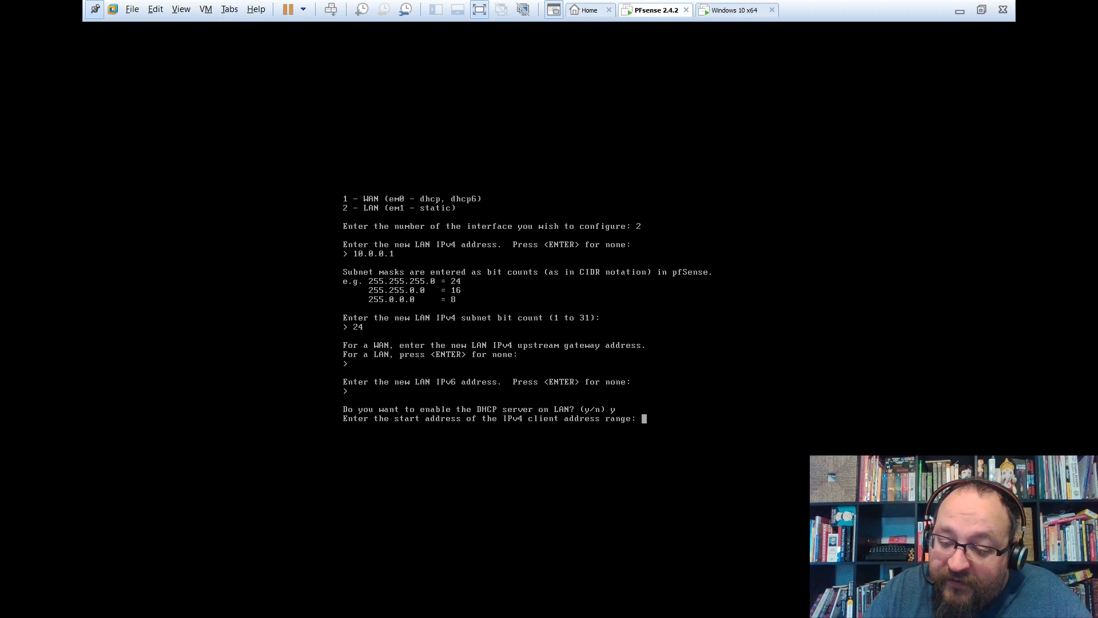
pyautogui.write('10.0.0.')
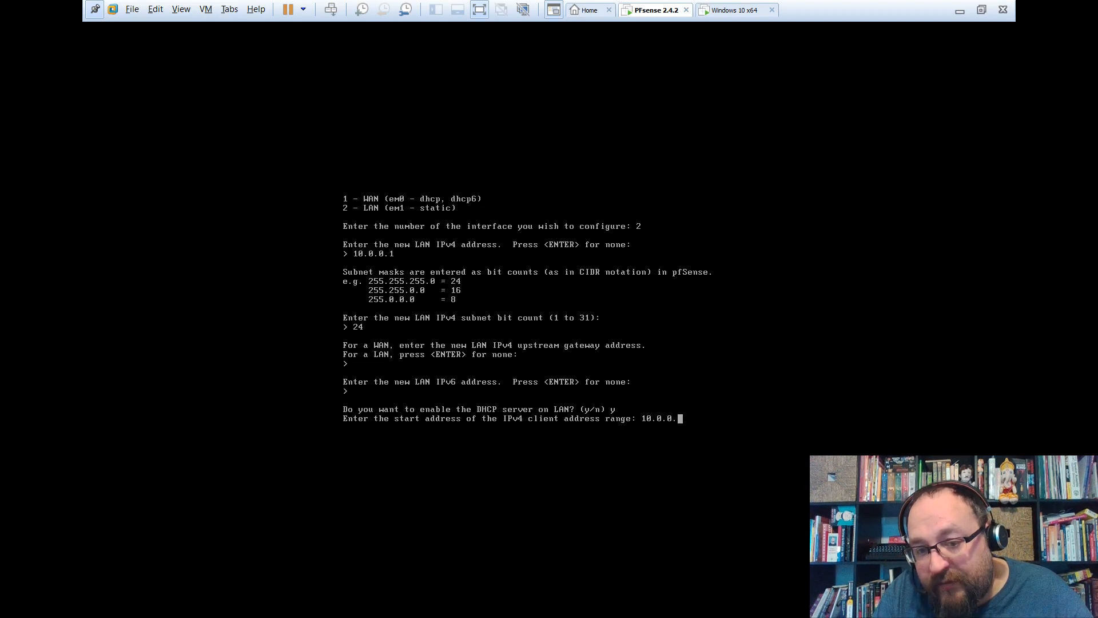
pyautogui.write('5')
pyautogui.press('Return')
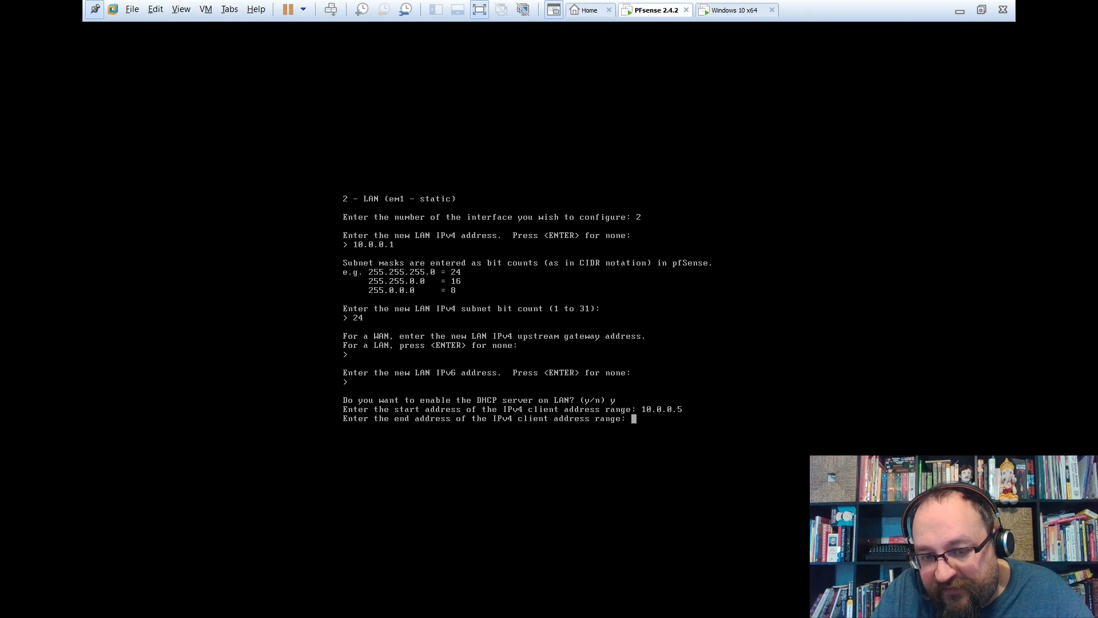
pyautogui.write('10.')
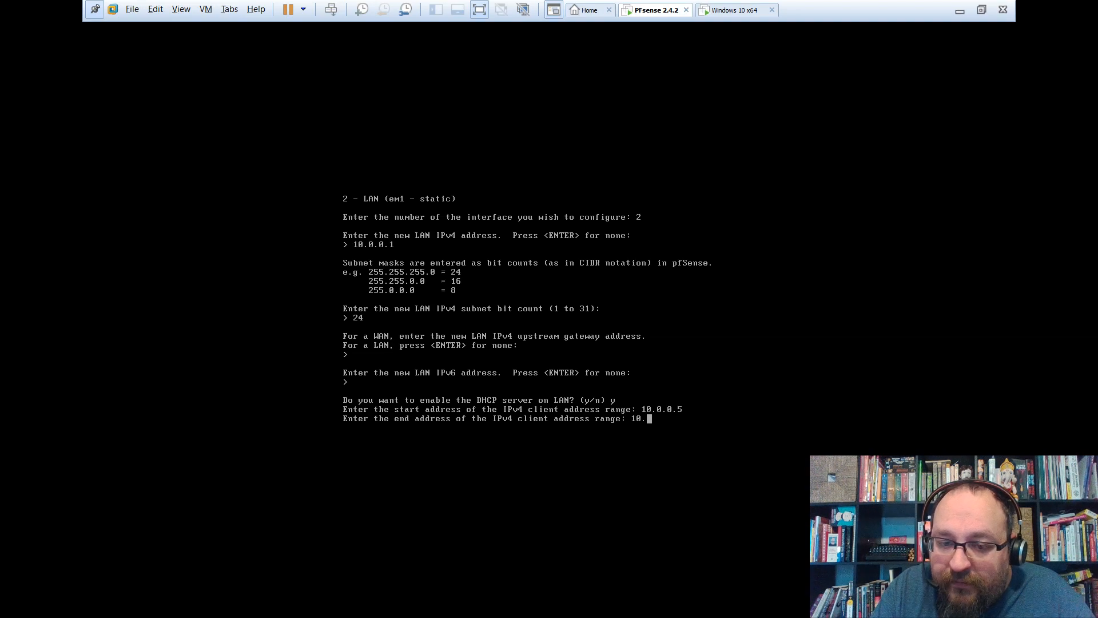
pyautogui.write('0.0')
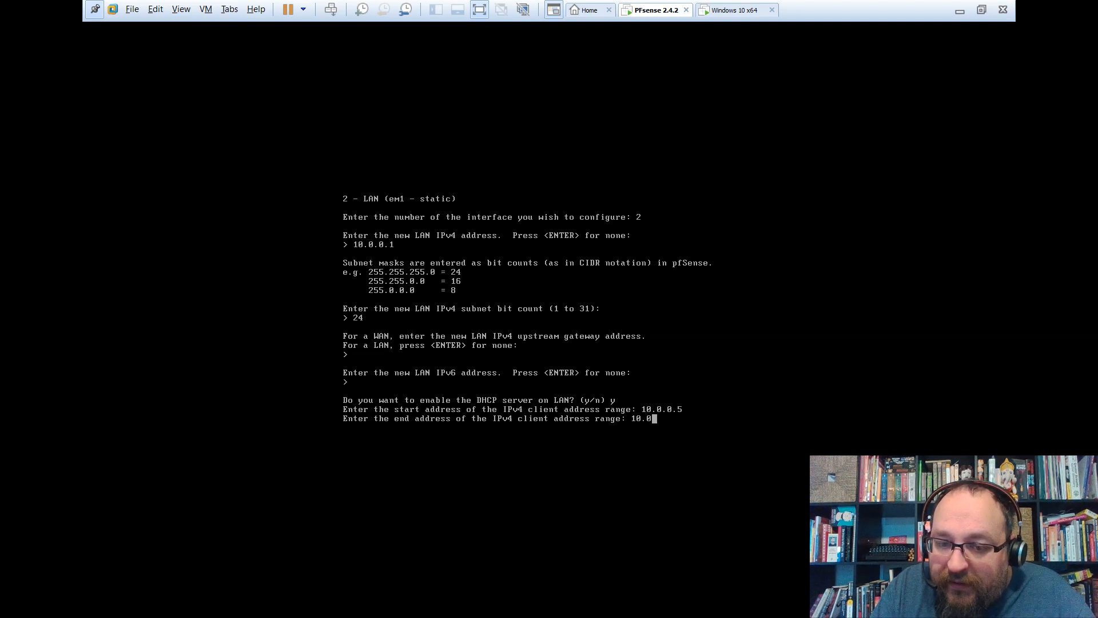
pyautogui.write('.254')
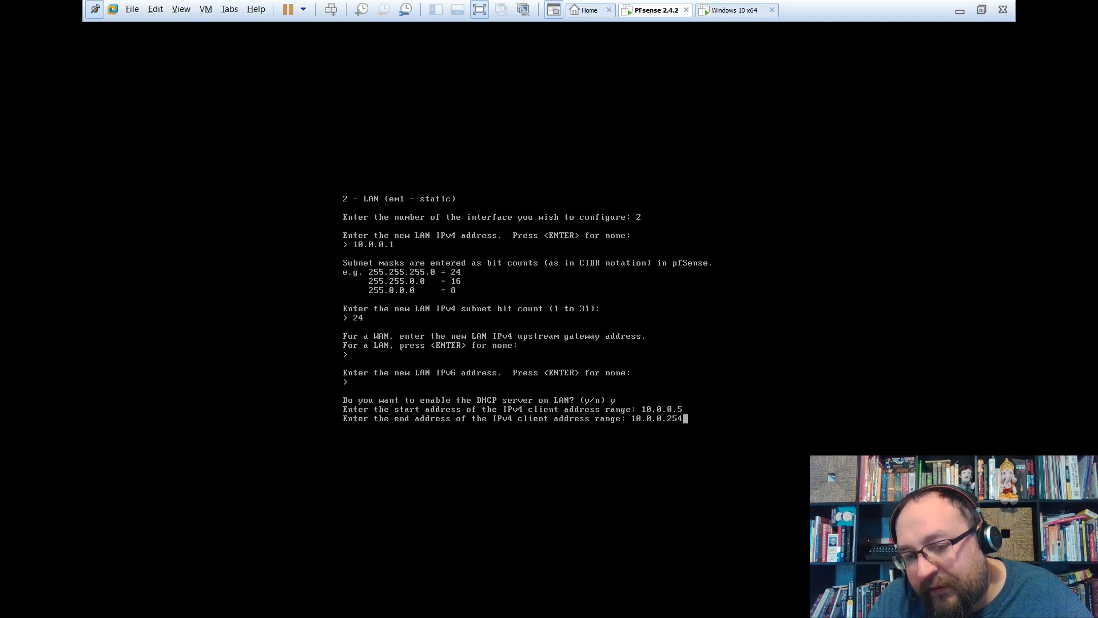
pyautogui.press('Return')
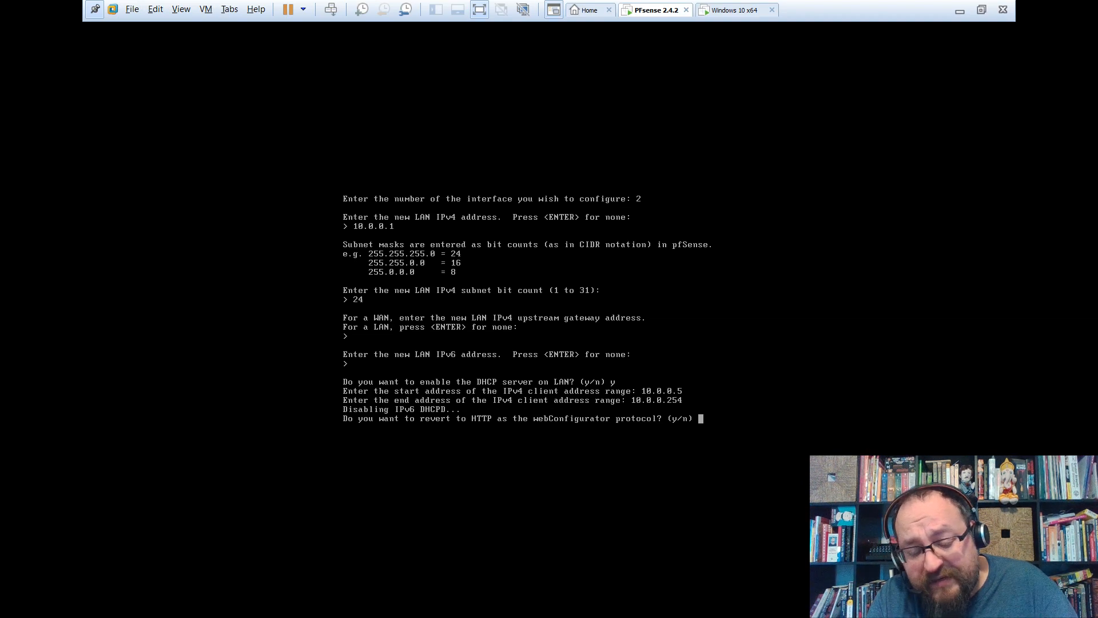
# Revert the webConfigurator to HTTP and continue back to the main menu.
pyautogui.write('y')
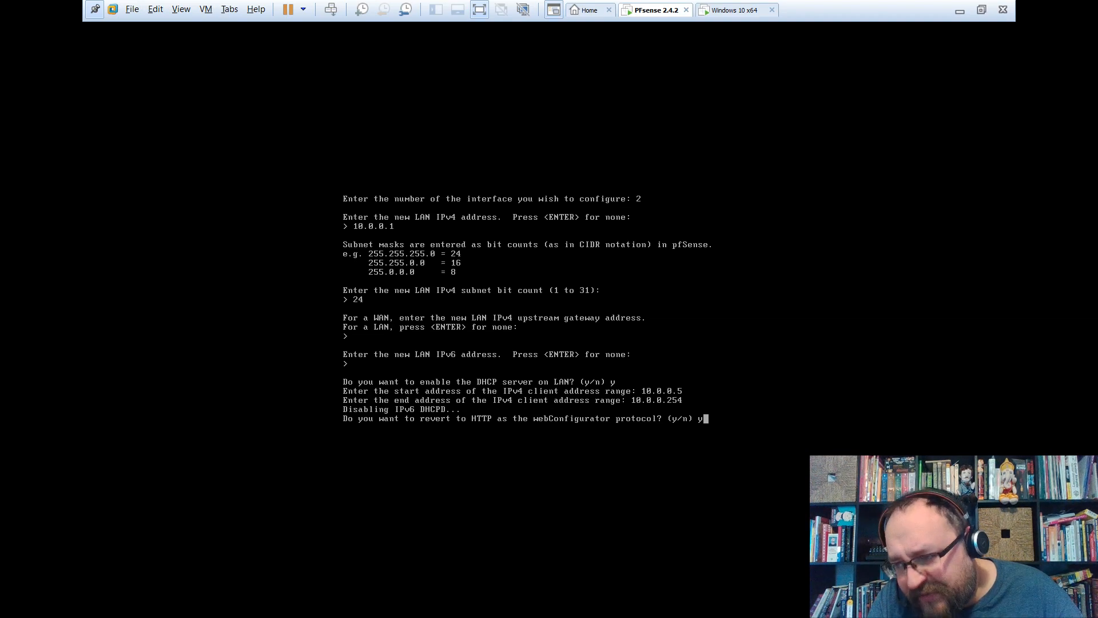
pyautogui.press('Return')
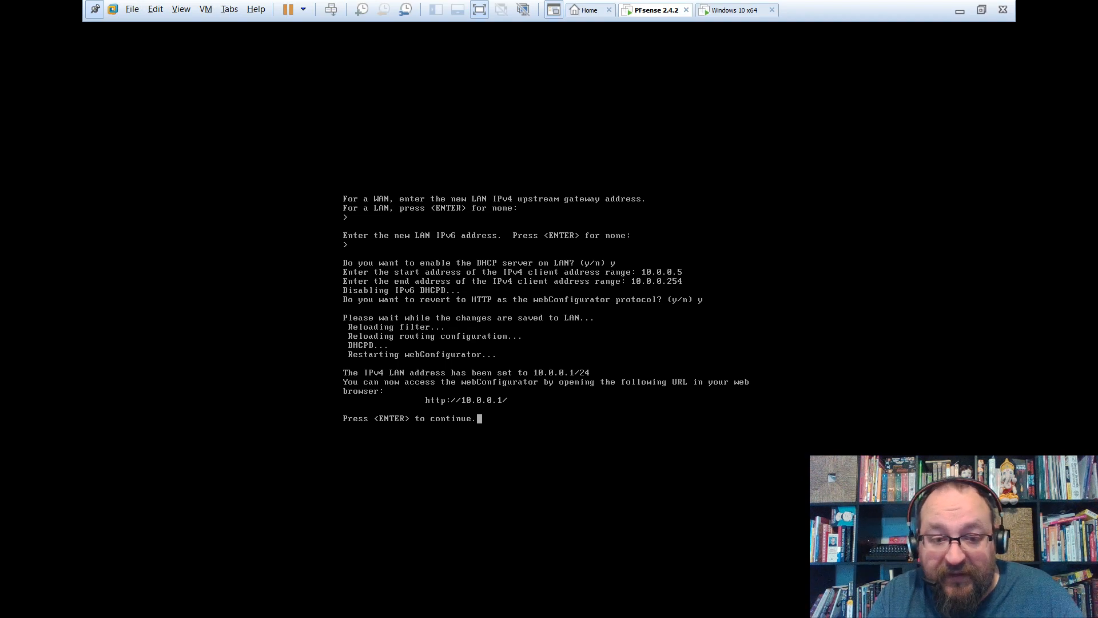
pyautogui.press('Return')
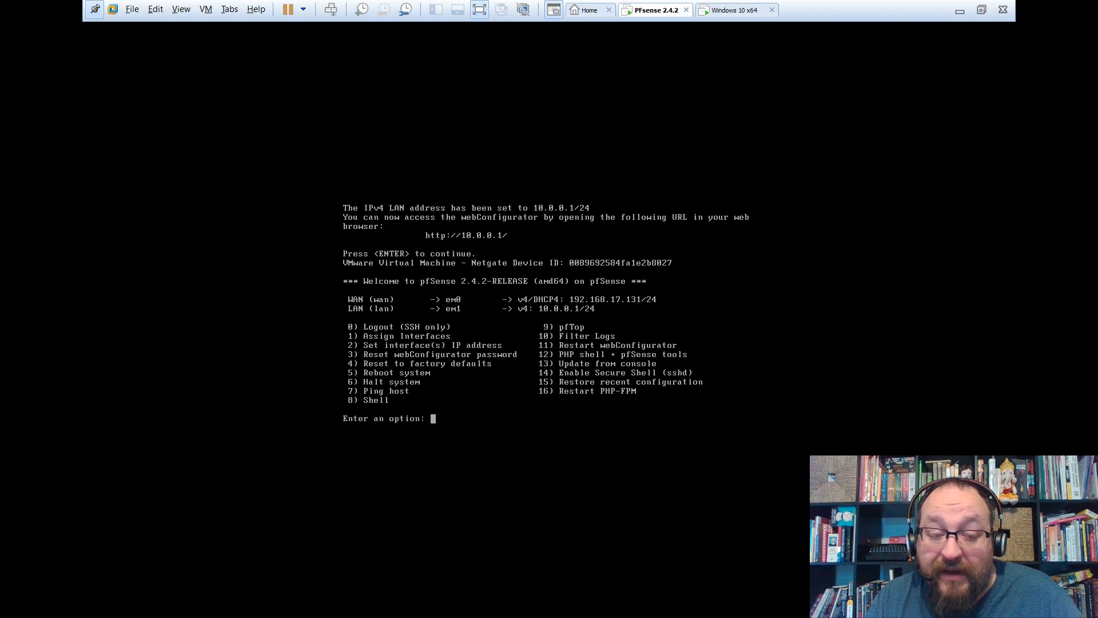
pyautogui.hotkey('ctrl', 'alt')
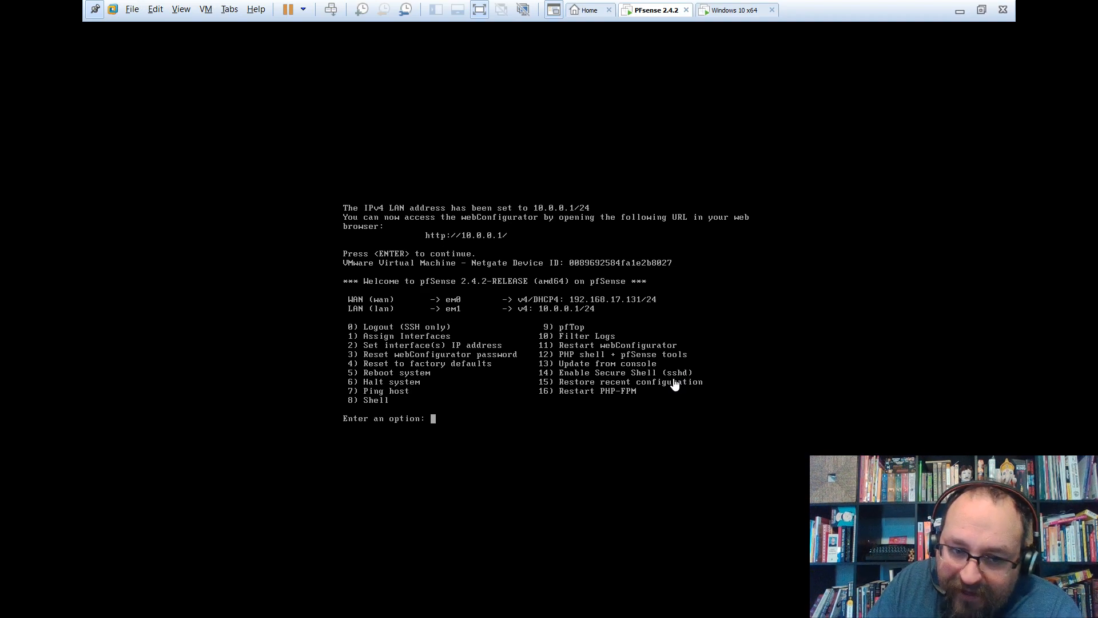
# Enable sshd with console option 14, answering y to the prompt.
pyautogui.click(550, 26)
pyautogui.write('14')
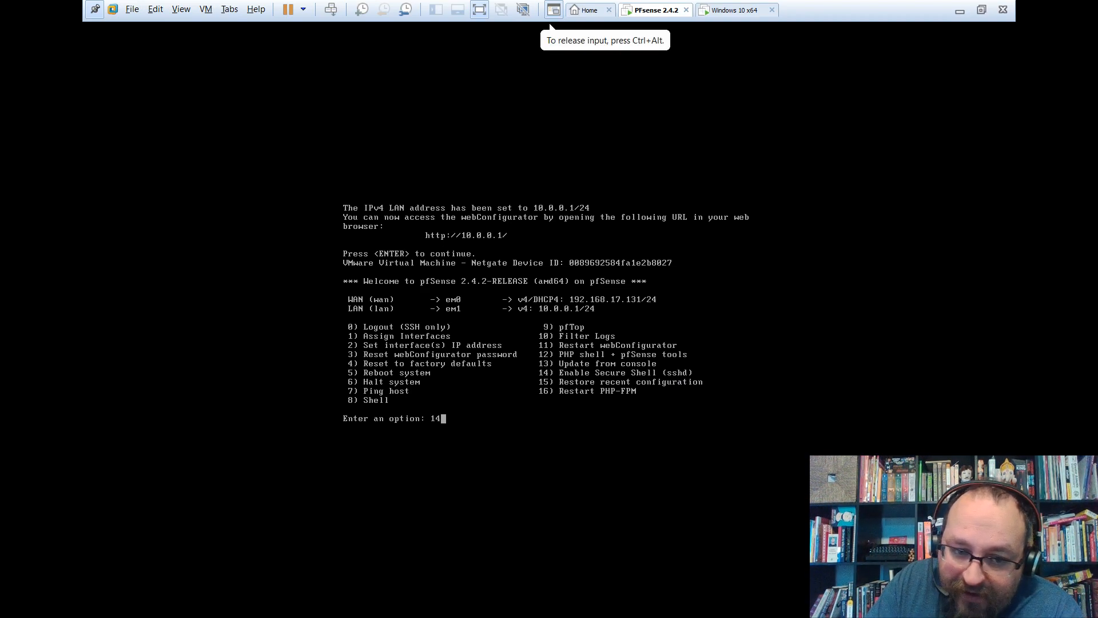
pyautogui.press('Return')
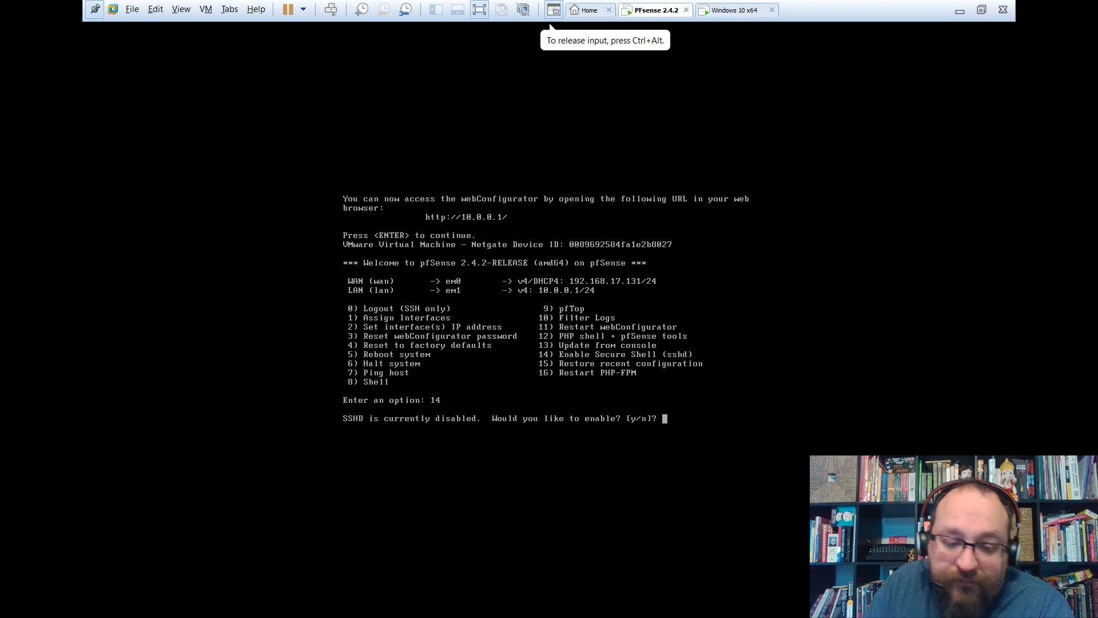
pyautogui.write('y')
pyautogui.press('Return')
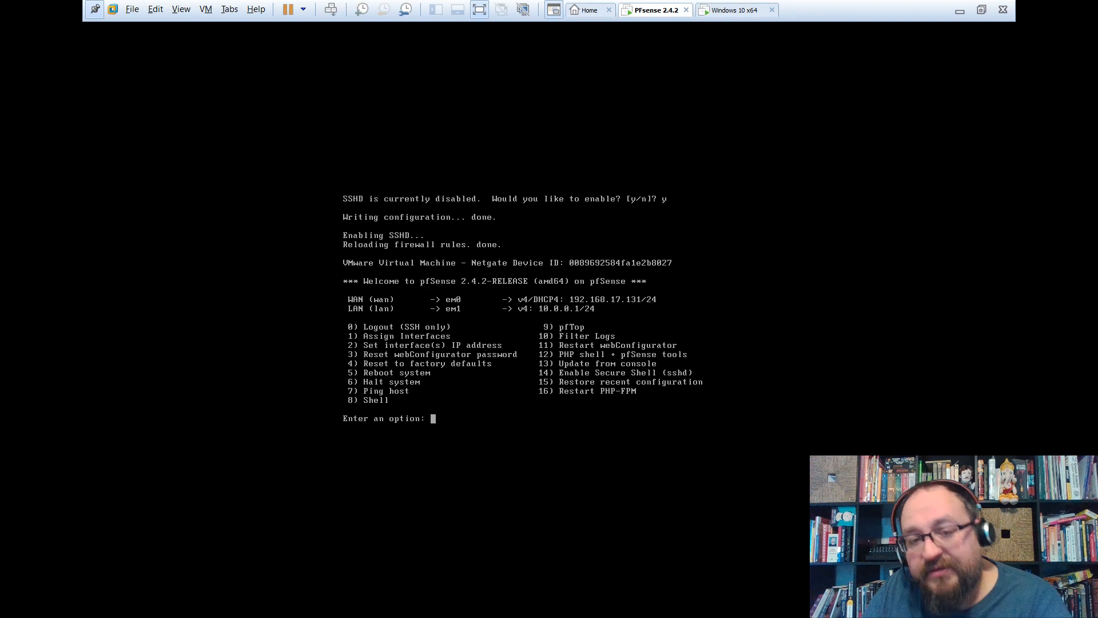
pyautogui.hotkey('ctrl', 'alt')
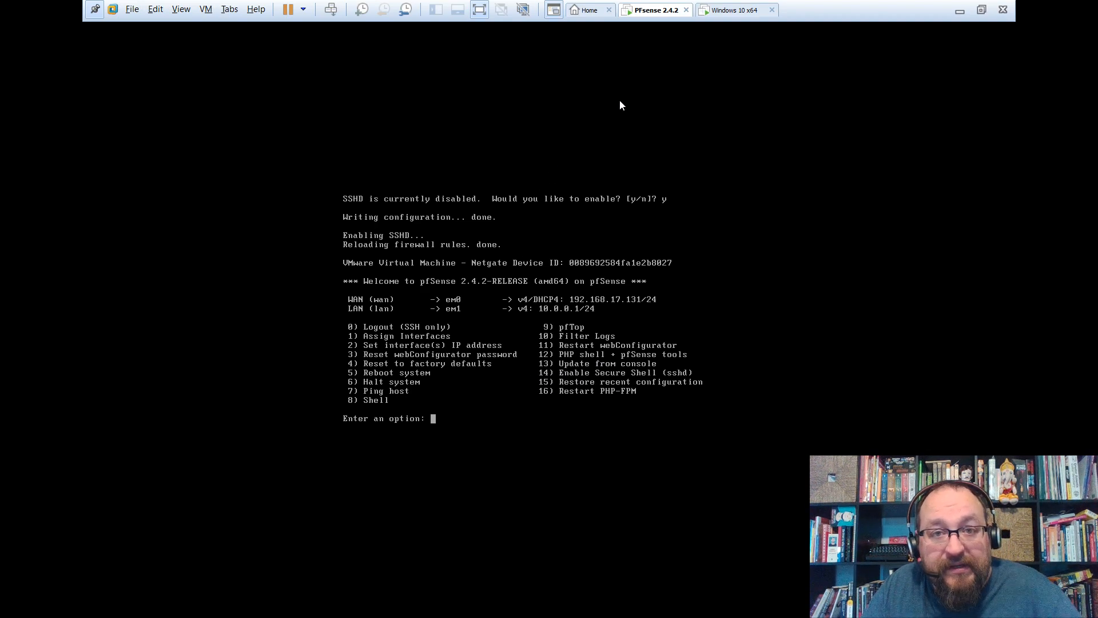
# Switch between PFsense 2.4.2 and Windows 10 x64 tabs until Windows shows 'Getting ready'.
pyautogui.click(746, 12)
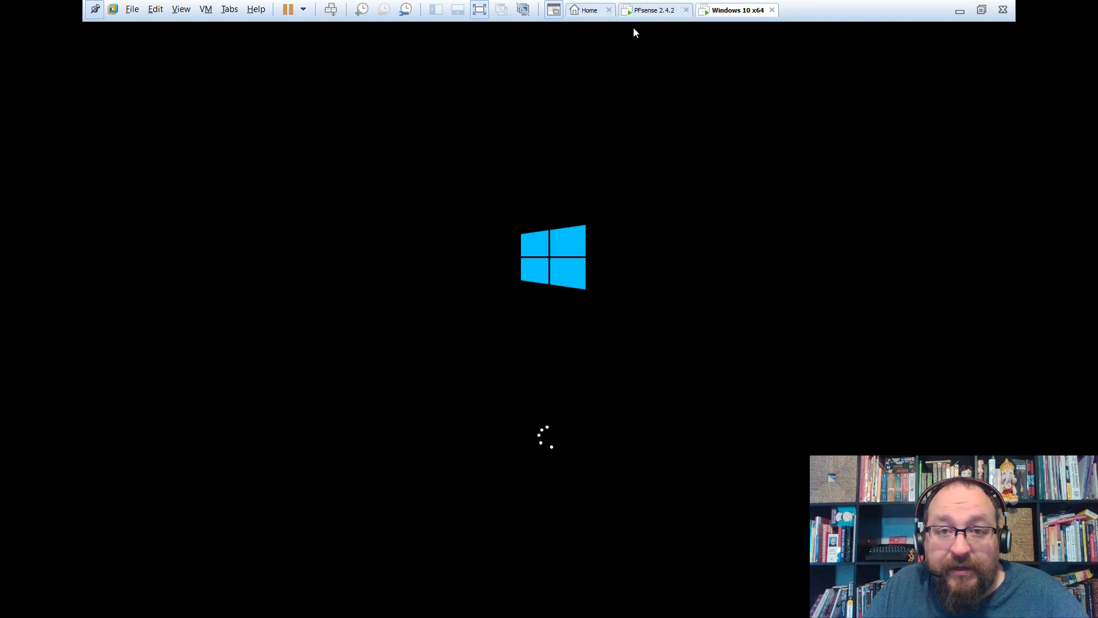
pyautogui.click(645, 13)
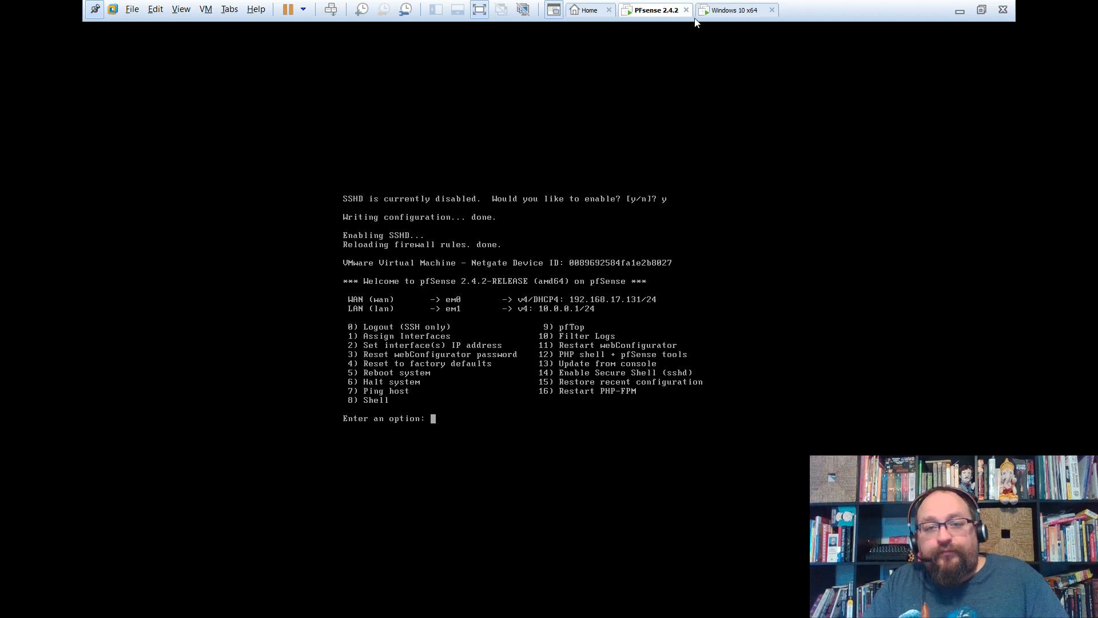
pyautogui.click(710, 12)
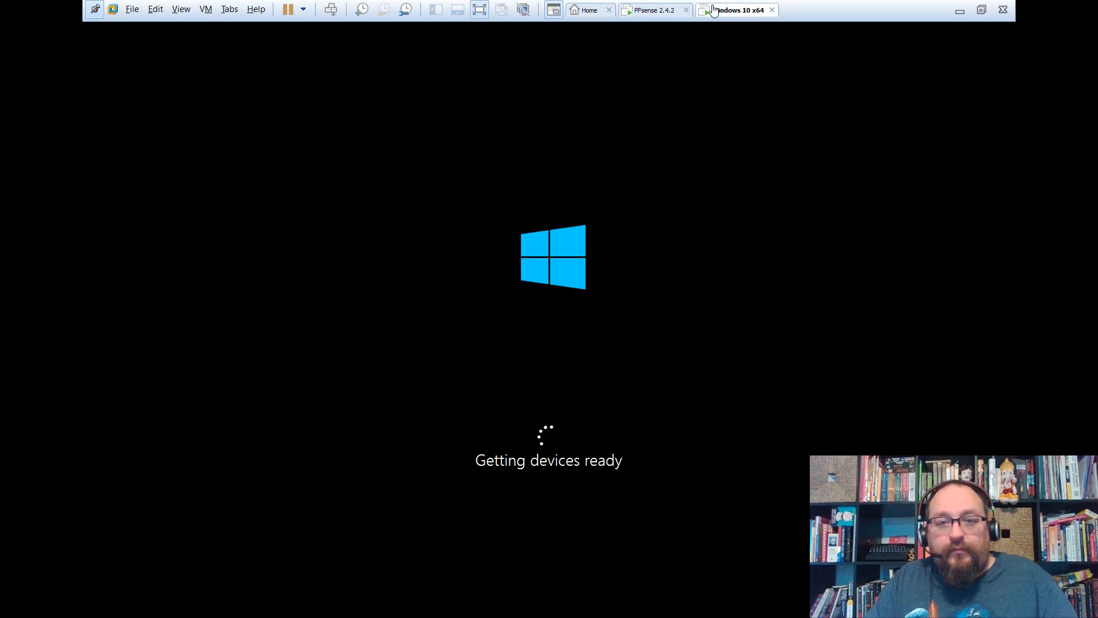
pyautogui.click(648, 12)
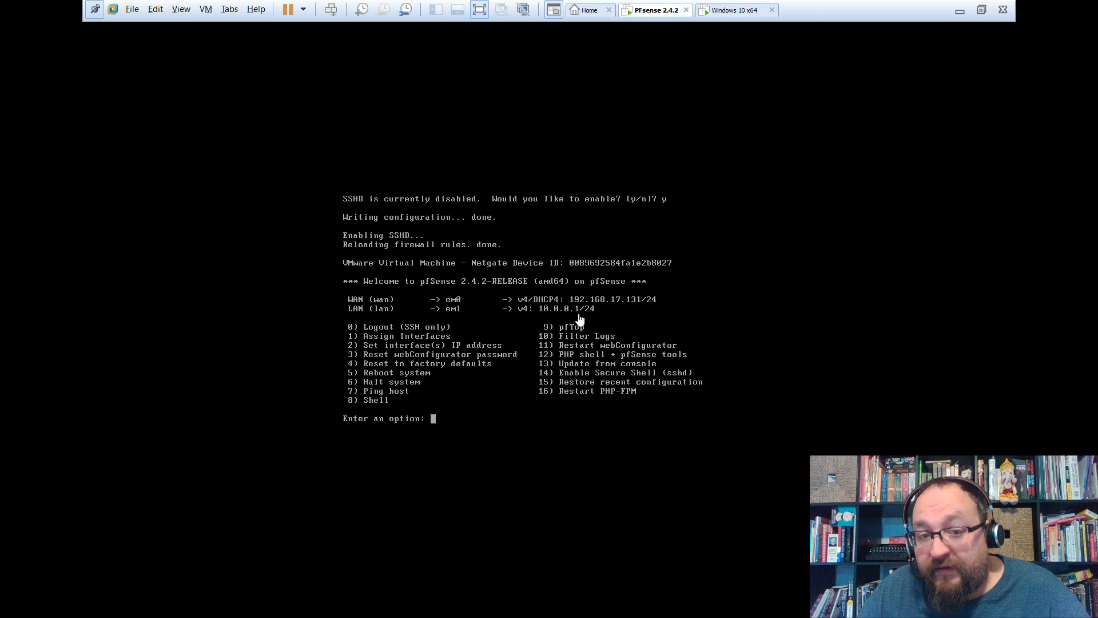
pyautogui.click(715, 13)
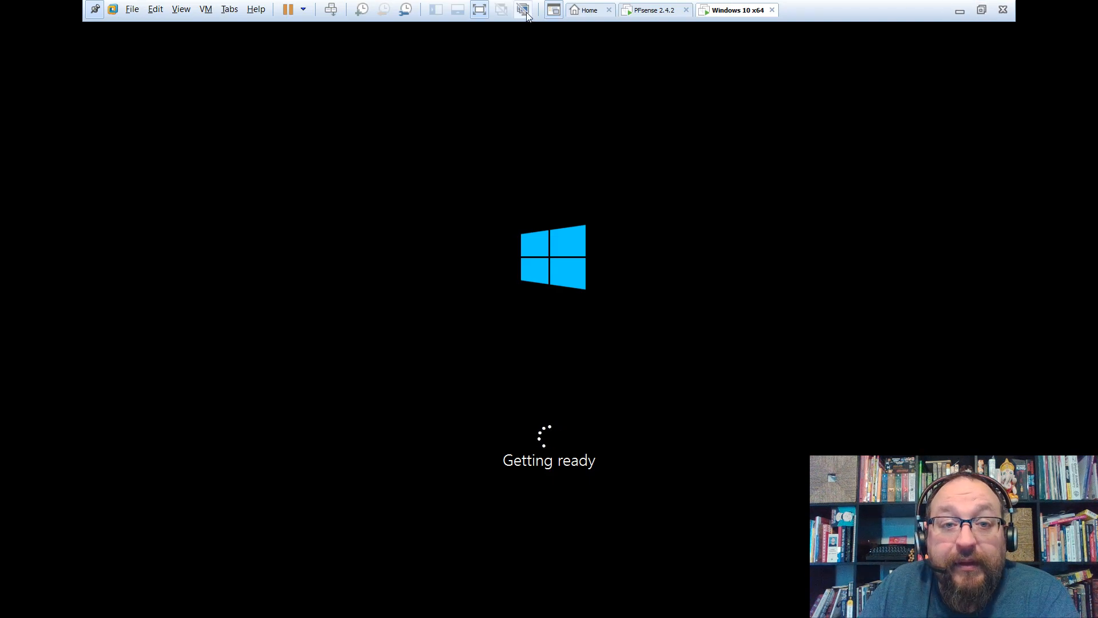
# Confirm the Windows 10 x64 VM's network adapter is Custom (VMnet3), then cancel the settings.
pyautogui.click(482, 9)
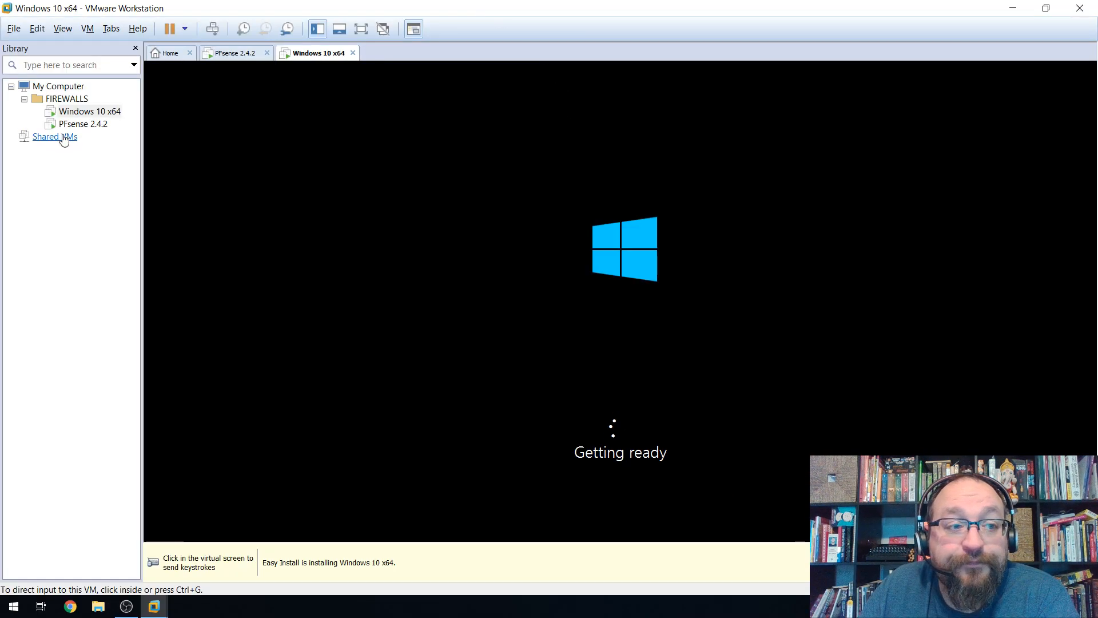
pyautogui.rightClick(69, 111)
pyautogui.click(110, 328)
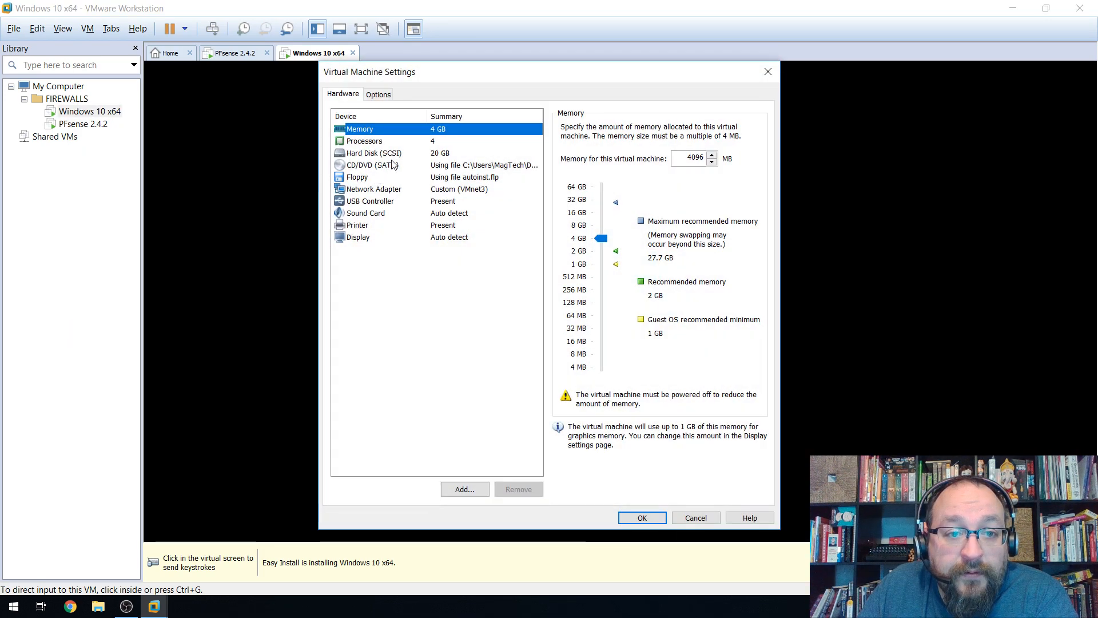
pyautogui.click(476, 188)
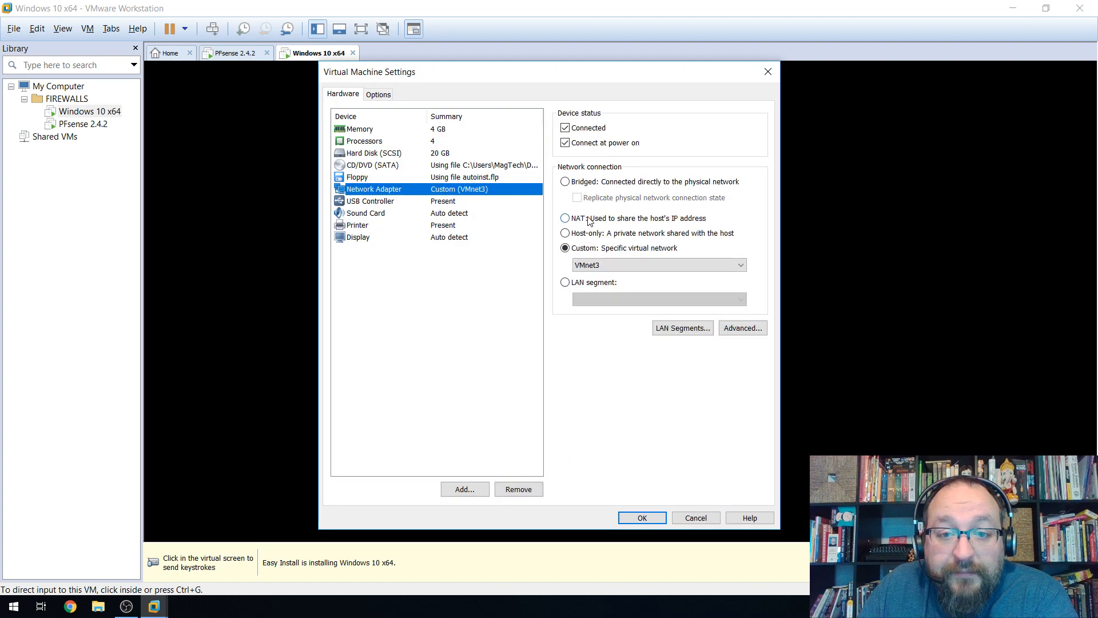
pyautogui.click(696, 518)
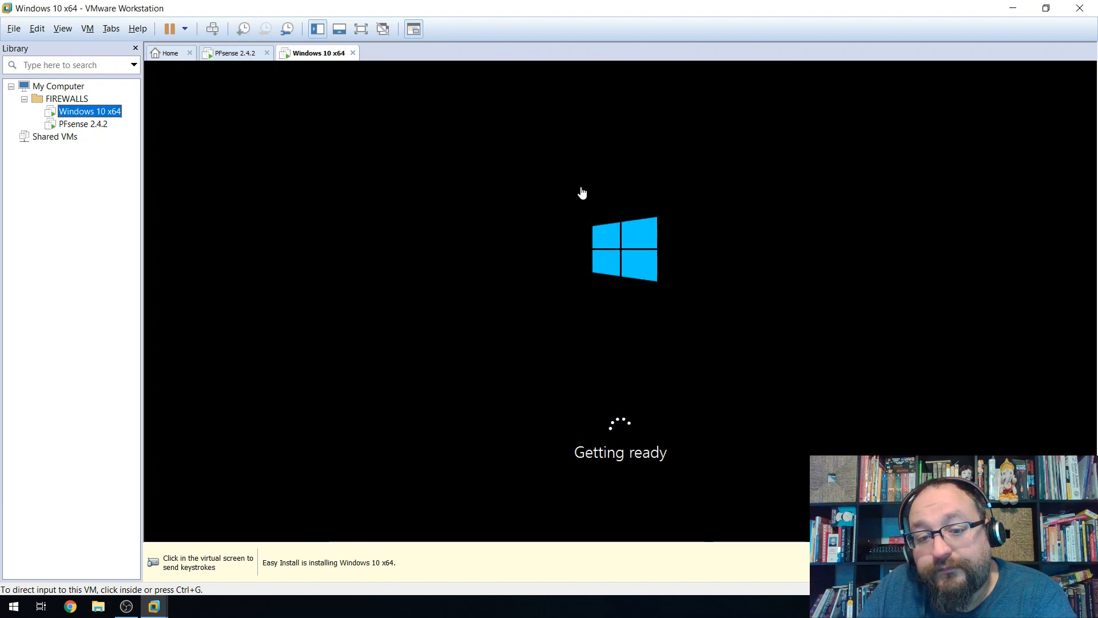
# Switch between the VM tabs, ending on the pfSense console showing LAN 10.0.0.1/24.
pyautogui.click(231, 52)
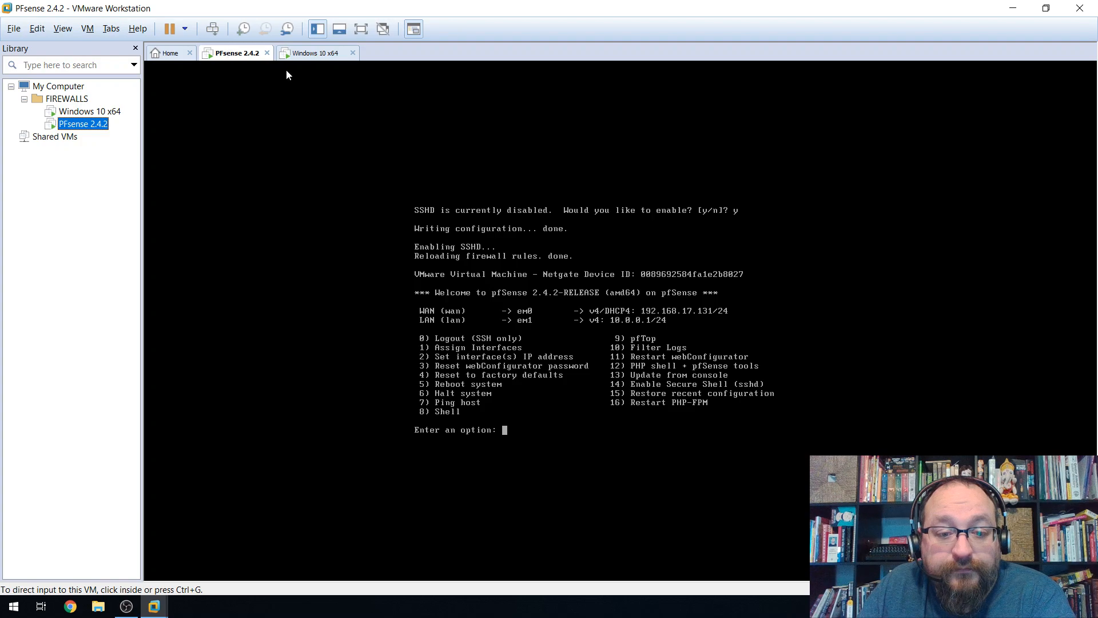
pyautogui.click(315, 53)
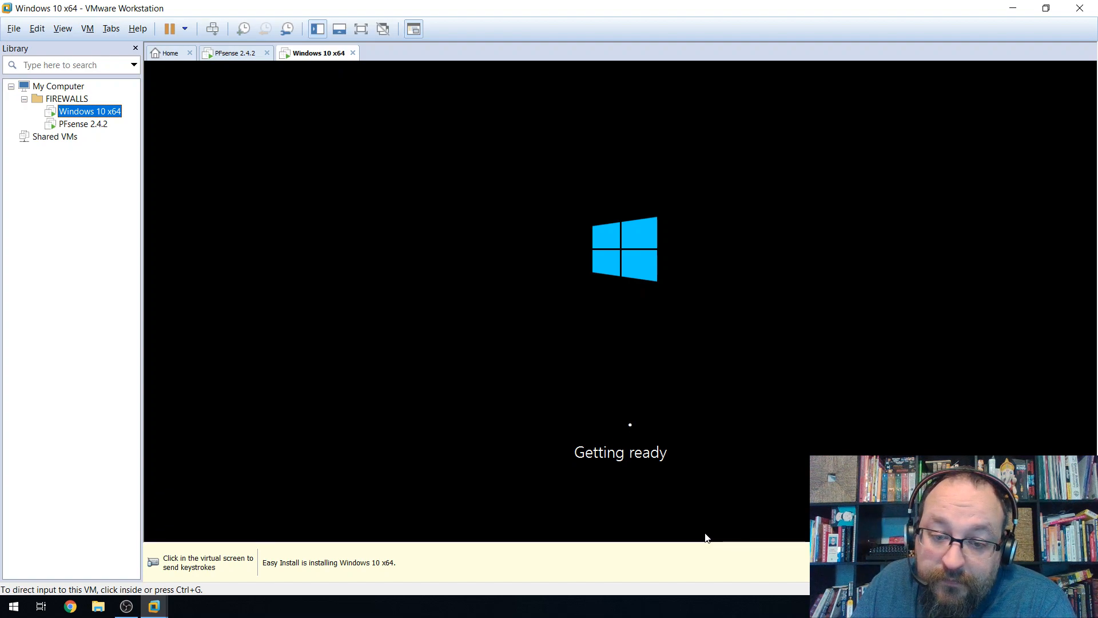
pyautogui.click(233, 53)
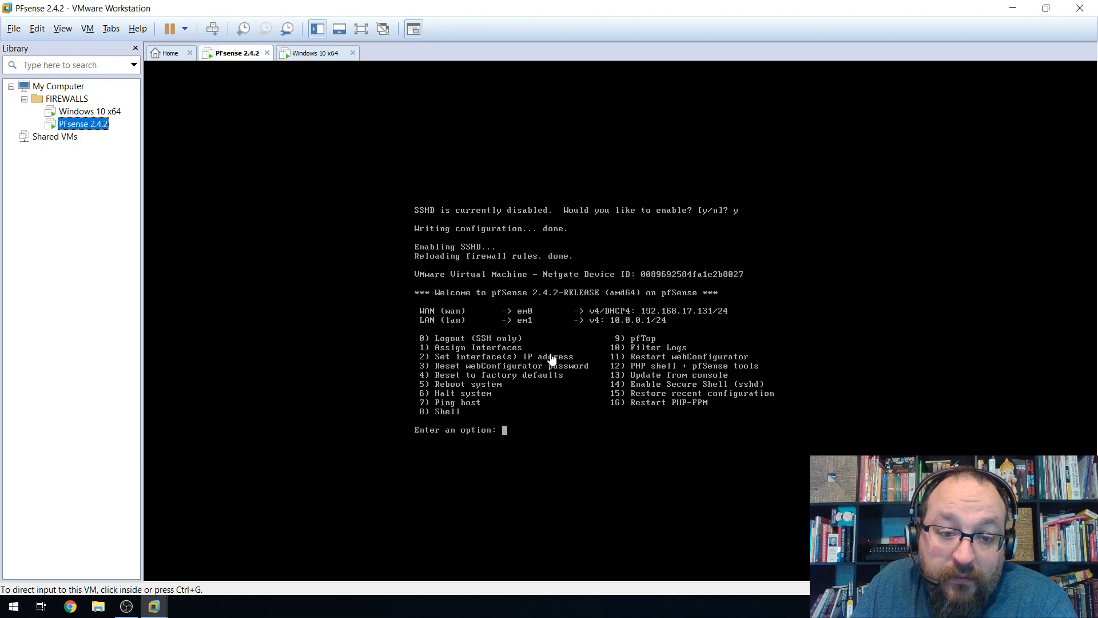
pyautogui.click(302, 55)
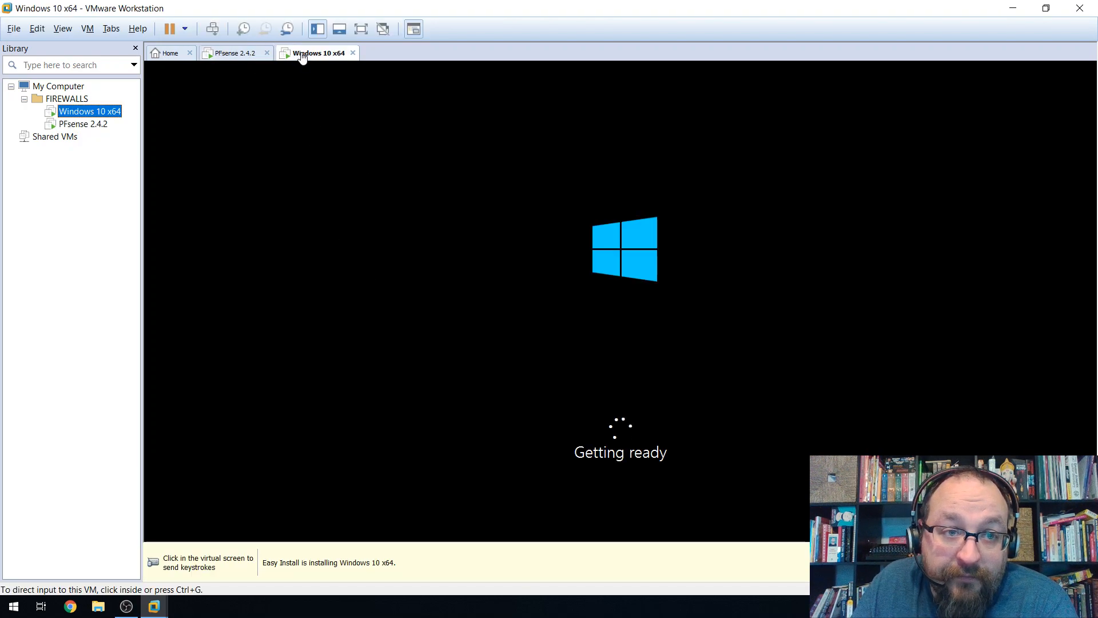
pyautogui.click(232, 56)
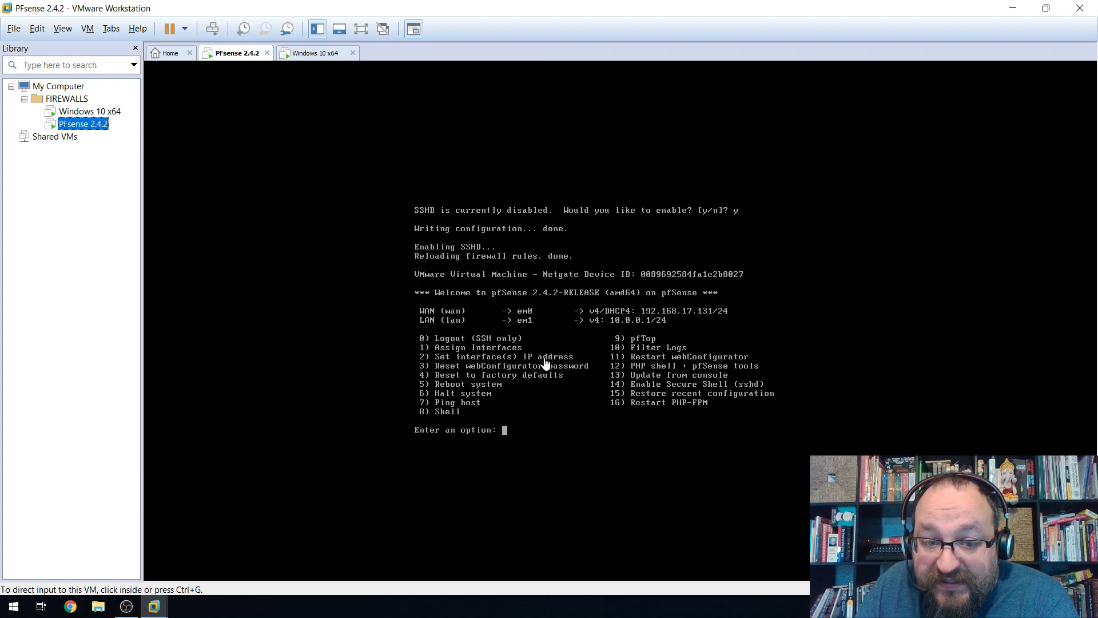
# Snapshot pfSense as 'PFSENSE INSTALL': install complete, WAN/LAN interfaces chosen, IP addressing configured.
pyautogui.click(242, 30)
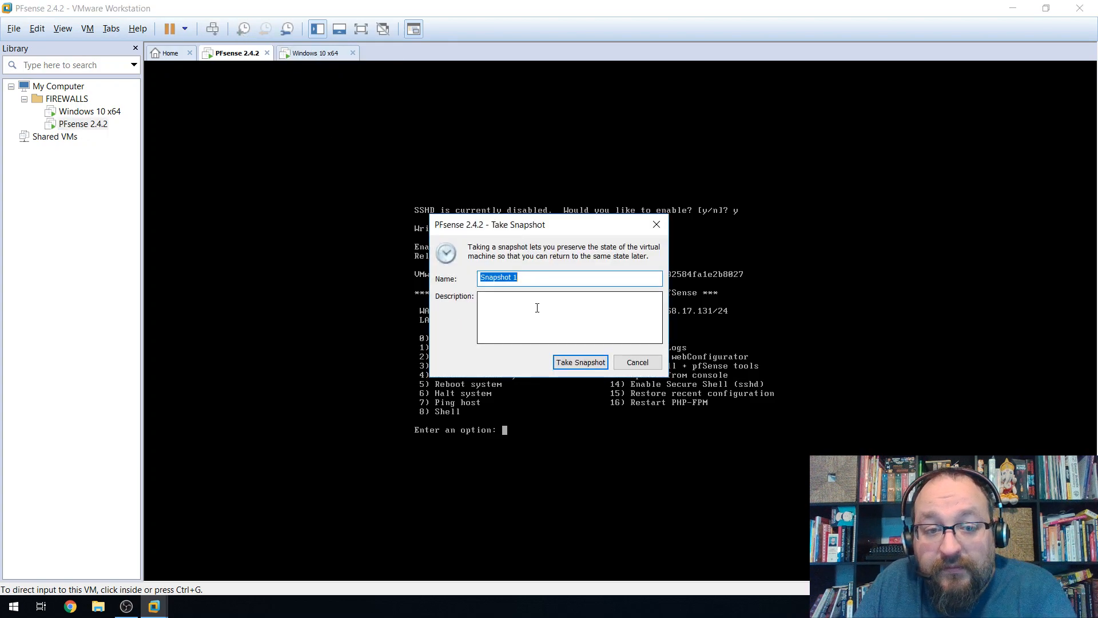
pyautogui.write('PF')
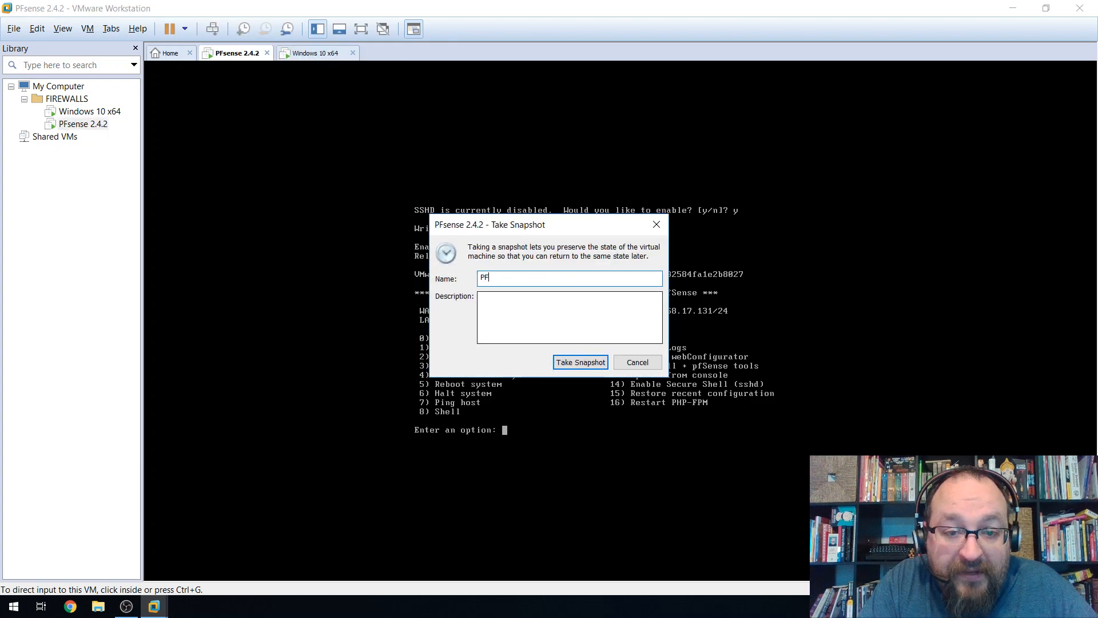
pyautogui.write('SENSE INSTALL')
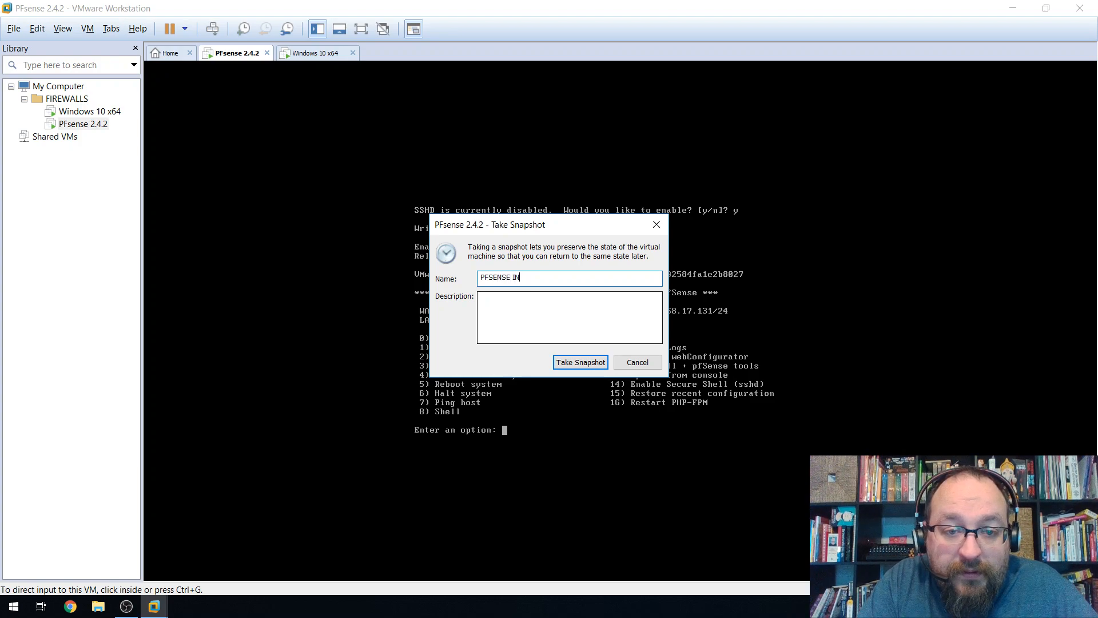
pyautogui.press('Tab')
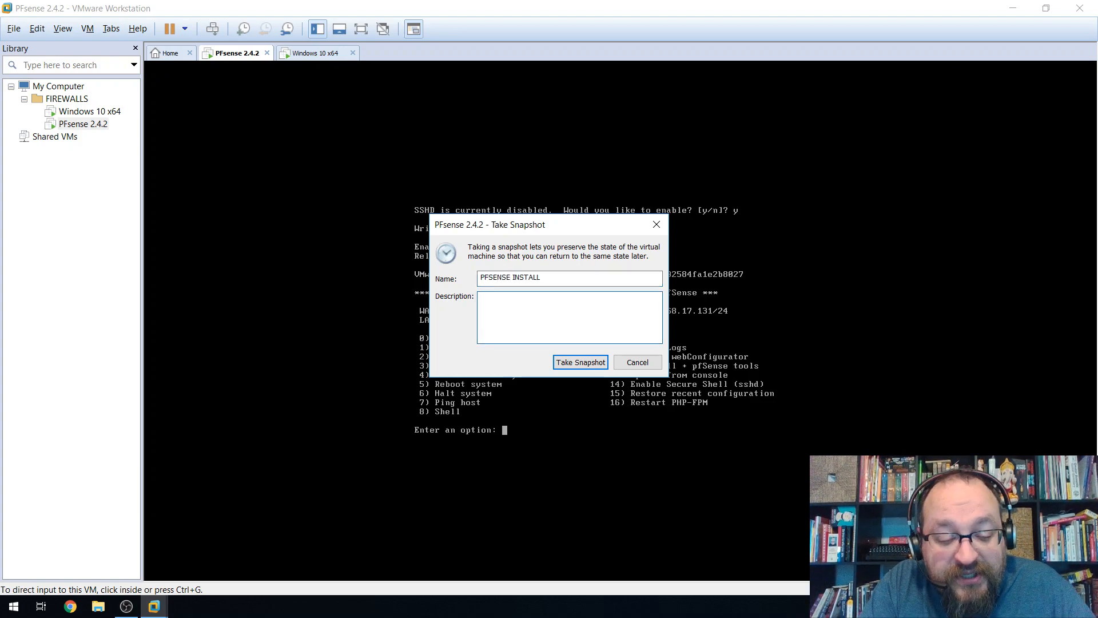
pyautogui.write('IN')
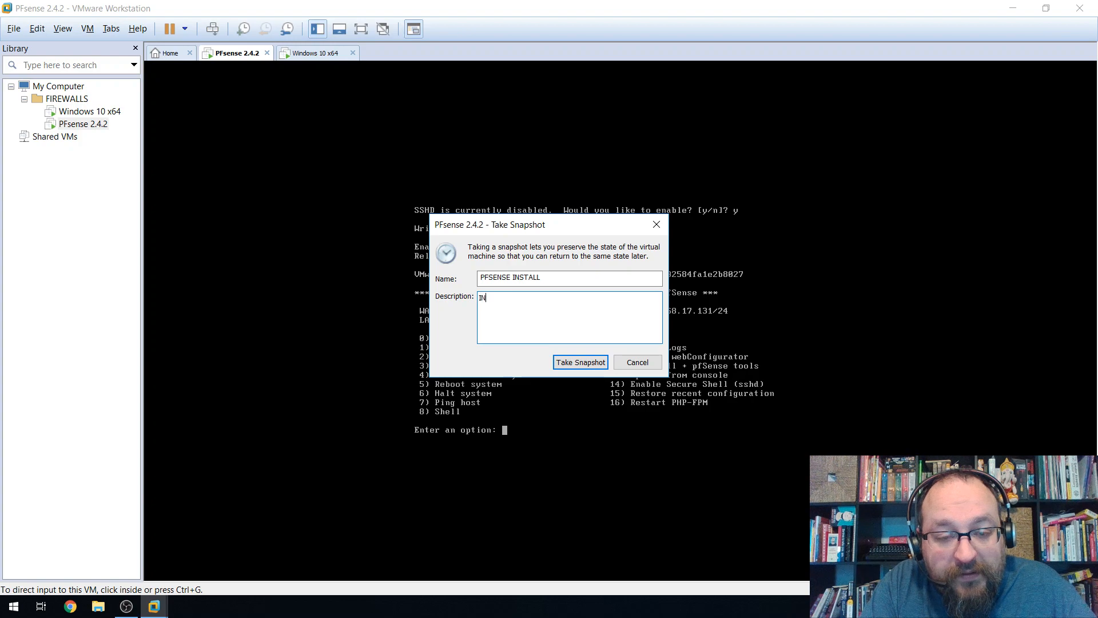
pyautogui.write('st')
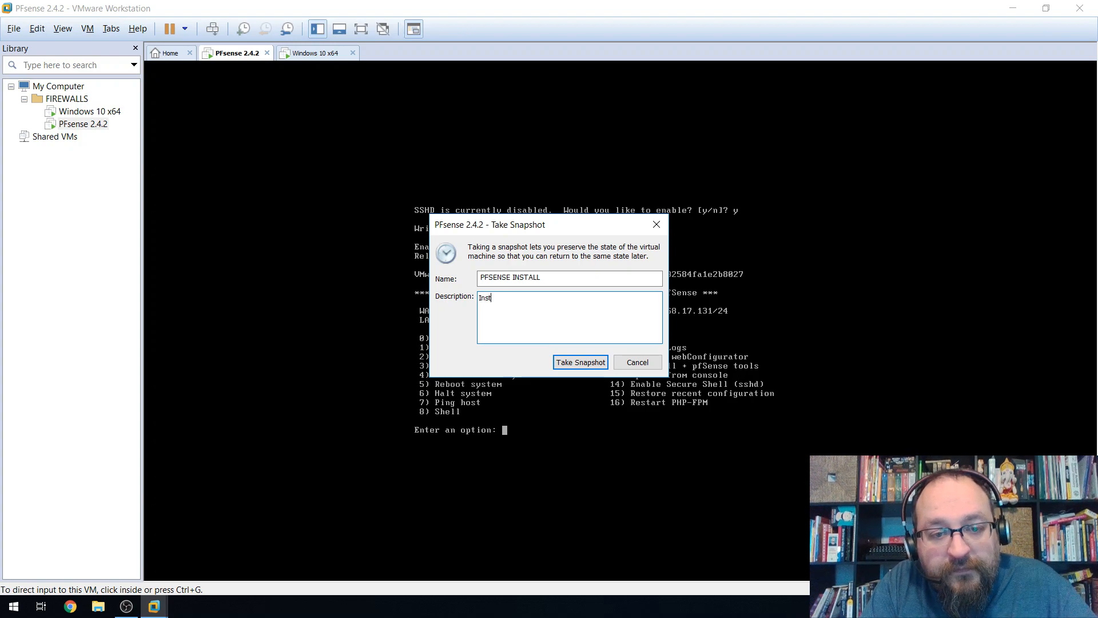
pyautogui.write('all complete,')
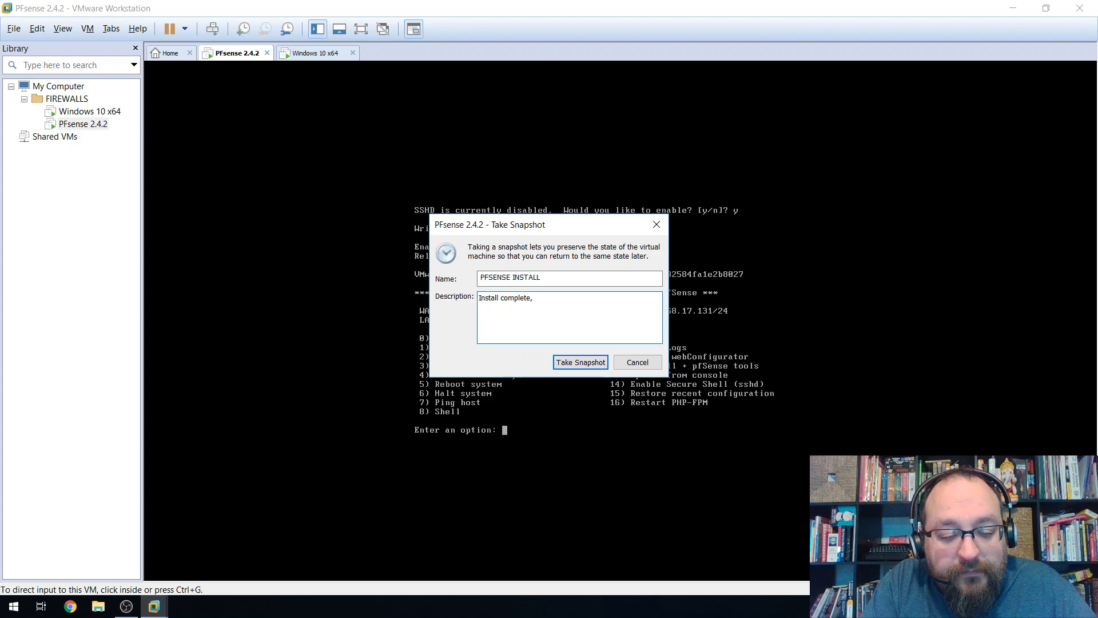
pyautogui.write(' WAN')
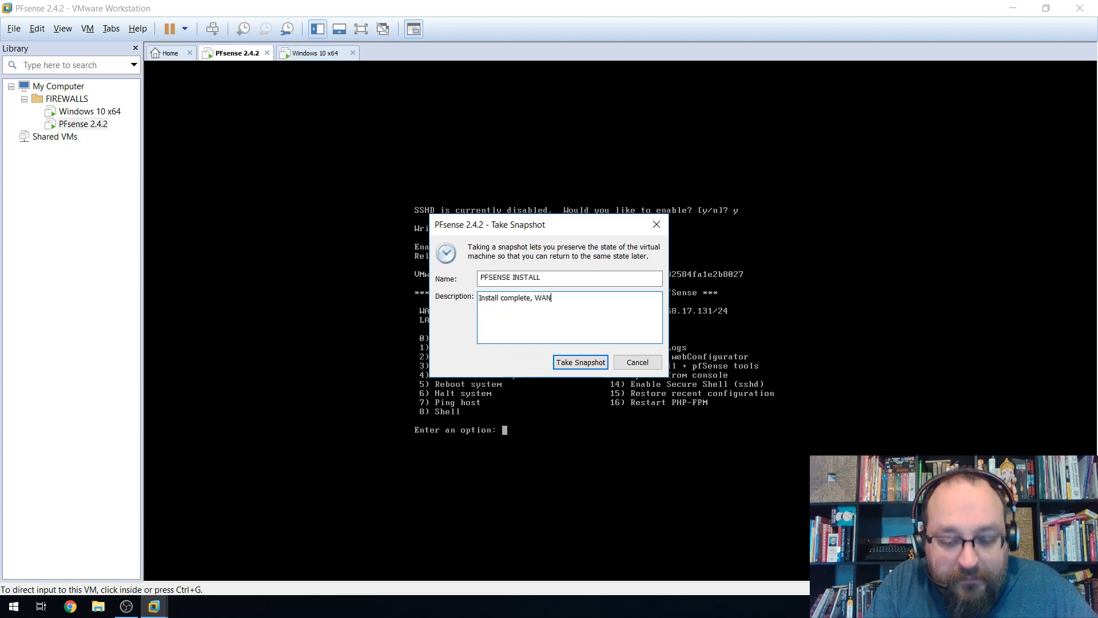
pyautogui.write('/LAN in')
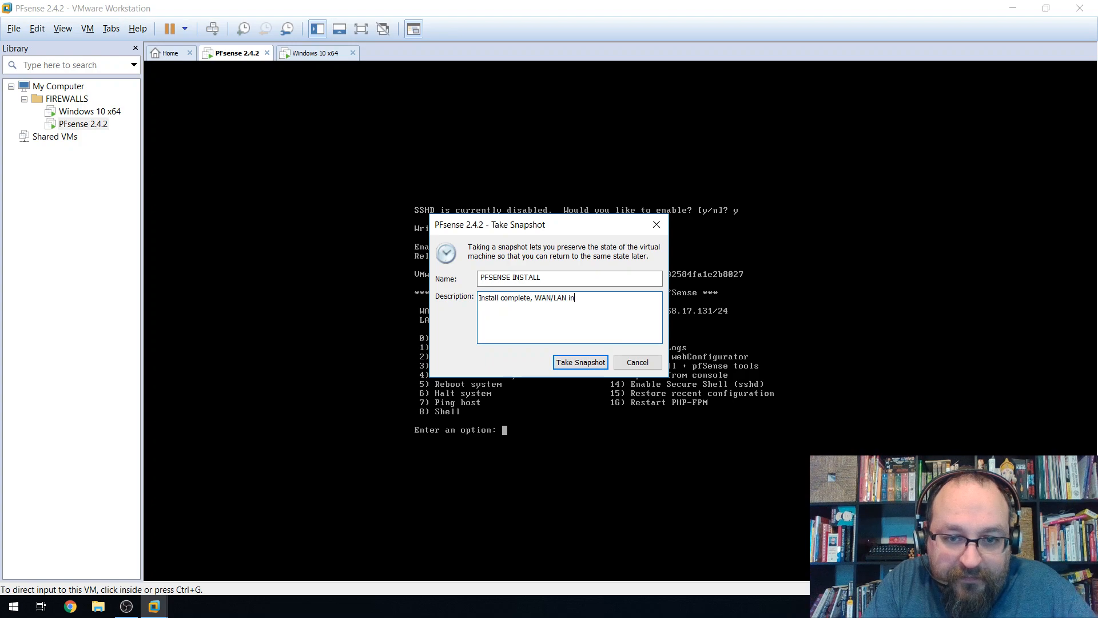
pyautogui.write('terfaces c')
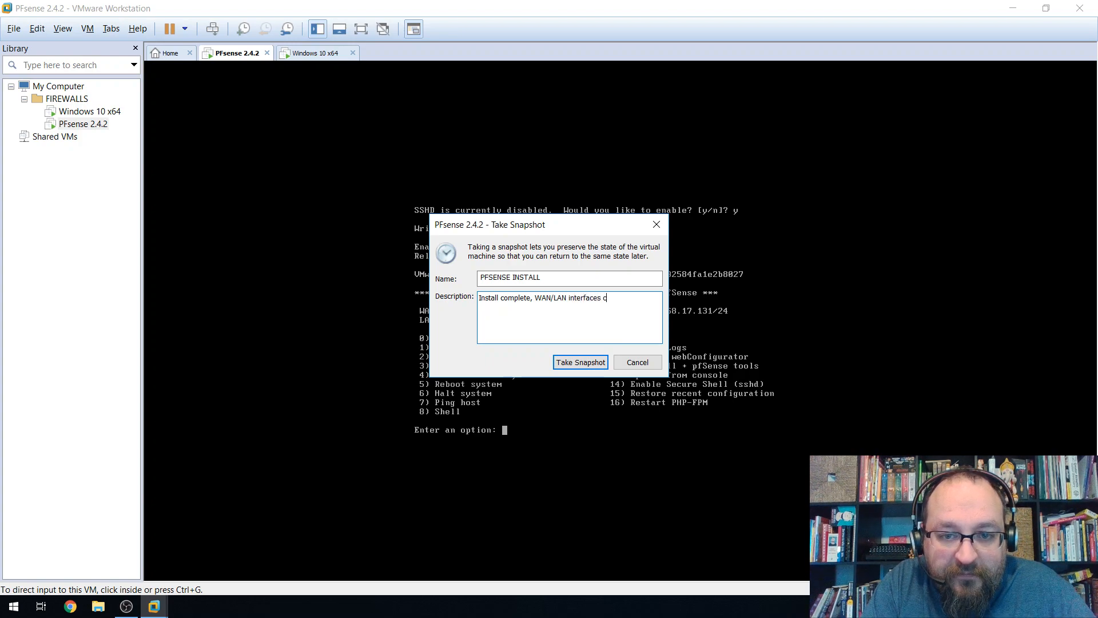
pyautogui.write('hosen, IPad')
pyautogui.press('BackSpace')
pyautogui.write('addressing cho')
pyautogui.press('BackSpace')
pyautogui.press('BackSpace')
pyautogui.press('BackSpace')
pyautogui.write('onnfigurued.')
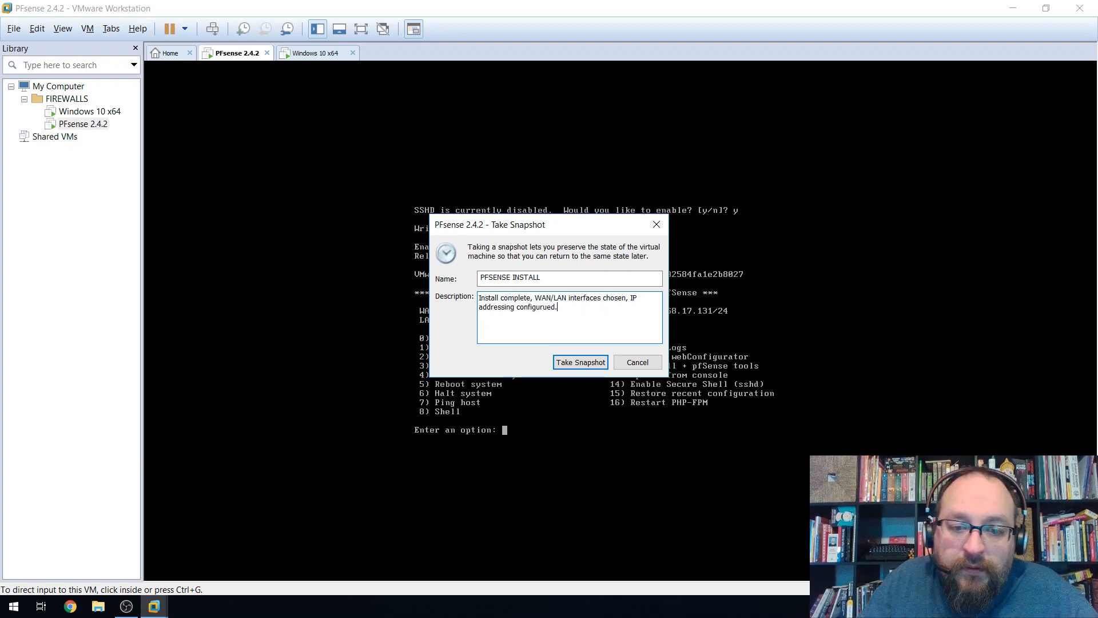
pyautogui.click(584, 364)
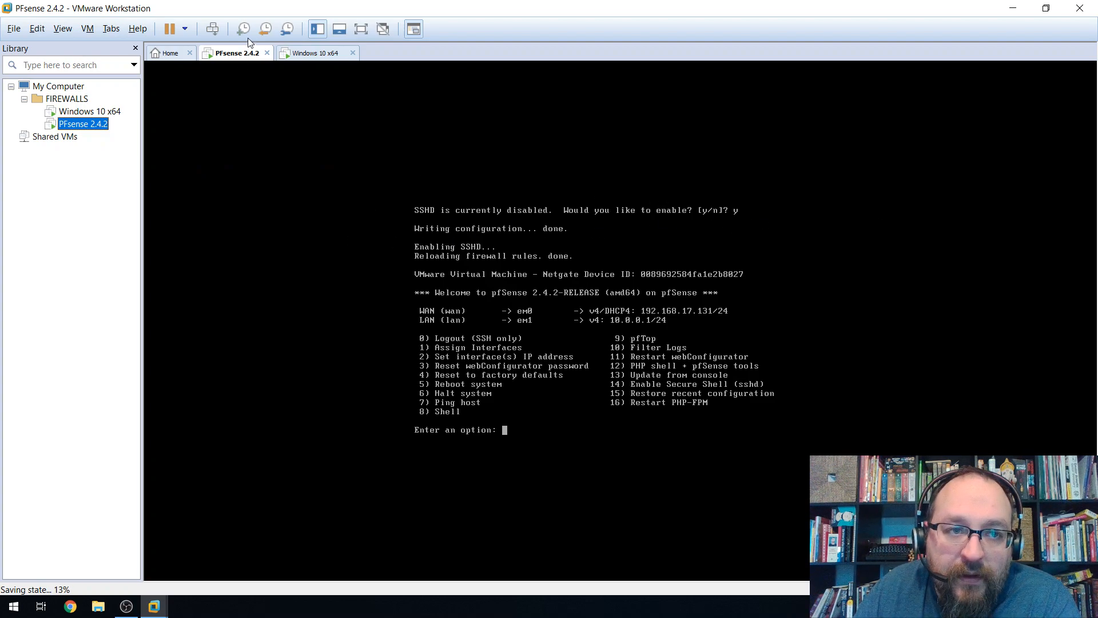
# Review the PFSENSE INSTALL snapshot in Snapshot Manager, then switch to the Windows 10 x64 VM.
pyautogui.click(286, 33)
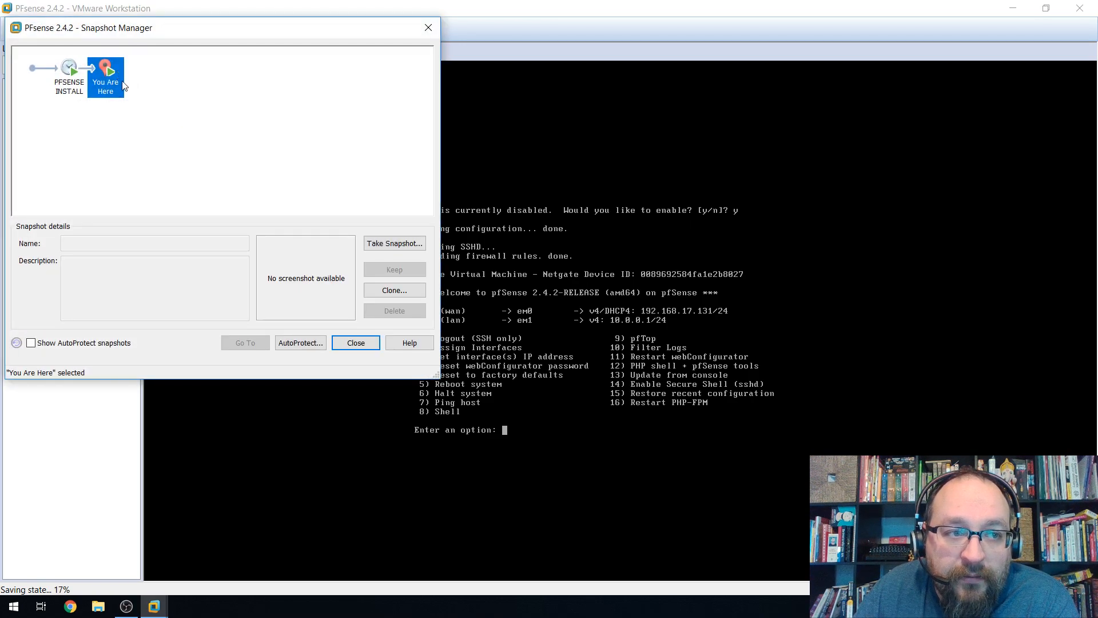
pyautogui.click(73, 80)
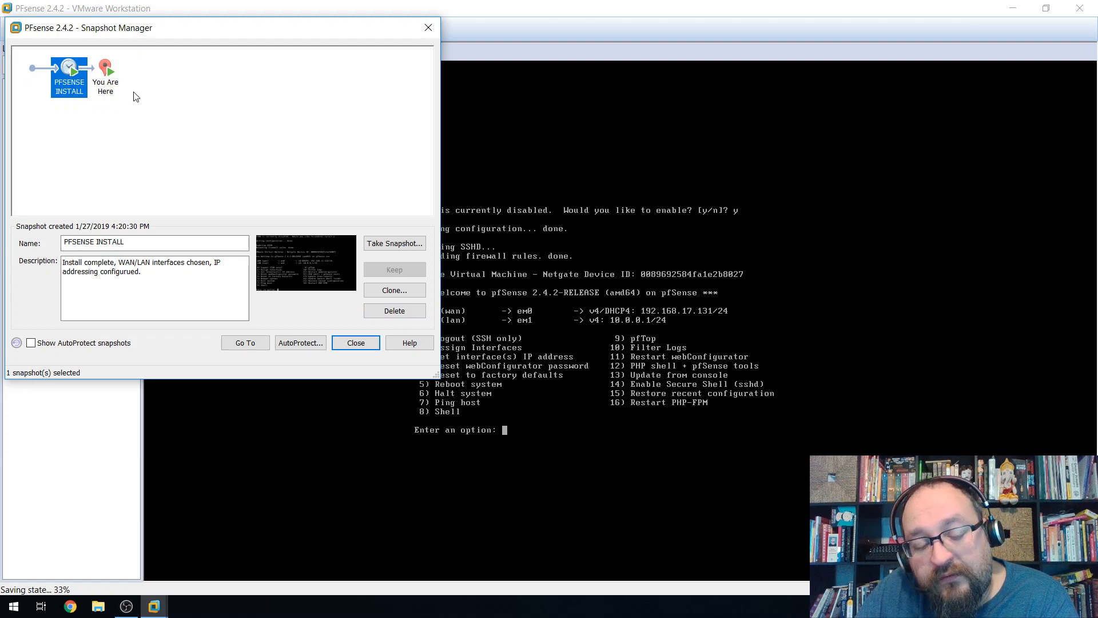
pyautogui.click(105, 74)
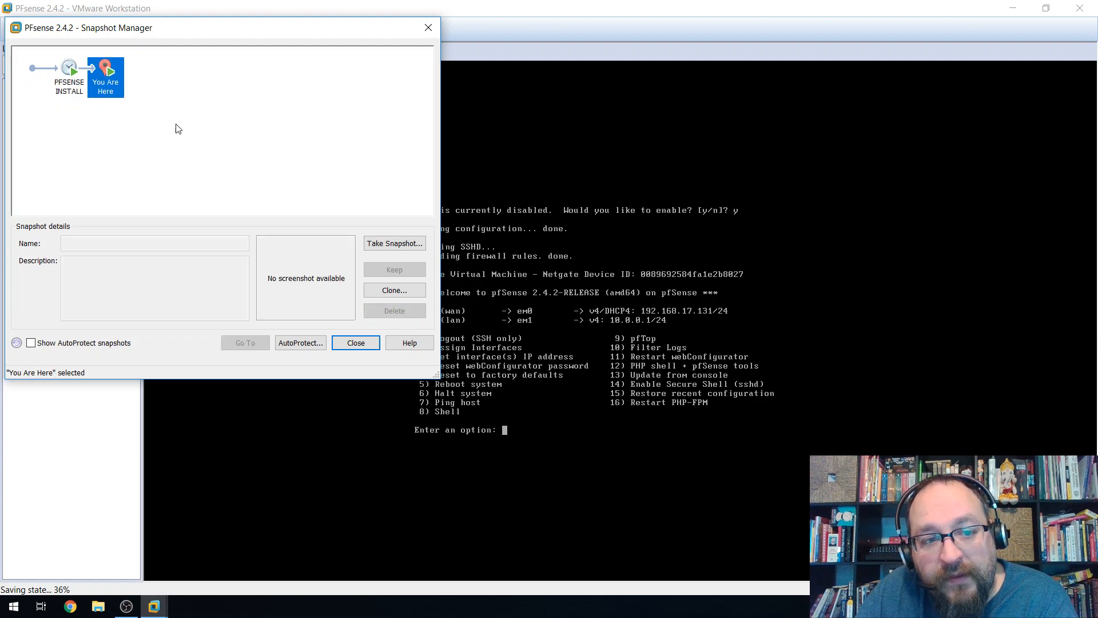
pyautogui.click(65, 73)
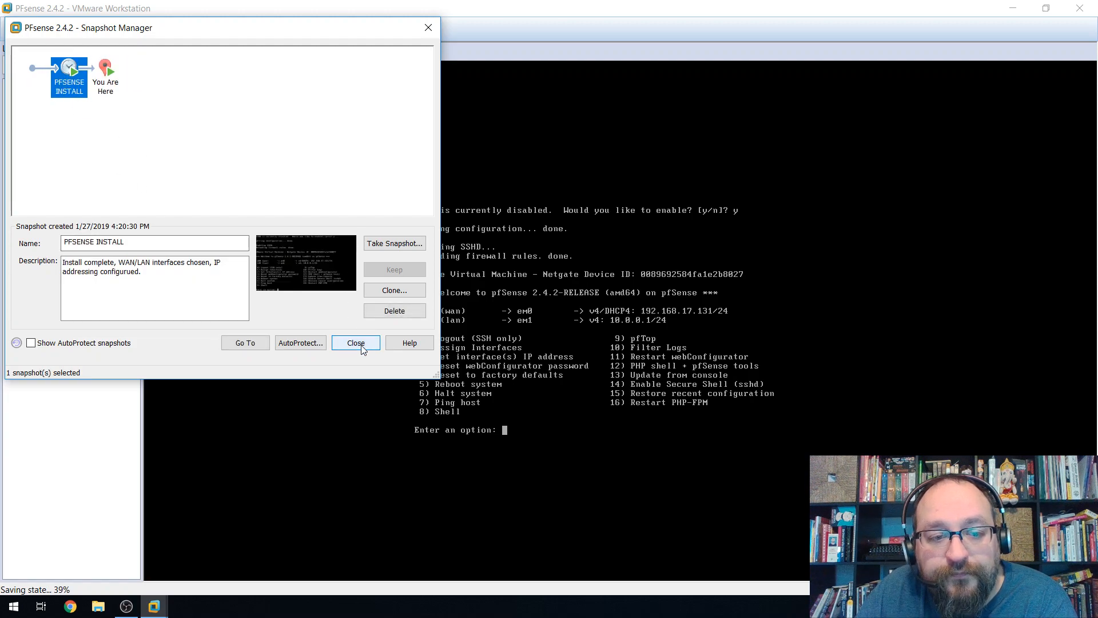
pyautogui.click(356, 343)
pyautogui.click(312, 55)
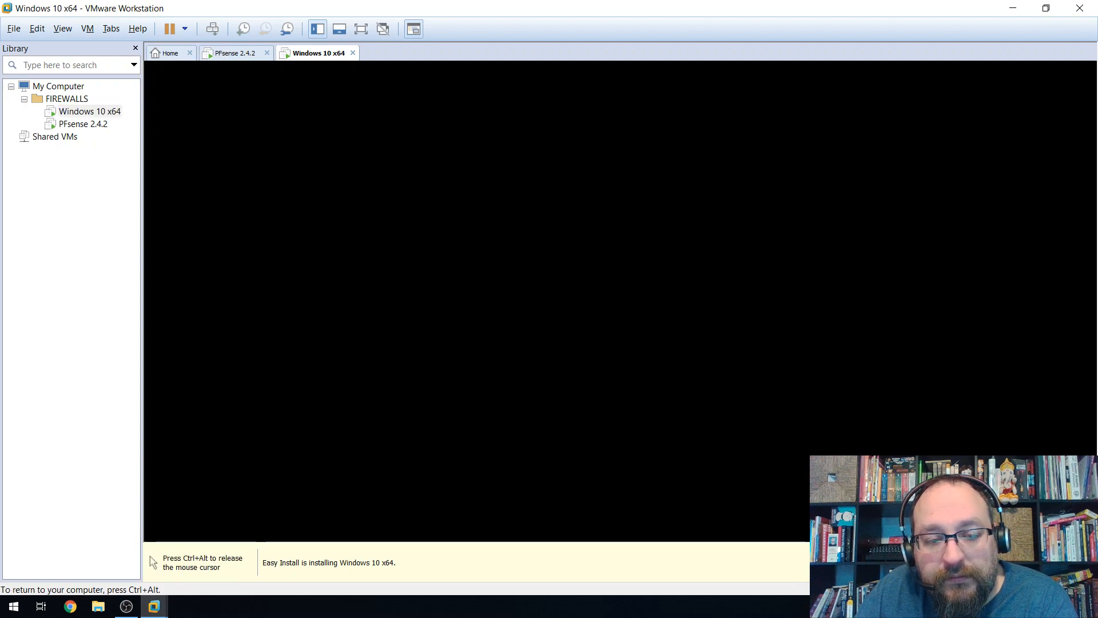
pyautogui.hotkey('ctrl', 'alt')
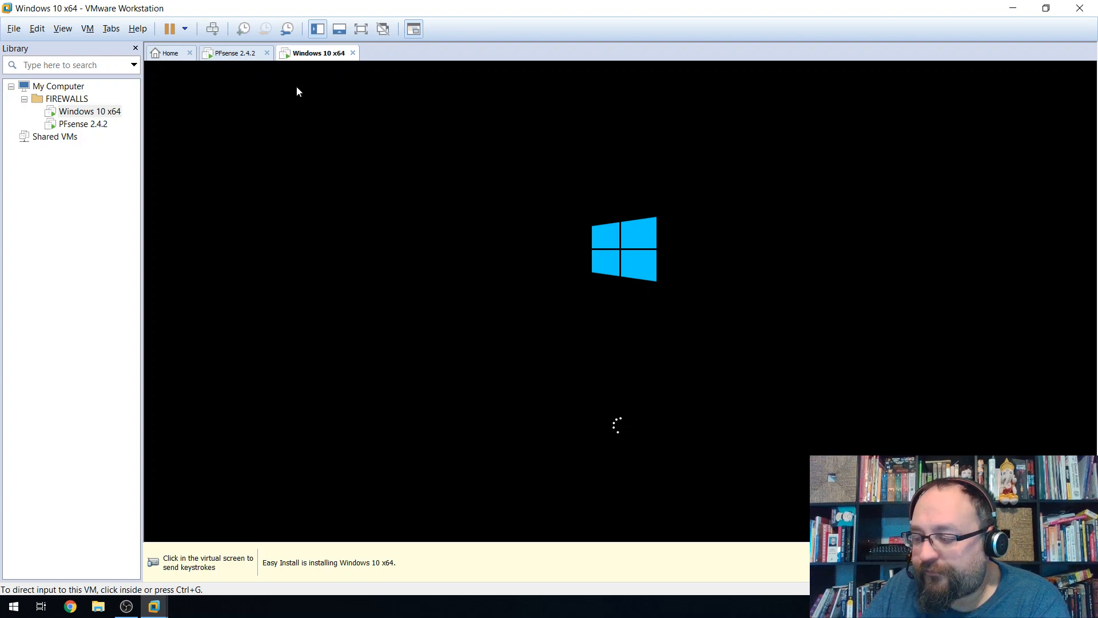
# Glance at the pfSense console, then show the booting Windows 10 x64 VM full screen.
pyautogui.click(228, 55)
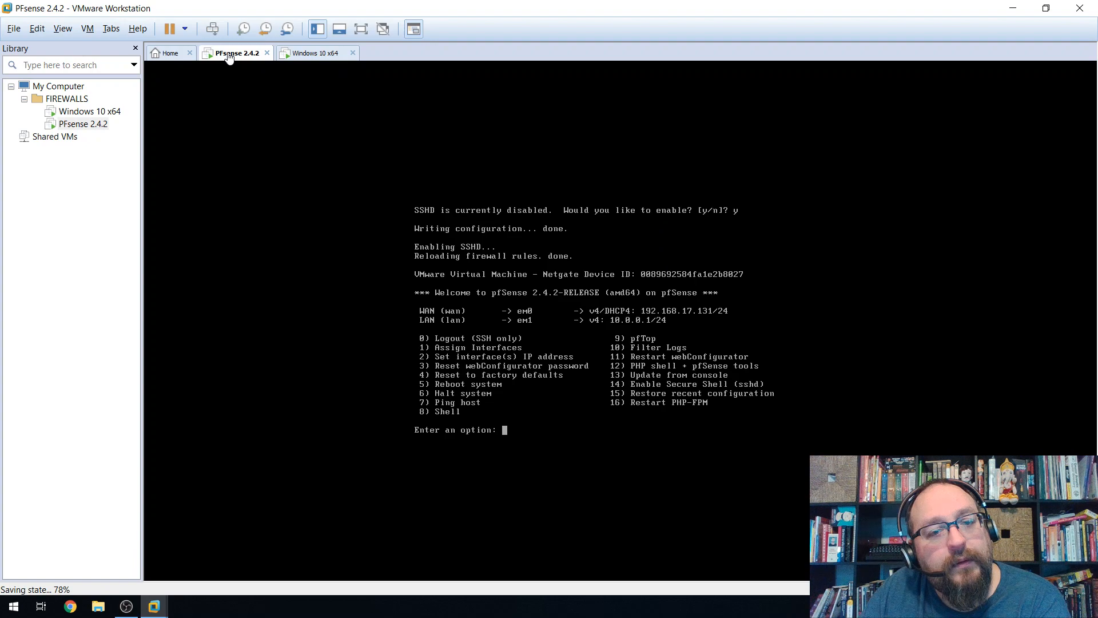
pyautogui.click(318, 53)
pyautogui.click(379, 27)
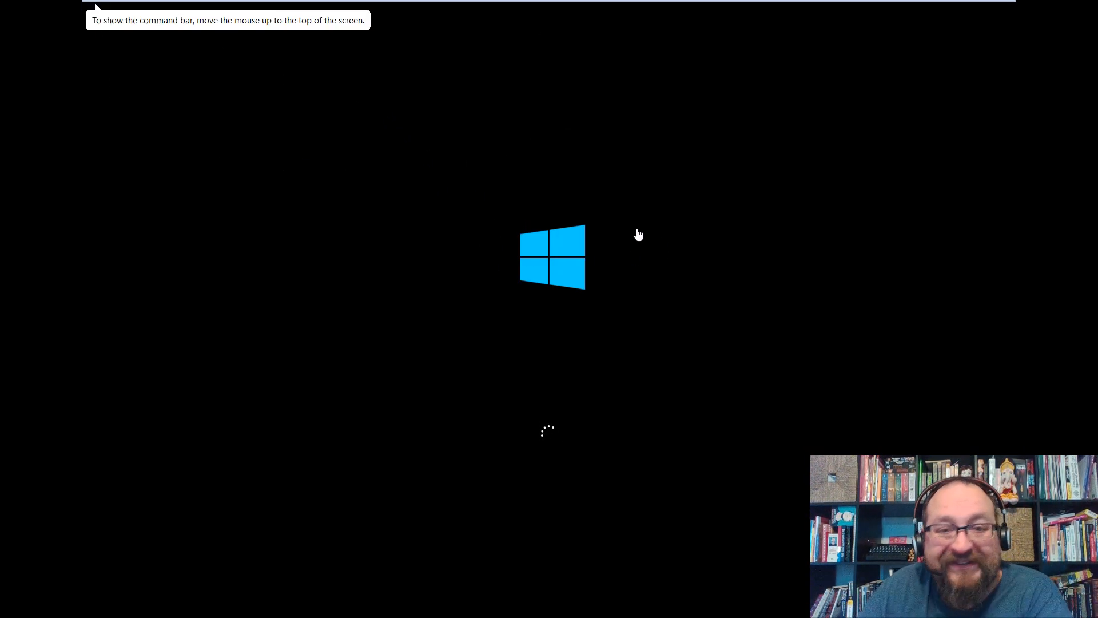
# Let Windows 10 setup run inside the VM, then switch to the PFsense 2.4.2 console.
pyautogui.click(647, 286)
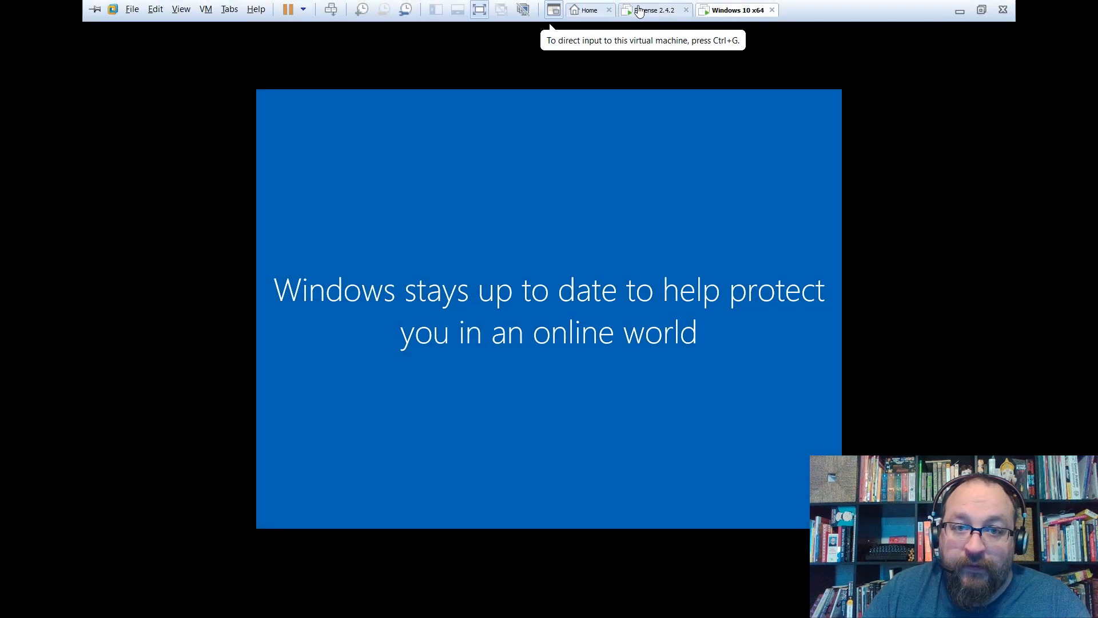
pyautogui.click(643, 12)
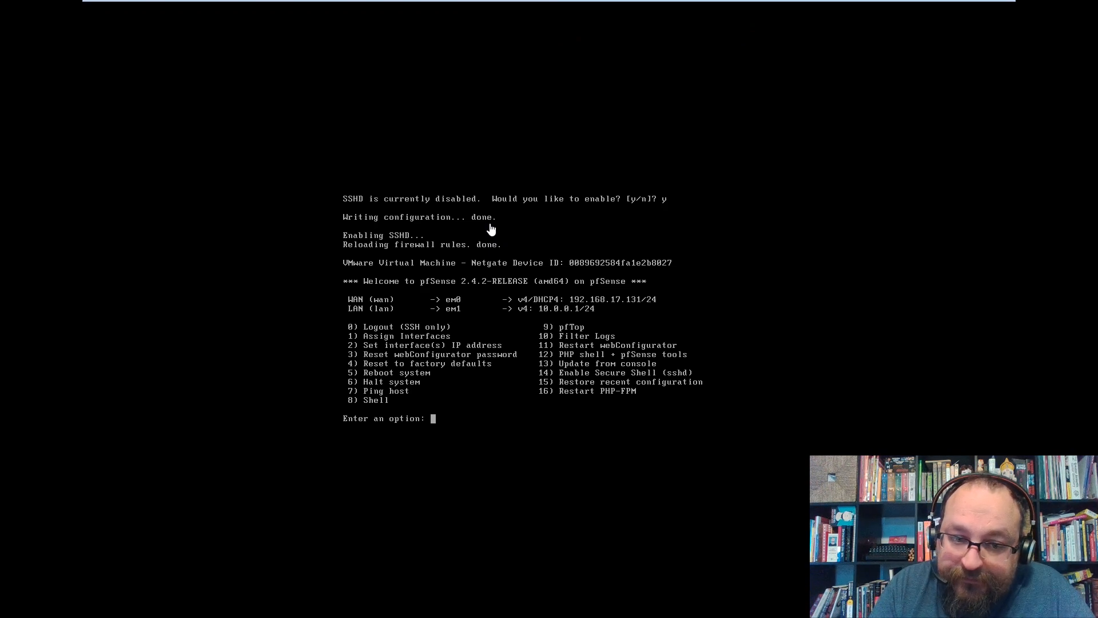
# Choose option 13 in the pfSense console menu to update from console.
pyautogui.click(551, 7)
pyautogui.write('13')
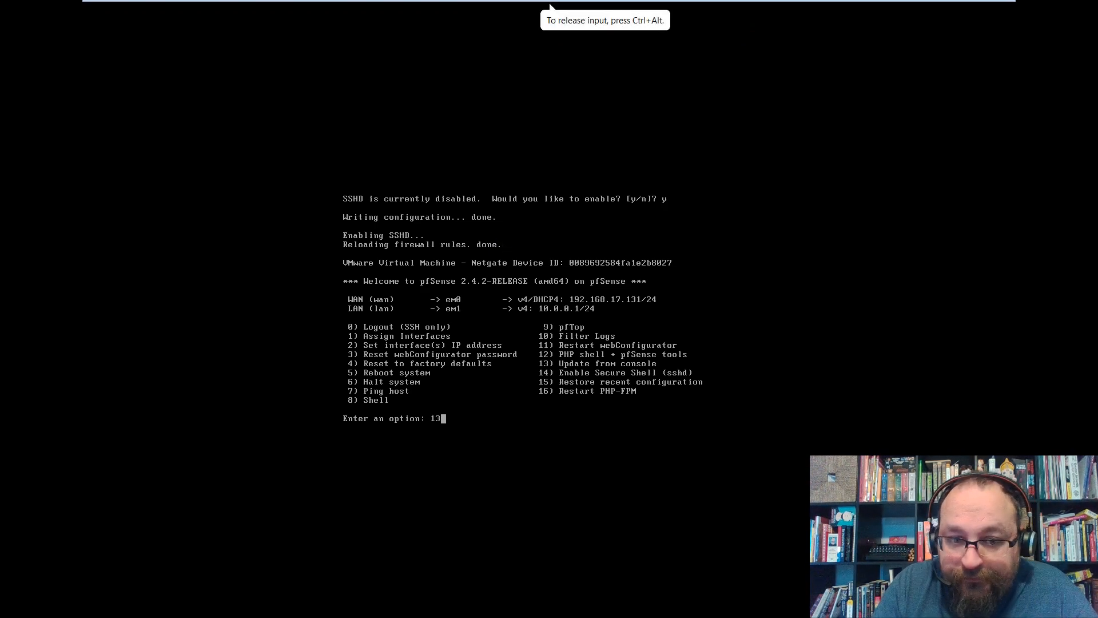
pyautogui.press('Return')
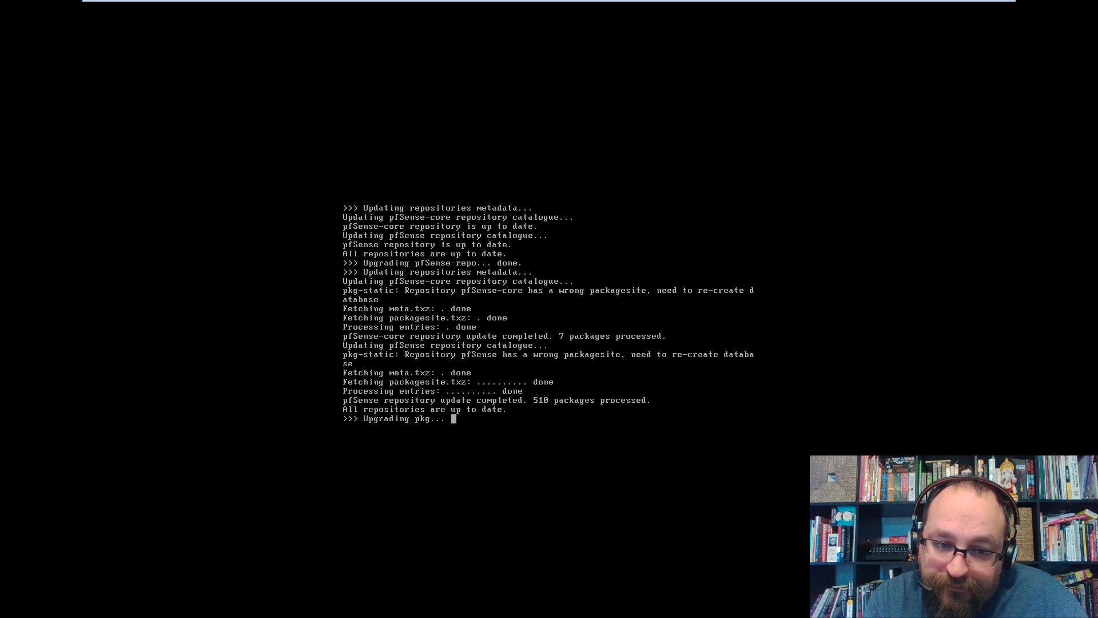
# Check the Windows 10 VM while packages are fetched, then return to the pfSense console.
pyautogui.hotkey('ctrl', 'alt')
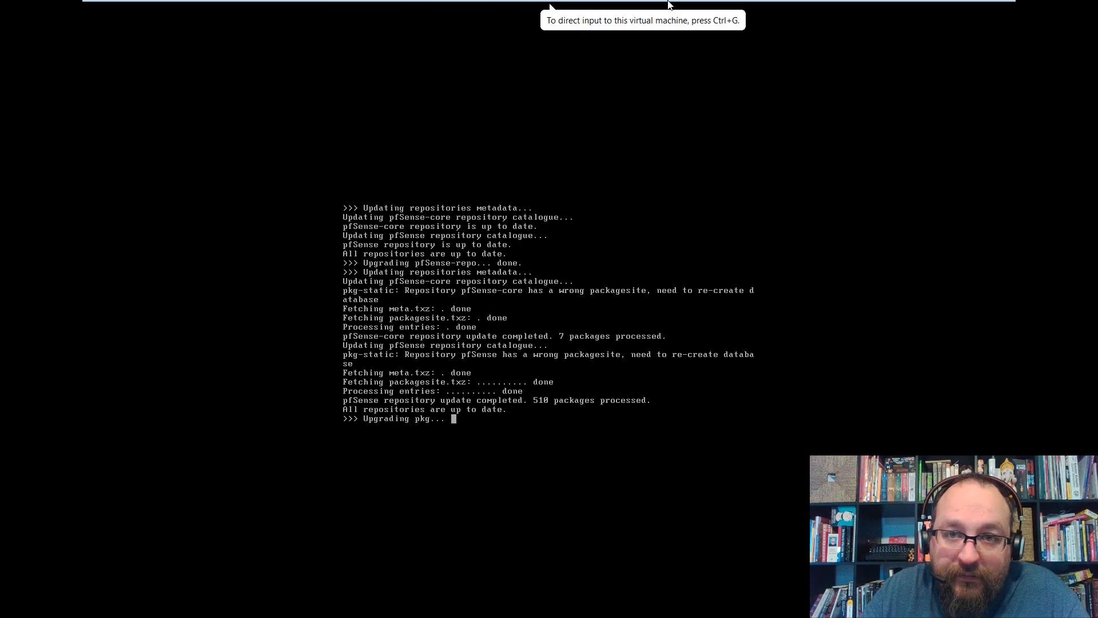
pyautogui.moveTo(668, 5)
pyautogui.click(735, 9)
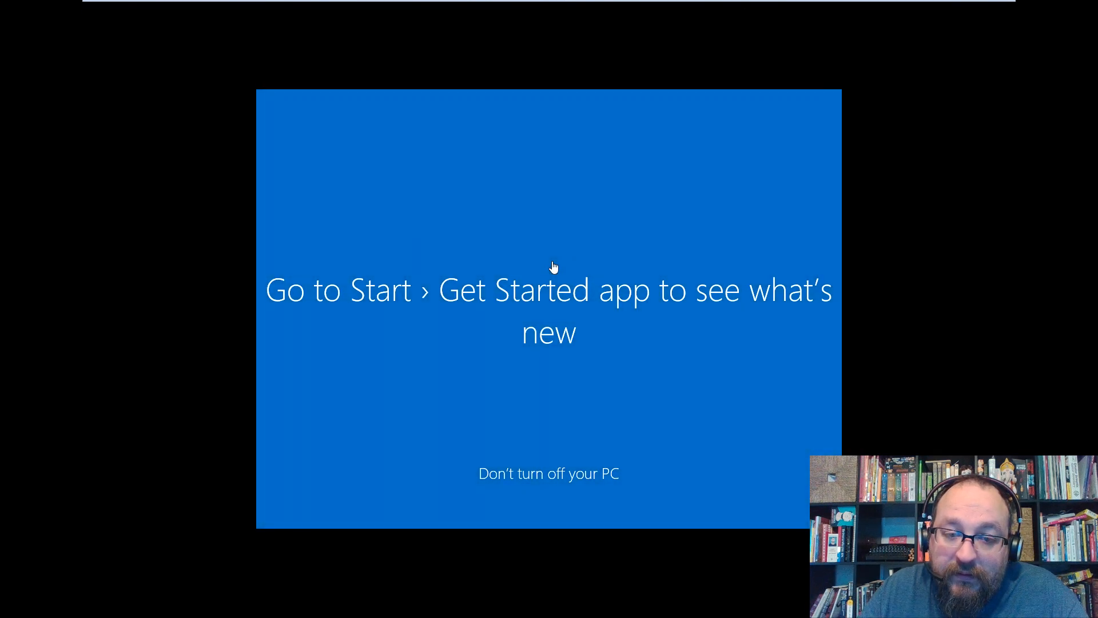
pyautogui.moveTo(546, 5)
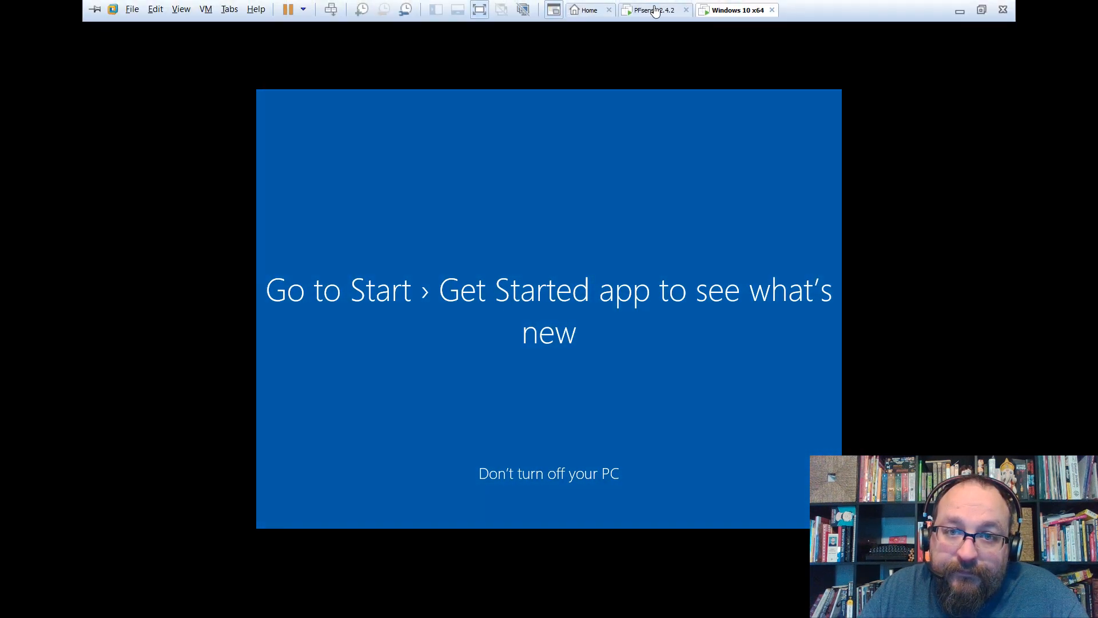
pyautogui.click(655, 9)
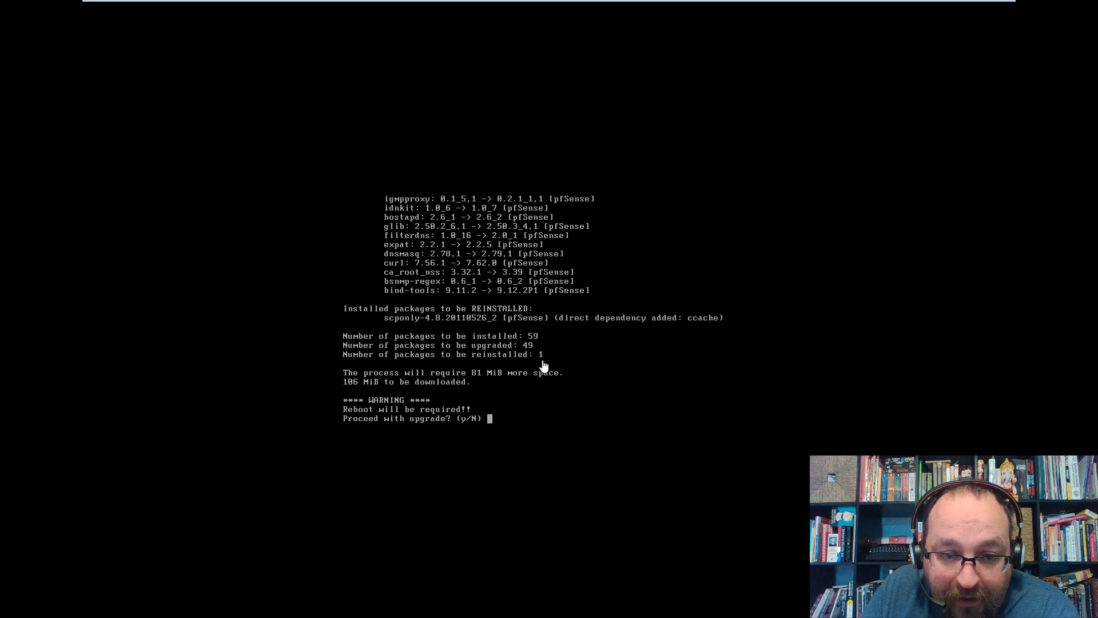
pyautogui.click(594, 424)
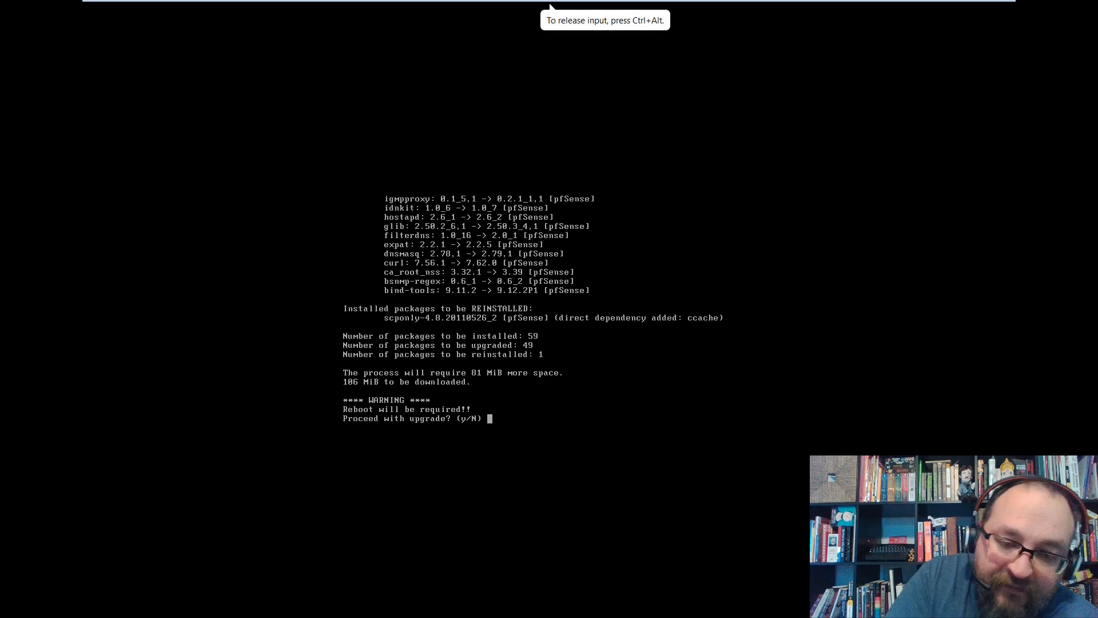
# Answer 'y' at pfSense's 'Proceed with upgrade?' prompt.
pyautogui.write('y')
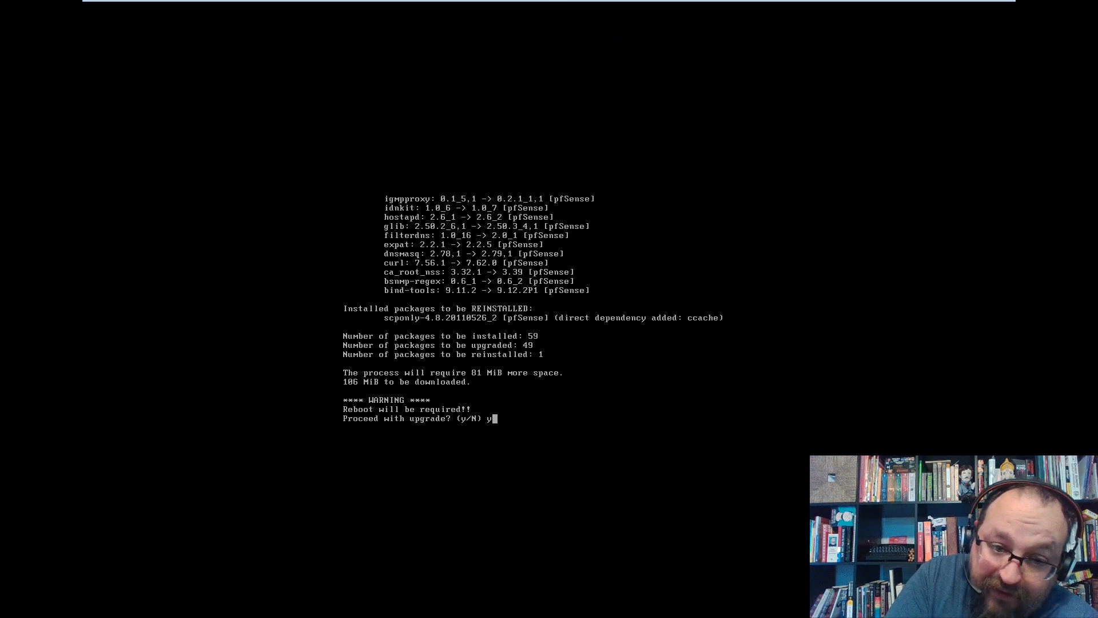
pyautogui.press('Return')
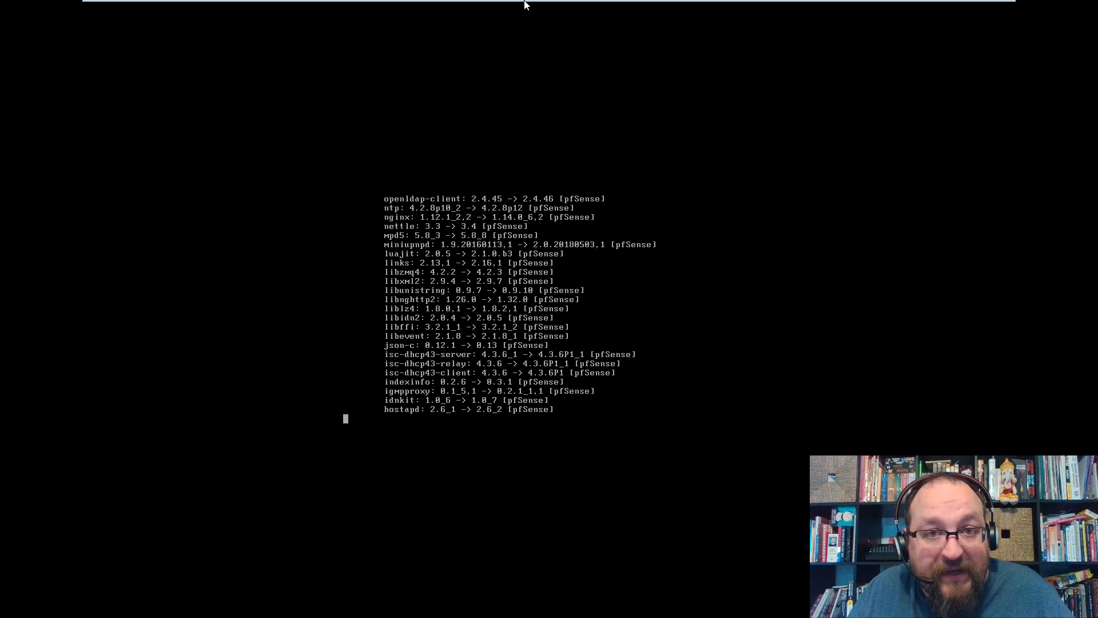
# Answer Yes in the Windows 10 Networks pane, then return to the PFsense 2.4.2 console.
pyautogui.moveTo(525, 1)
pyautogui.click(725, 10)
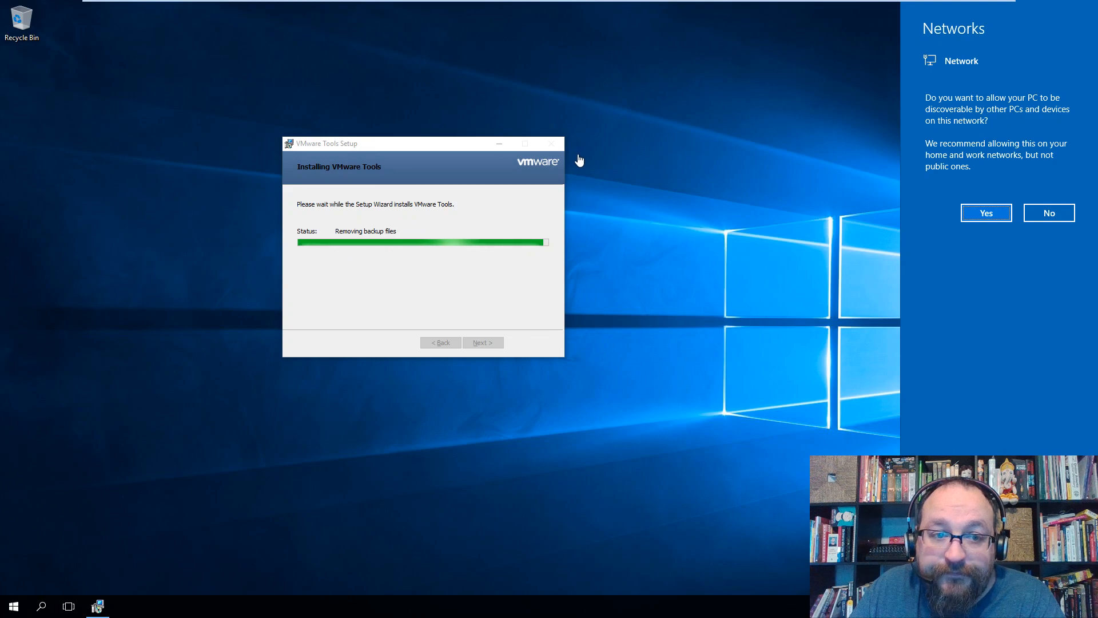
pyautogui.click(996, 214)
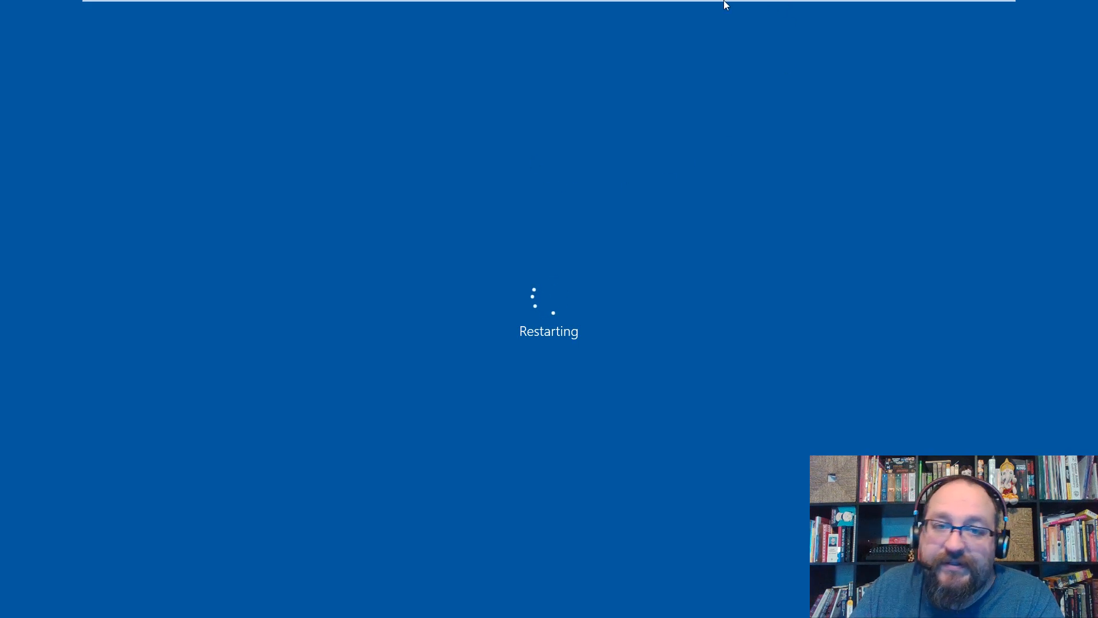
pyautogui.moveTo(724, 2)
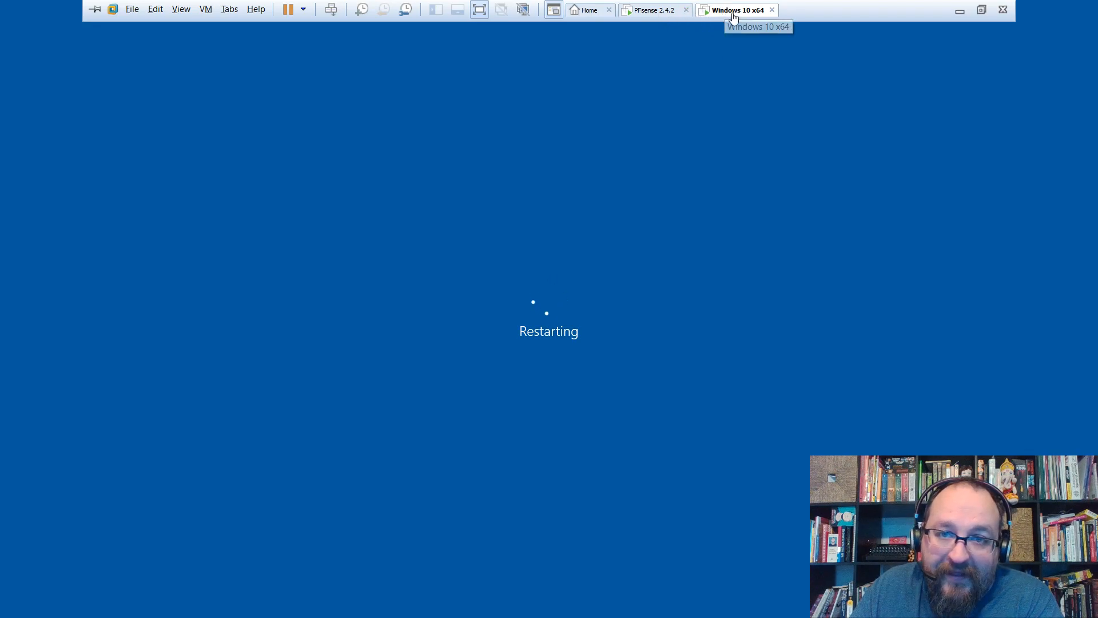
pyautogui.click(656, 14)
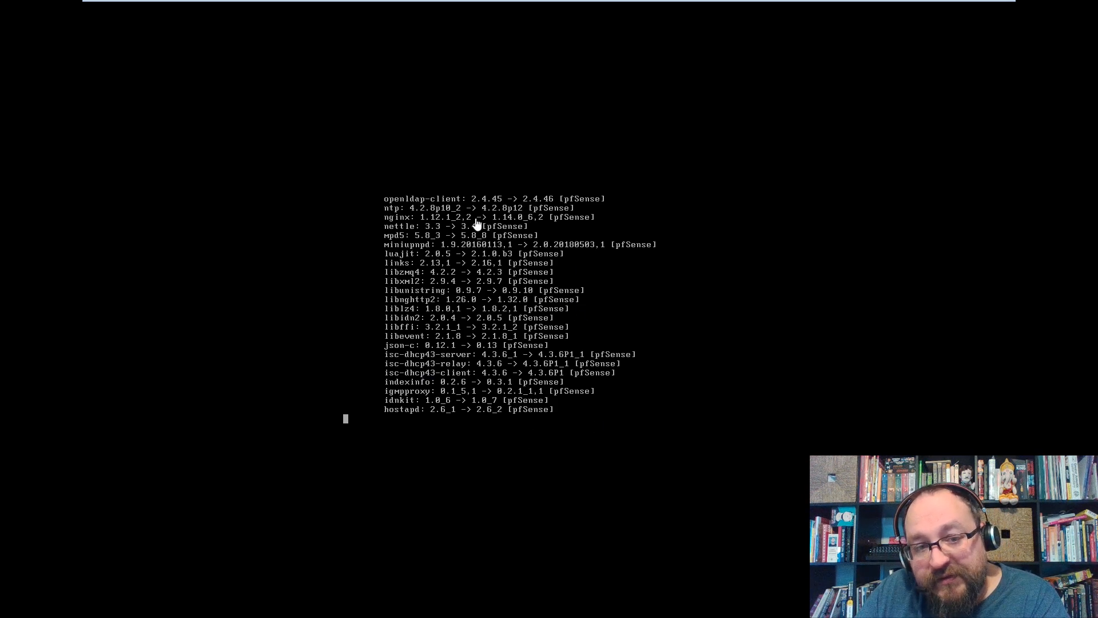
pyautogui.moveTo(513, 3)
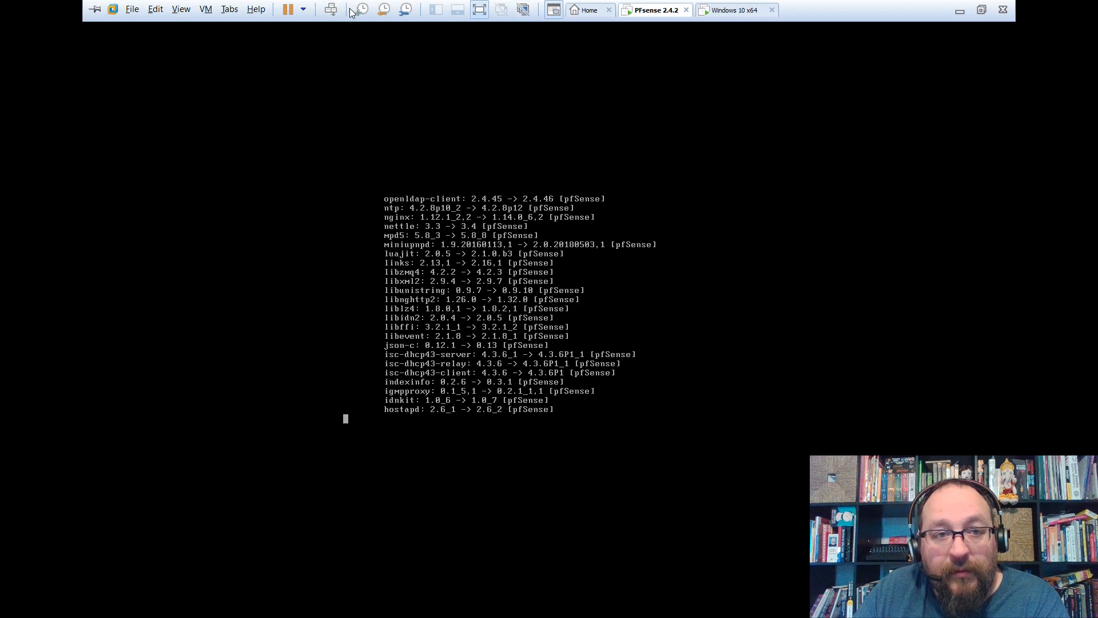
pyautogui.click(405, 10)
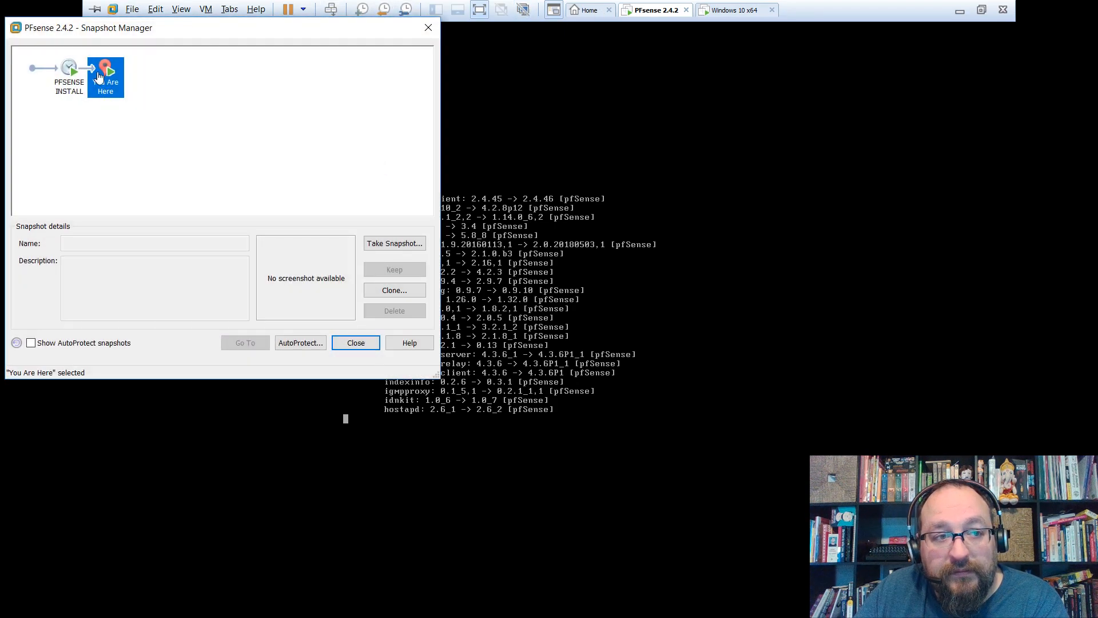
pyautogui.moveTo(63, 85)
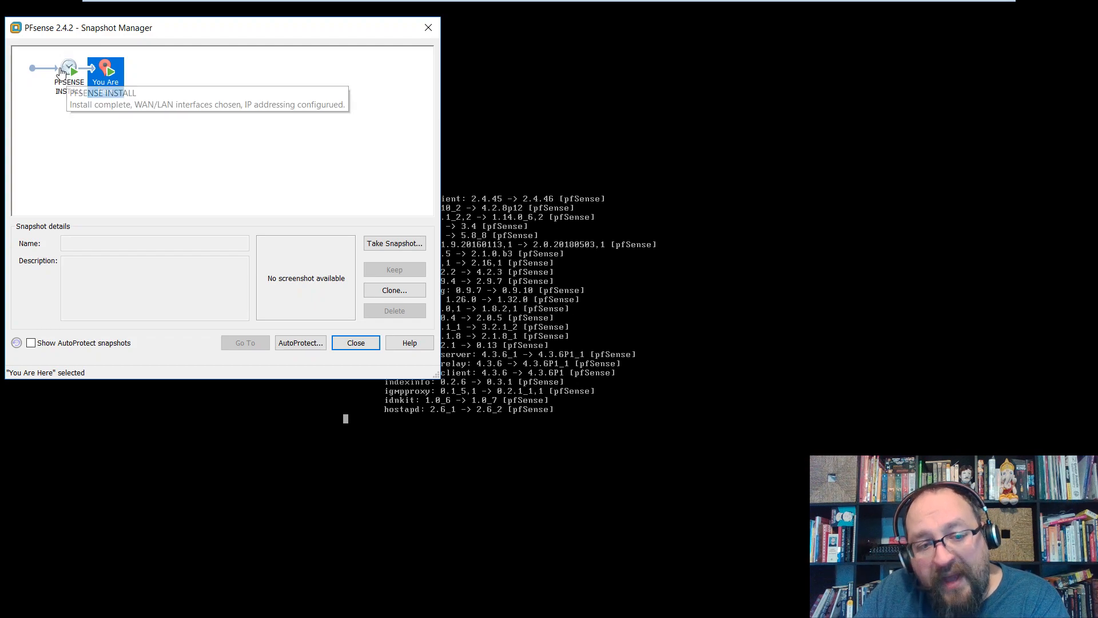
pyautogui.click(356, 343)
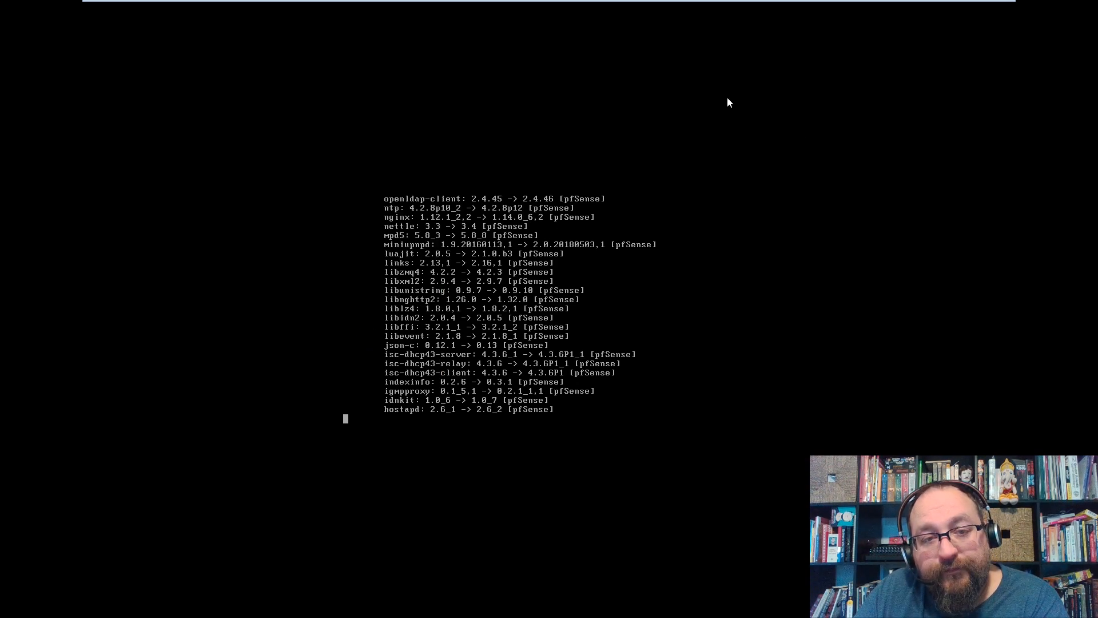
pyautogui.moveTo(631, 5)
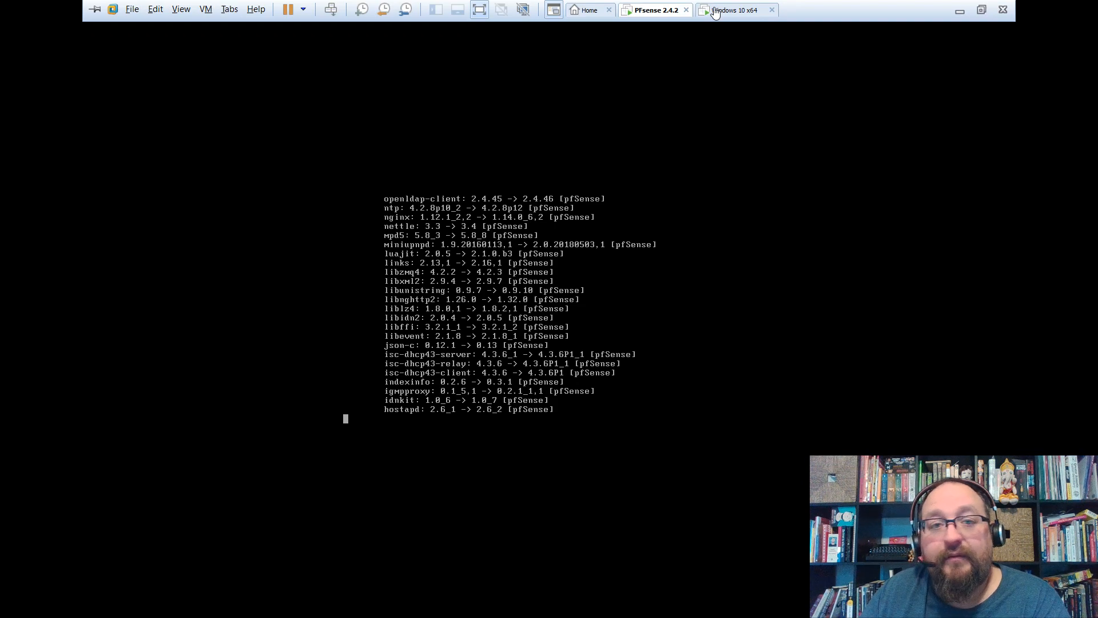
pyautogui.click(523, 11)
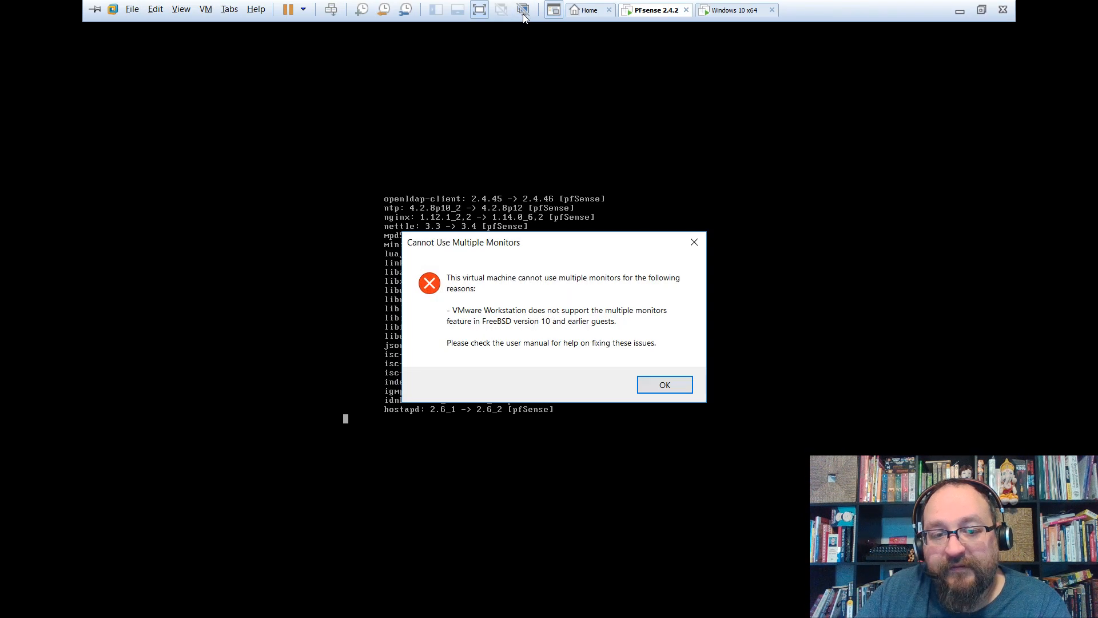
pyautogui.click(665, 385)
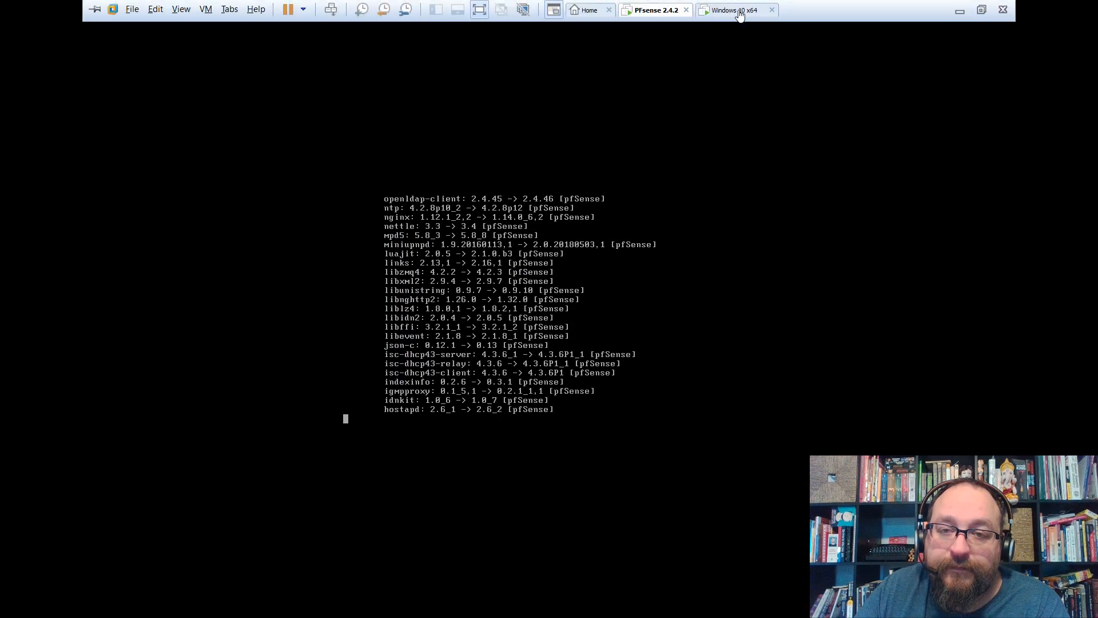
pyautogui.click(736, 10)
pyautogui.click(632, 12)
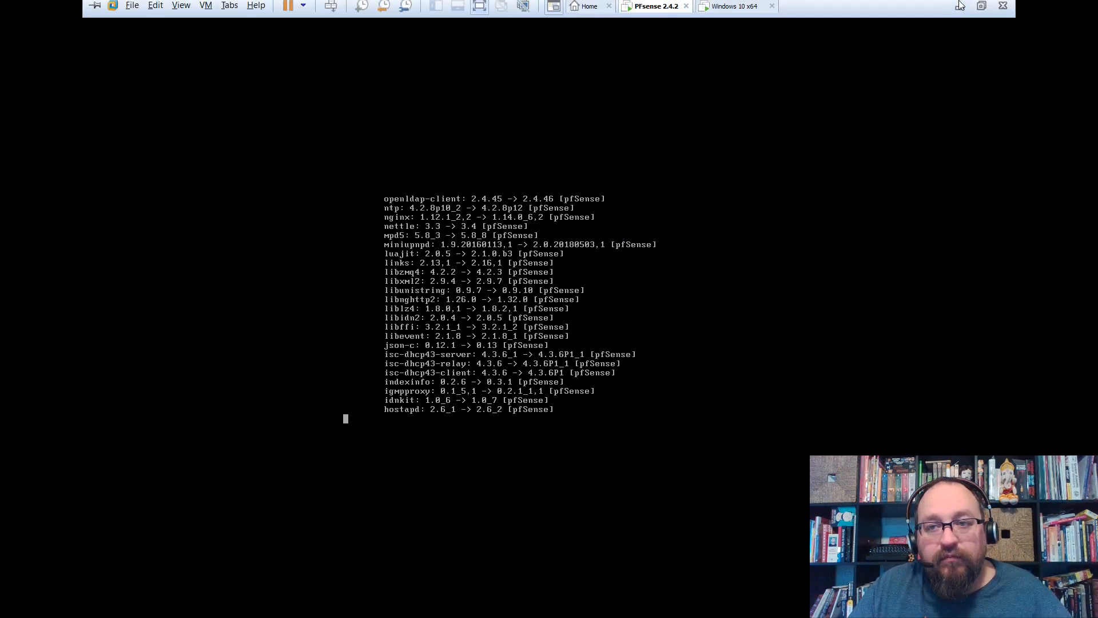
# Leave full screen and interact briefly with the Windows 10 x64 VM.
pyautogui.click(980, 11)
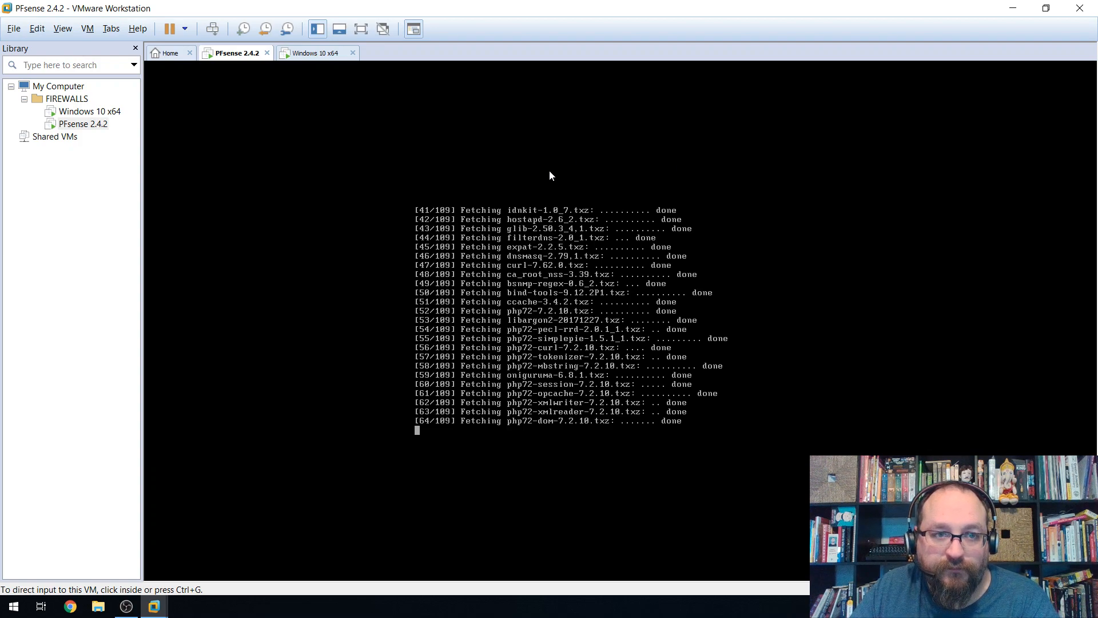
pyautogui.click(292, 52)
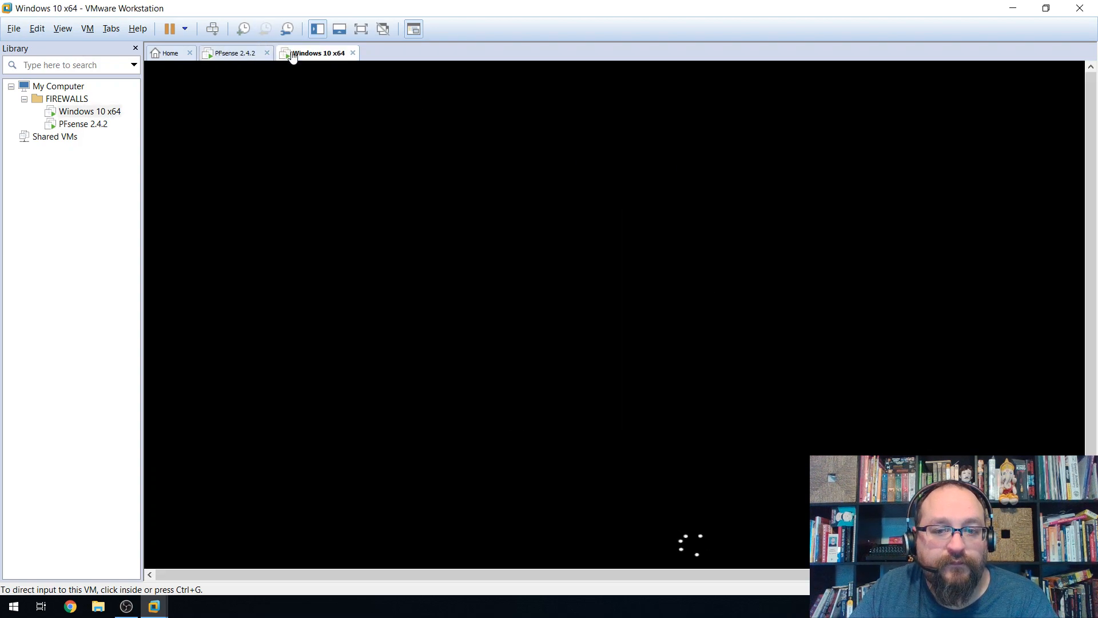
pyautogui.click(1081, 190)
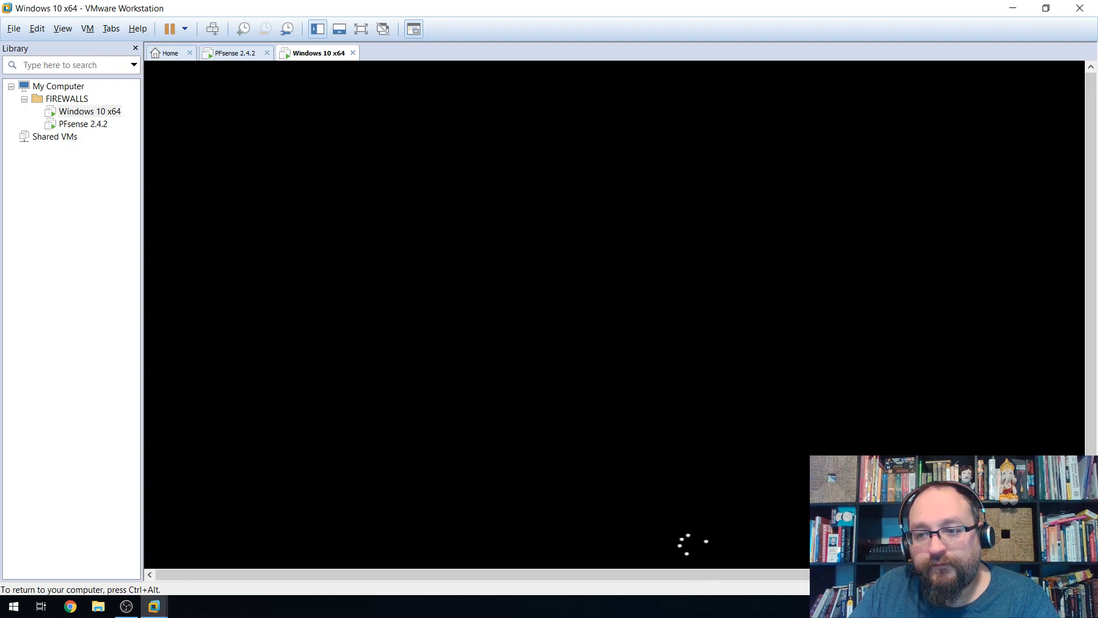
pyautogui.hotkey('ctrl', 'alt')
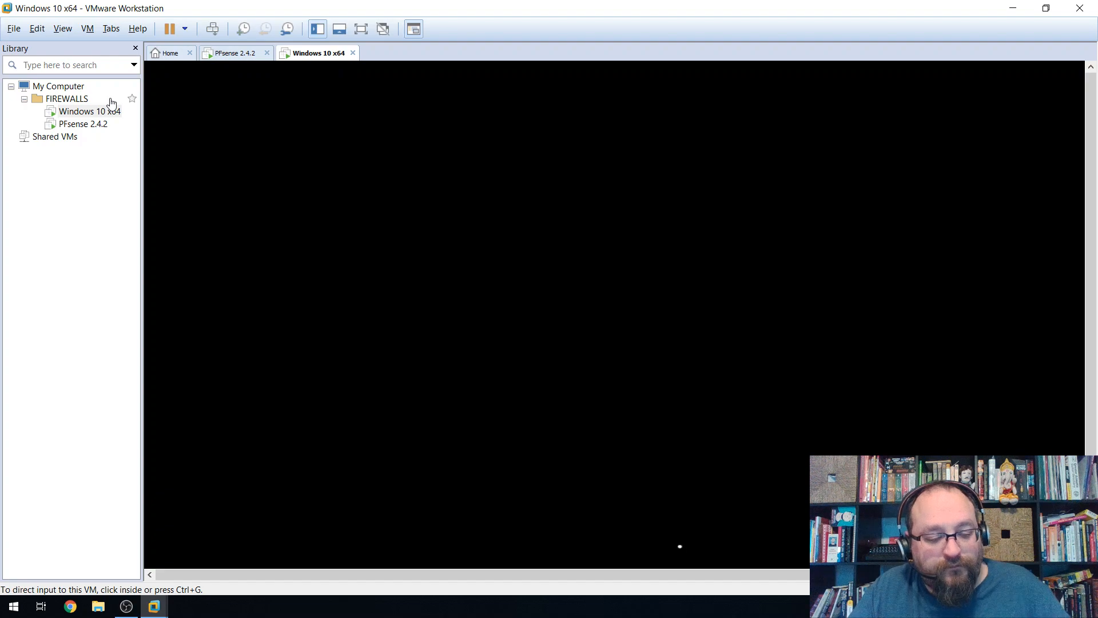
pyautogui.click(251, 114)
pyautogui.hotkey('ctrl', 'alt')
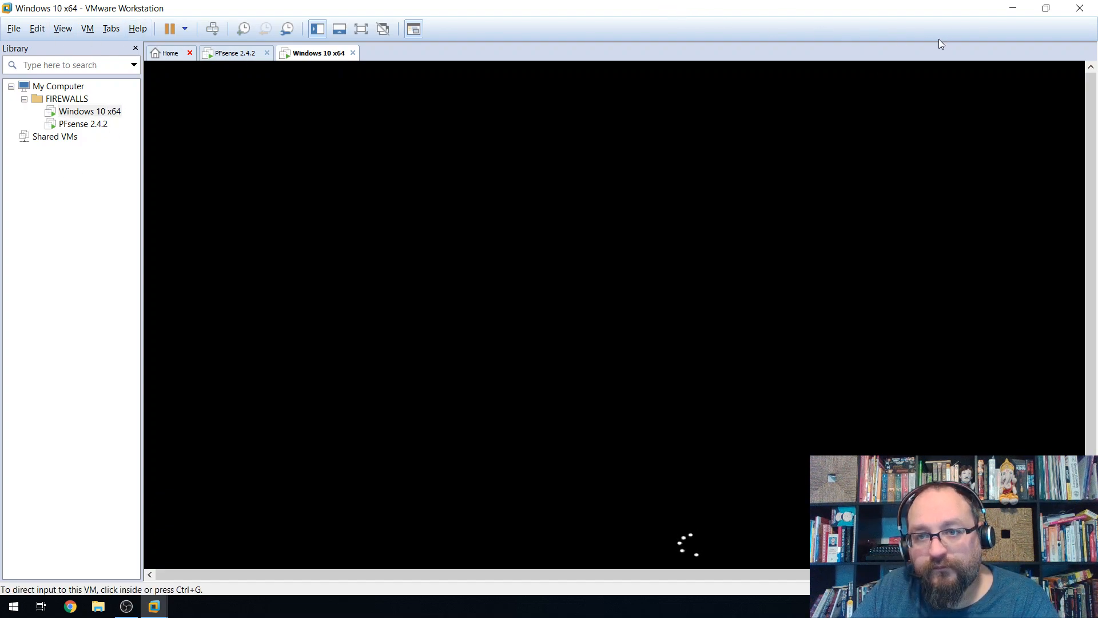
pyautogui.moveTo(1089, 175); pyautogui.dragTo(1080, 315)
pyautogui.hotkey('ctrl', 'alt')
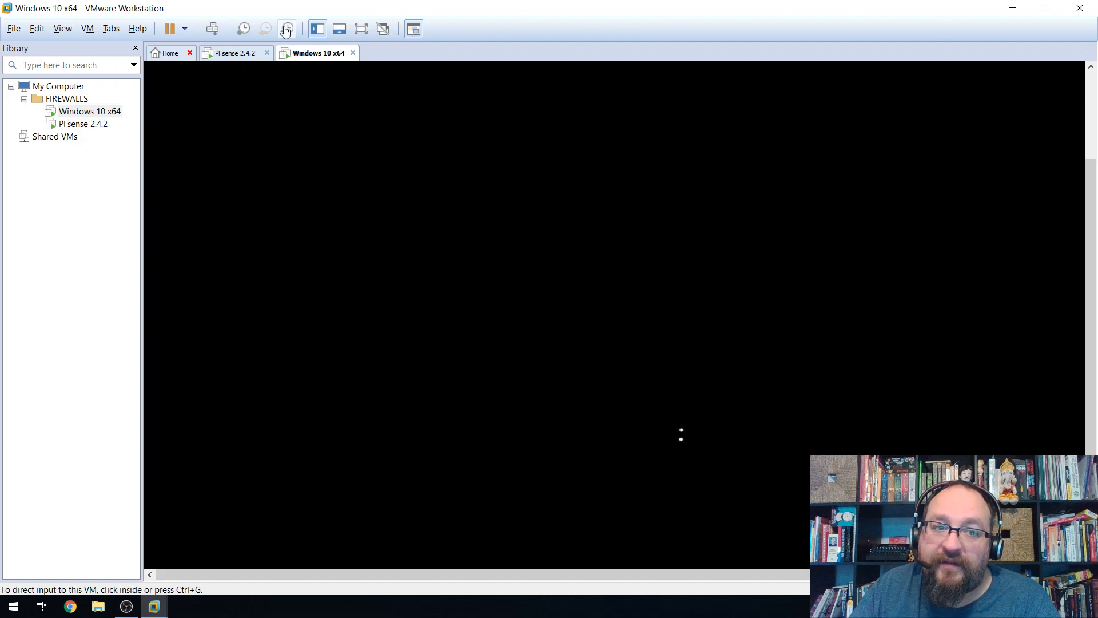
# Close the Home tab and view the pfSense console as its upgrade completes.
pyautogui.click(208, 54)
pyautogui.click(190, 53)
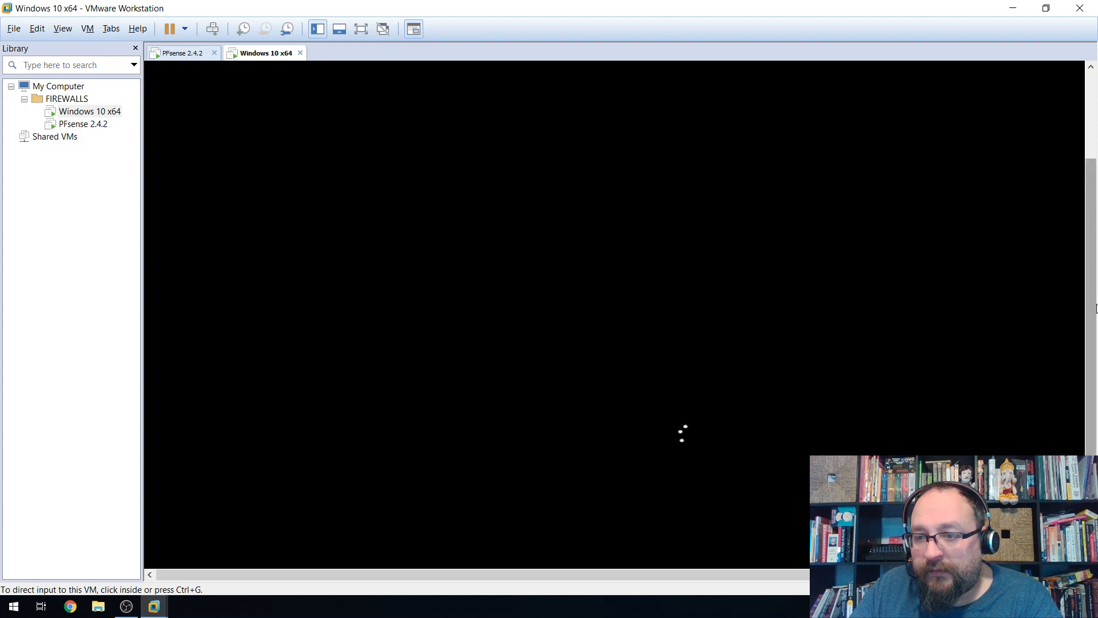
pyautogui.moveTo(1094, 296)
pyautogui.mouseDown()
pyautogui.moveTo(1092, 223)
pyautogui.moveTo(1092, 310)
pyautogui.mouseUp()
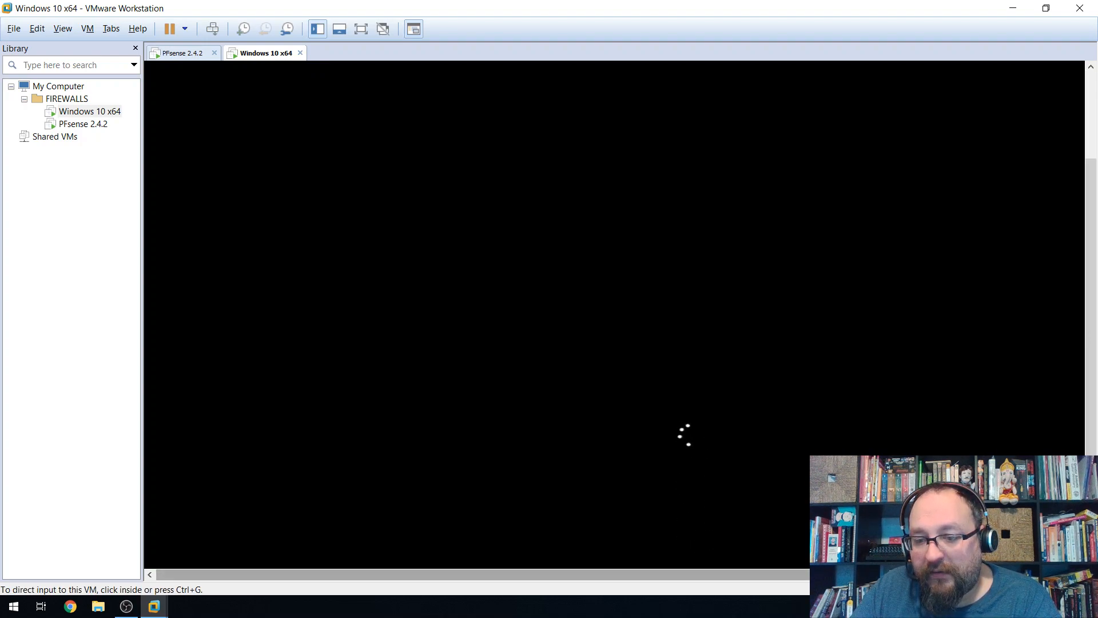
pyautogui.moveTo(668, 575)
pyautogui.mouseDown()
pyautogui.moveTo(800, 582)
pyautogui.moveTo(662, 592)
pyautogui.mouseUp()
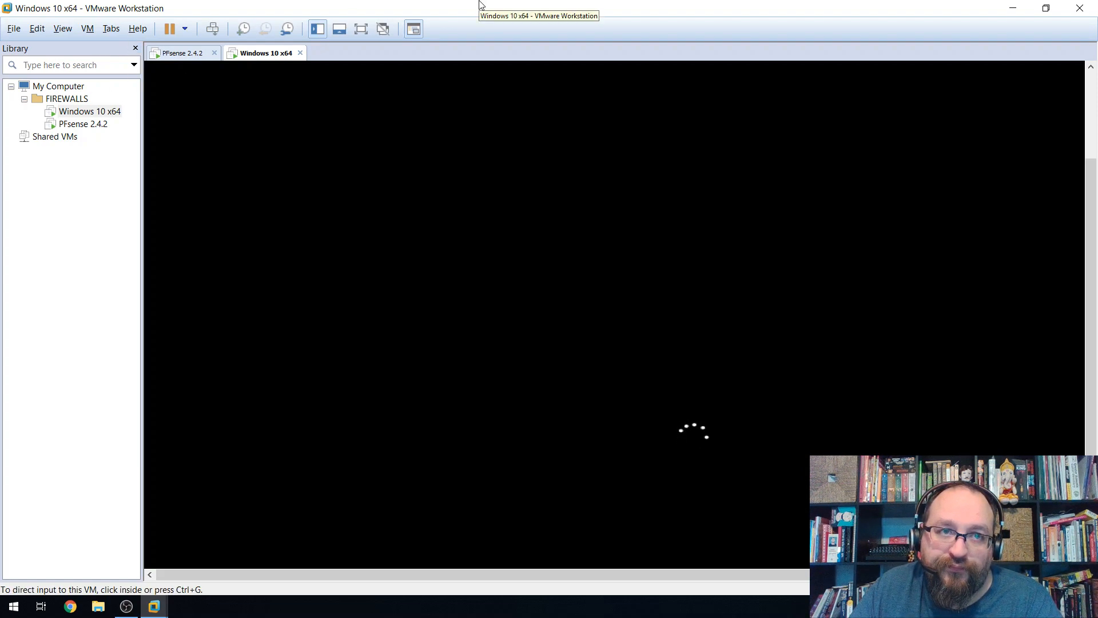
pyautogui.click(194, 55)
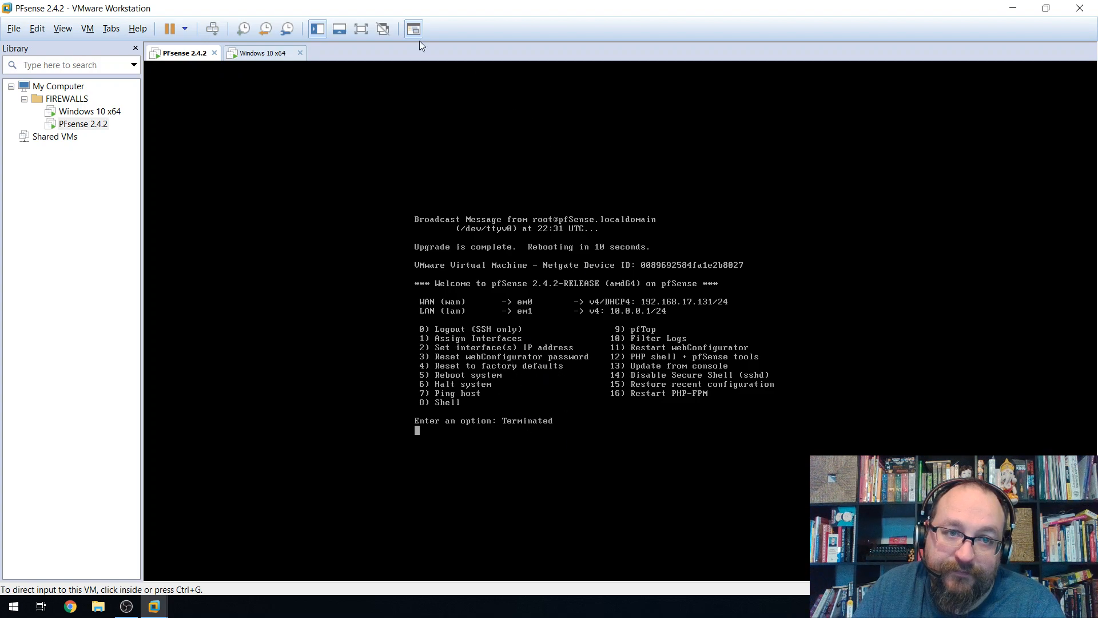
# Put the Windows 10 x64 VM in full screen, then switch to the rebooting pfSense VM.
pyautogui.click(274, 54)
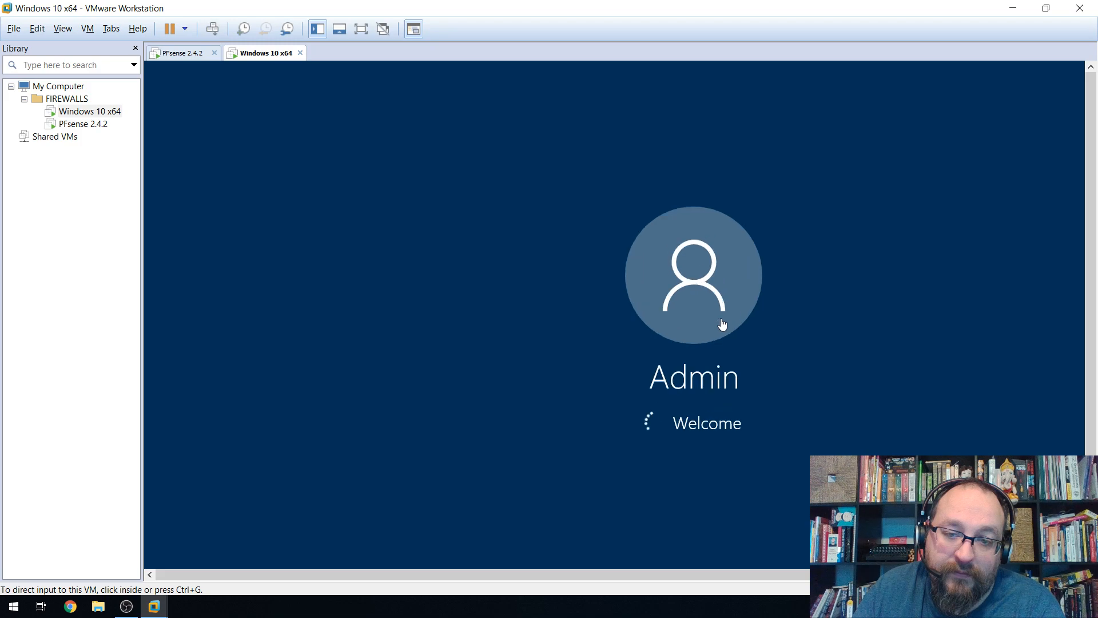
pyautogui.click(359, 33)
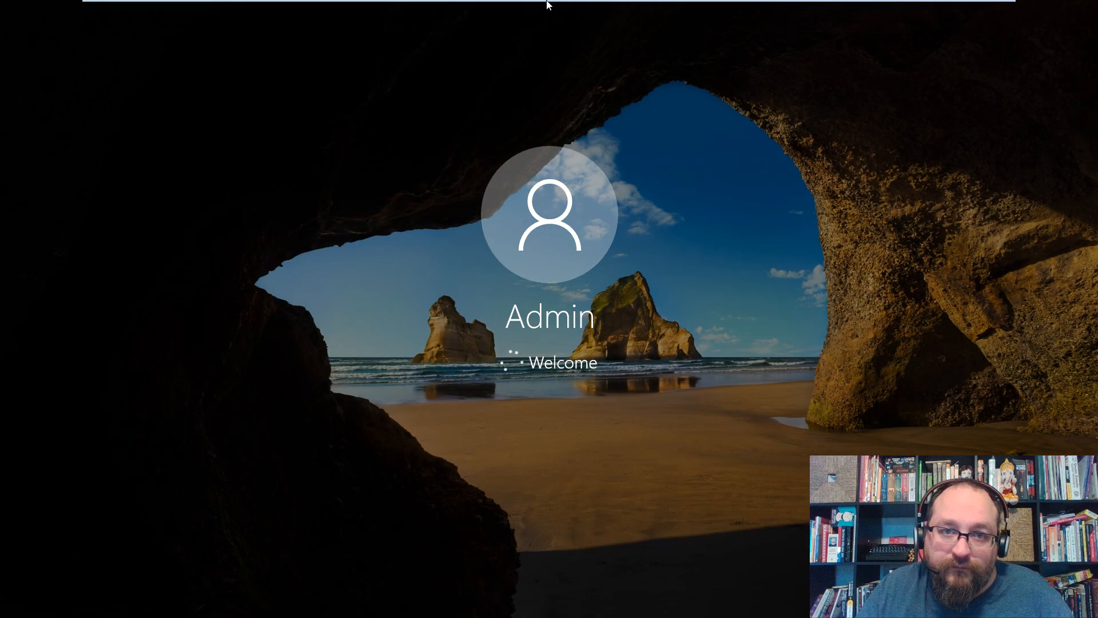
pyautogui.moveTo(547, 4)
pyautogui.click(606, 9)
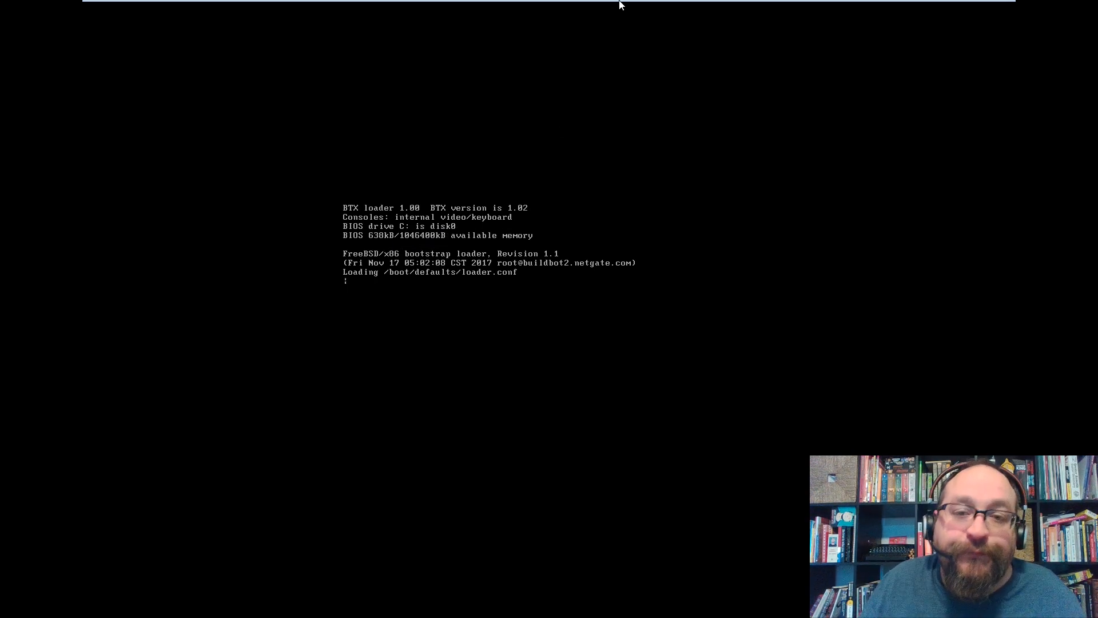
# Check pfSense's boot progress, then open the Start menu on the Windows 10 desktop.
pyautogui.moveTo(620, 3)
pyautogui.click(655, 12)
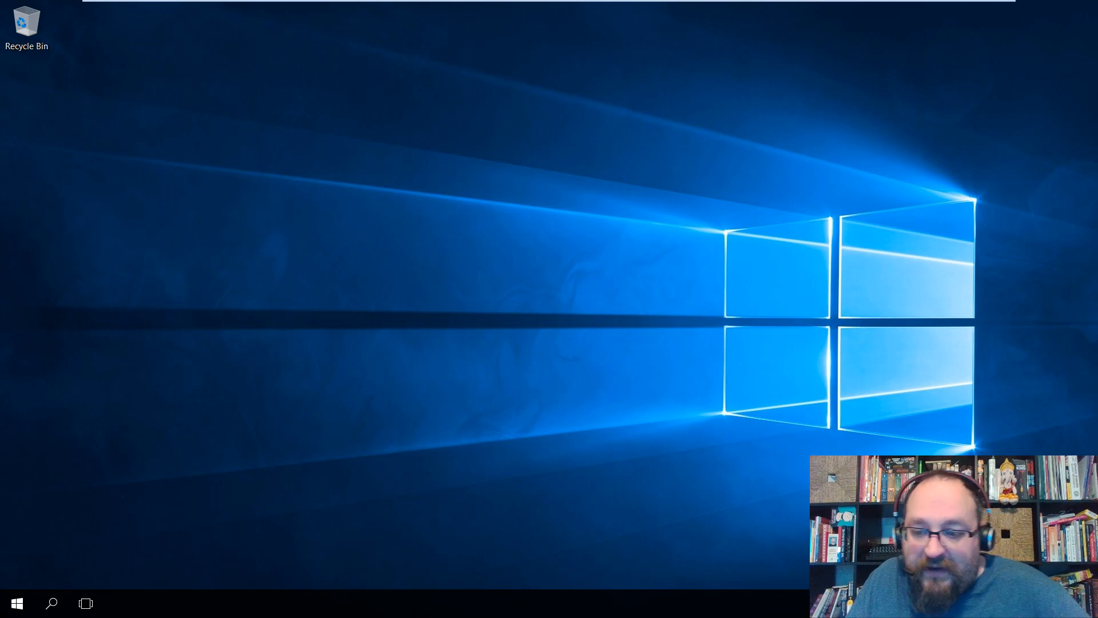
pyautogui.moveTo(640, 5)
pyautogui.click(603, 9)
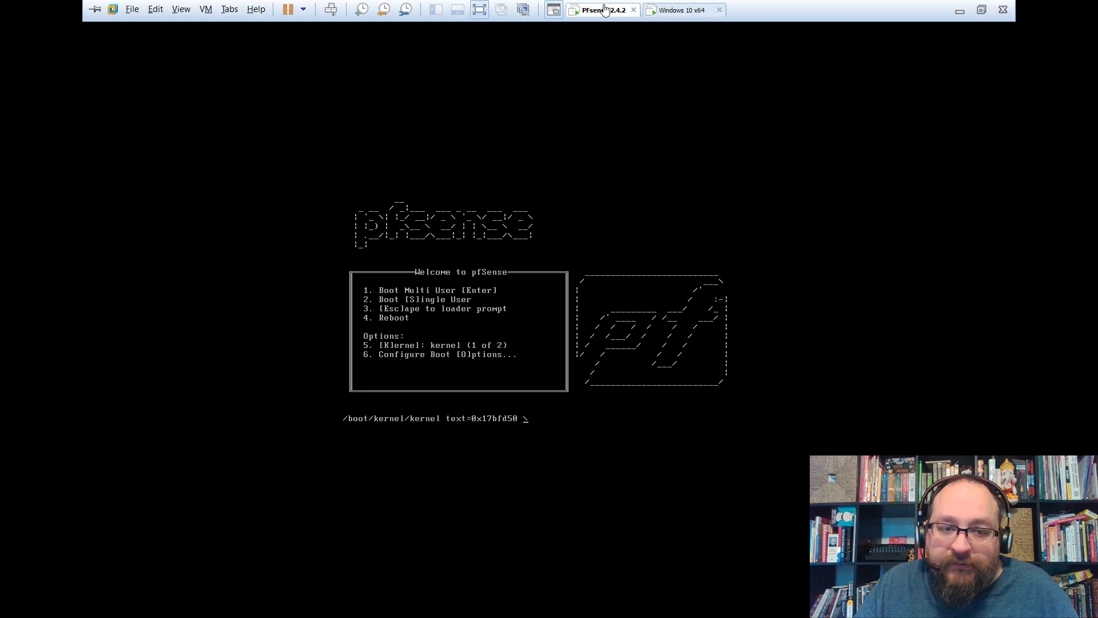
pyautogui.click(664, 11)
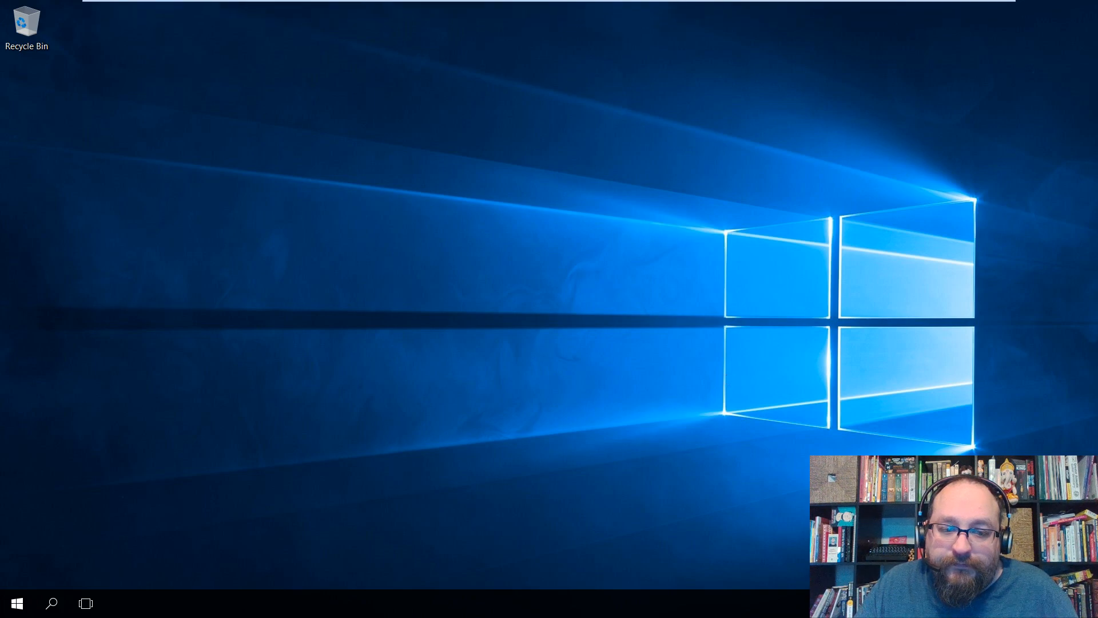
pyautogui.click(17, 604)
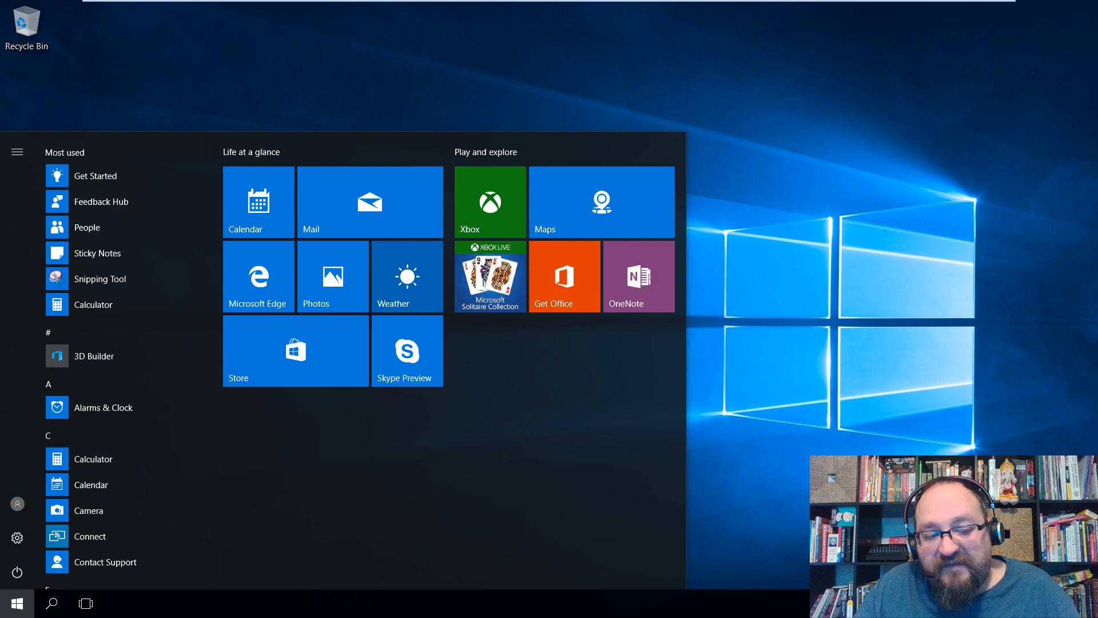
# Close the Start menu, check pfSense's boot, and return to the Windows 10 desktop.
pyautogui.click(17, 606)
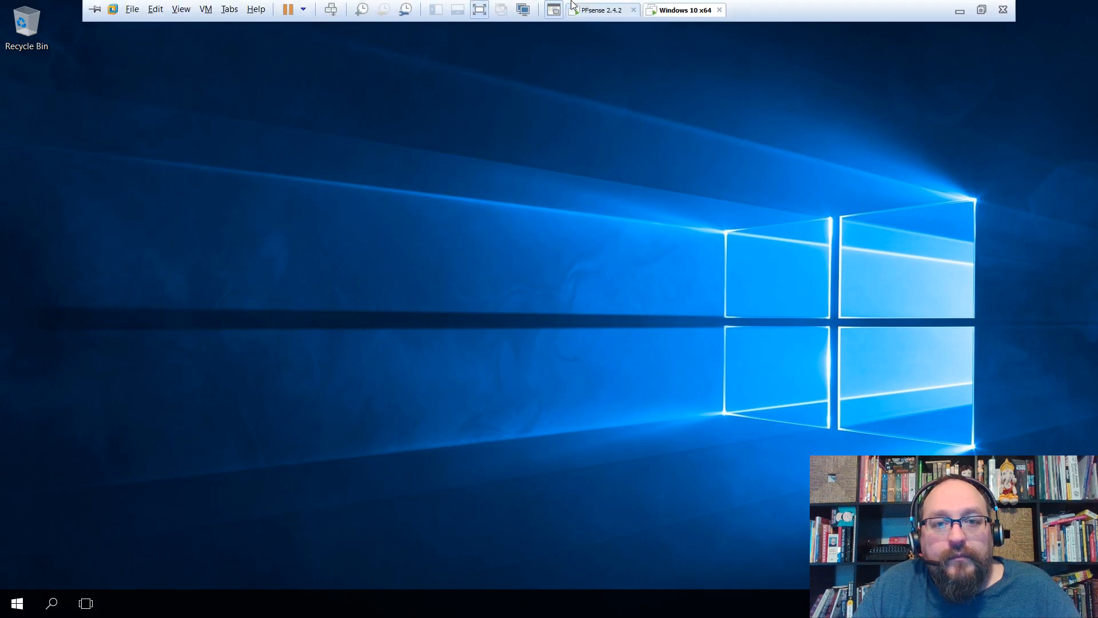
pyautogui.click(586, 11)
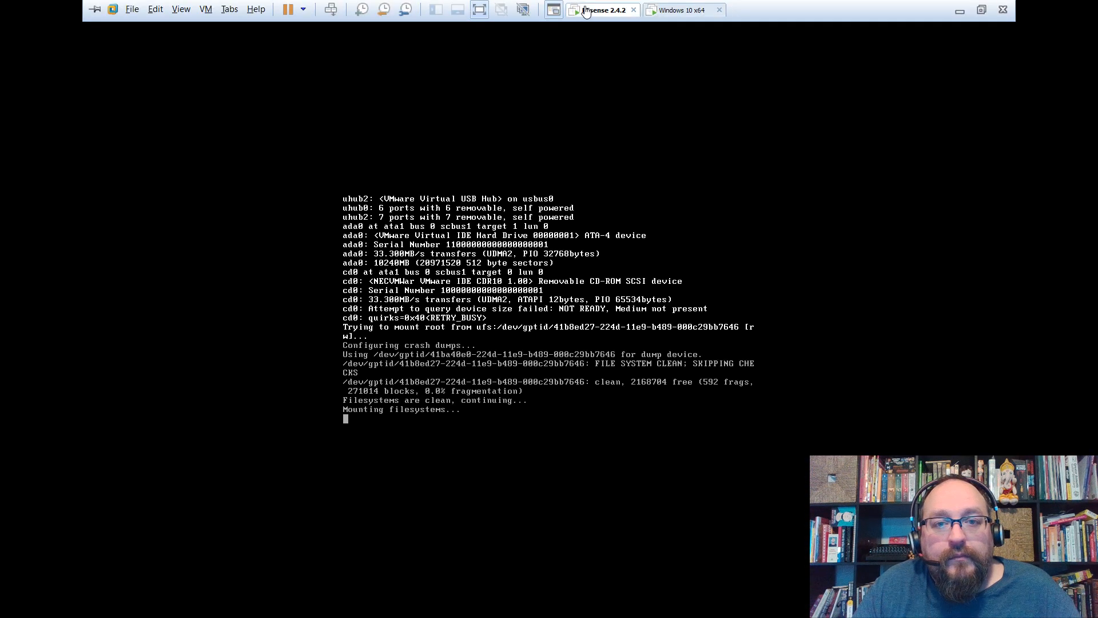
pyautogui.click(686, 10)
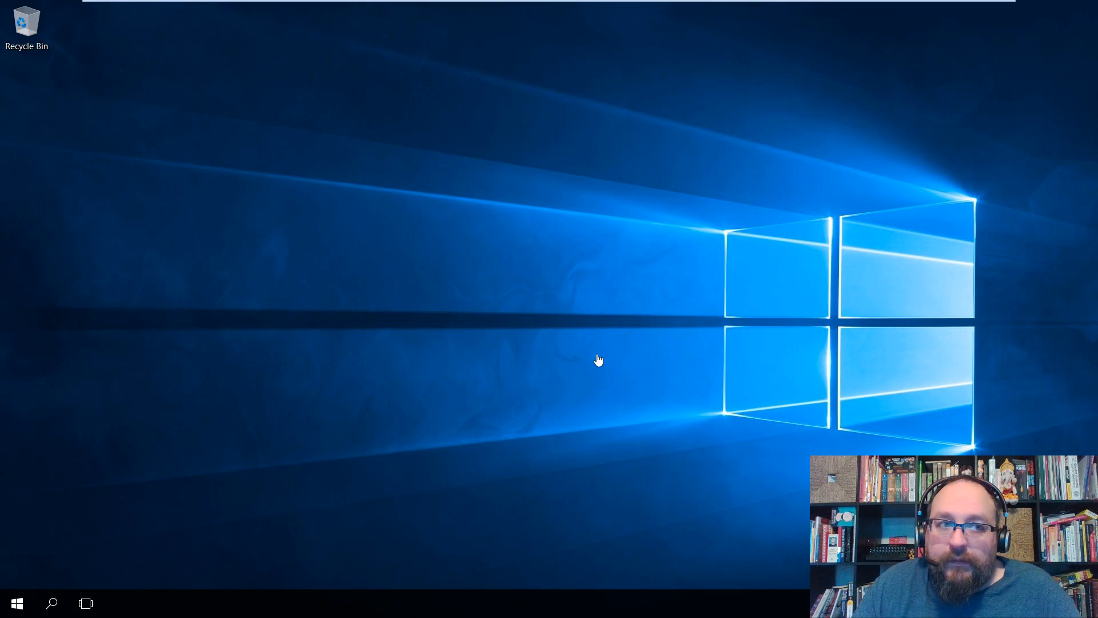
pyautogui.moveTo(509, 3)
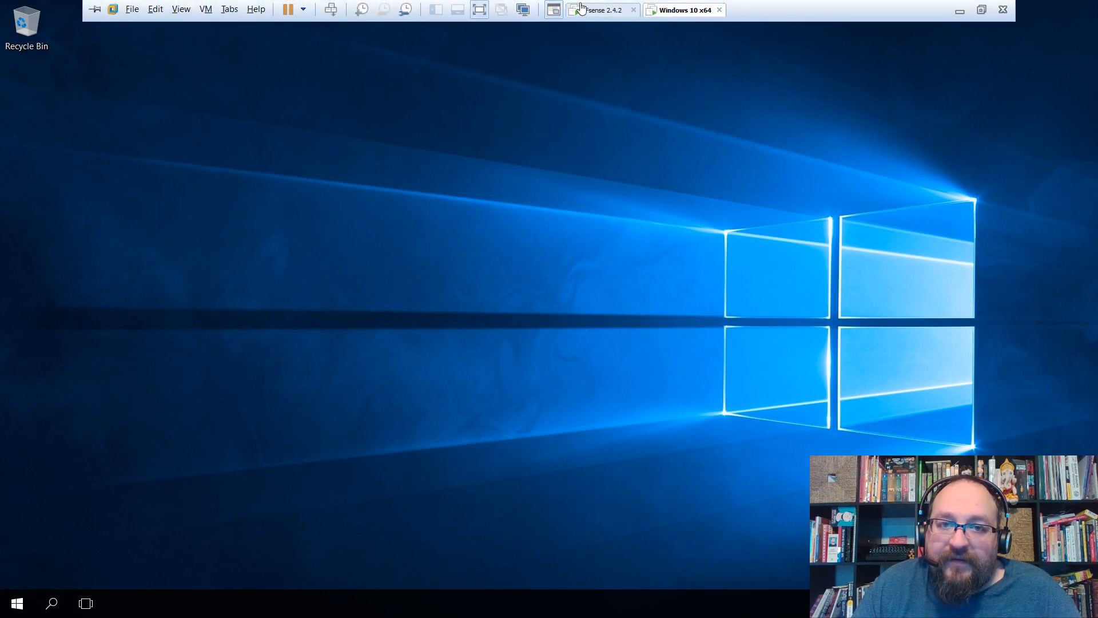
pyautogui.click(585, 9)
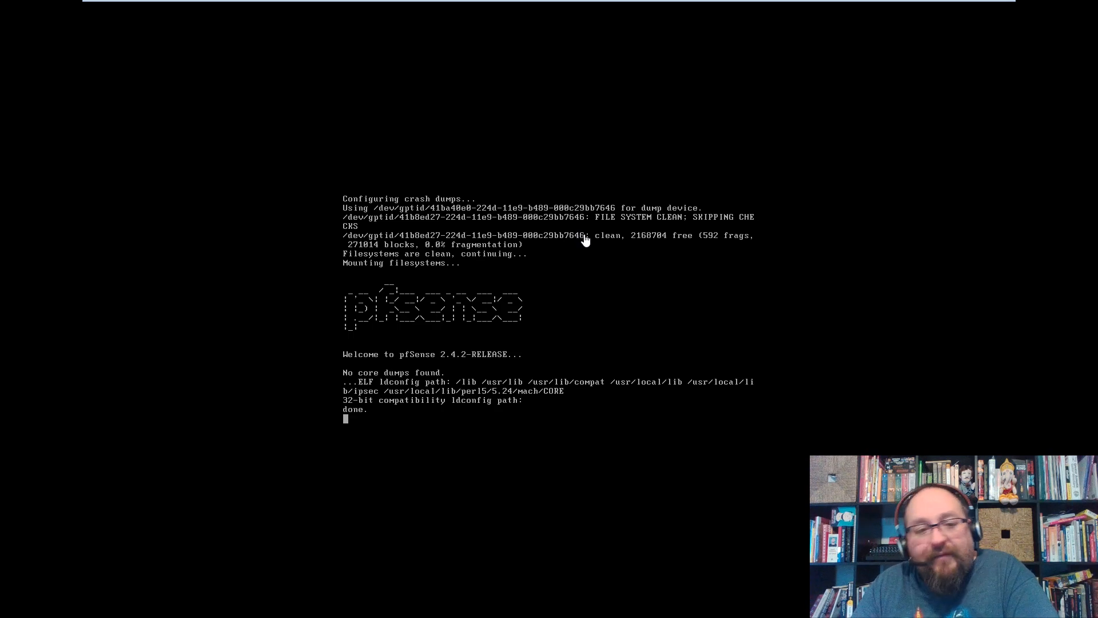
pyautogui.moveTo(613, 1)
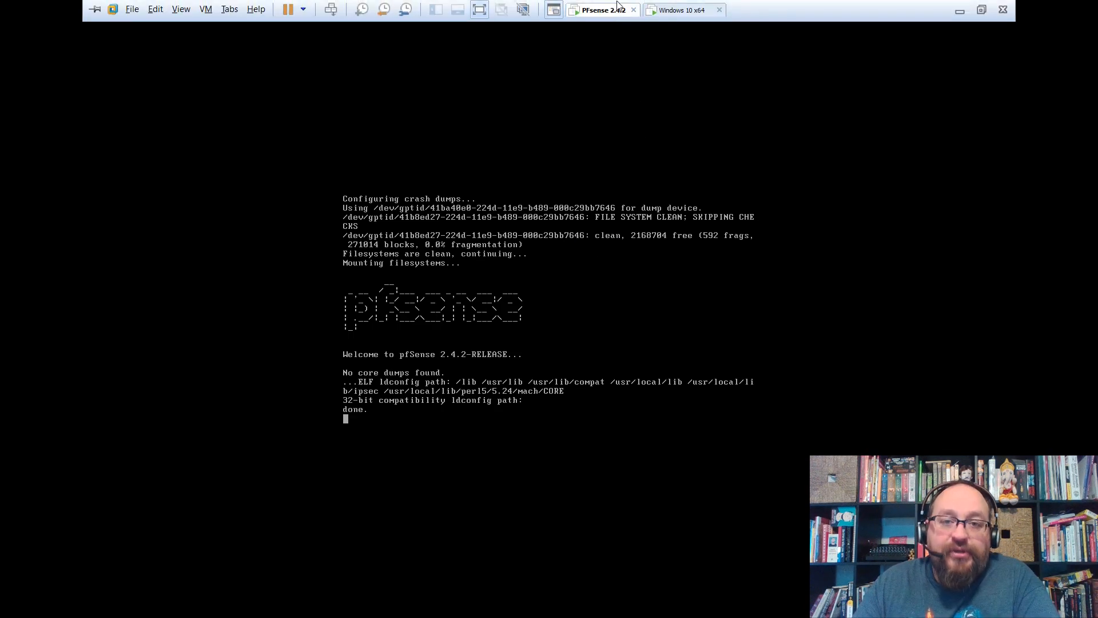
pyautogui.click(664, 11)
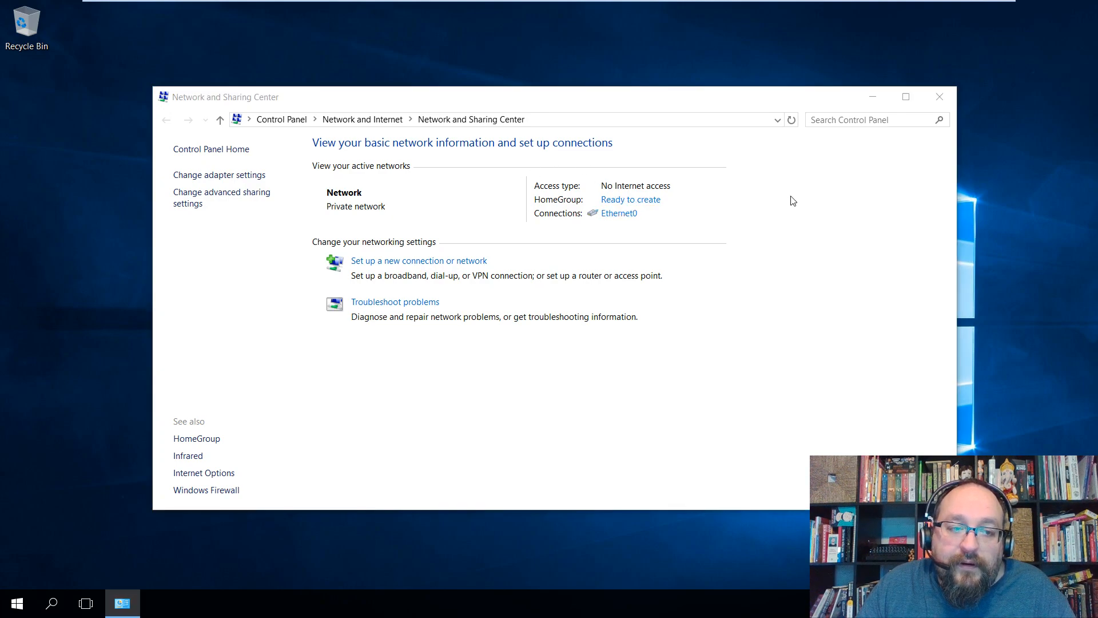
pyautogui.click(490, 292)
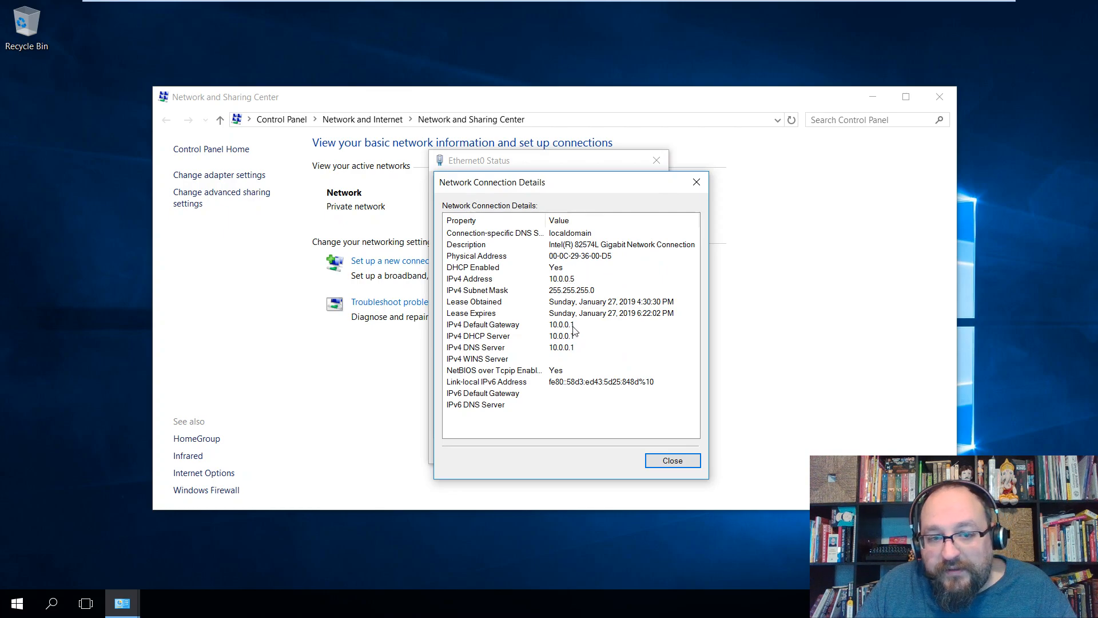
pyautogui.click(597, 13)
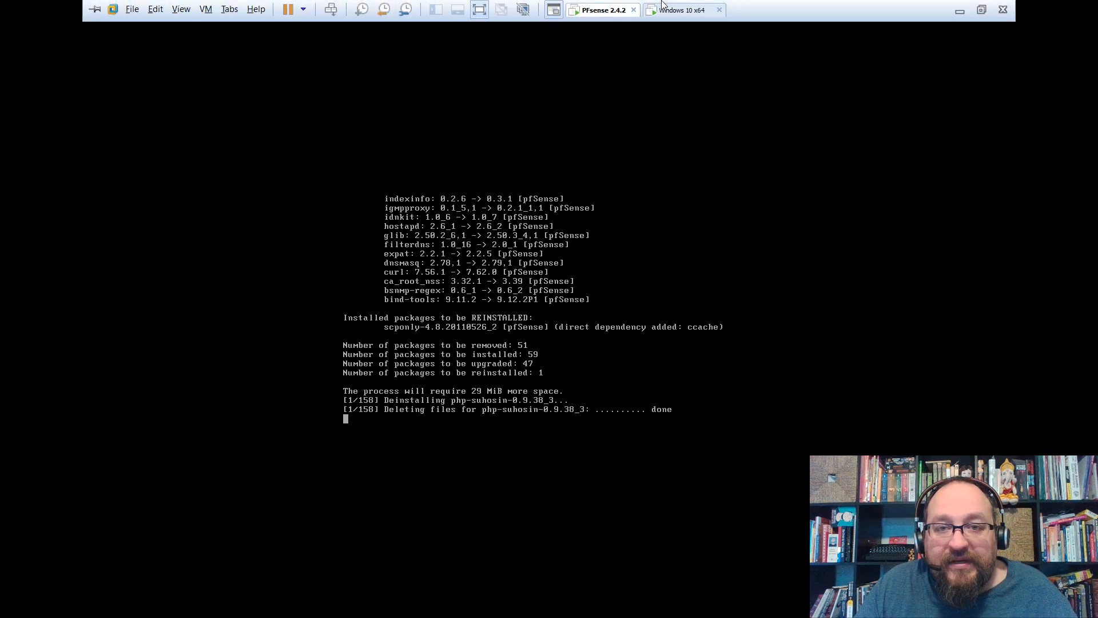
pyautogui.click(672, 16)
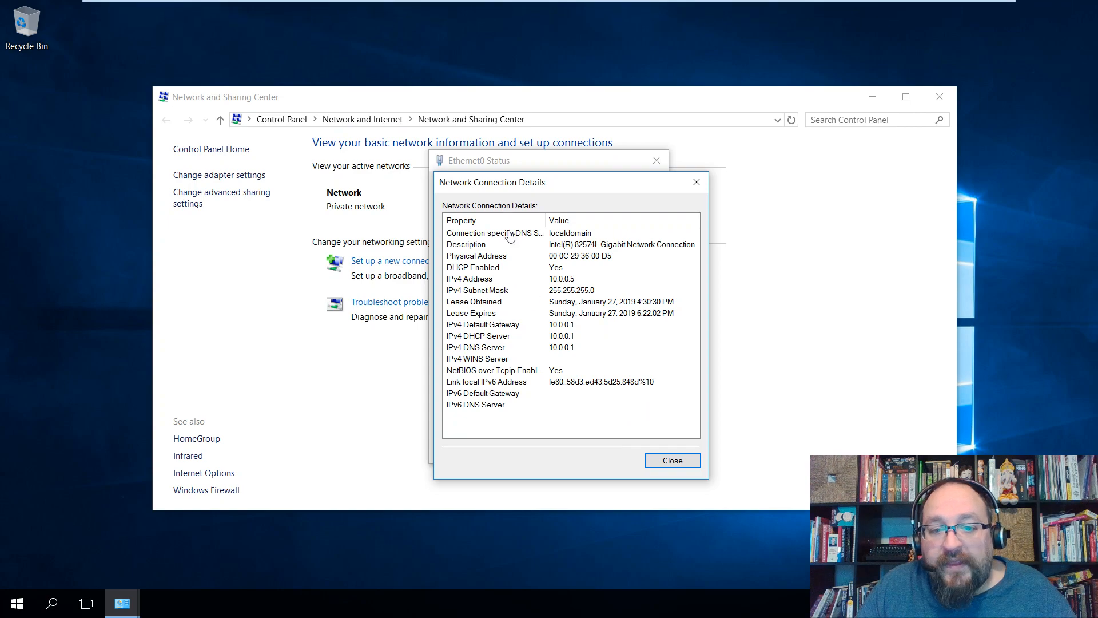
pyautogui.click(673, 460)
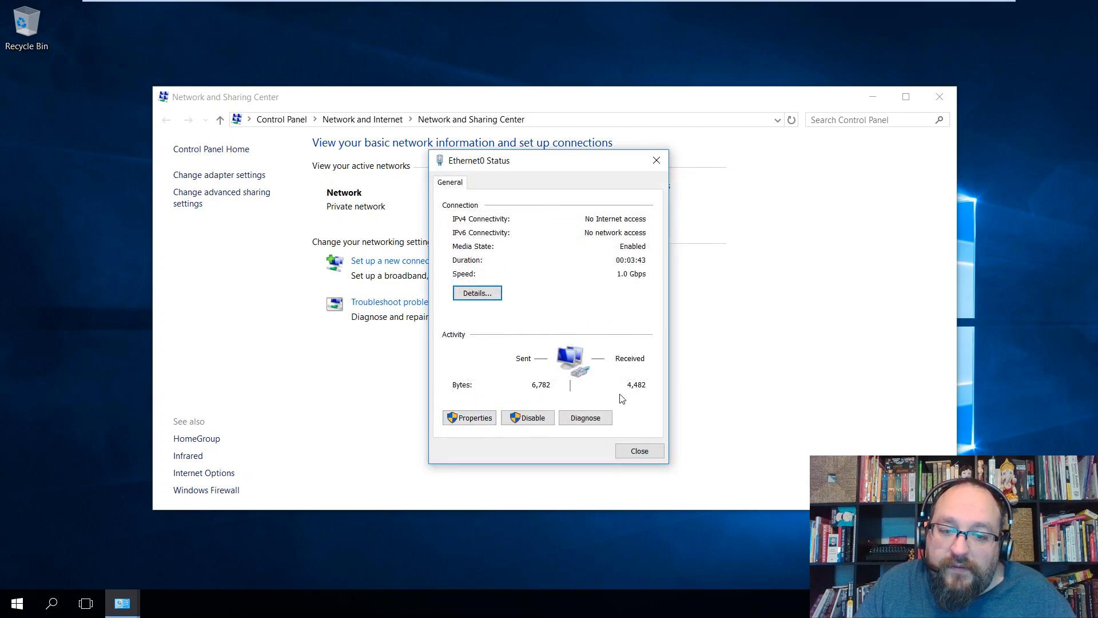
pyautogui.click(654, 450)
pyautogui.click(939, 94)
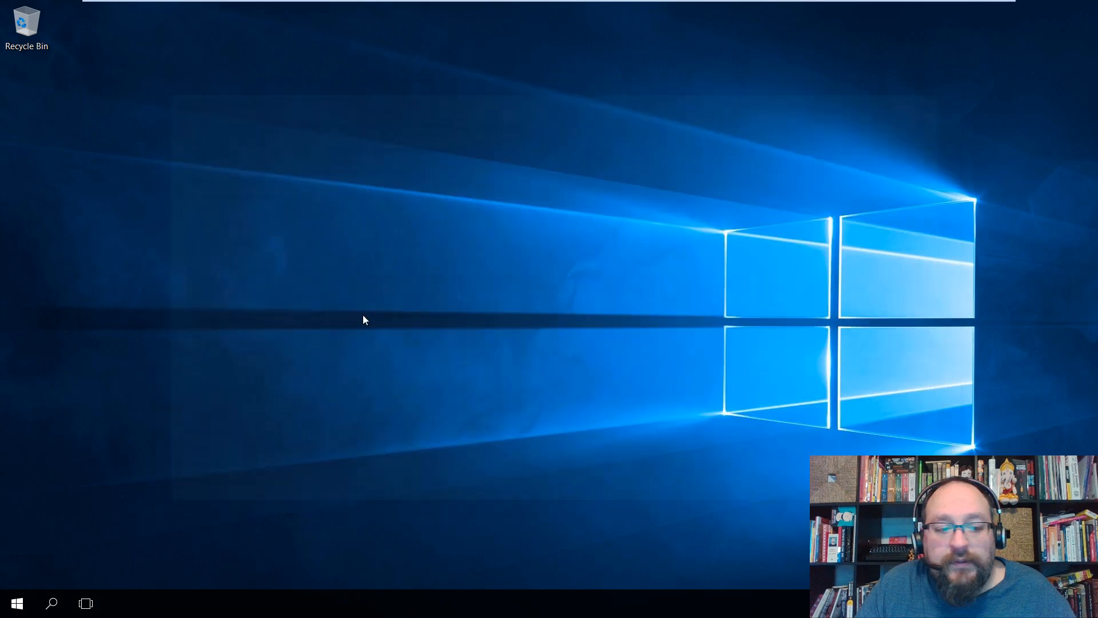
# Launch Microsoft Edge, then run ping google.com in a new Command Prompt.
pyautogui.click(8, 606)
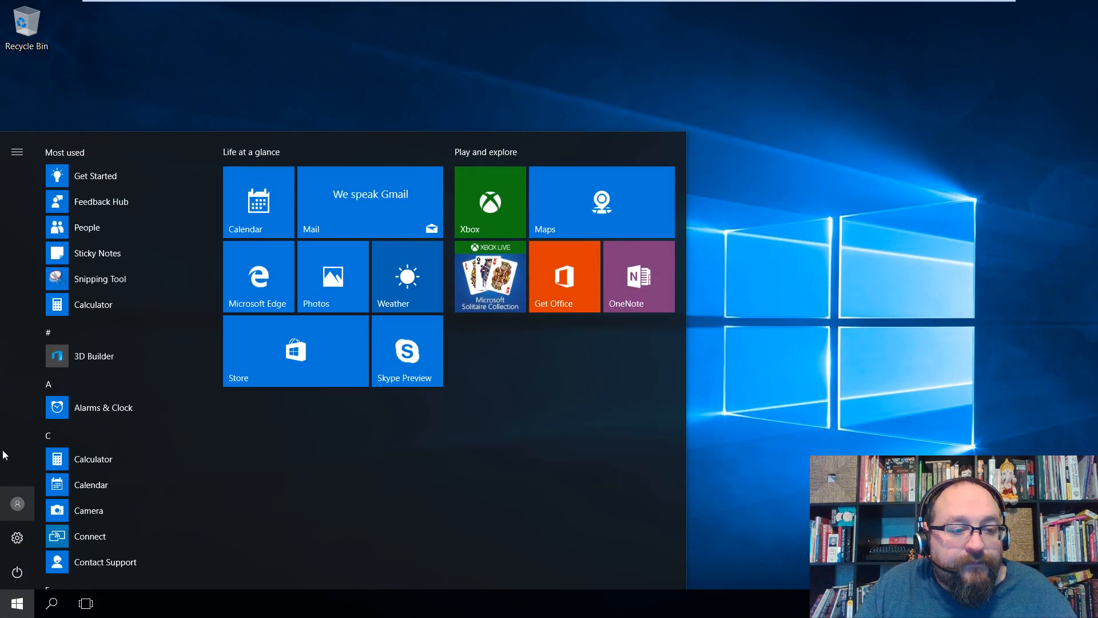
pyautogui.write('c')
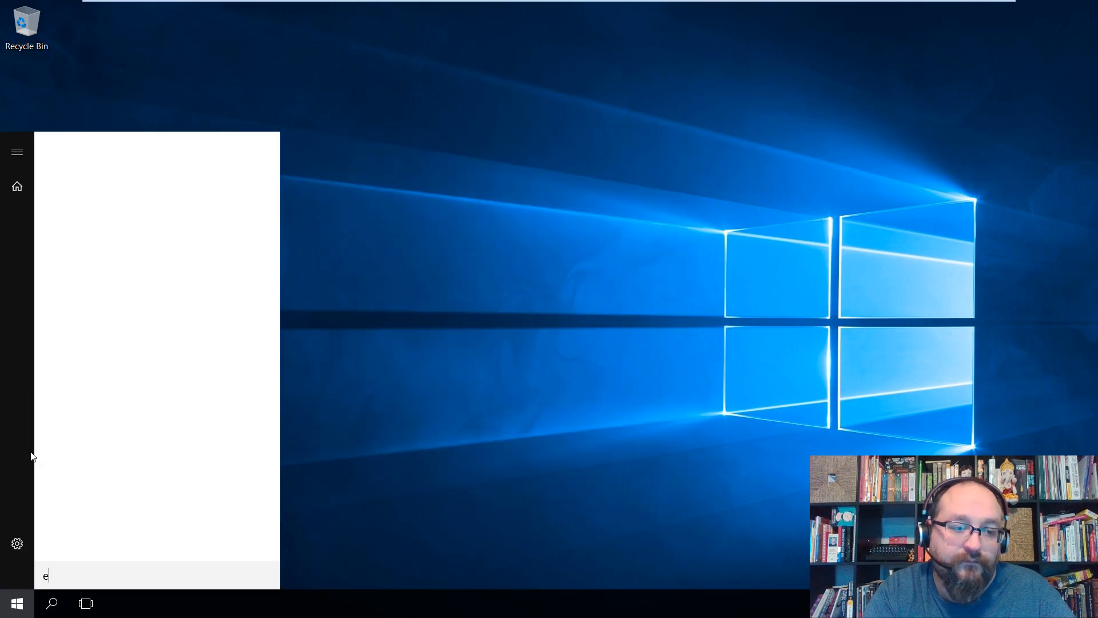
pyautogui.write('dge')
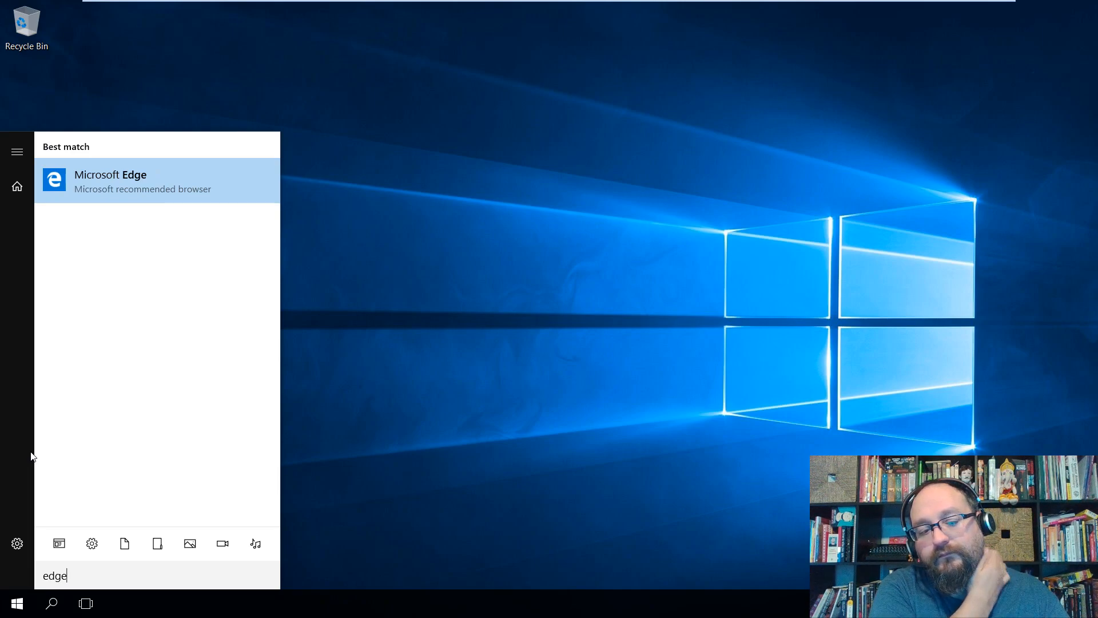
pyautogui.press('Return')
pyautogui.press('super')
pyautogui.write('cmd')
pyautogui.press('Return')
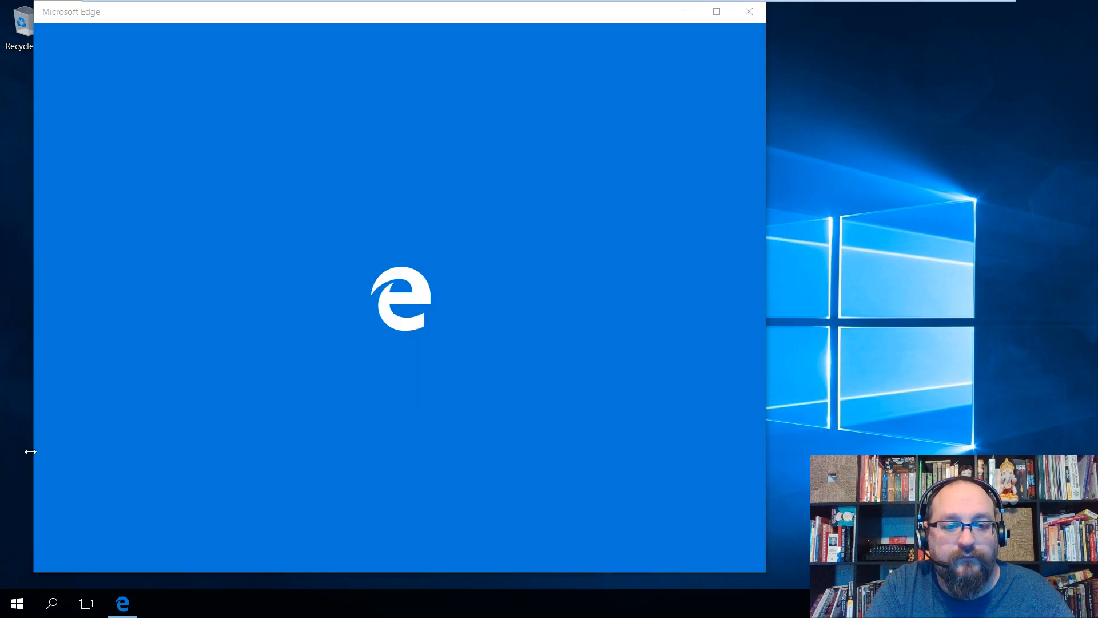
pyautogui.write('ping google.com')
pyautogui.press('Return')
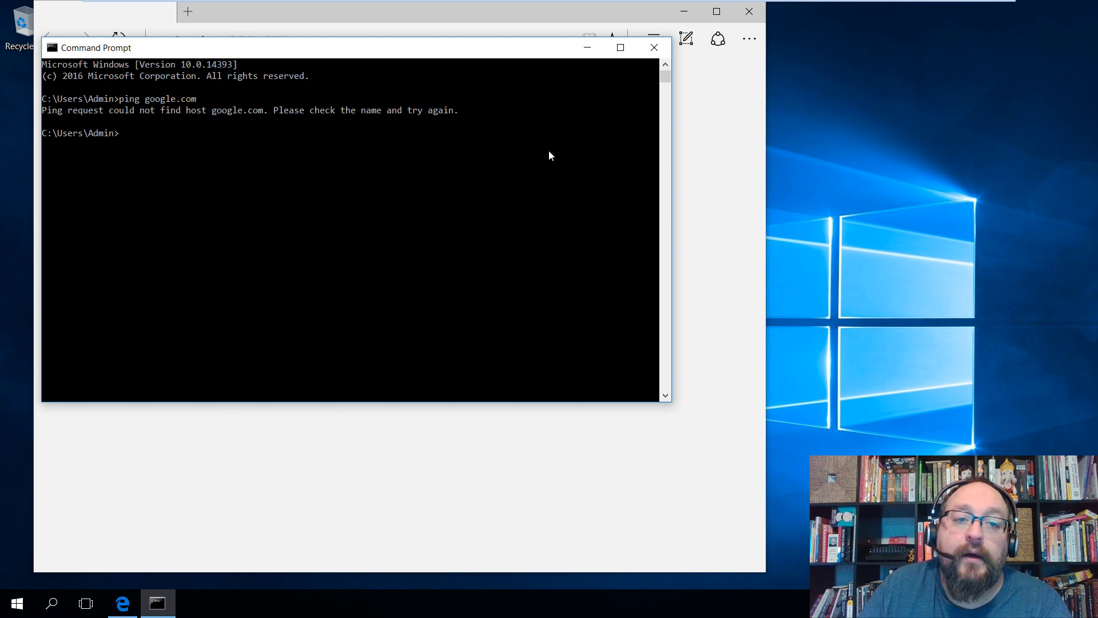
# Move Command Prompt aside, close Edge's first tab, and switch to the pfSense VM's upgrade console.
pyautogui.moveTo(456, 57); pyautogui.dragTo(643, 180)
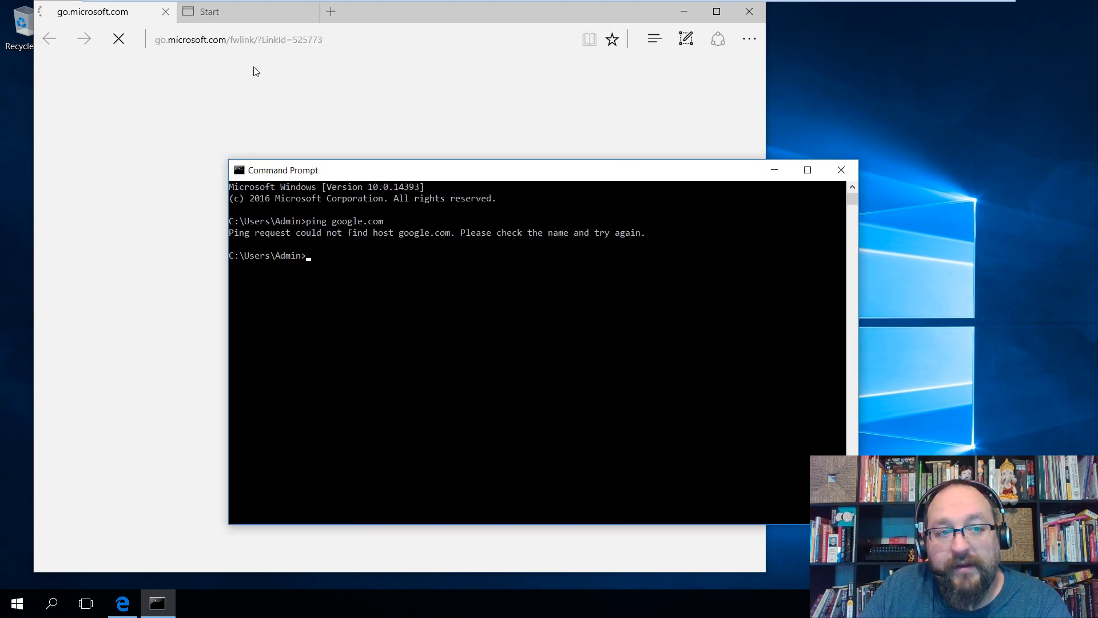
pyautogui.click(319, 40)
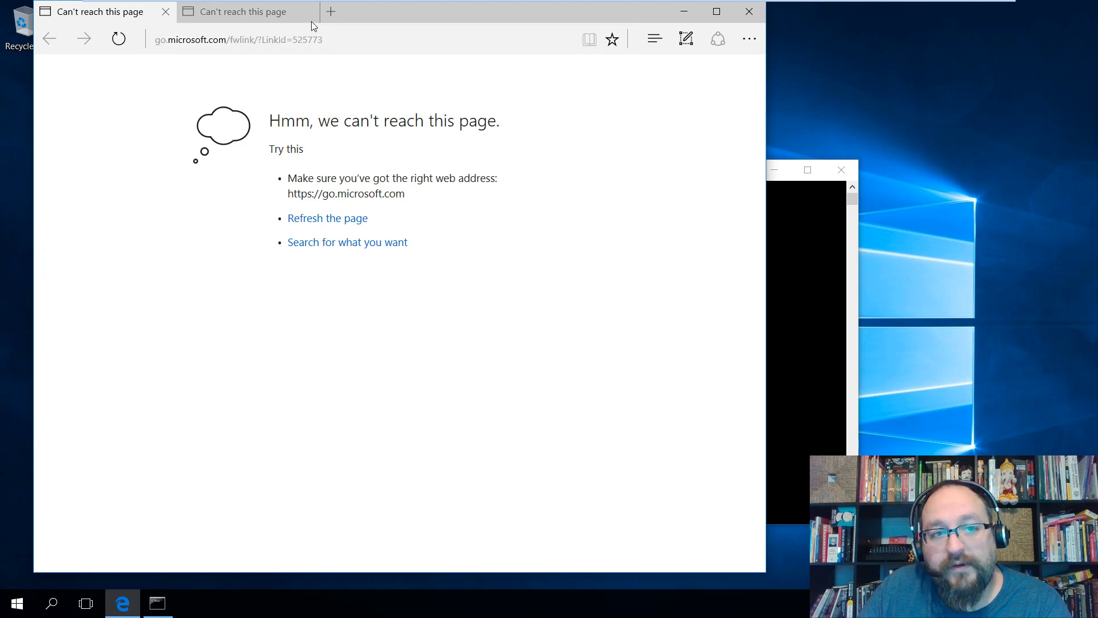
pyautogui.click(165, 11)
pyautogui.click(213, 39)
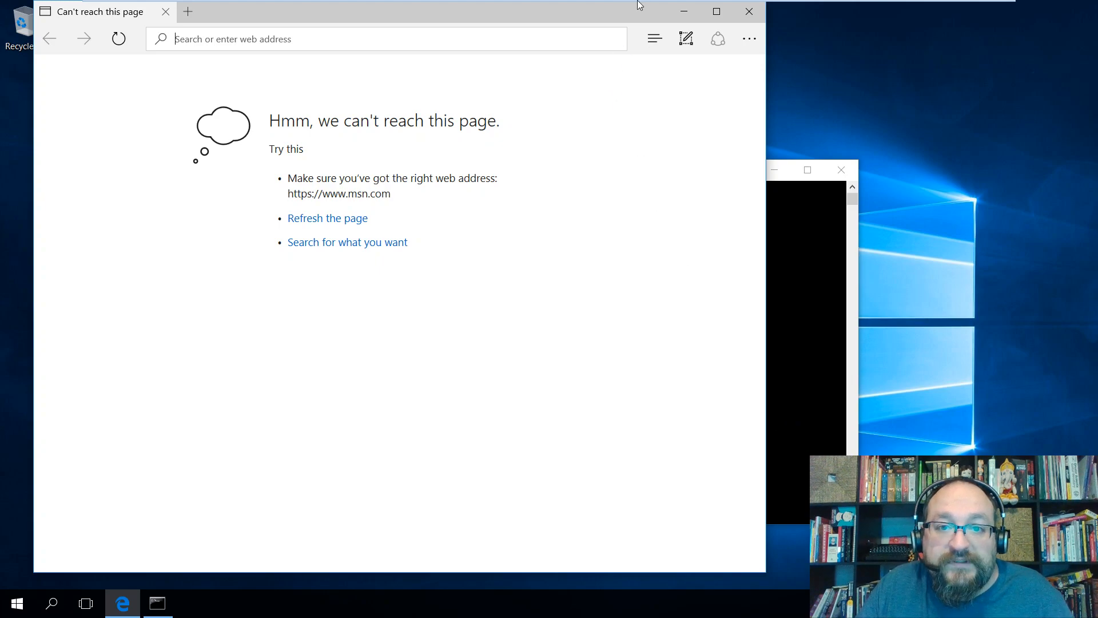
pyautogui.moveTo(636, 2)
pyautogui.click(605, 10)
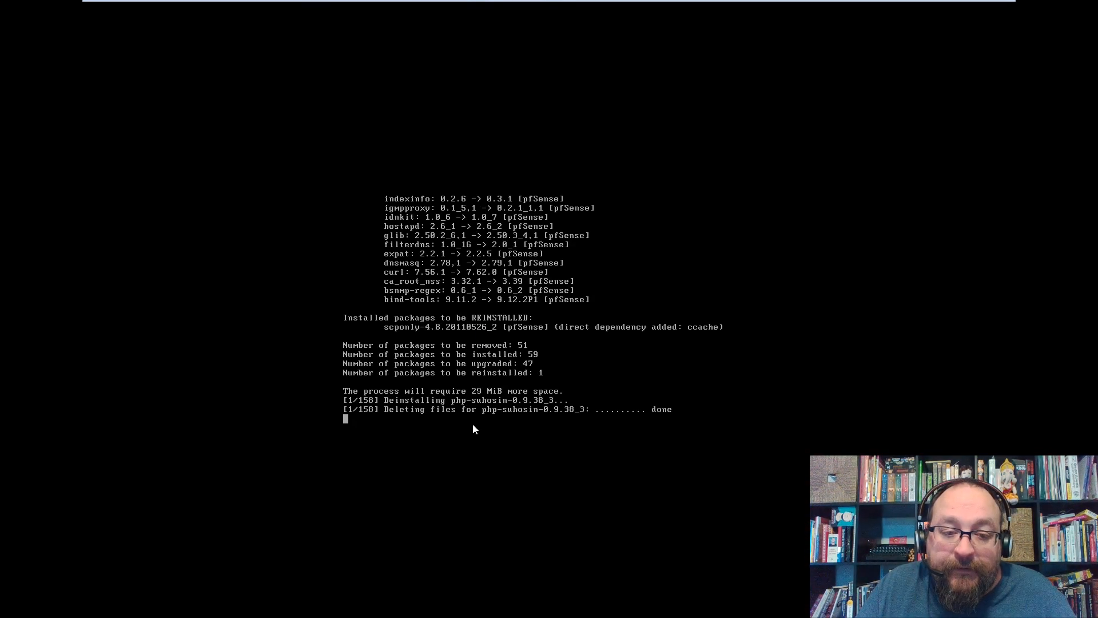
# Revert the pfSense VM to its PFSENSE INSTALL snapshot.
pyautogui.moveTo(468, 3)
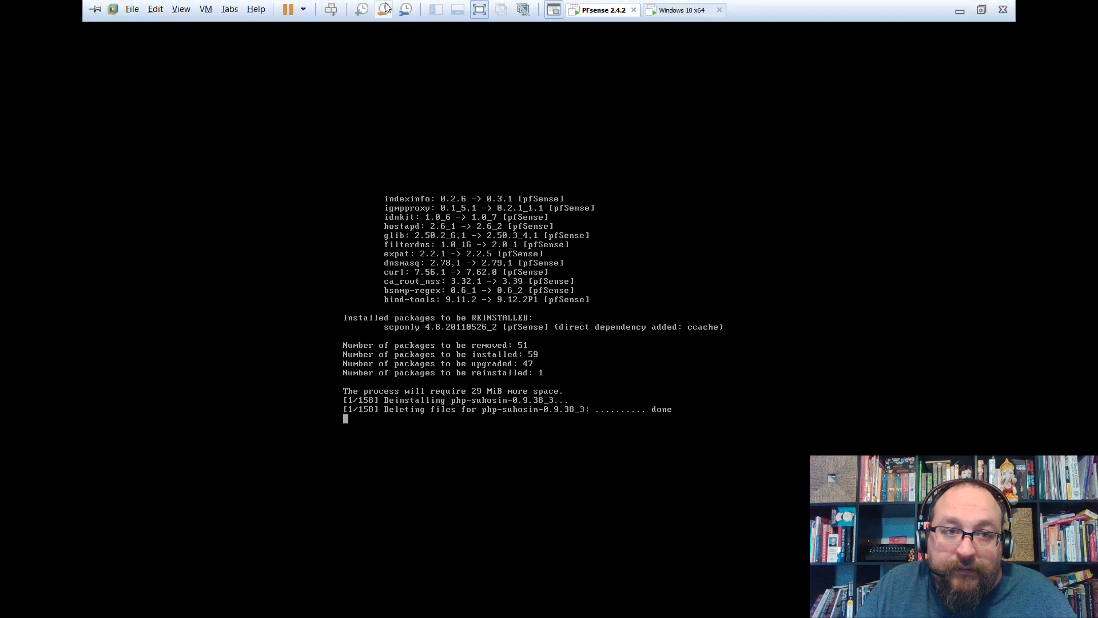
pyautogui.click(383, 9)
pyautogui.click(591, 337)
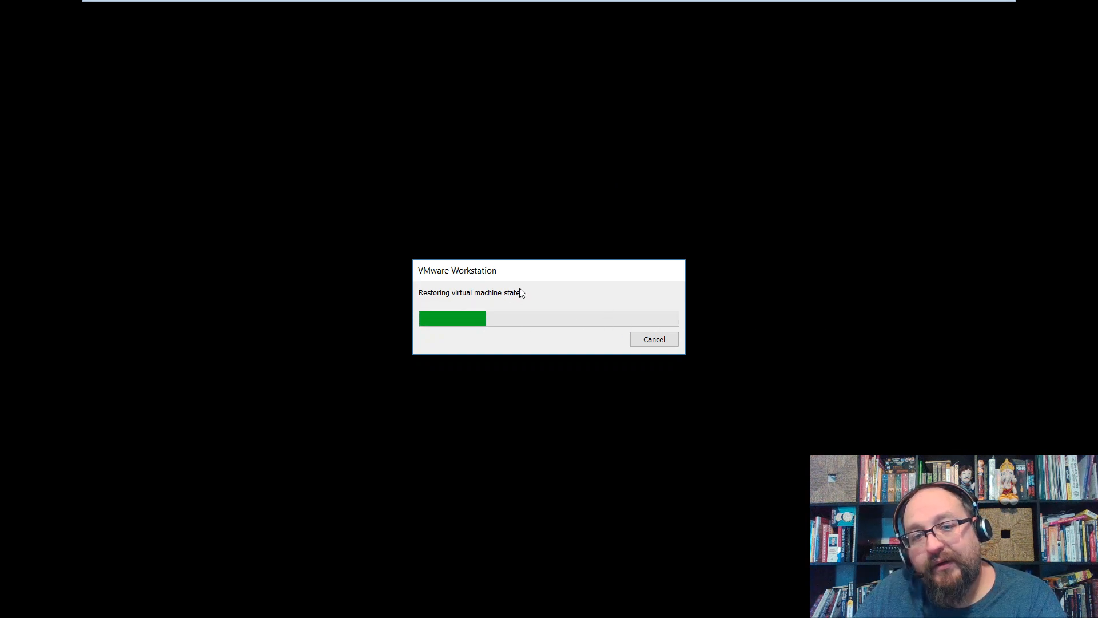
# After the restore, check both VMs, release input with Ctrl+Alt, and return to Windows 10 x64.
pyautogui.moveTo(629, 5)
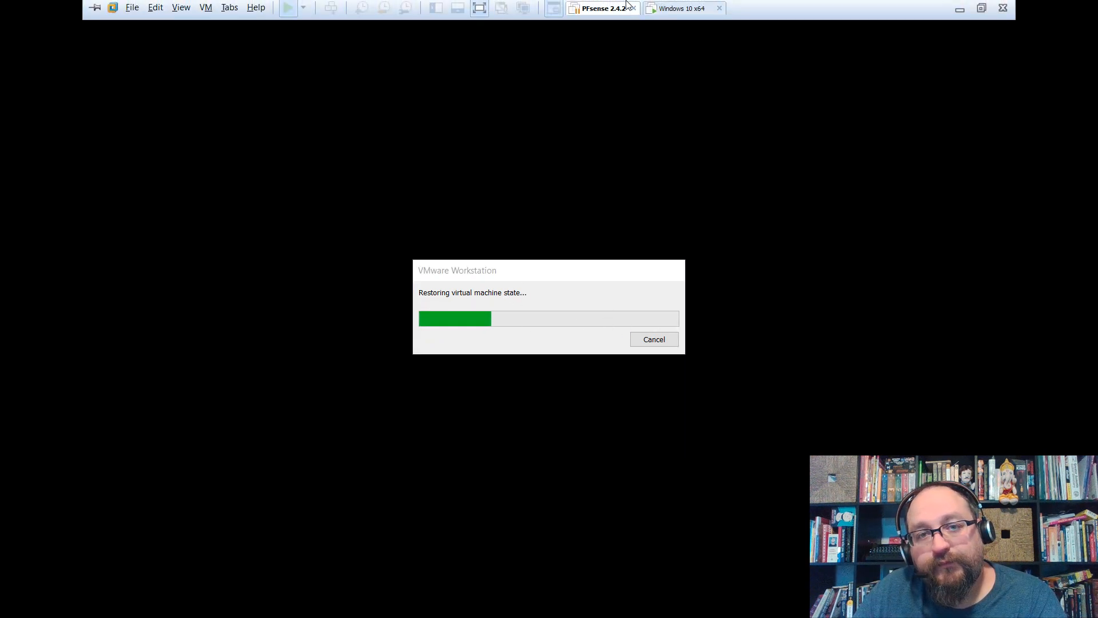
pyautogui.click(675, 10)
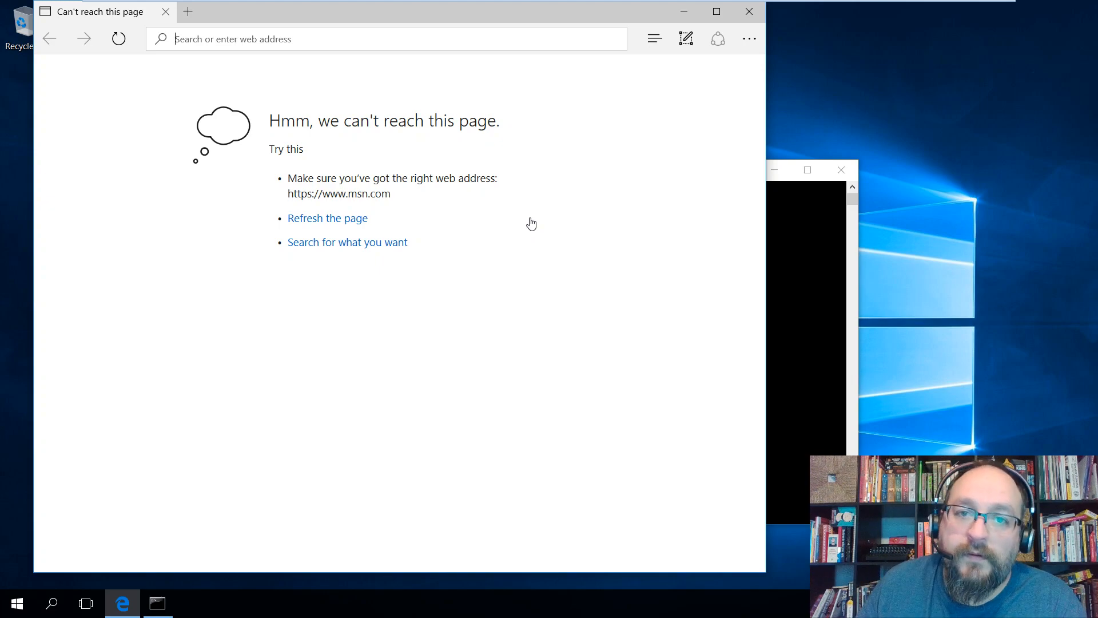
pyautogui.moveTo(654, 5)
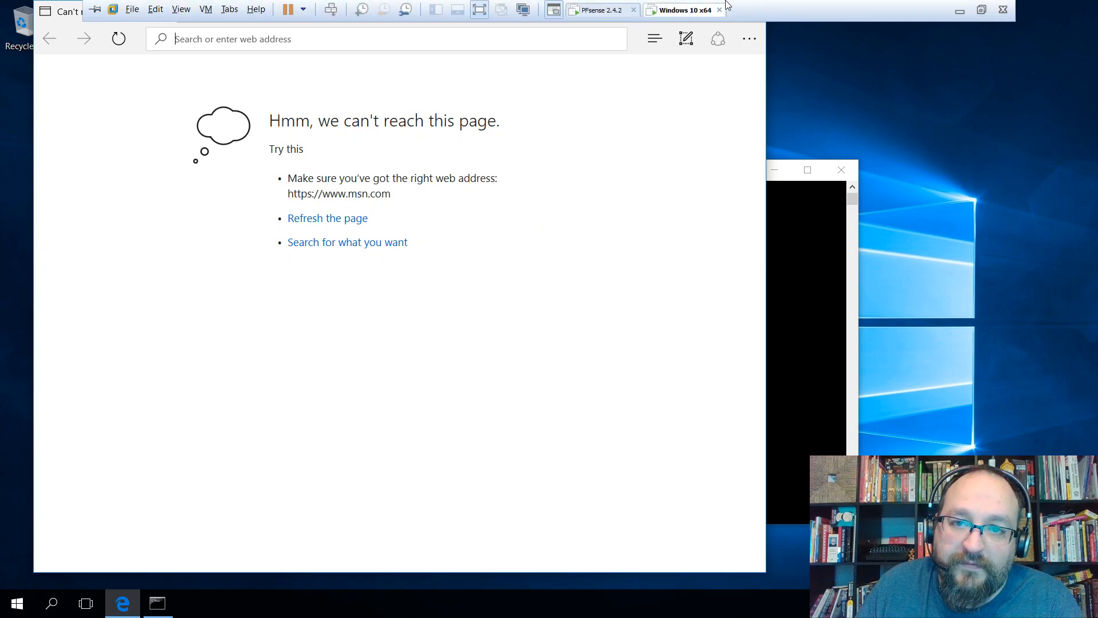
pyautogui.click(599, 10)
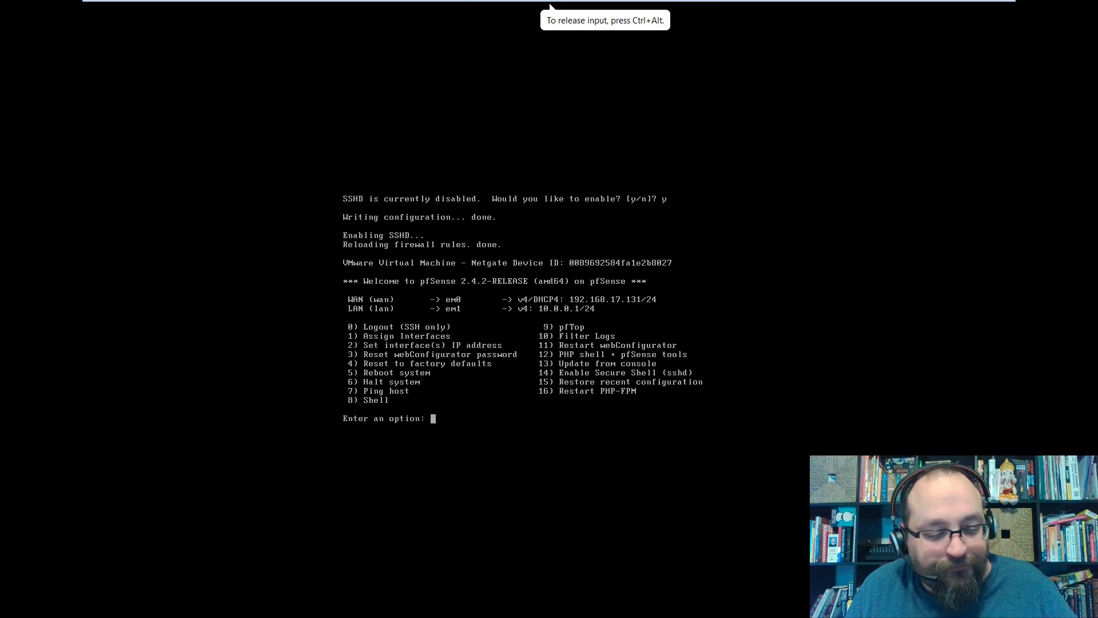
pyautogui.hotkey('ctrl', 'alt')
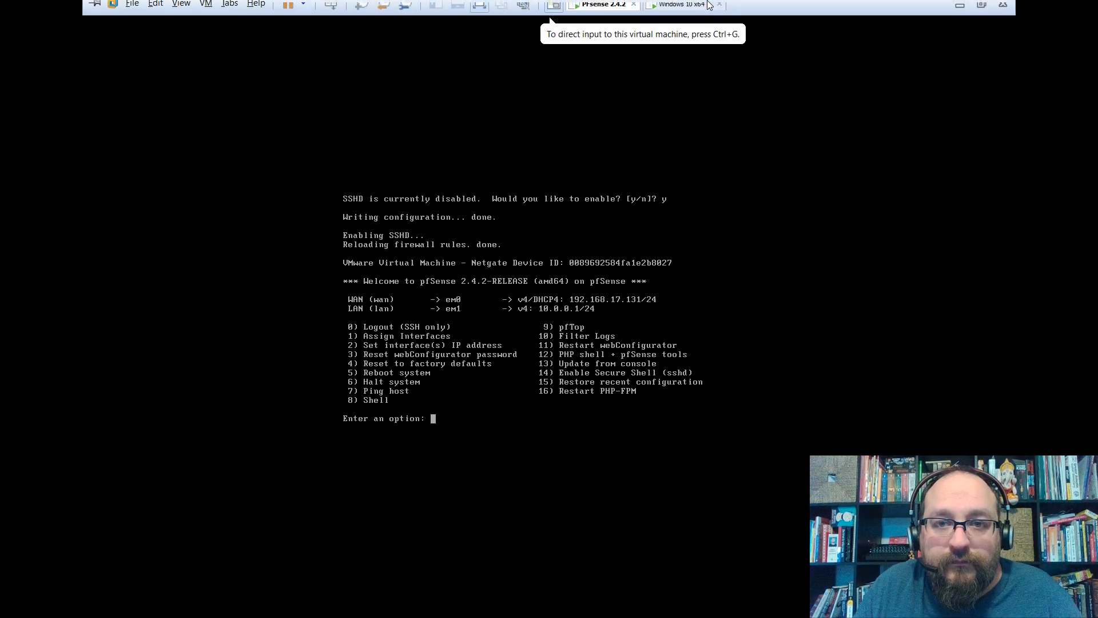
pyautogui.click(685, 10)
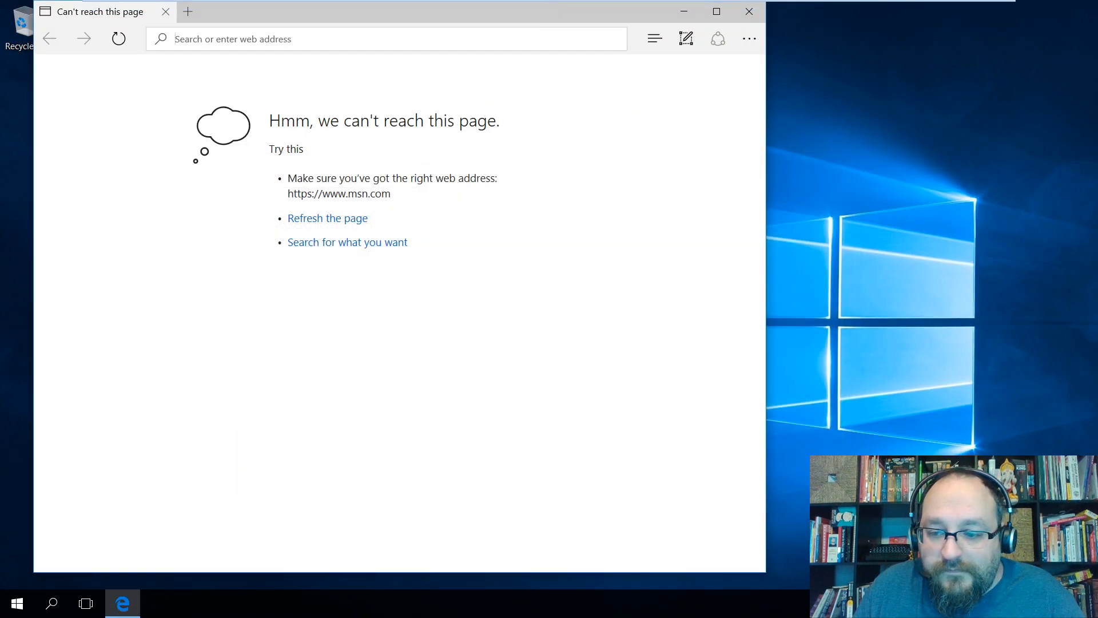
# View Ethernet0's details to confirm the DHCP address 10.0.0.5 from 10.0.0.1.
pyautogui.press('super')
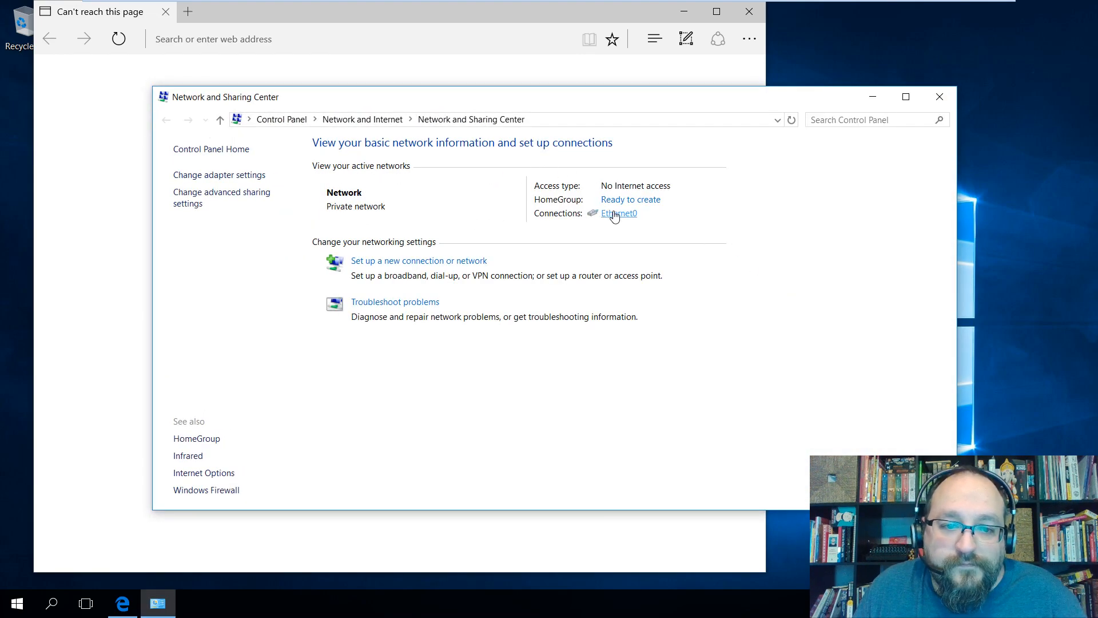
pyautogui.click(613, 214)
pyautogui.click(473, 292)
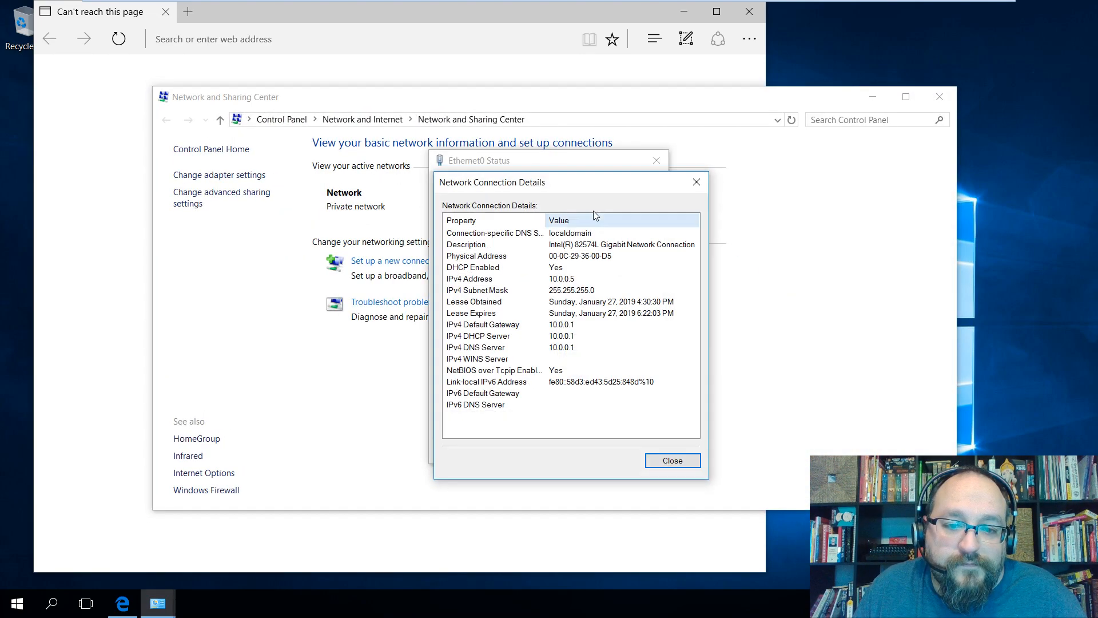
pyautogui.click(664, 470)
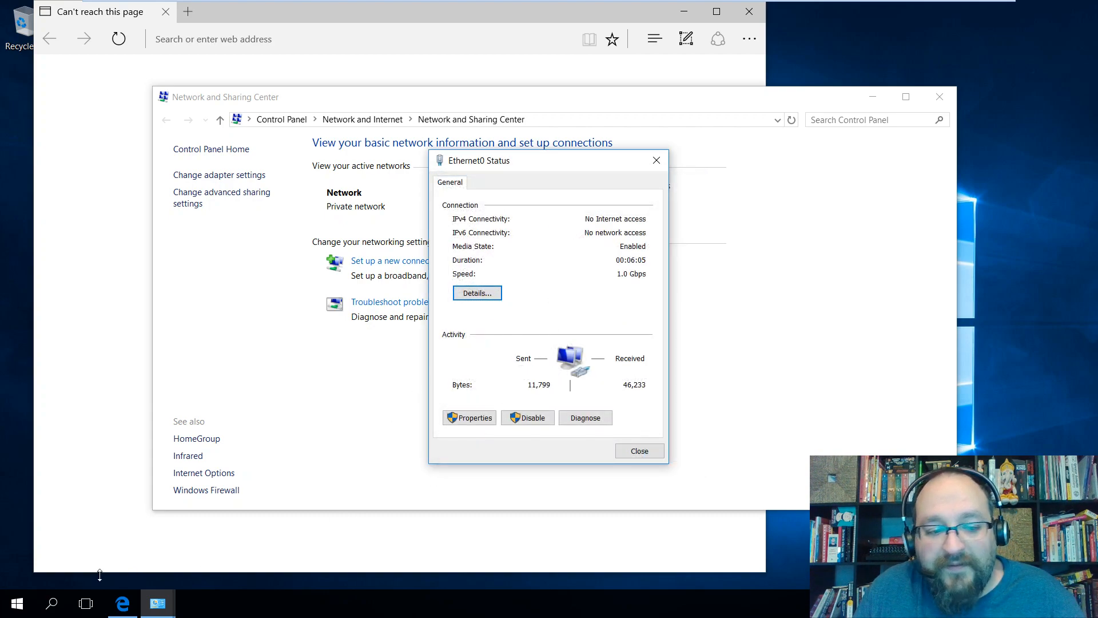
# Run ping 10.0.0.1 in Command Prompt and get four replies with no loss.
pyautogui.press('super')
pyautogui.write('cmd')
pyautogui.press('Return')
pyautogui.write('ping')
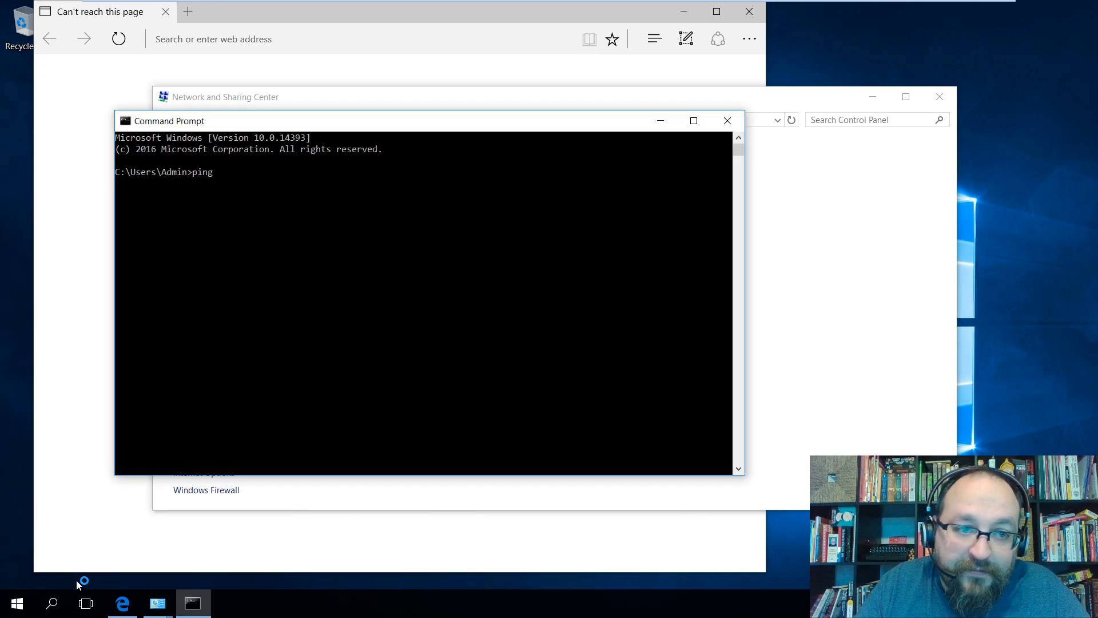
pyautogui.write(' 10.0.0.1')
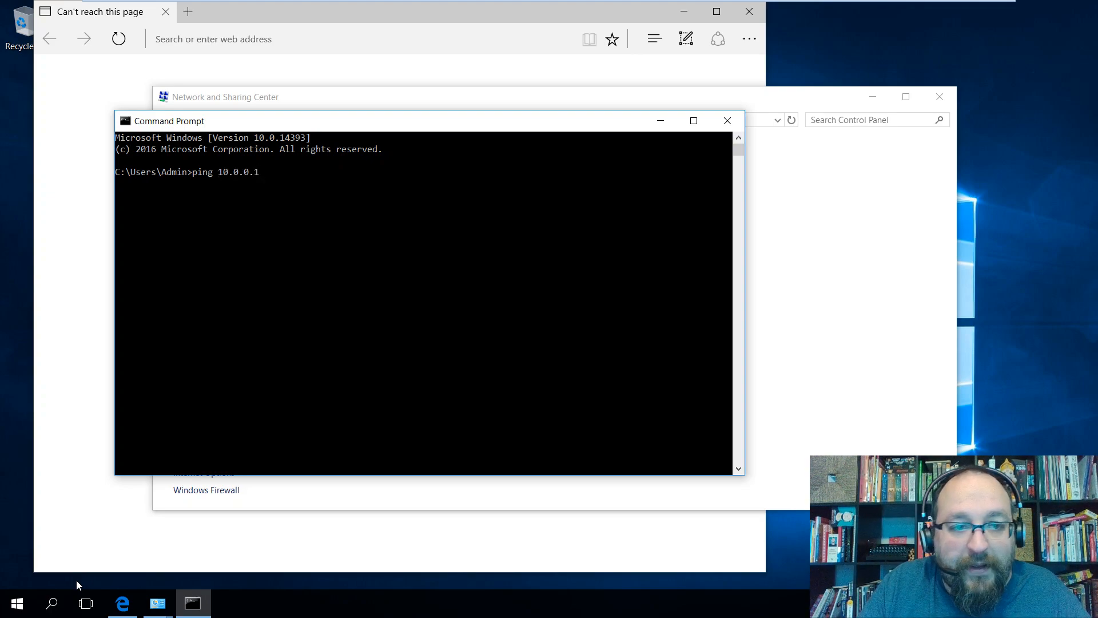
pyautogui.press('Return')
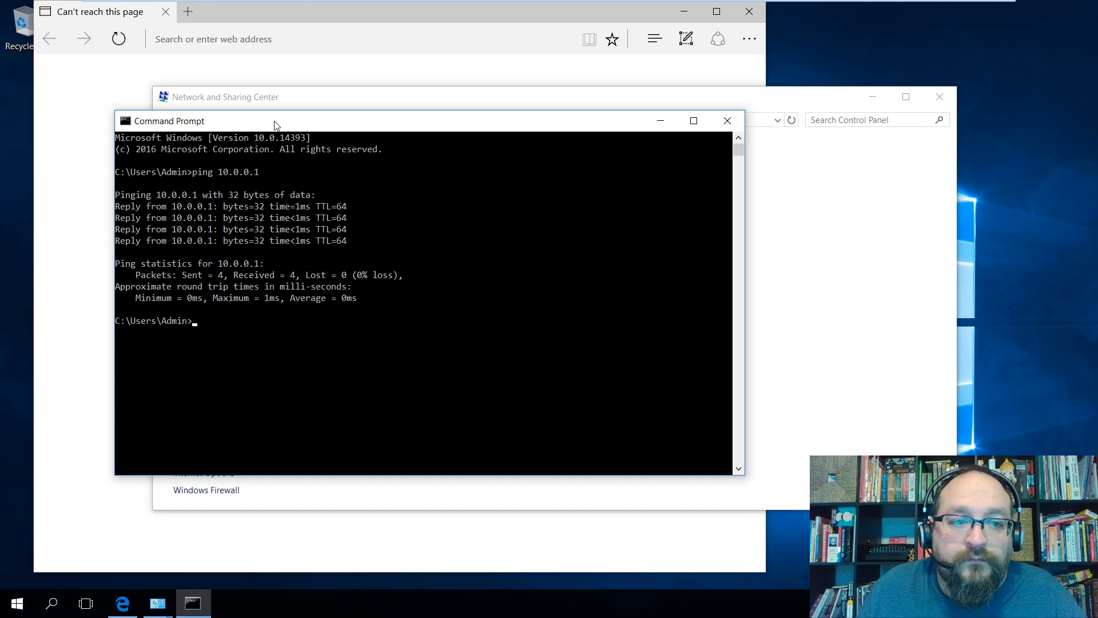
# Enter '10' in the Edge address bar.
pyautogui.click(258, 62)
pyautogui.write('10')
pyautogui.press('Return')
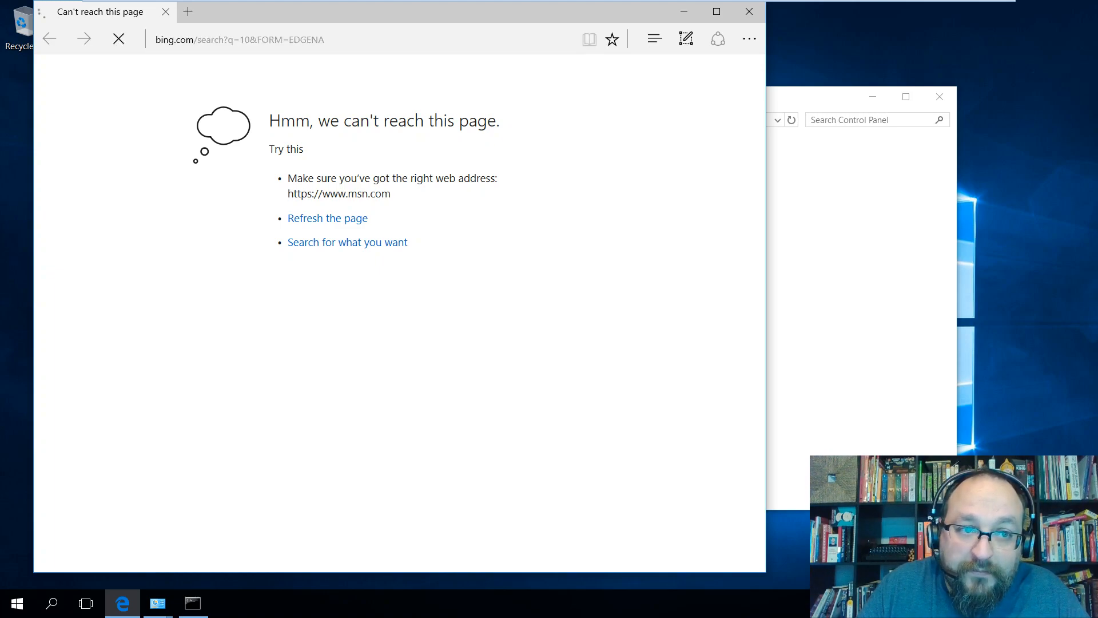
# Load 10.0.0.1 in Edge to reach the pfSense sign-in page, then exit VMware full screen.
pyautogui.click(248, 39)
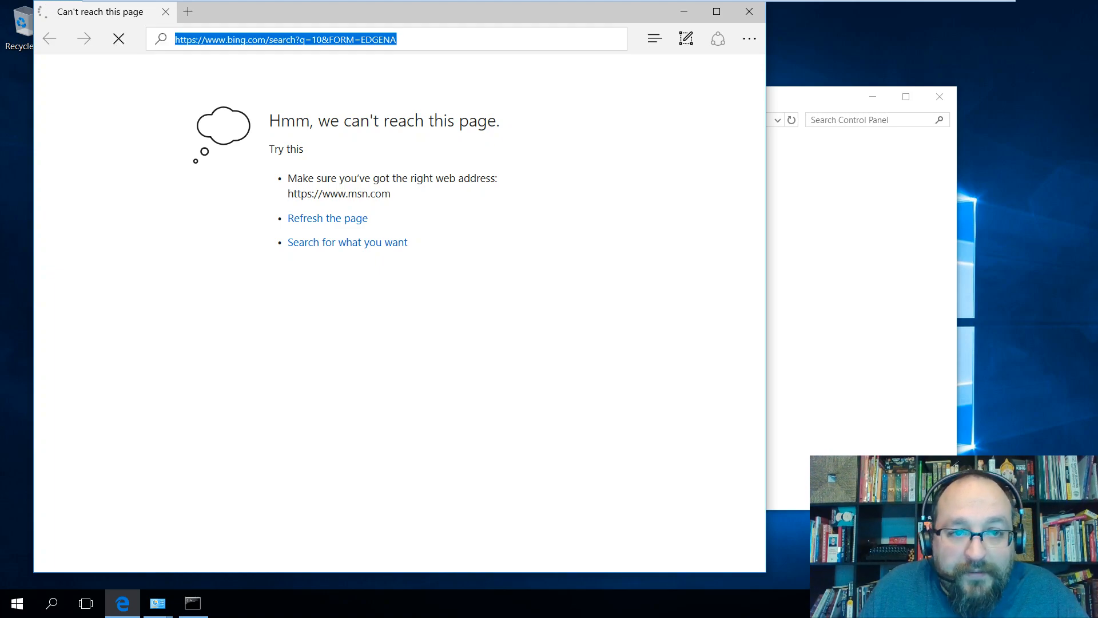
pyautogui.write('10.0.0.1')
pyautogui.press('Return')
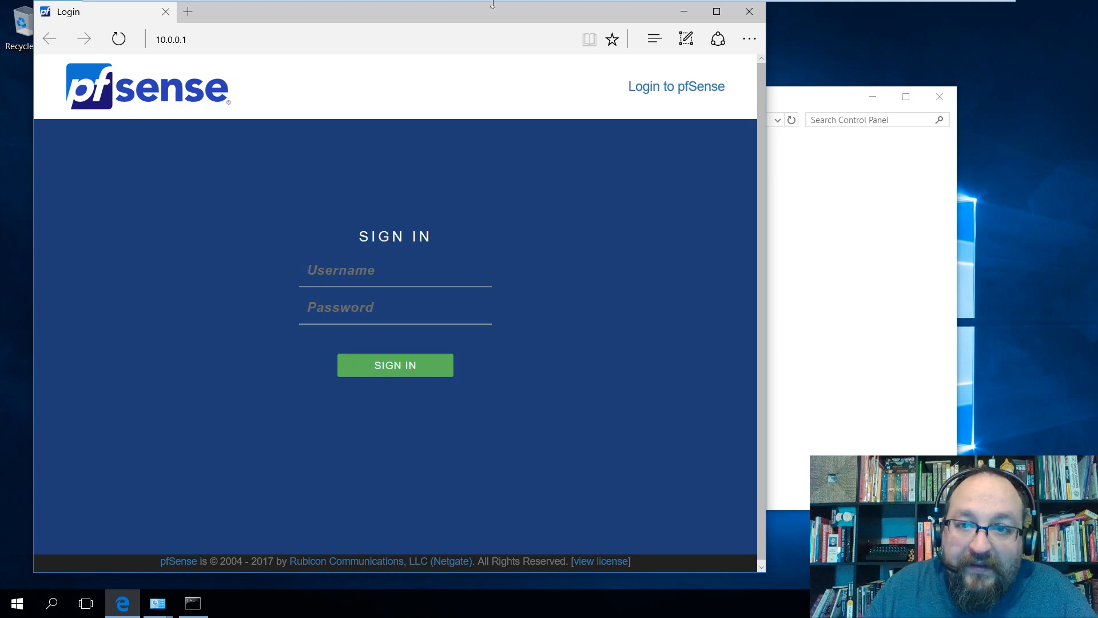
pyautogui.moveTo(690, 12)
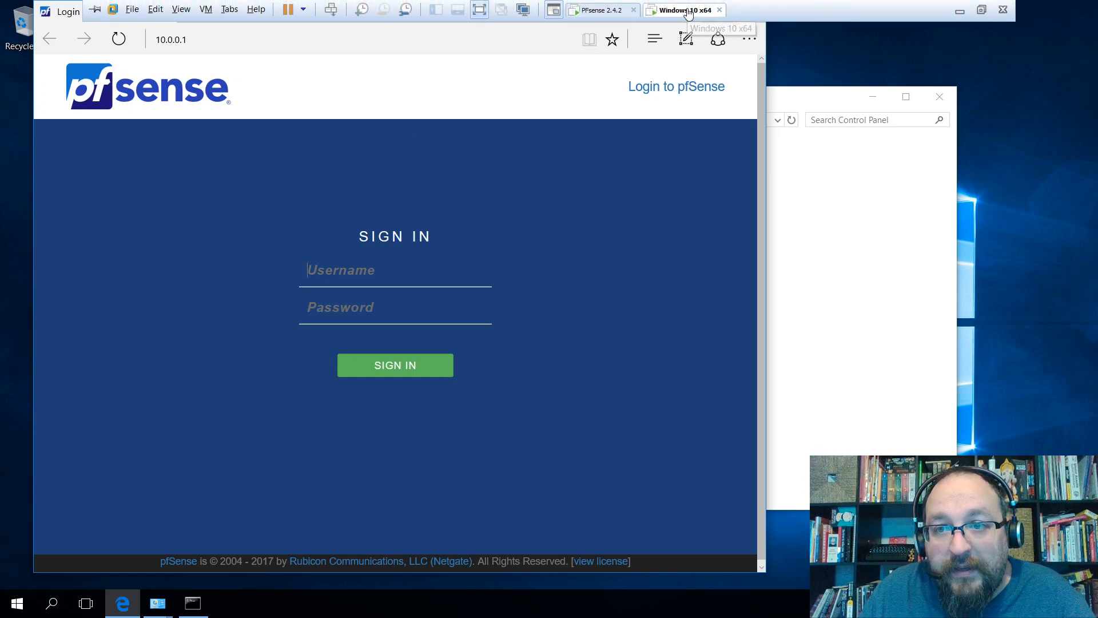
pyautogui.click(983, 12)
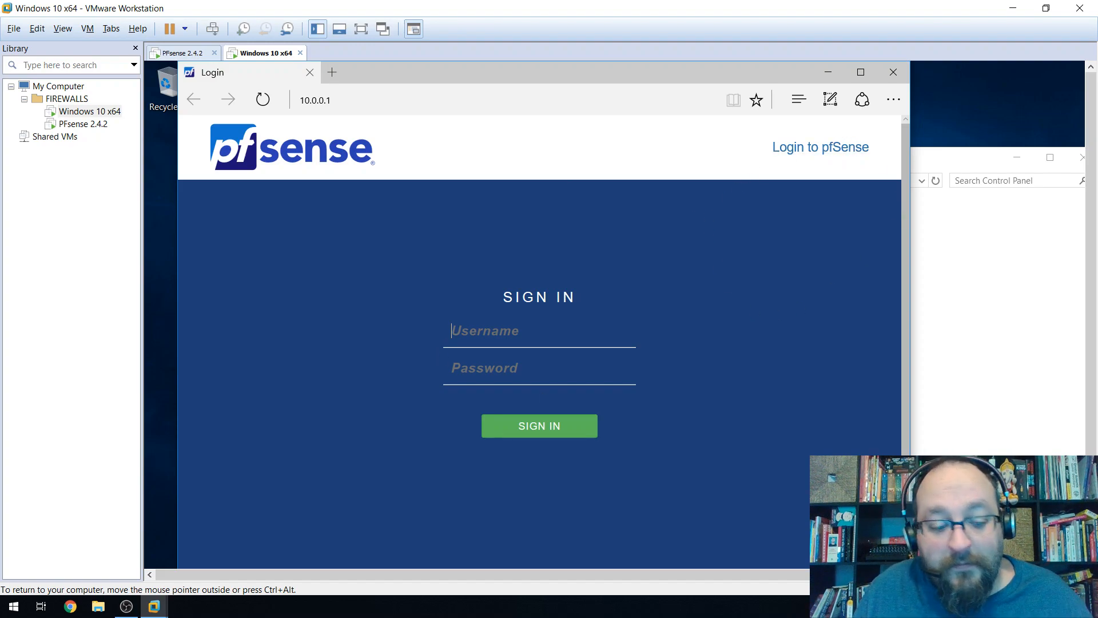
# Sign in to pfSense with the admin username and password, then check the console's login record.
pyautogui.write('adminpfsense')
pyautogui.press('Return')
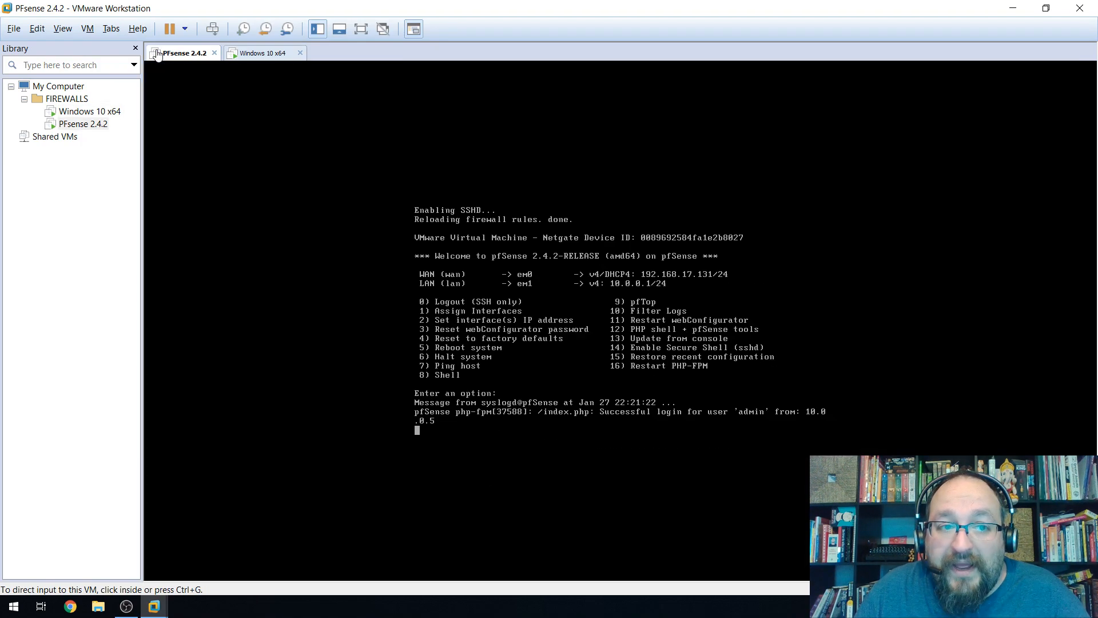
pyautogui.click(182, 53)
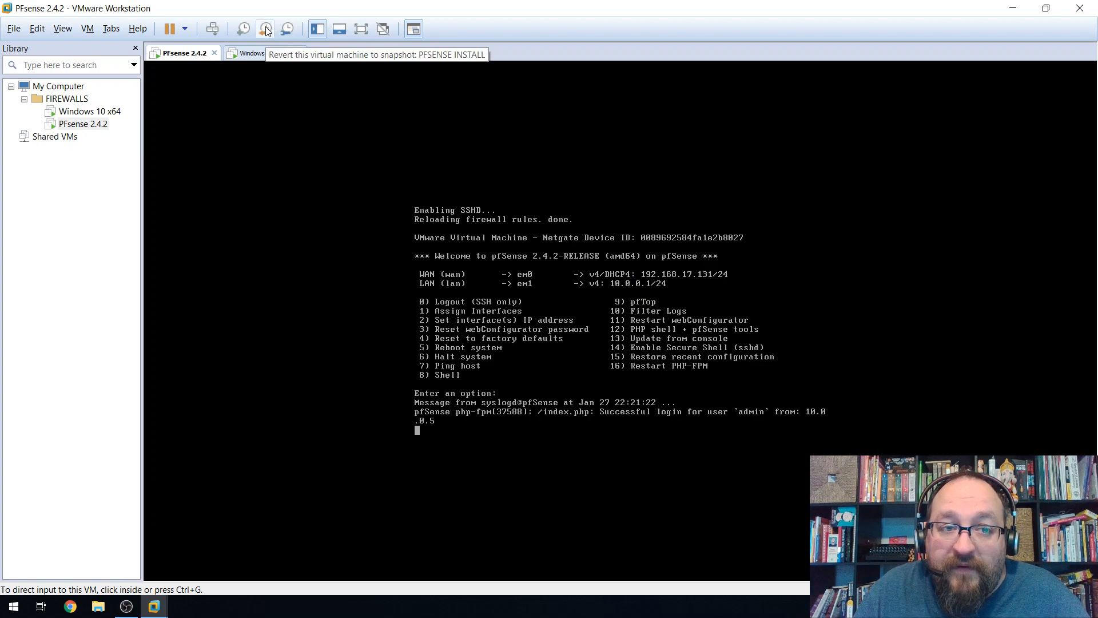
pyautogui.click(251, 55)
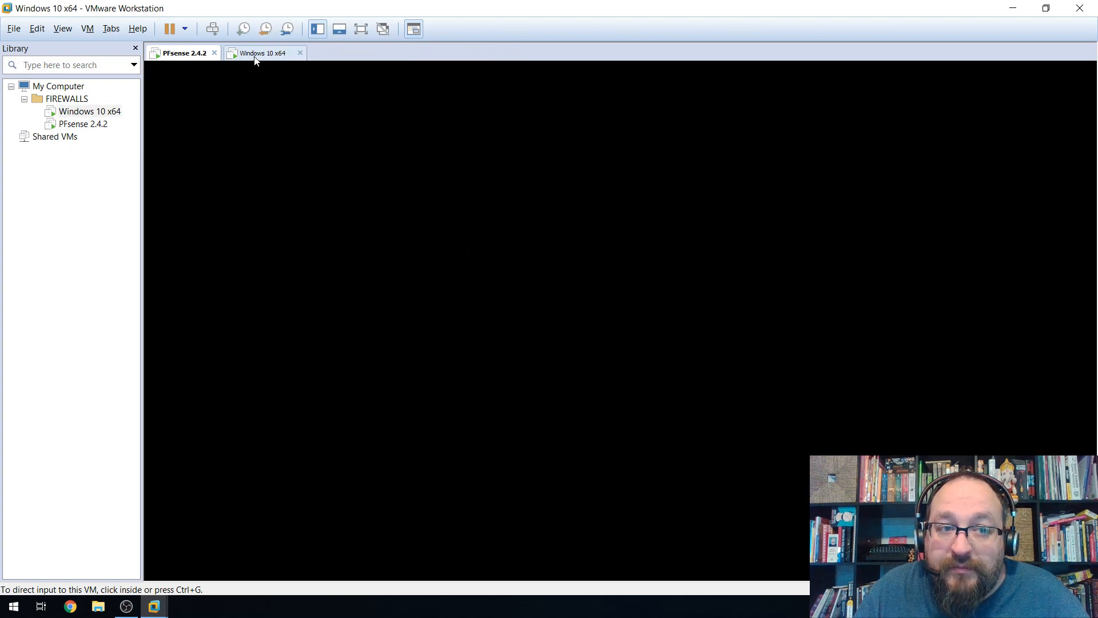
pyautogui.click(196, 53)
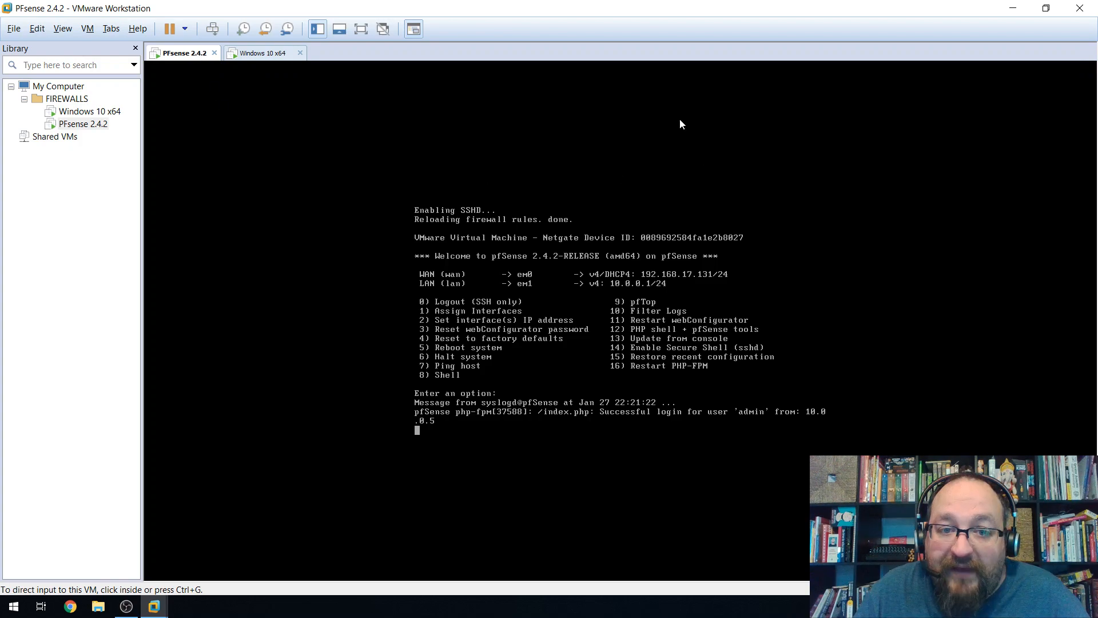